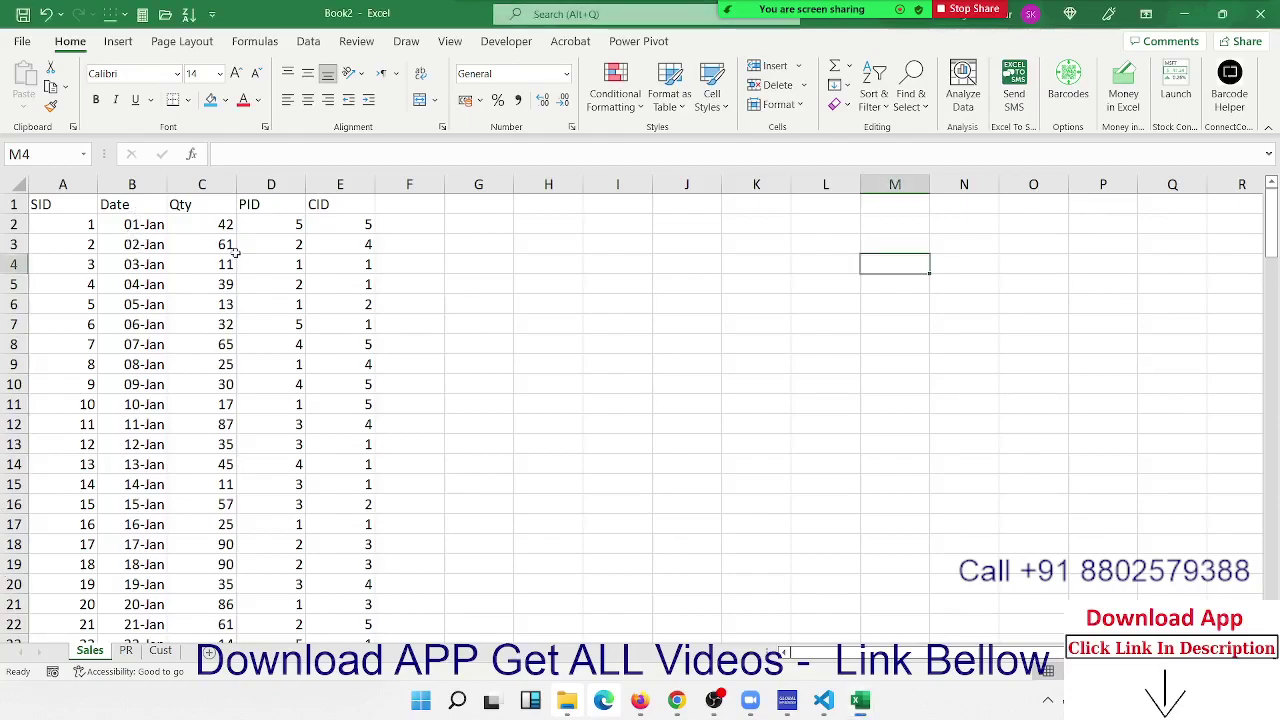
Look over the Sales PID and CID values alongside the PR and Cust sheets
drag(226, 244, 185, 522)
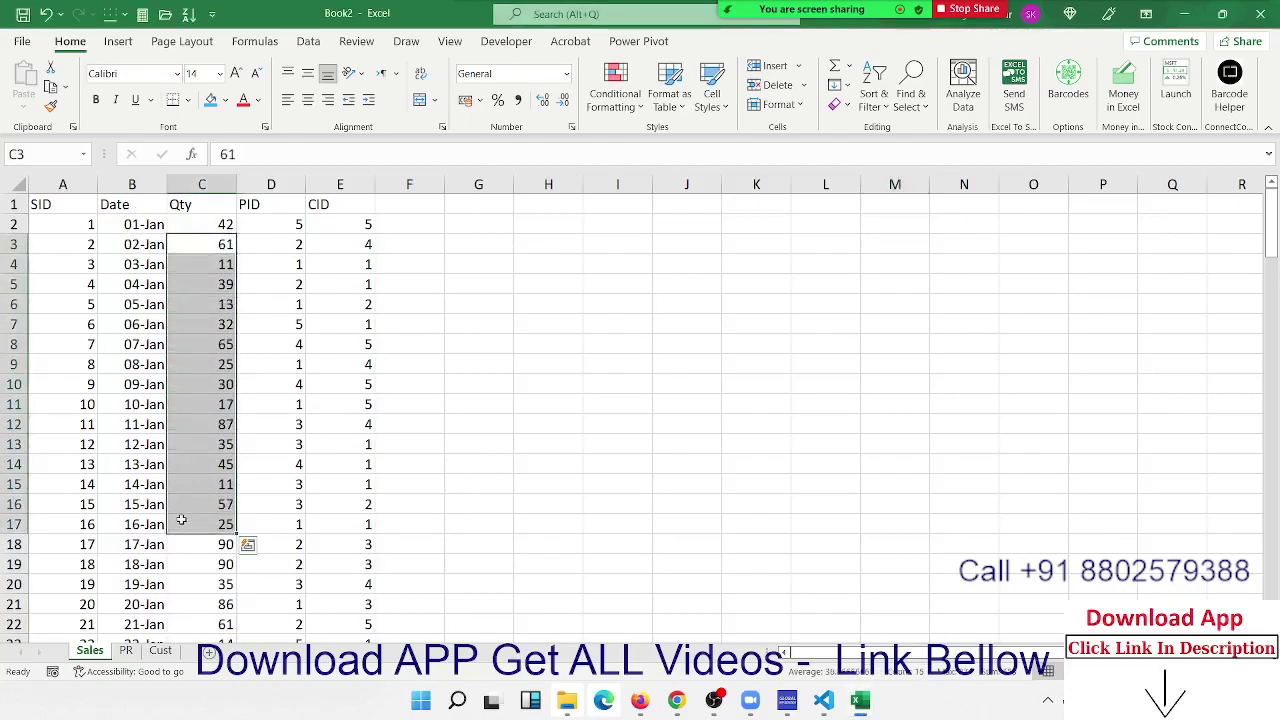
drag(270, 264, 268, 440)
drag(340, 284, 335, 428)
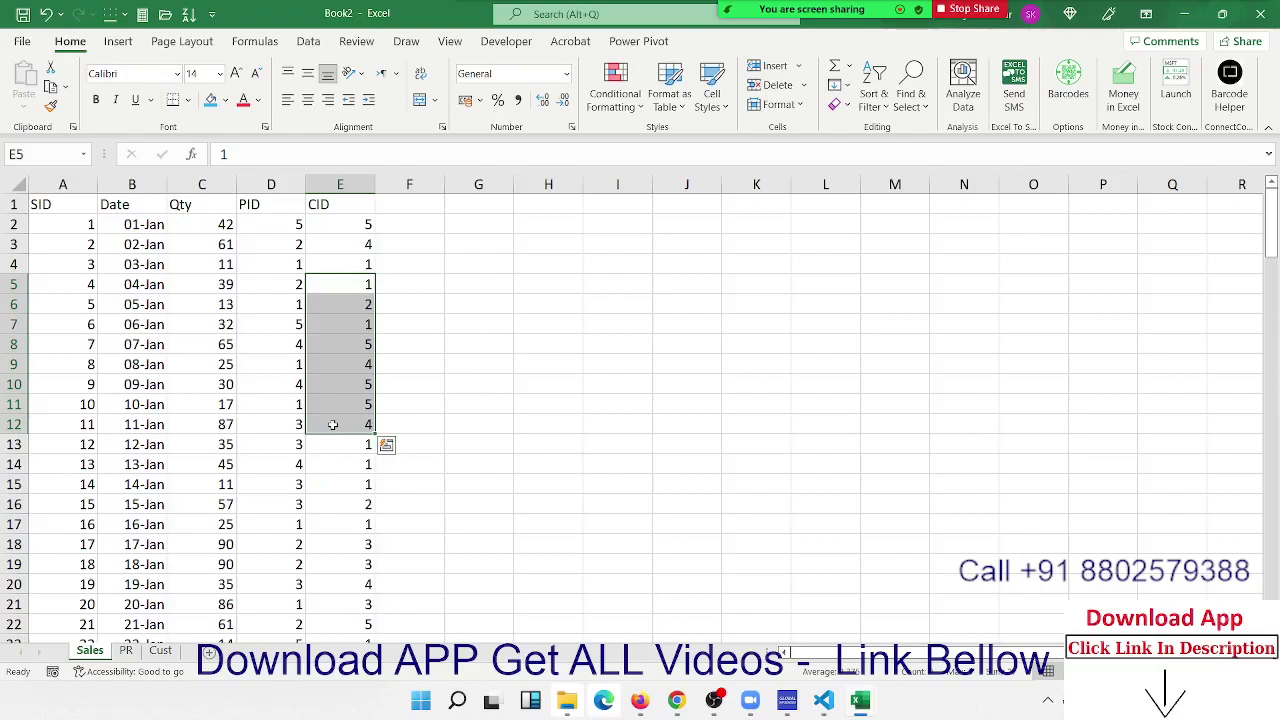
drag(268, 224, 258, 315)
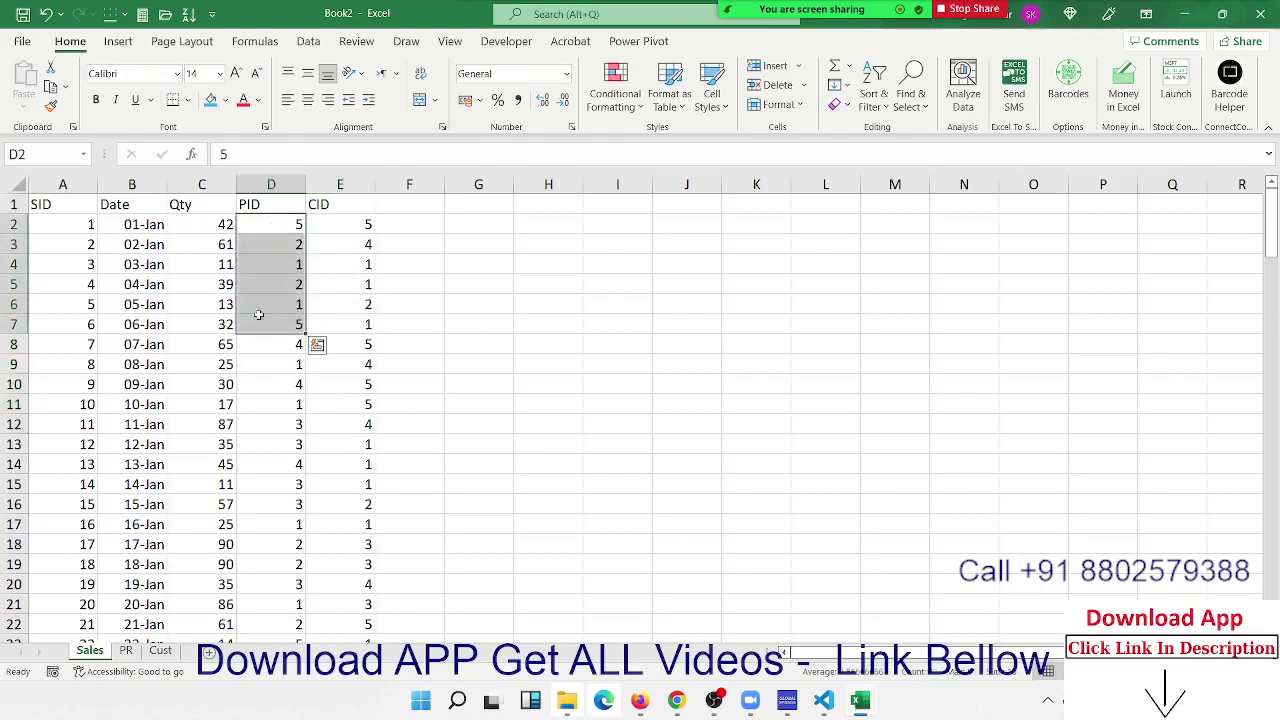
drag(355, 225, 335, 365)
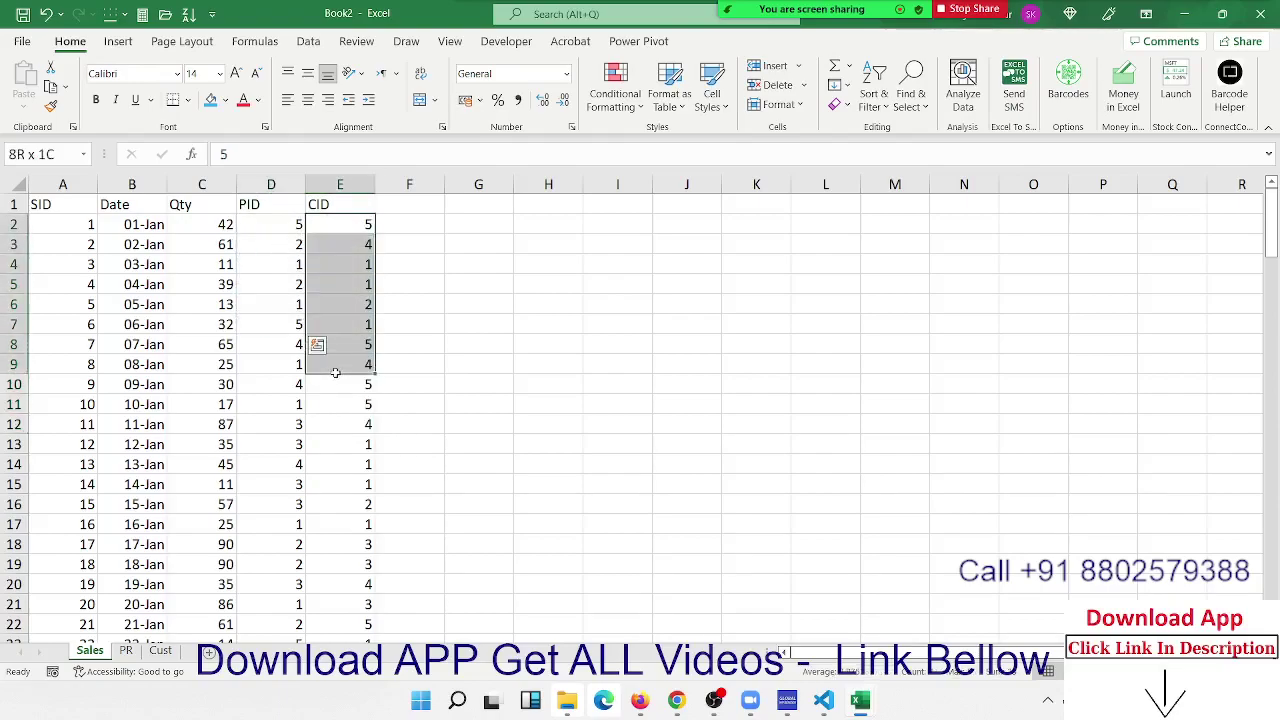
drag(280, 226, 270, 313)
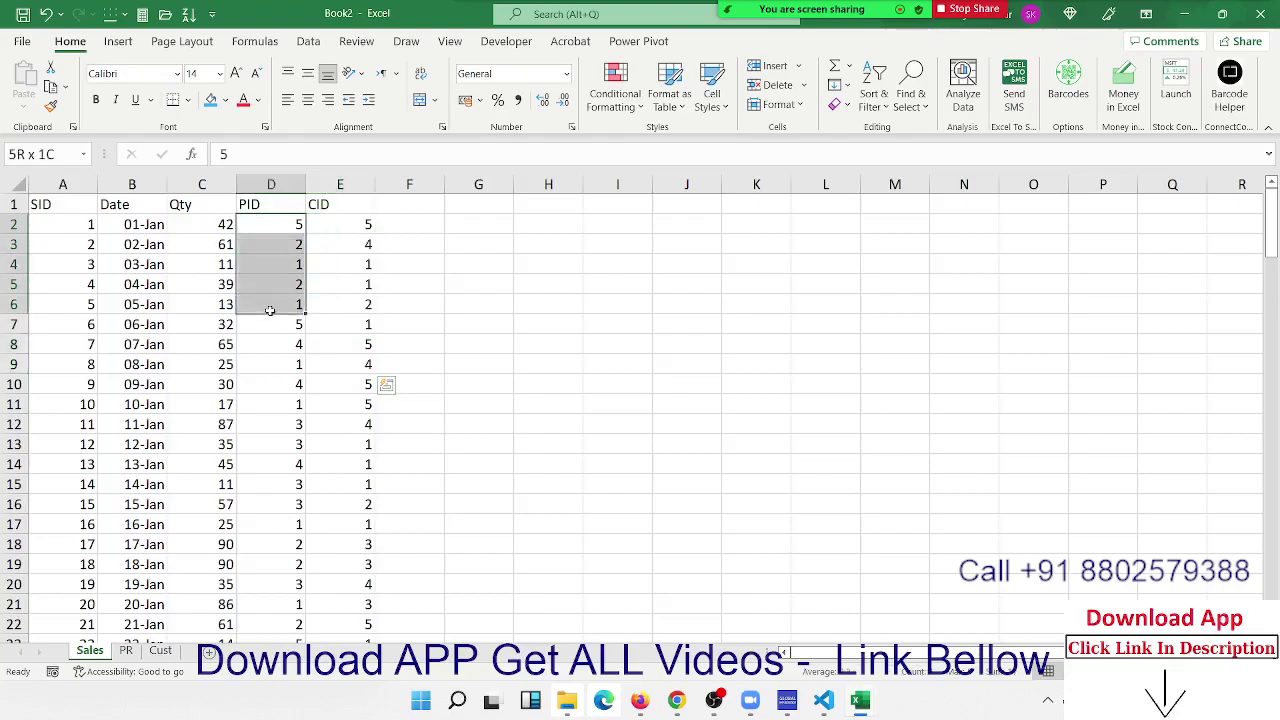
click(127, 651)
click(89, 651)
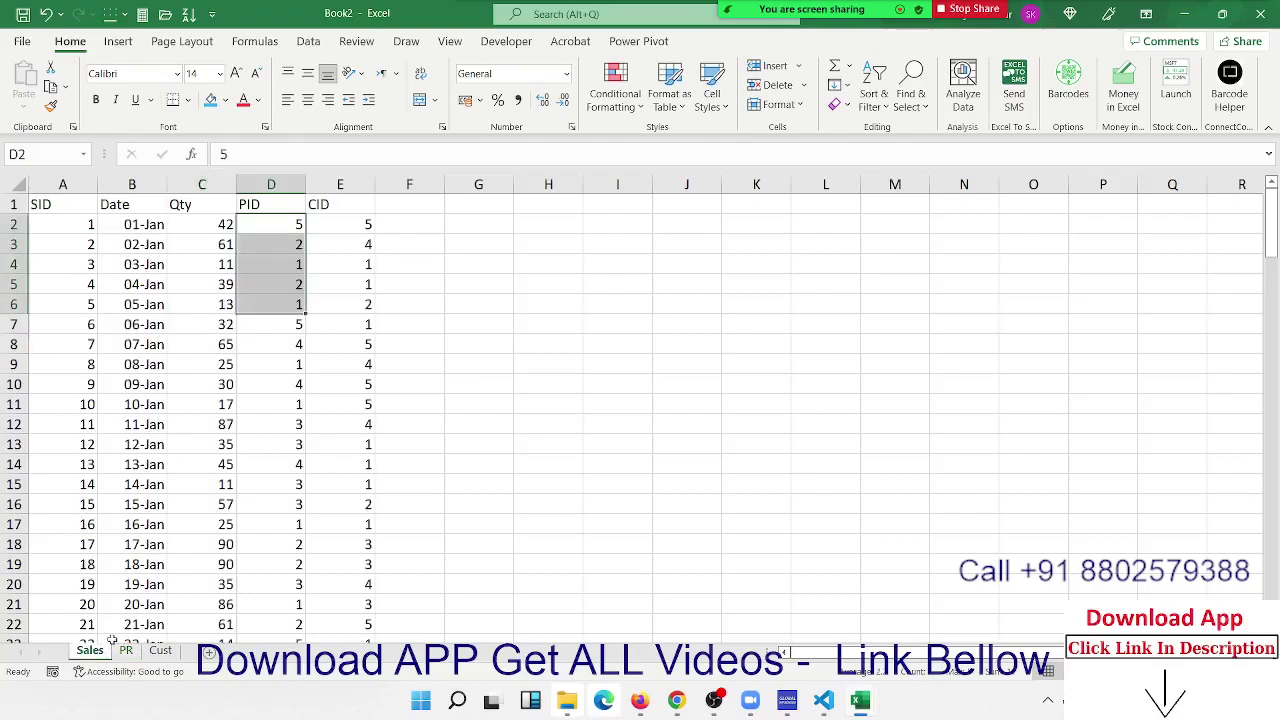
drag(336, 227, 327, 343)
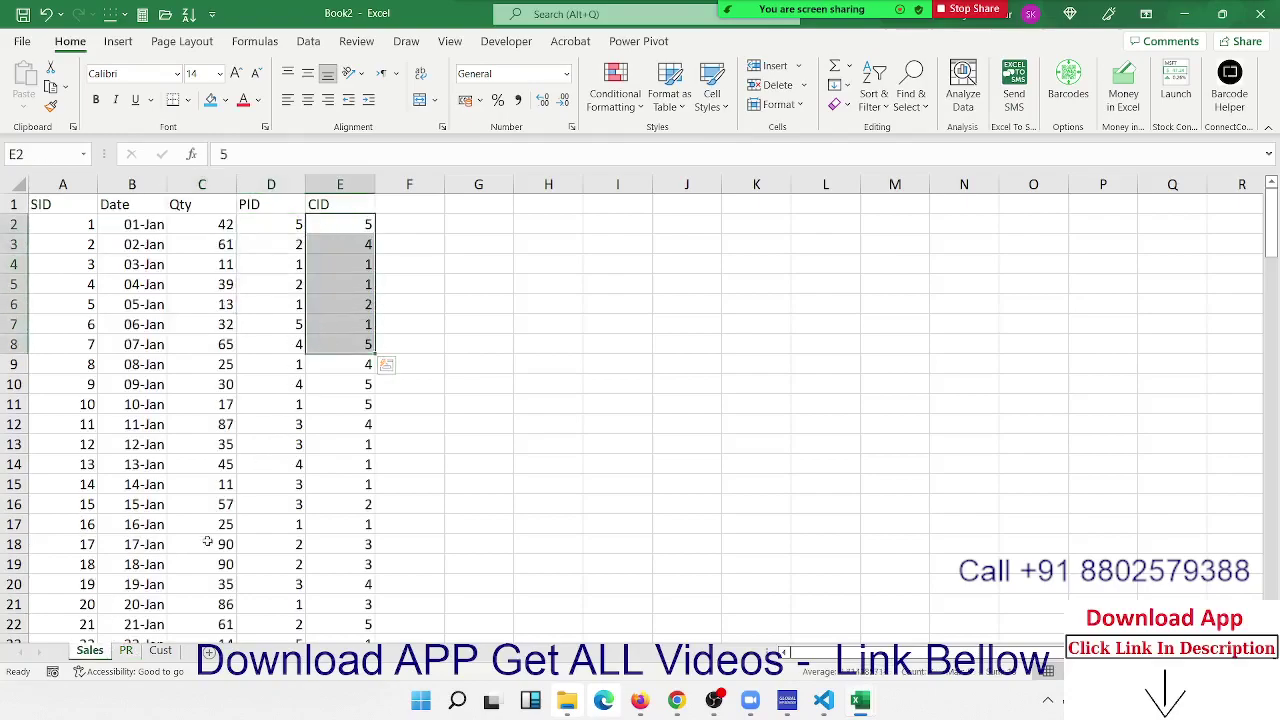
click(163, 651)
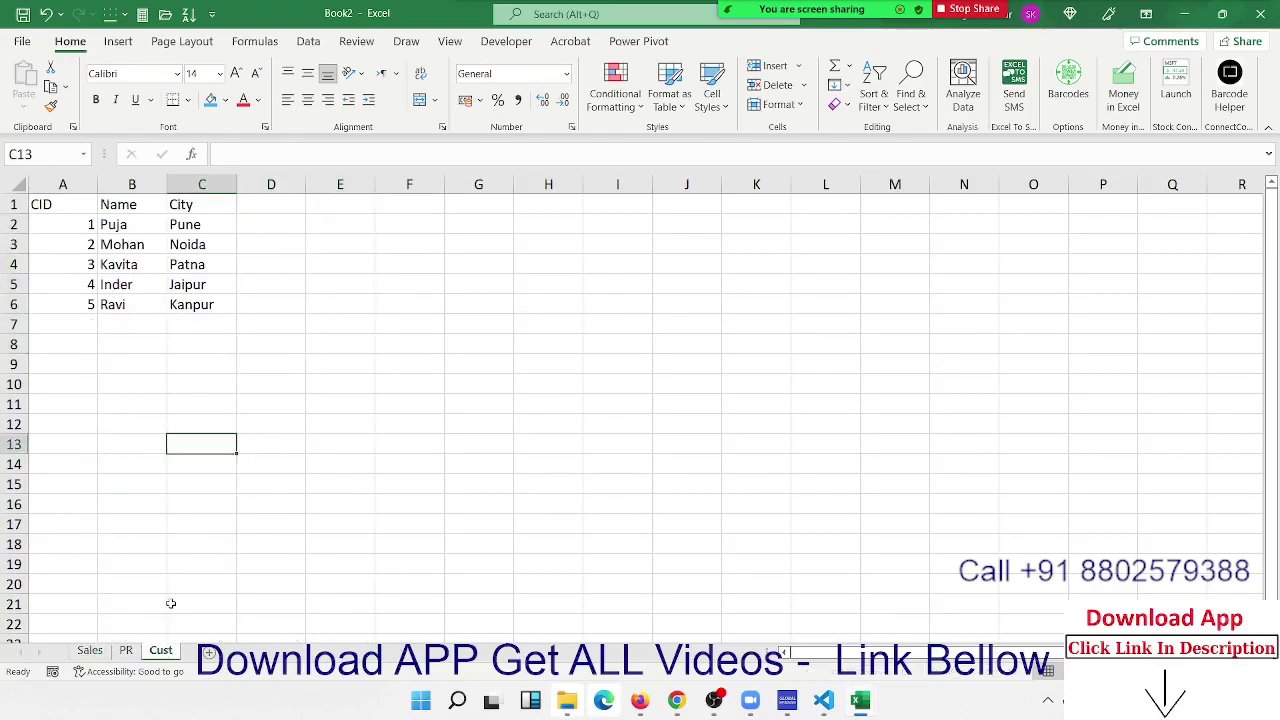
click(104, 651)
Add a 'Name' header in cell F1 of the Sales sheet
key(Up)
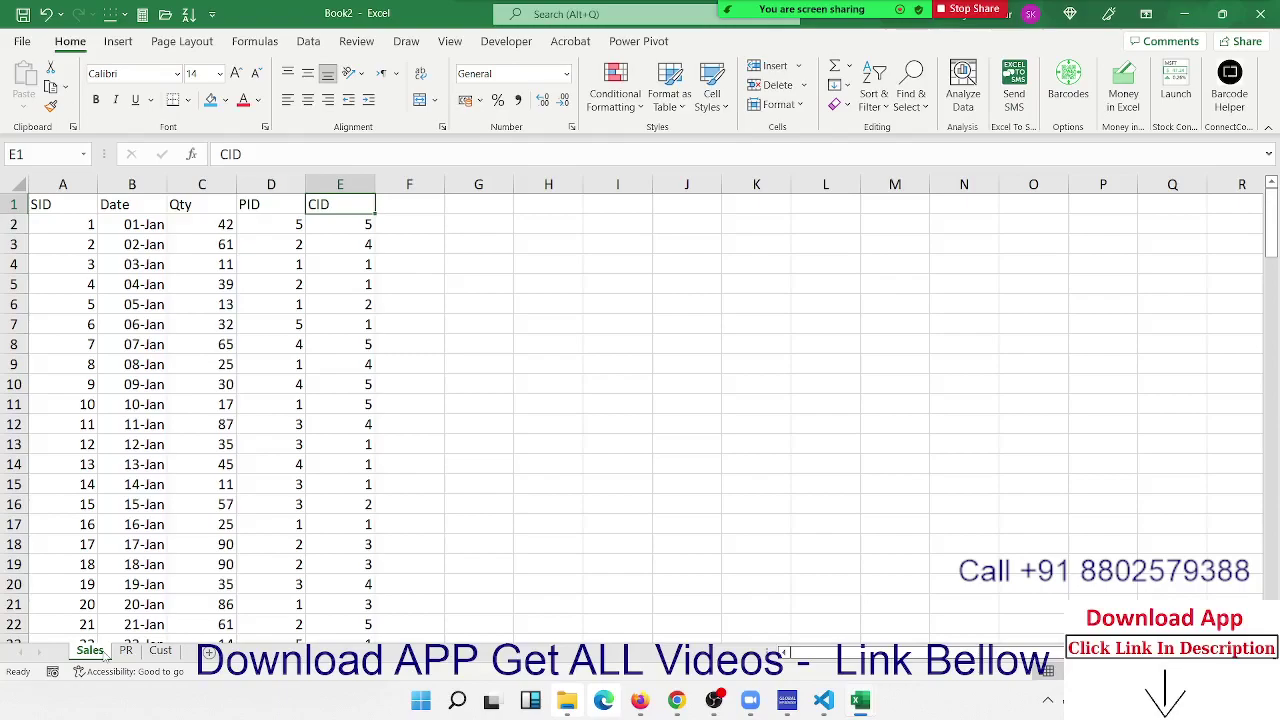
key(Right)
text(Name)
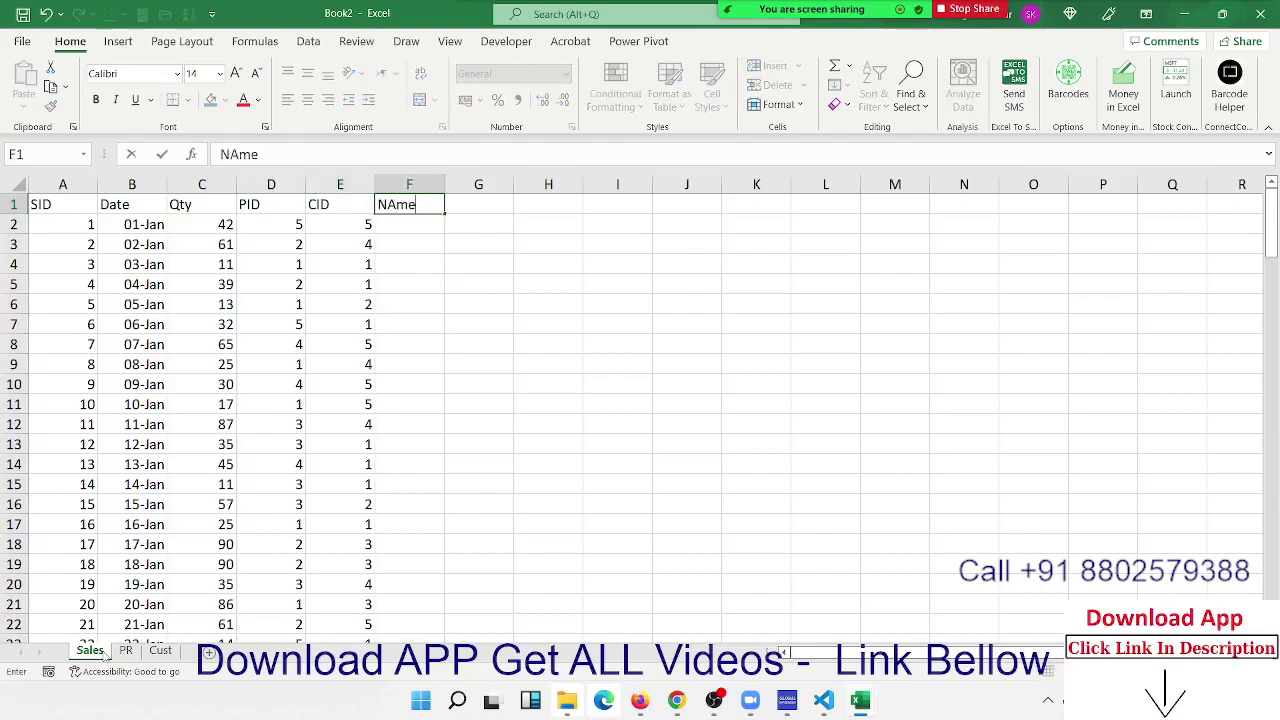
key(Return)
Fill column F with a VLOOKUP of the CID in Cust columns A:C, returning column 2
text(=vl)
key(Tab)
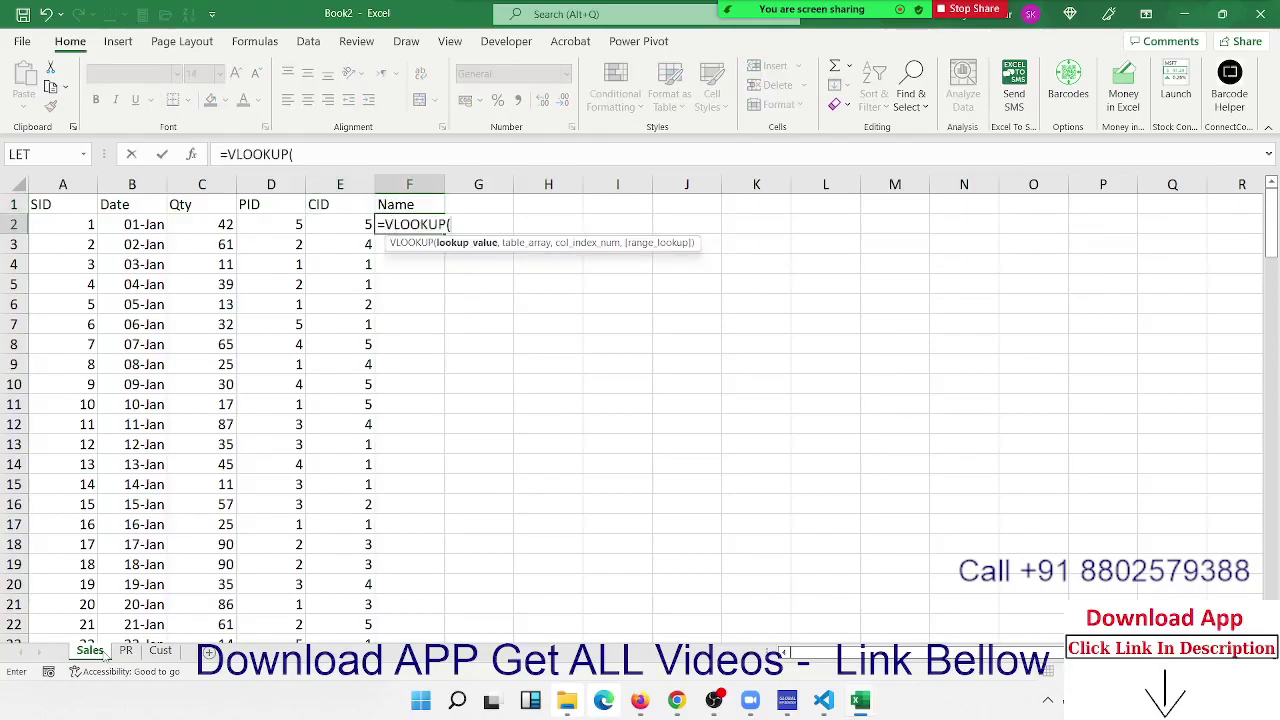
key(Left)
text(,)
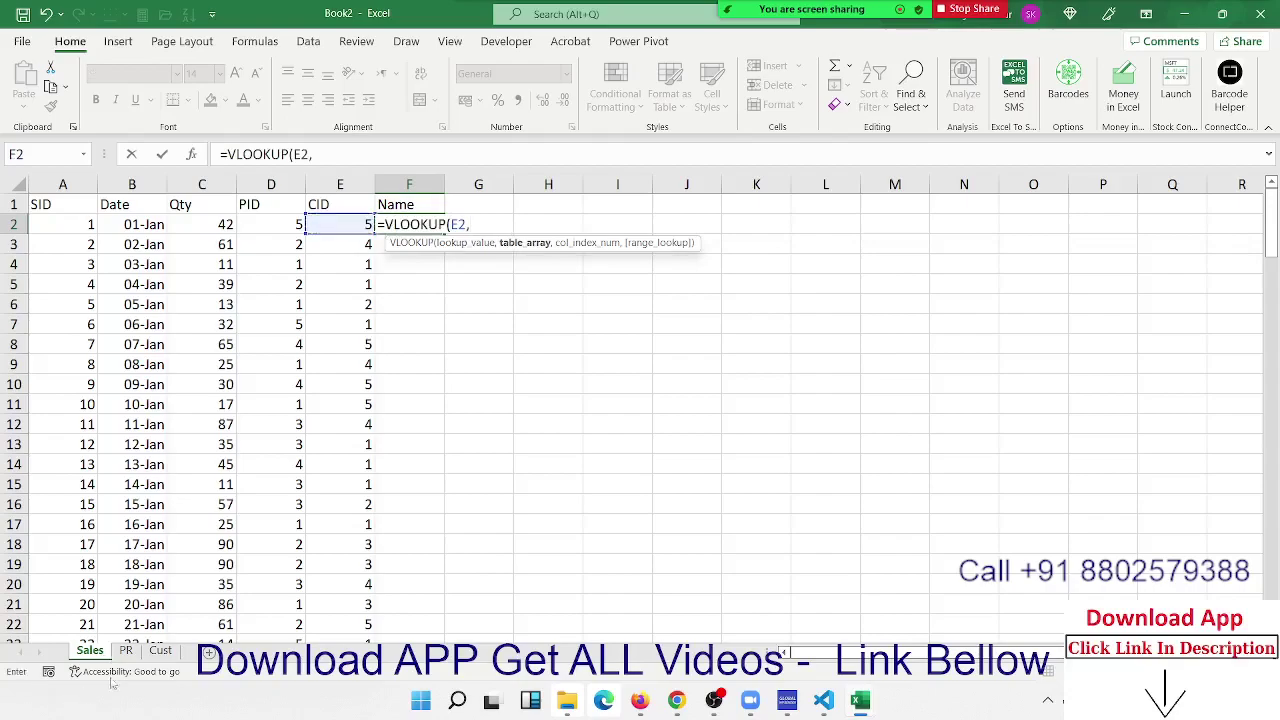
click(160, 651)
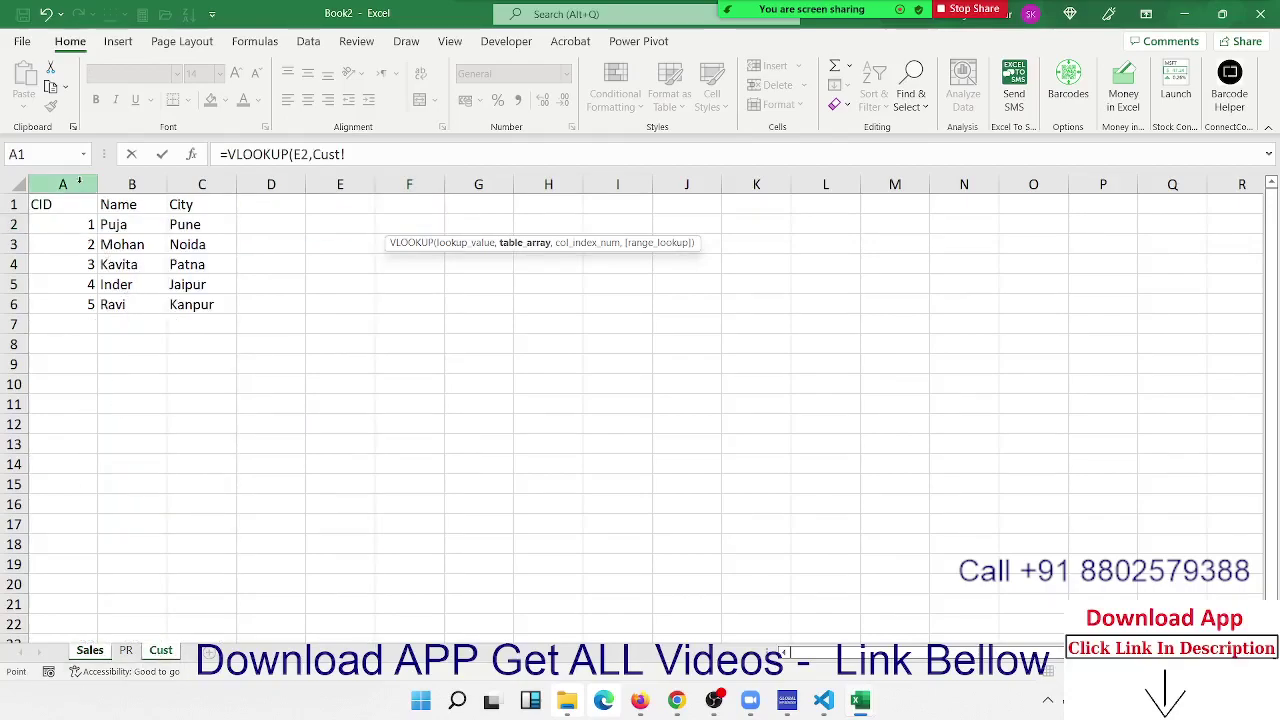
drag(62, 184, 190, 178)
text(,)
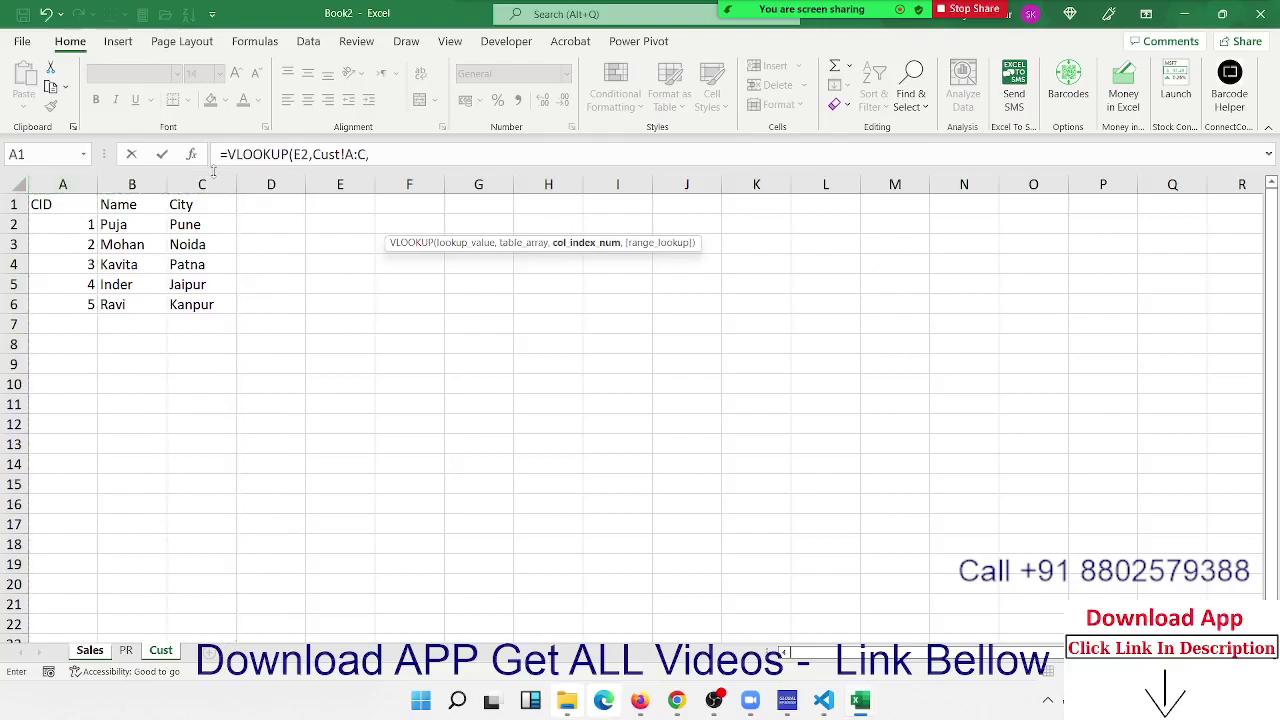
text(2,0)
key(Return)
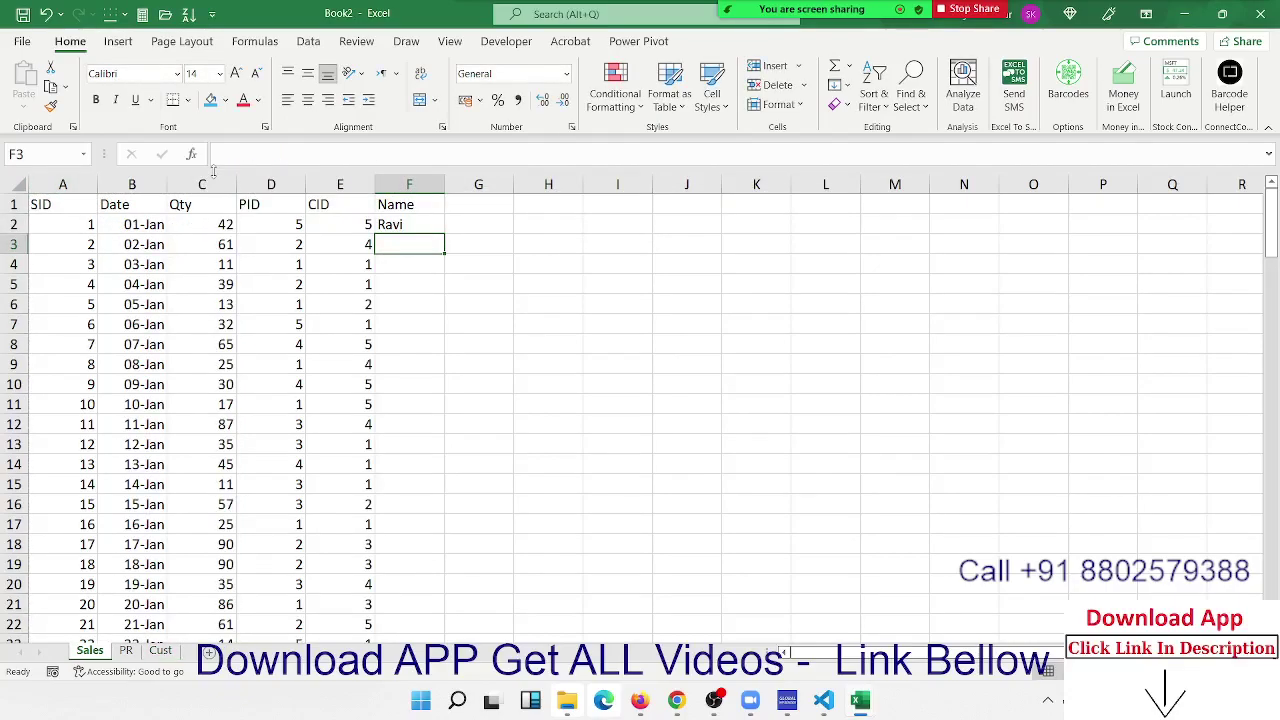
key(Up)
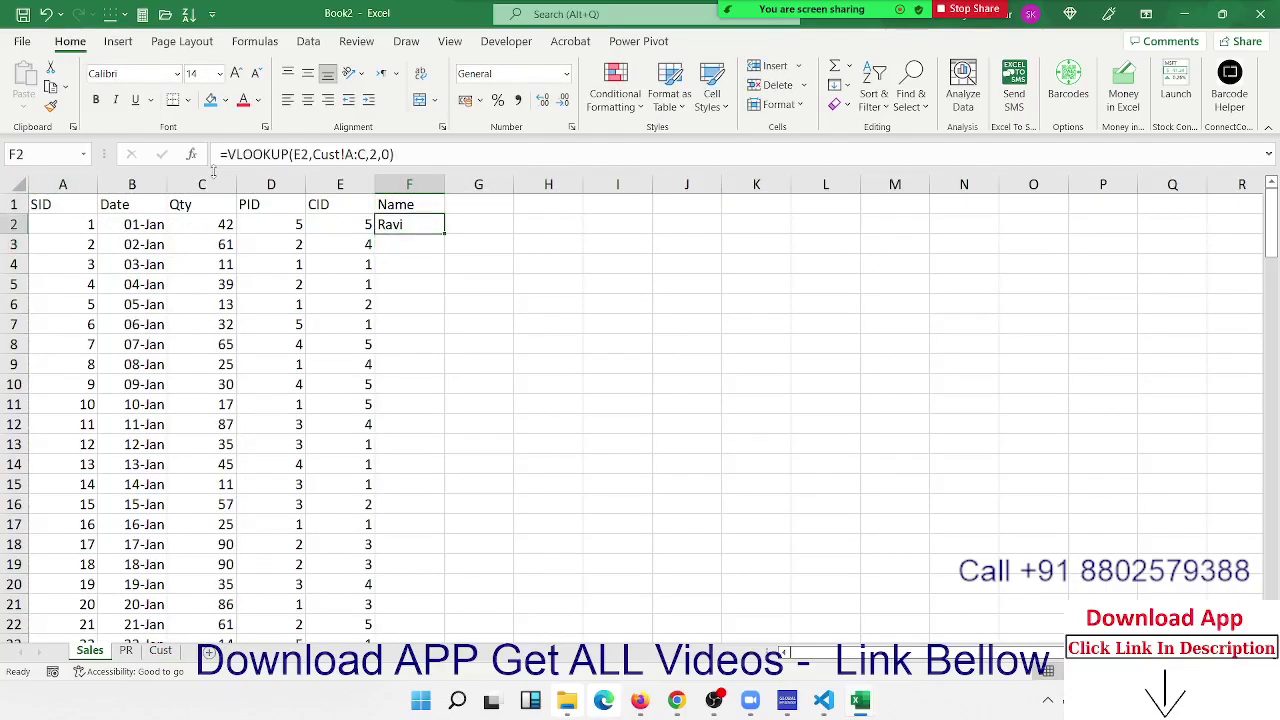
double_click(446, 231)
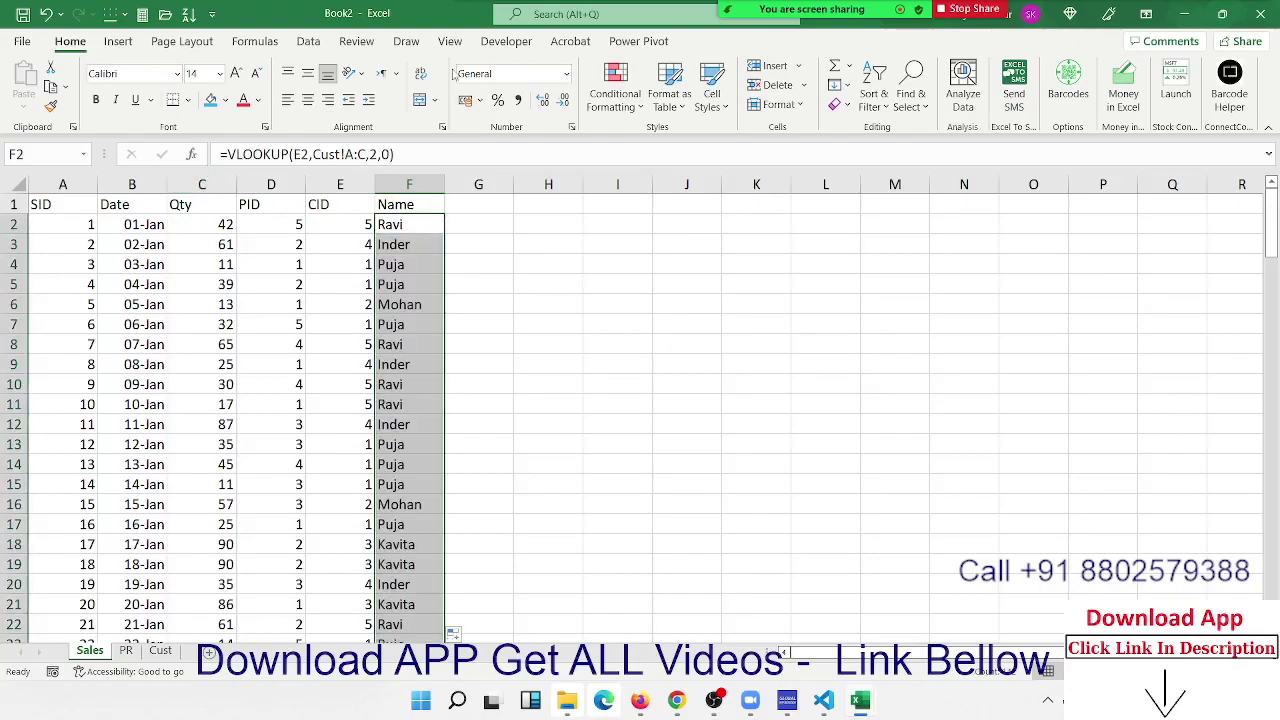
Check the lookup formula and CID value in the last data row, 143
key(ctrl+Down)
key(Down)
key(Down)
key(Left)
key(Left)
key(Left)
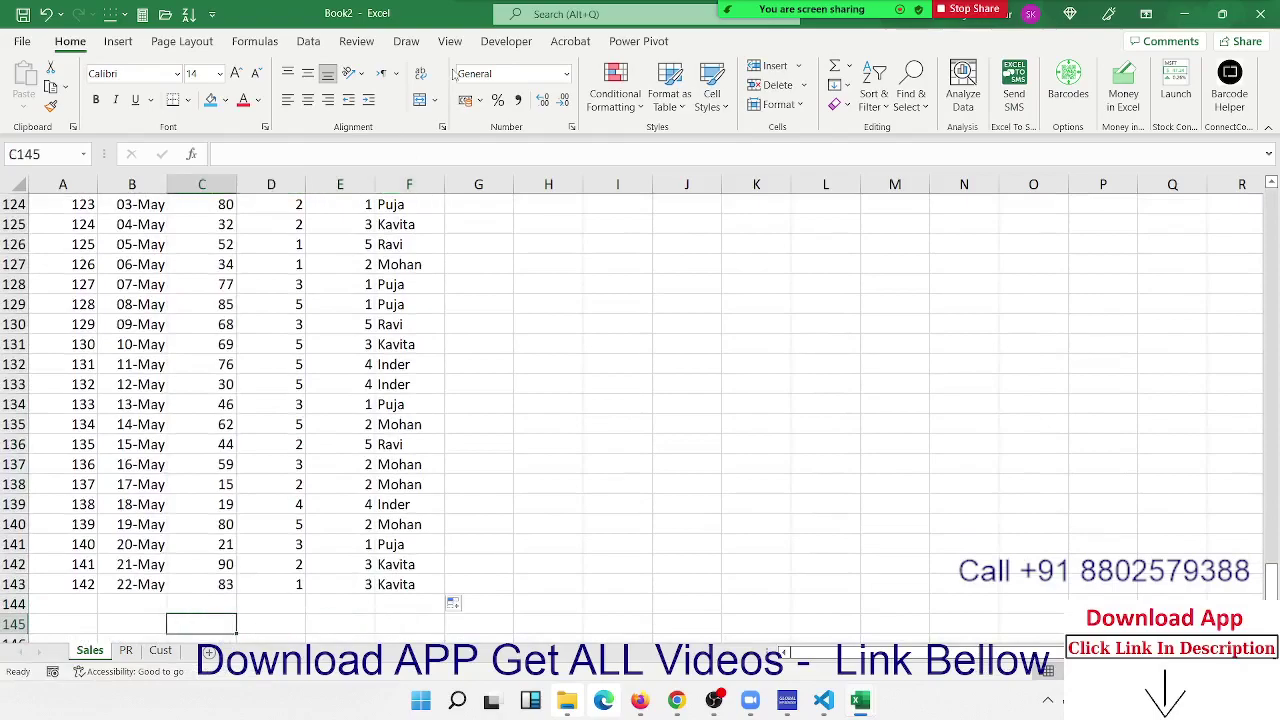
key(Left)
key(Left)
key(Up)
key(Right)
key(Right)
key(Right)
key(Right)
key(Right)
key(Up)
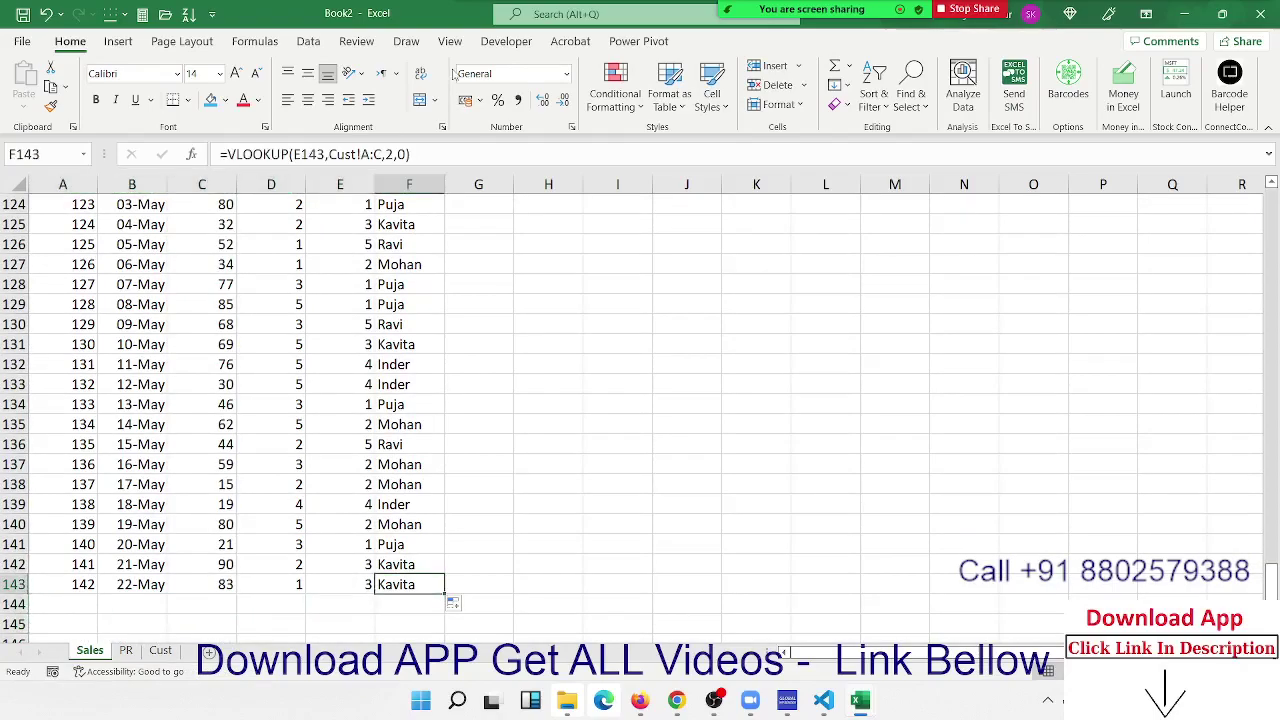
key(shift+Down)
key(shift+Down)
key(shift+Down)
key(shift+Down)
key(Left)
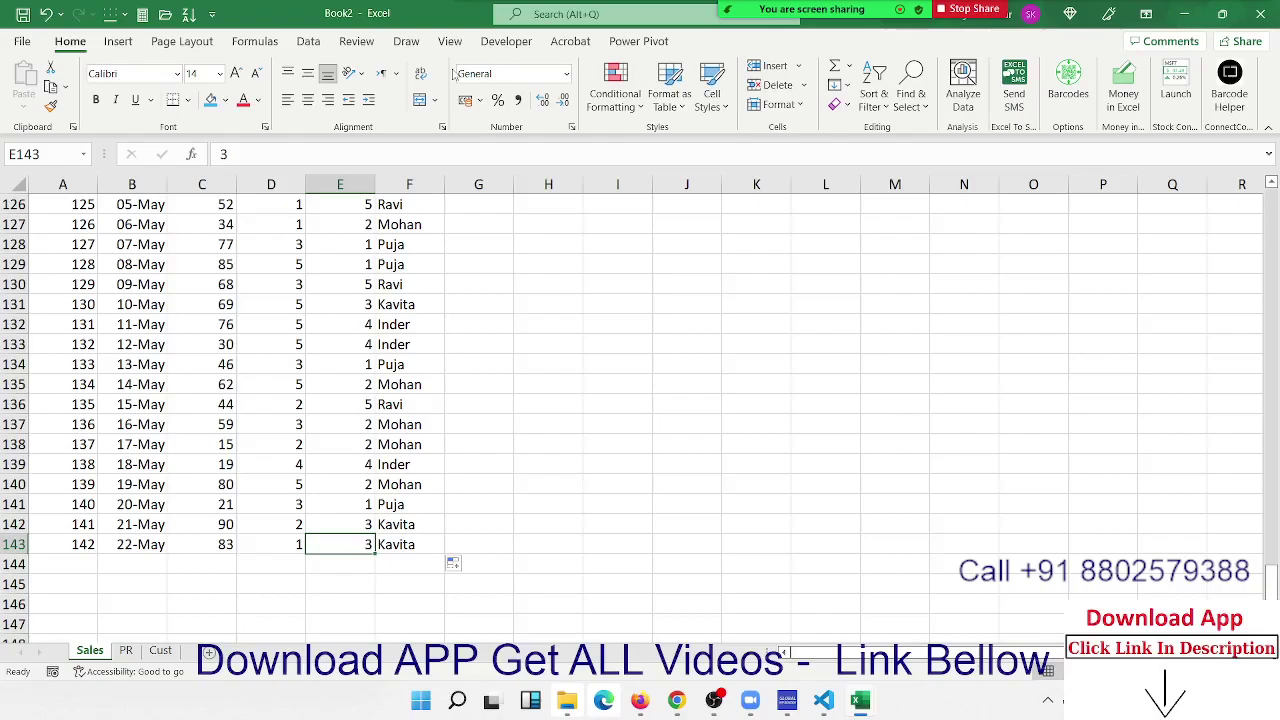
key(Right)
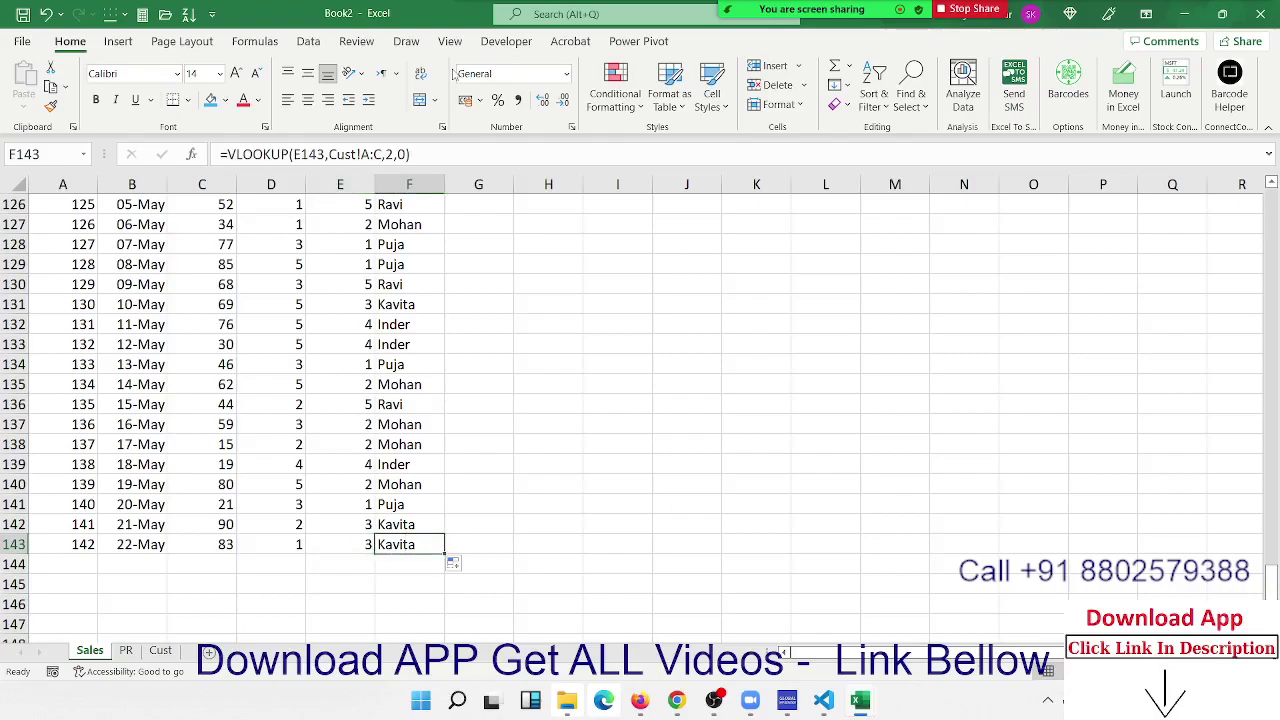
Clear the entire Name column from F1 down
key(ctrl+Up)
key(ctrl+shift+Down)
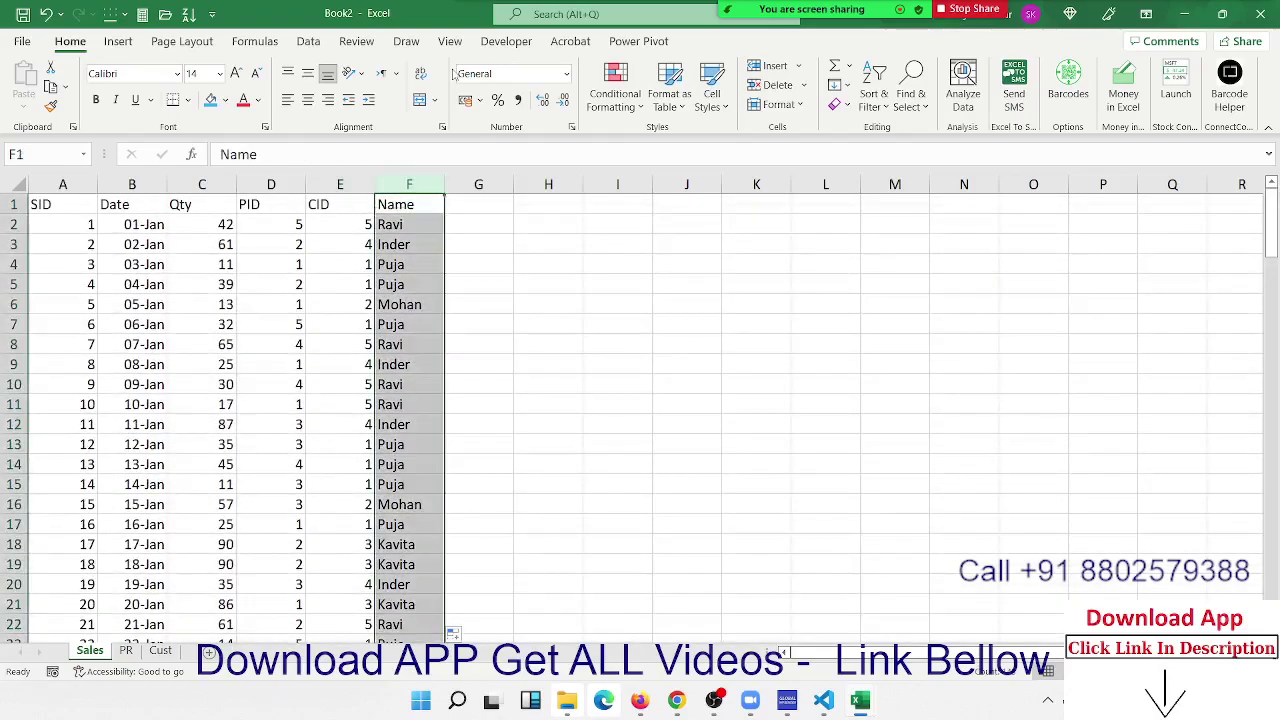
key(Delete)
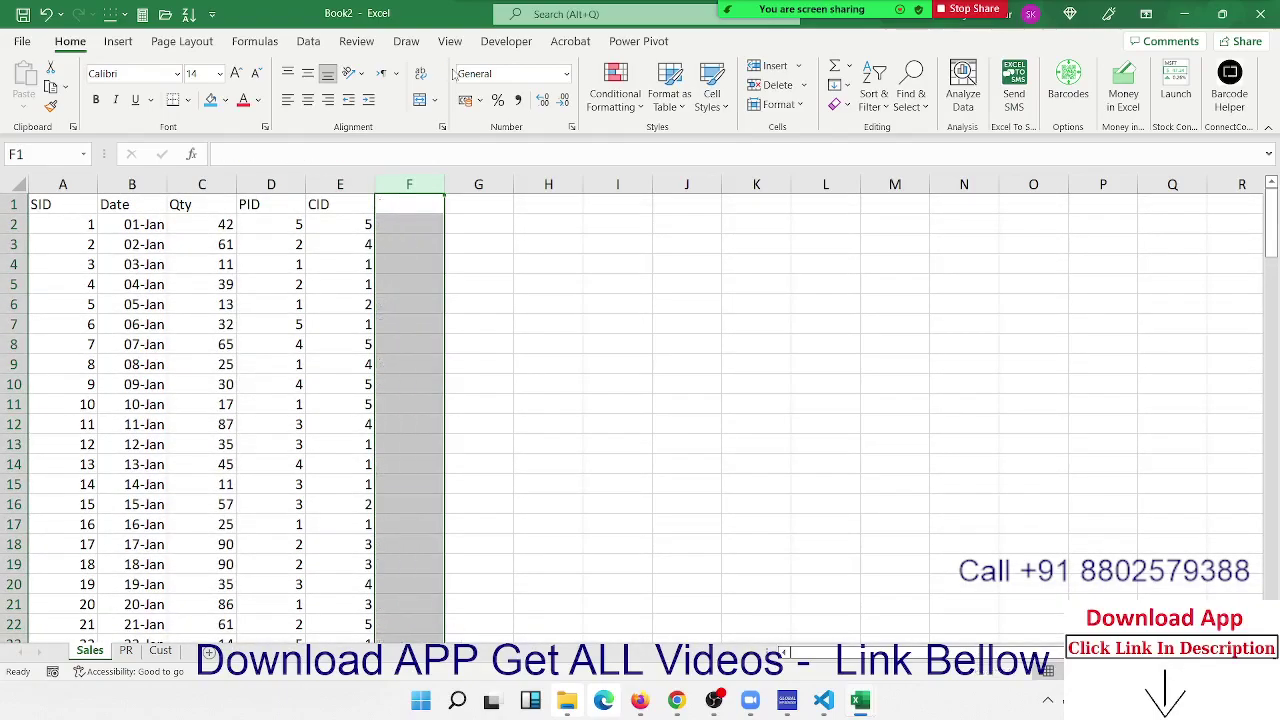
Select A1:E143 and send the range to Power Query with From Table/Range
key(Left)
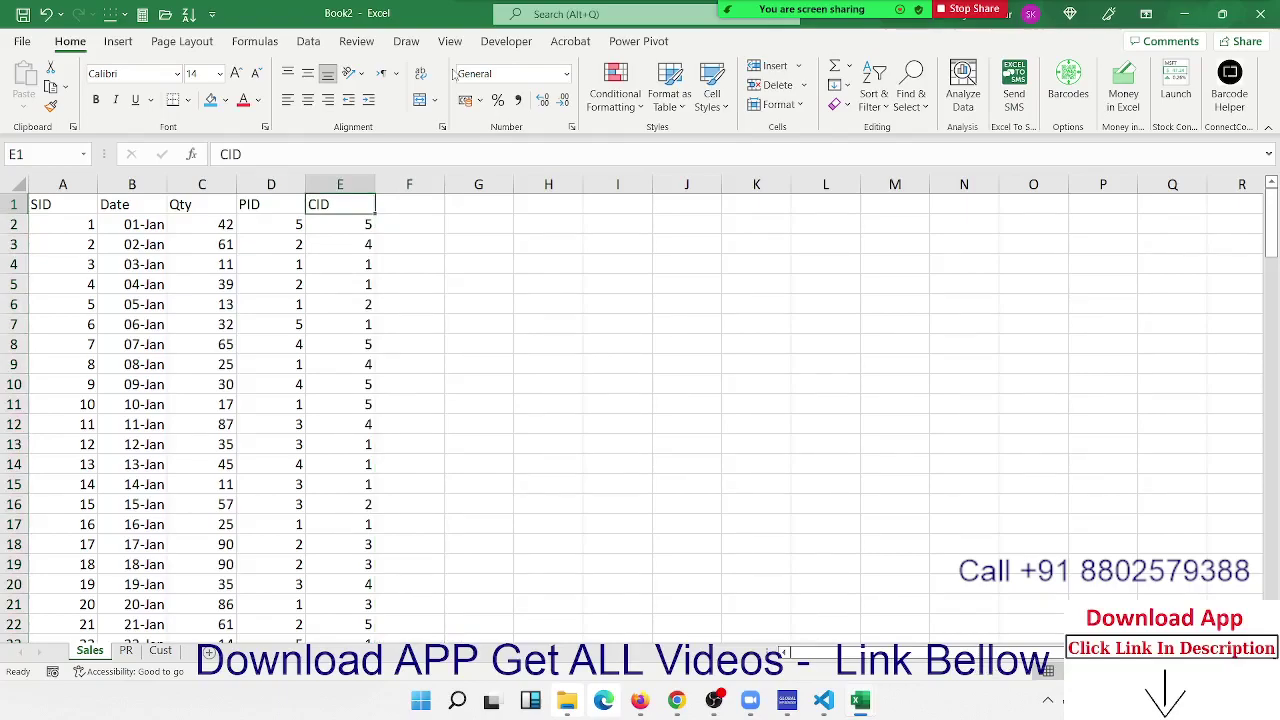
key(Left)
key(Left)
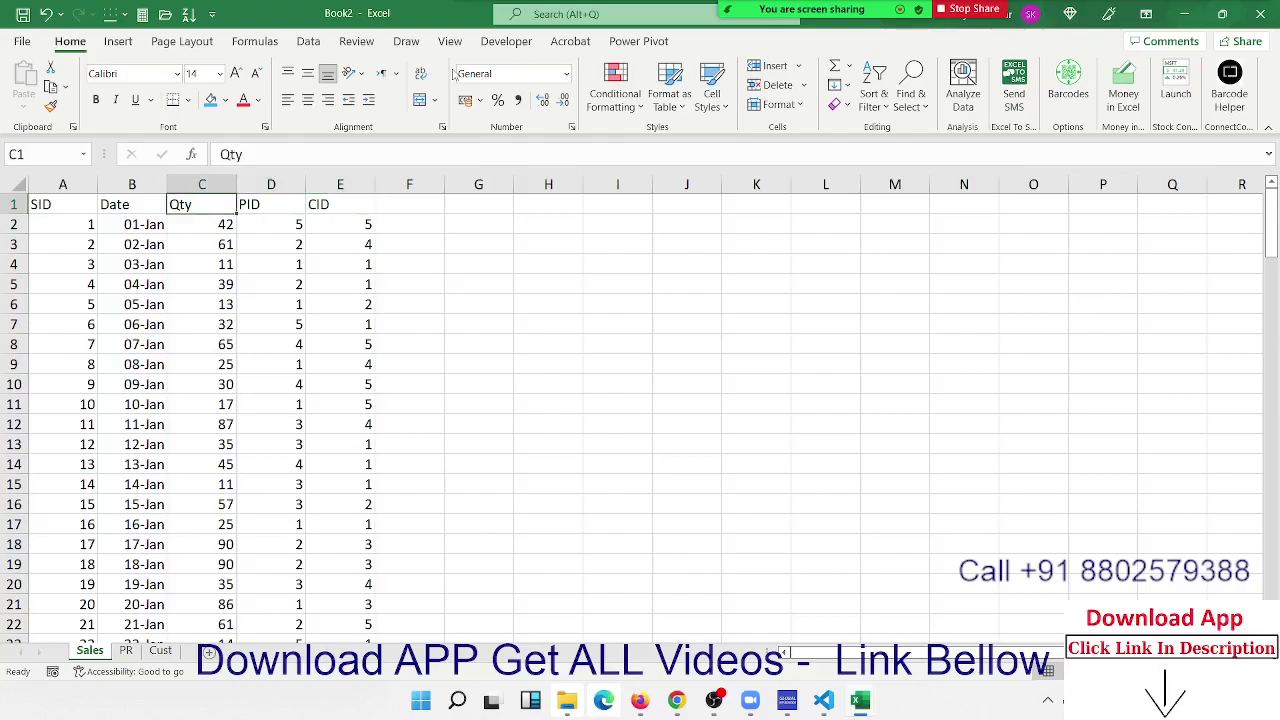
key(Left)
key(Left)
key(ctrl+shift+Right)
key(ctrl+shift+Down)
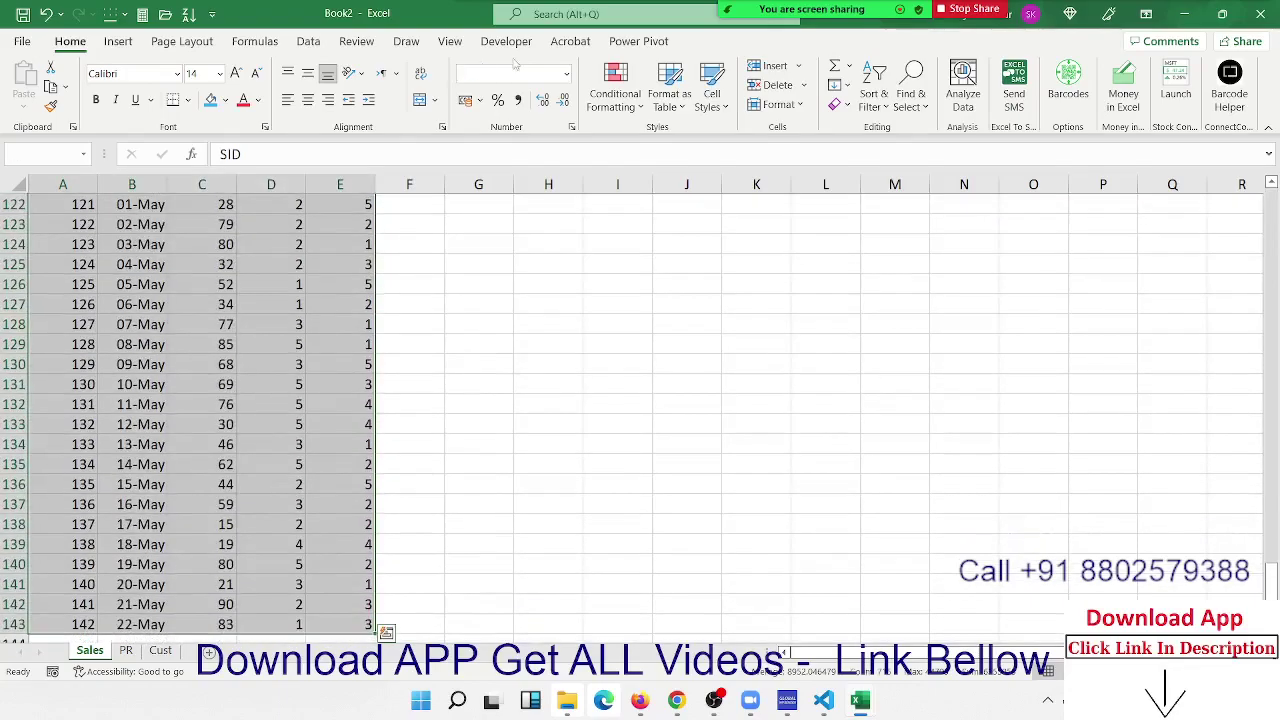
click(308, 41)
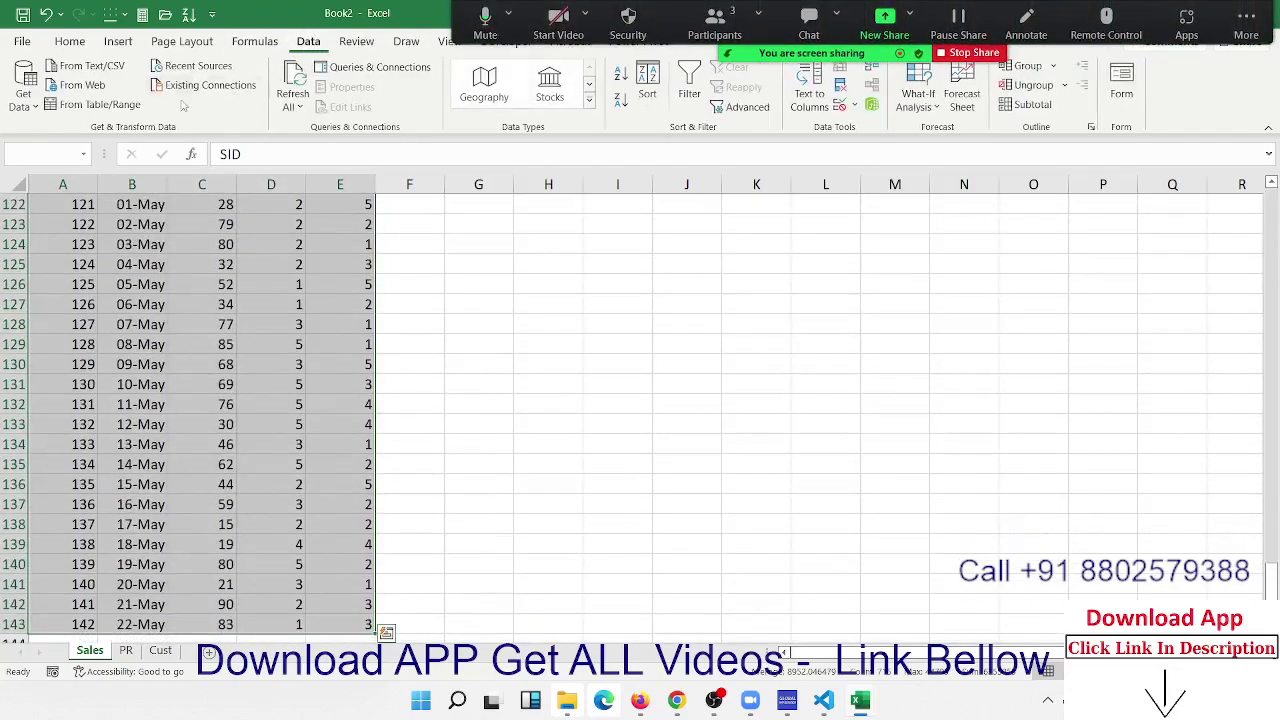
click(28, 104)
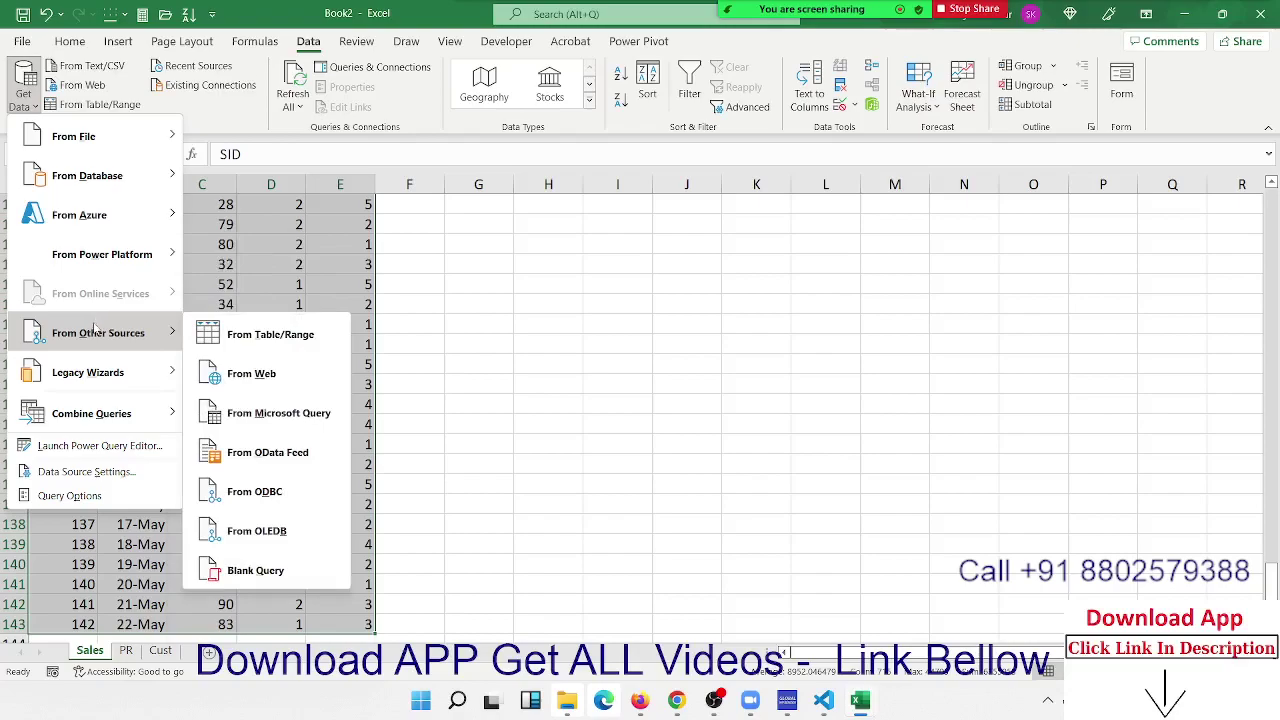
mouse_move(98, 333)
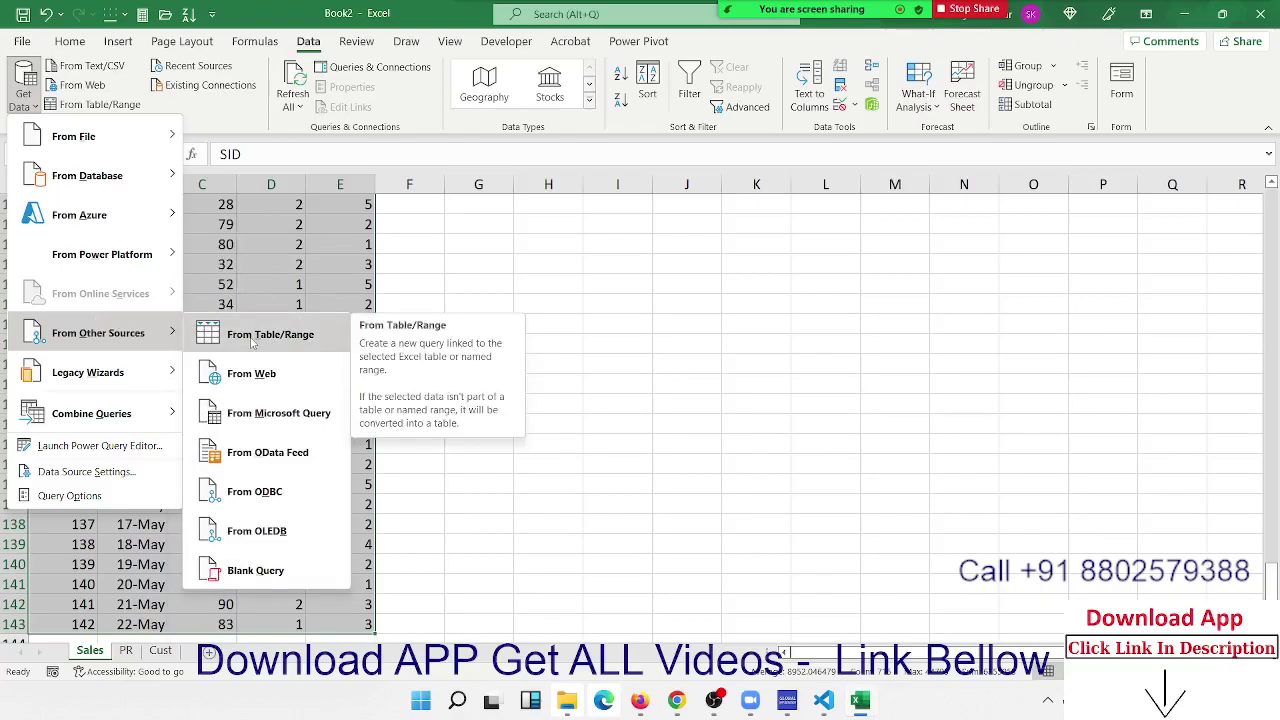
click(252, 342)
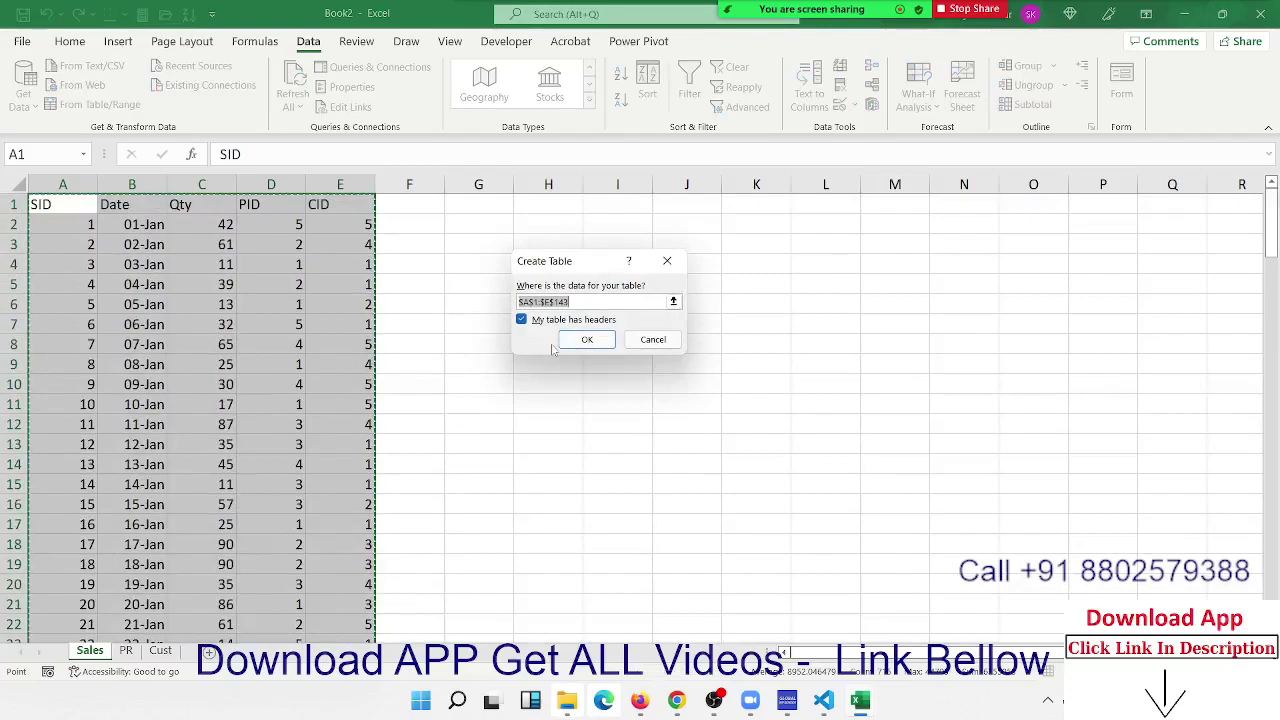
Confirm the table with headers, then copy the Table1 Source step formula, keeping the editor open
click(580, 340)
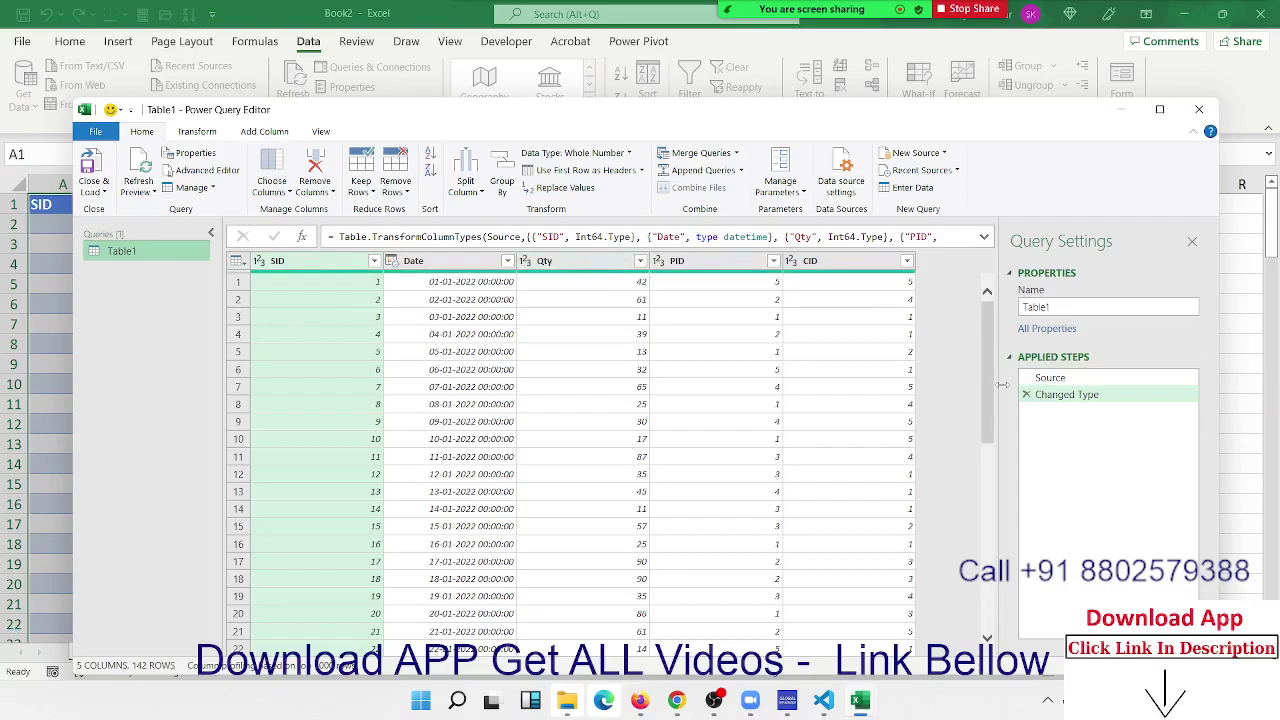
click(1048, 378)
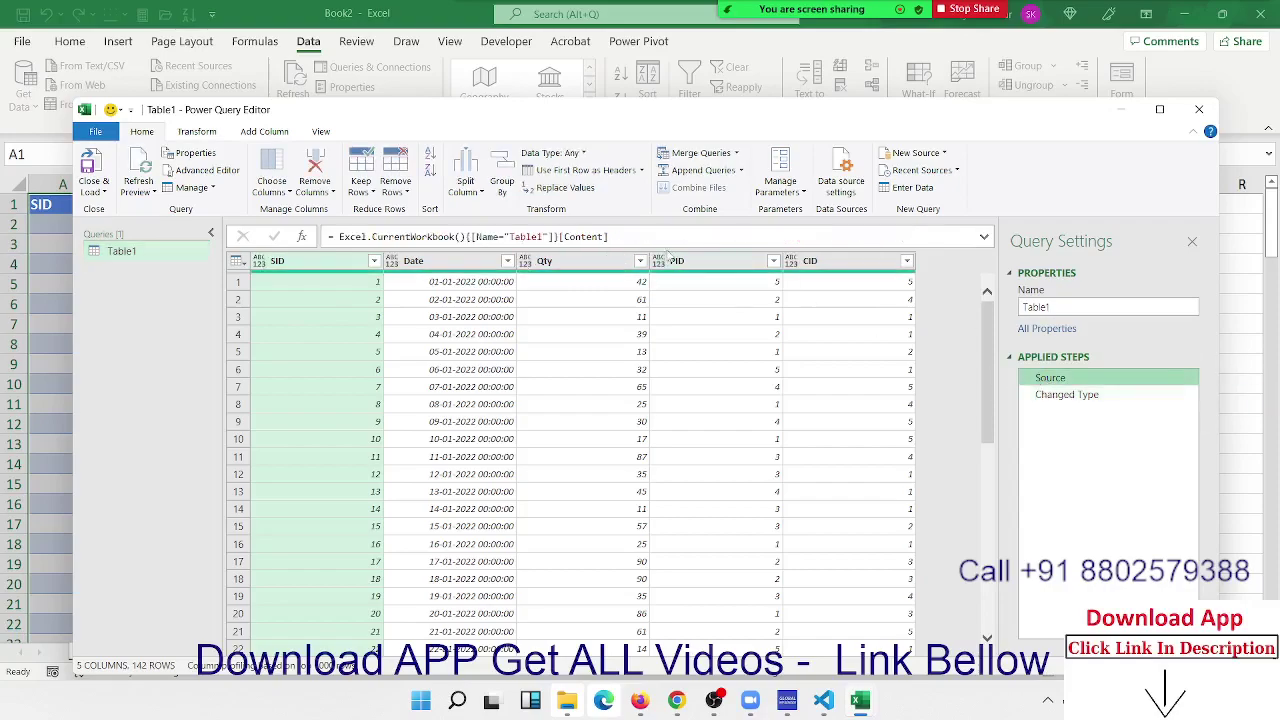
drag(642, 241, 238, 246)
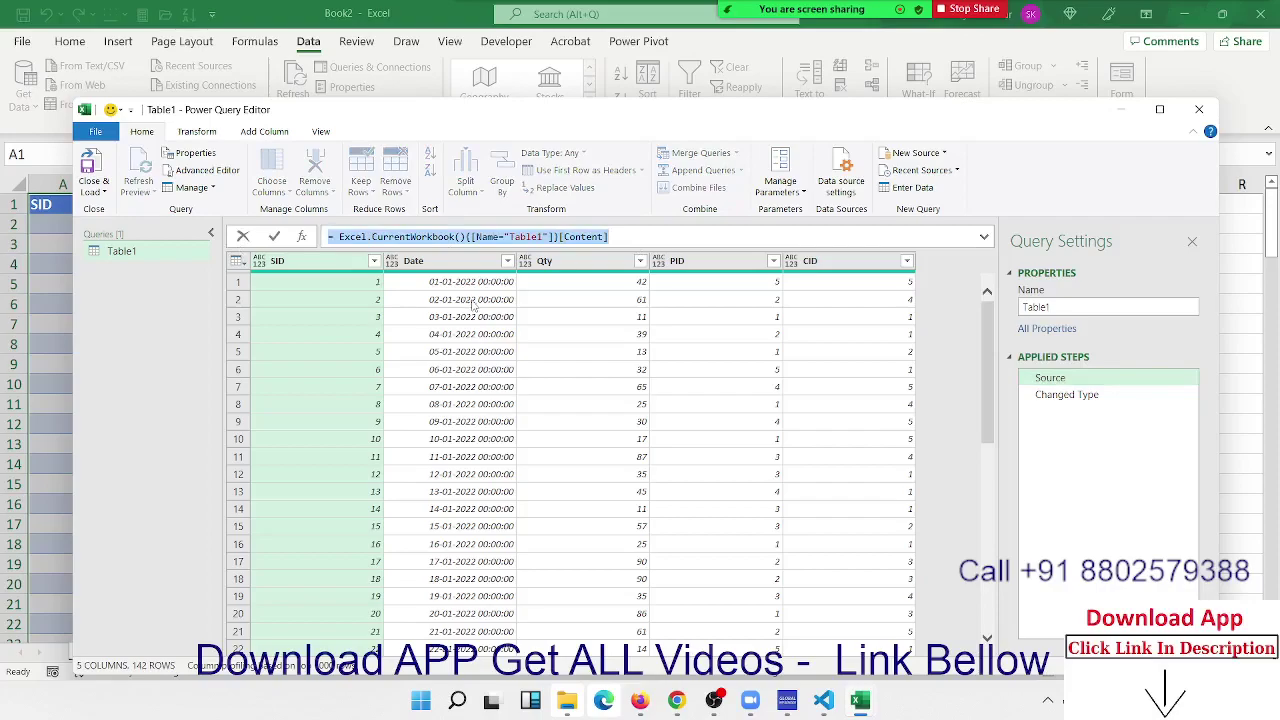
click(237, 332)
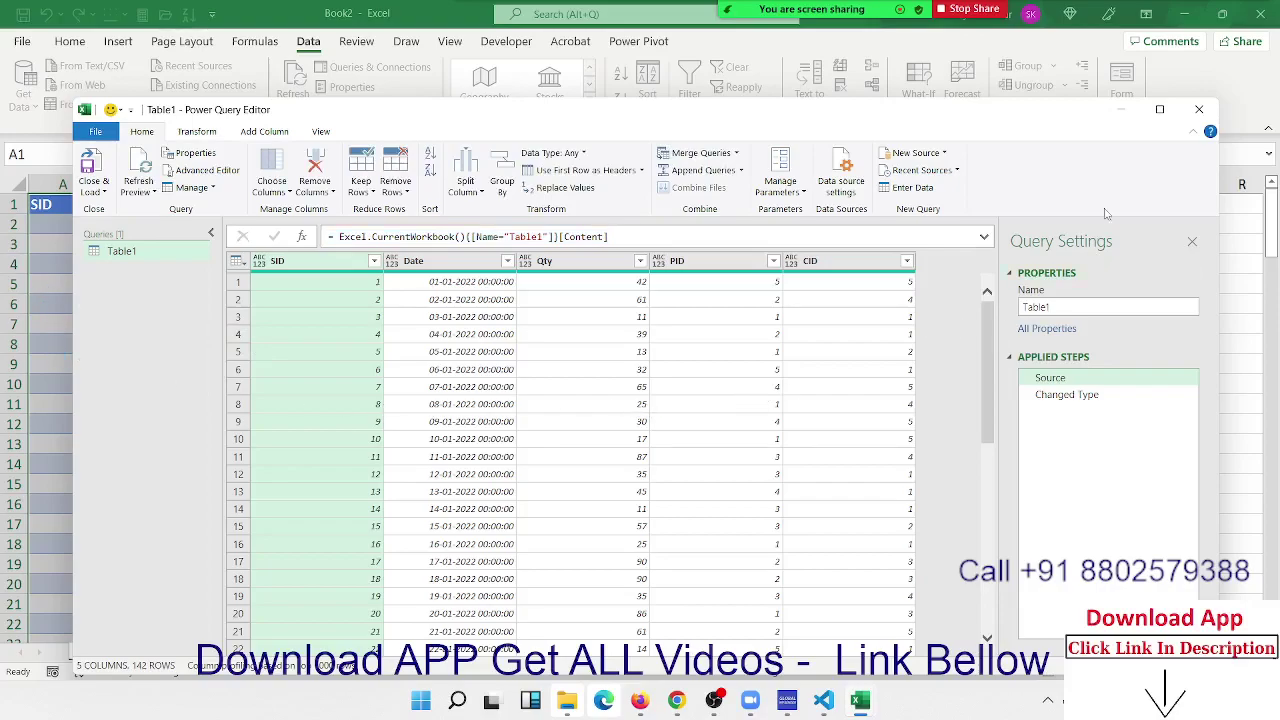
click(1200, 110)
key(Escape)
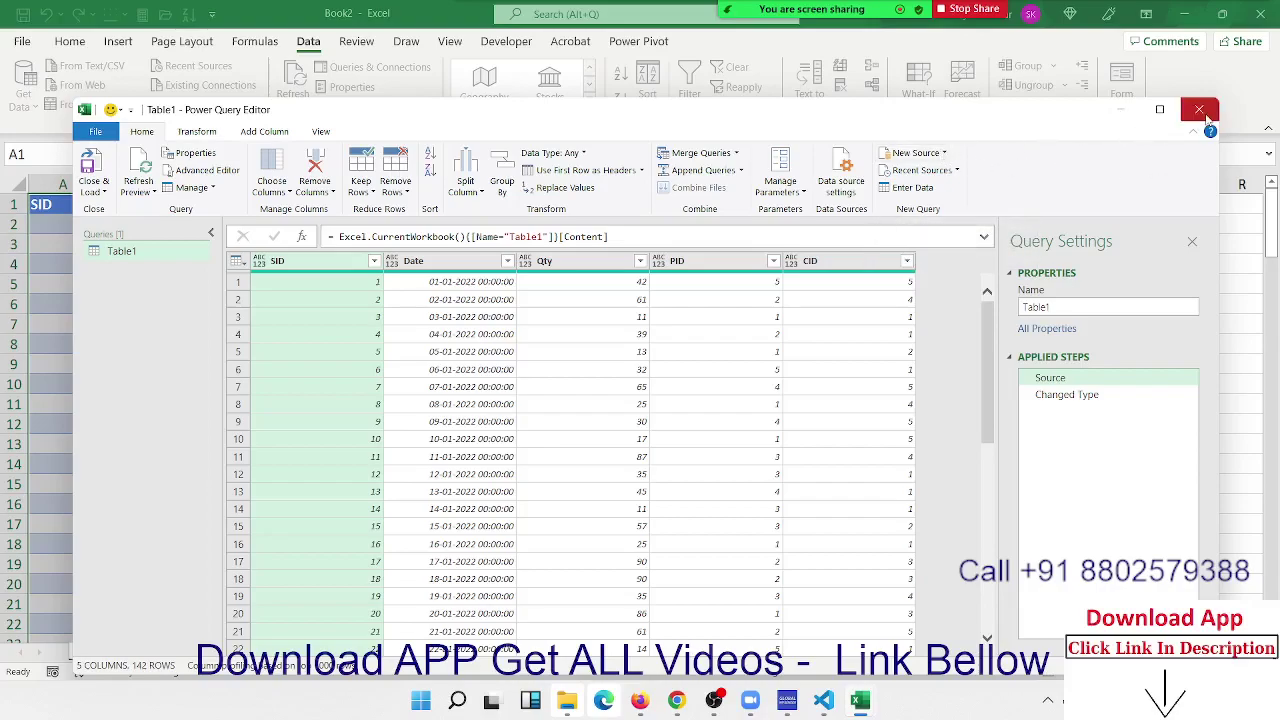
Load Table1, delete its output sheet, and select A1:C6 on the PR sheet
click(94, 165)
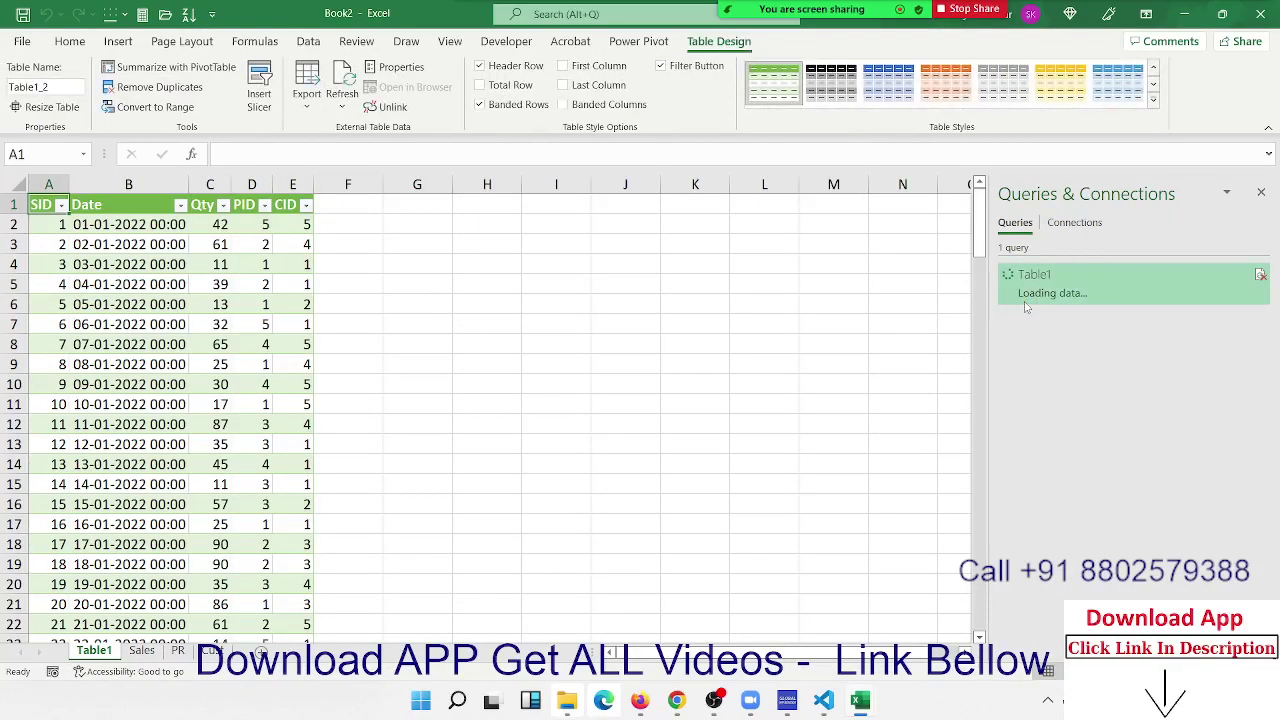
right_click(94, 650)
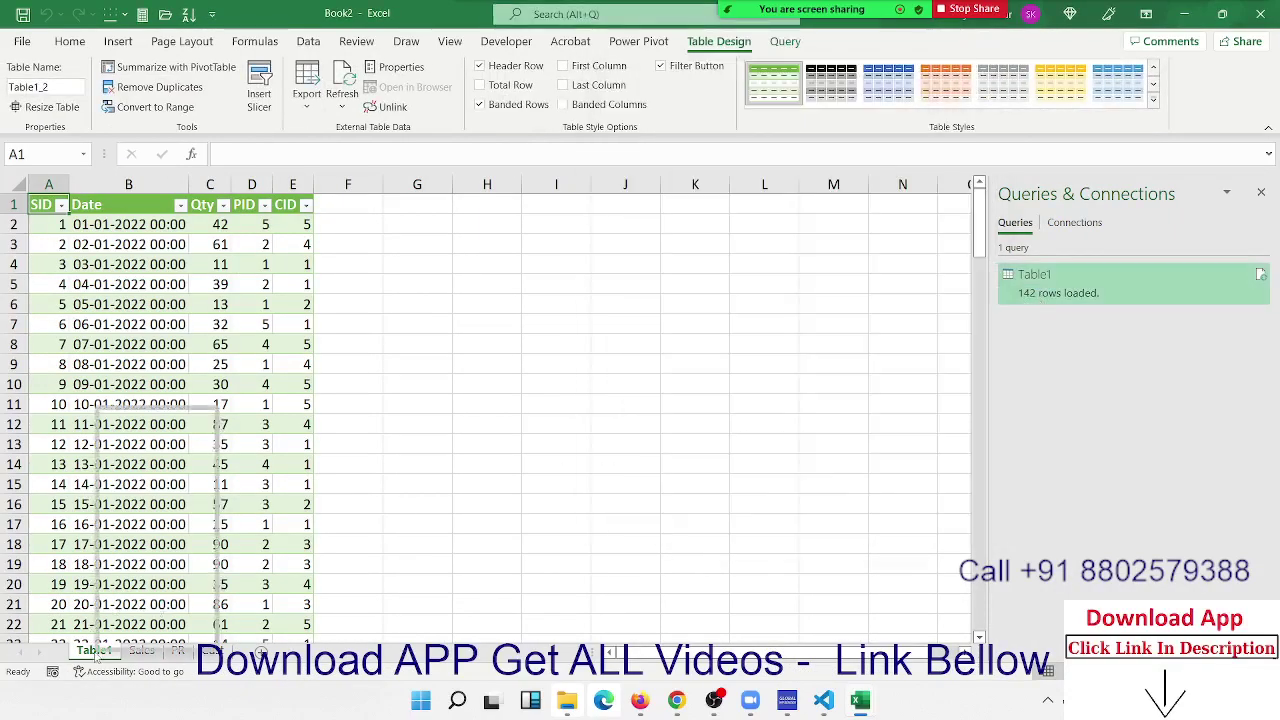
click(140, 442)
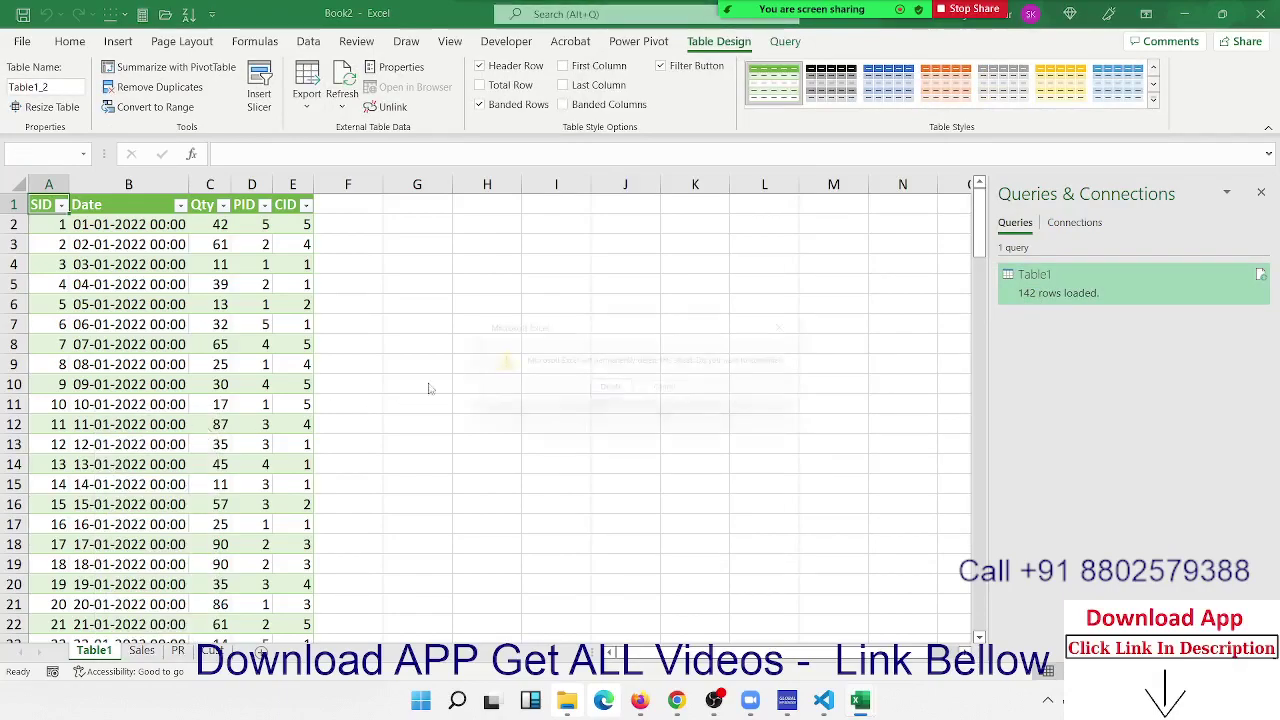
click(613, 393)
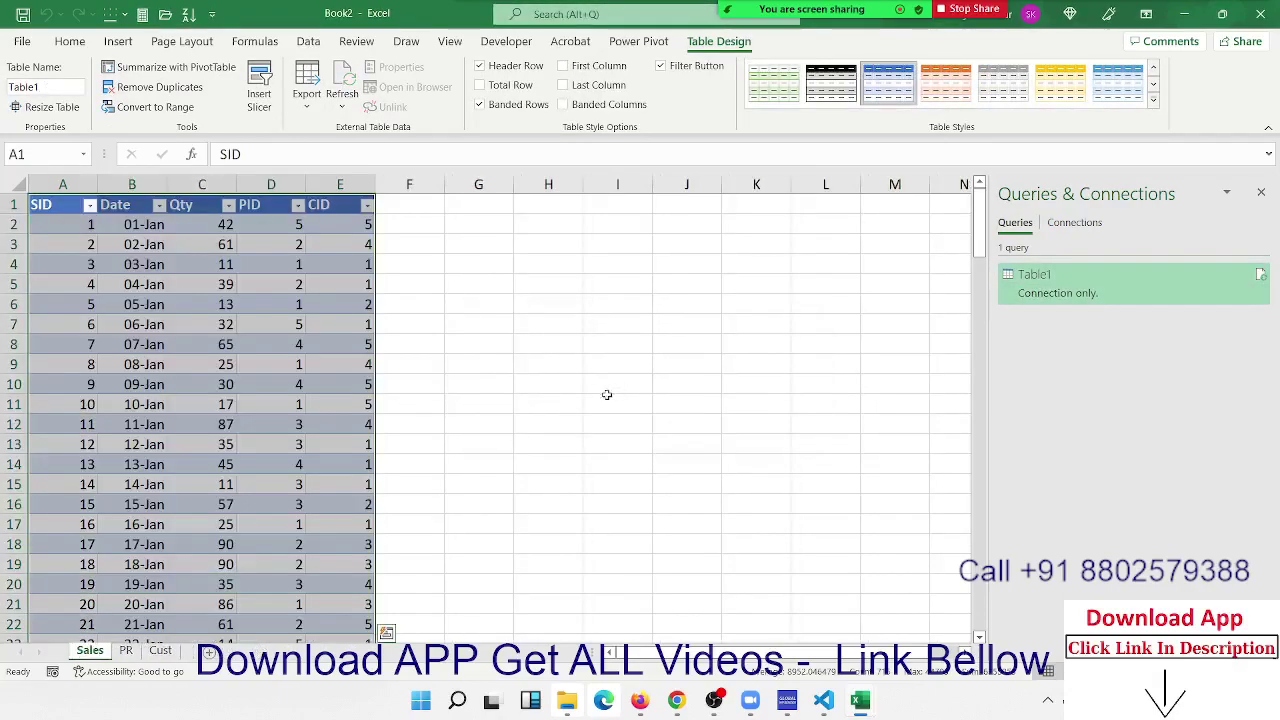
click(126, 650)
drag(78, 203, 181, 302)
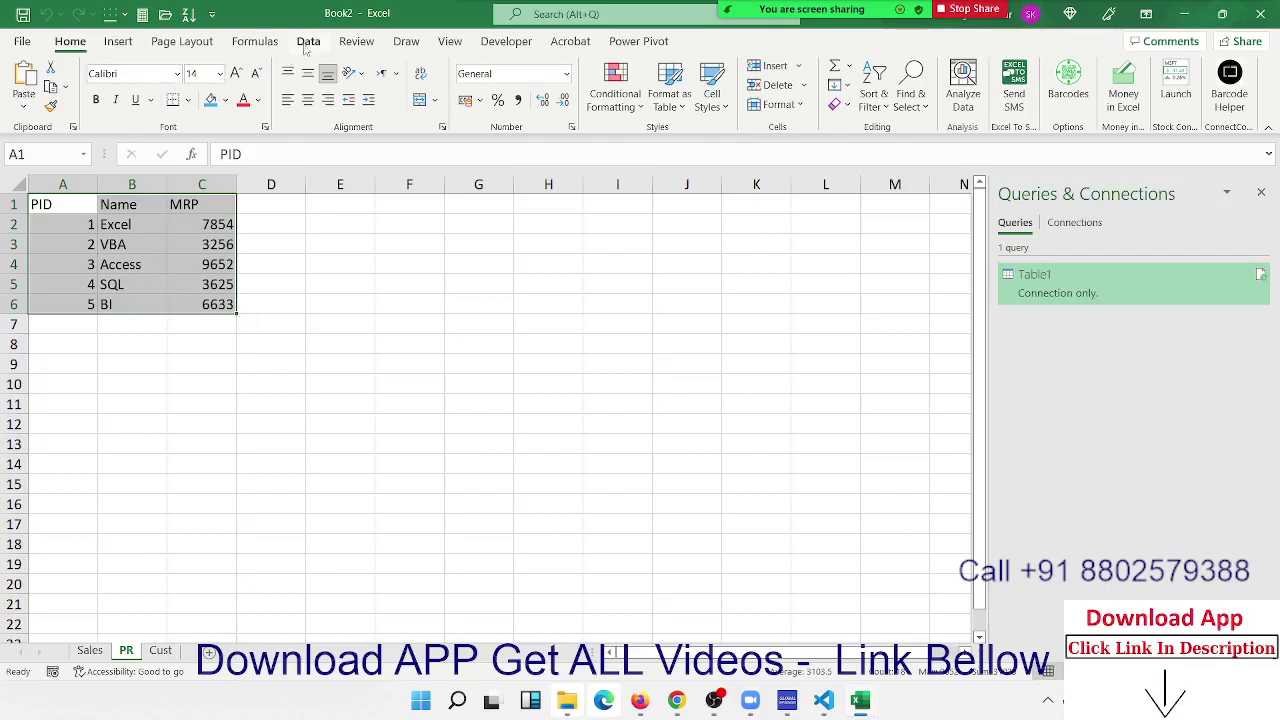
Format the PR data as a table with headers using a table style
click(256, 44)
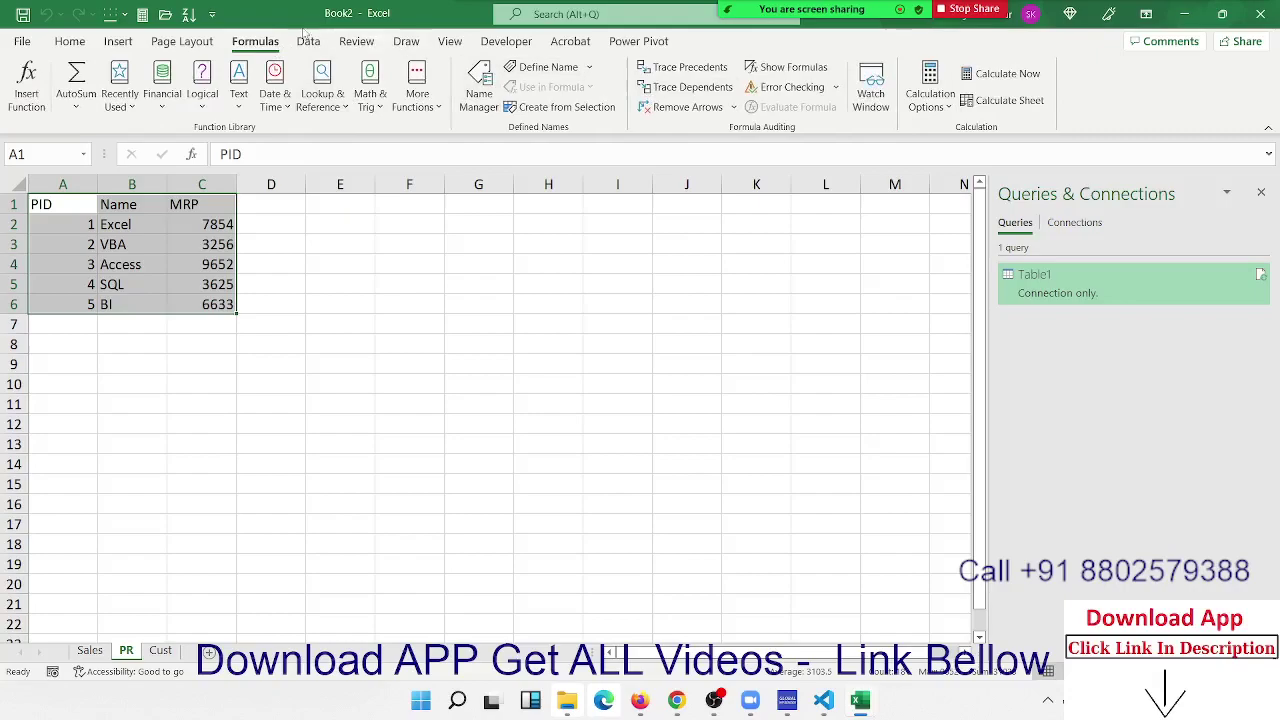
click(70, 41)
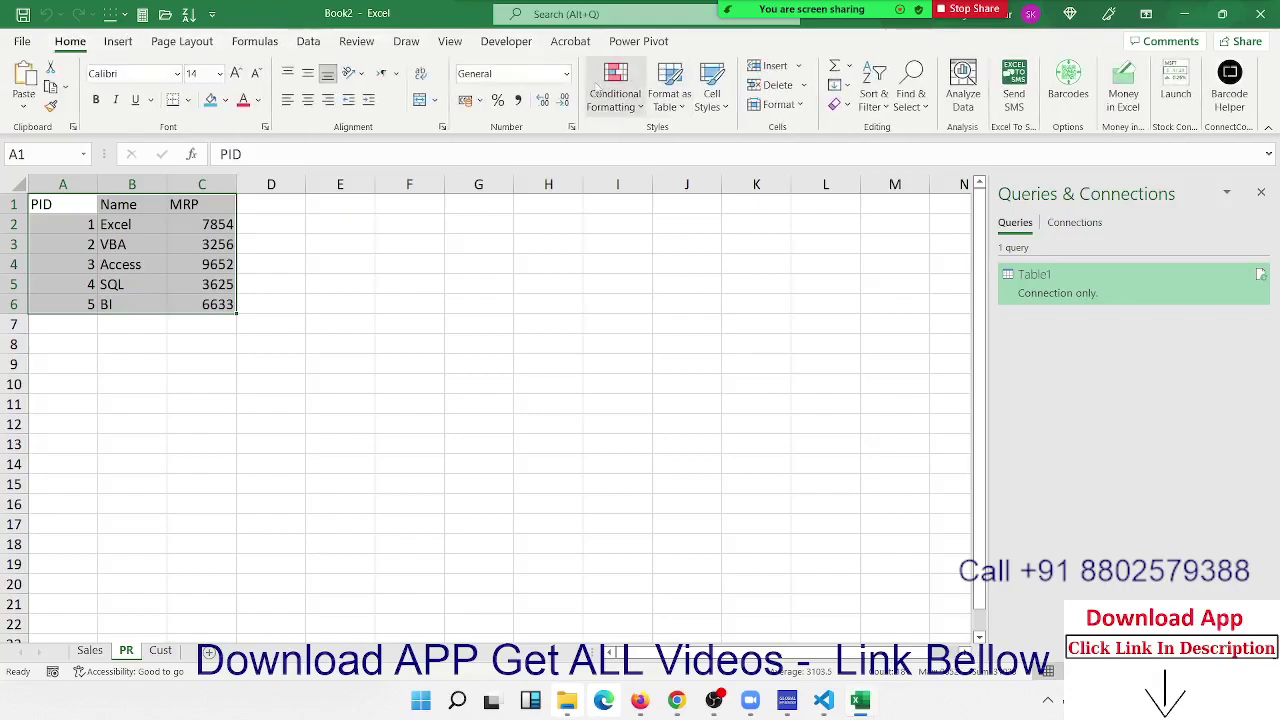
click(672, 90)
click(668, 160)
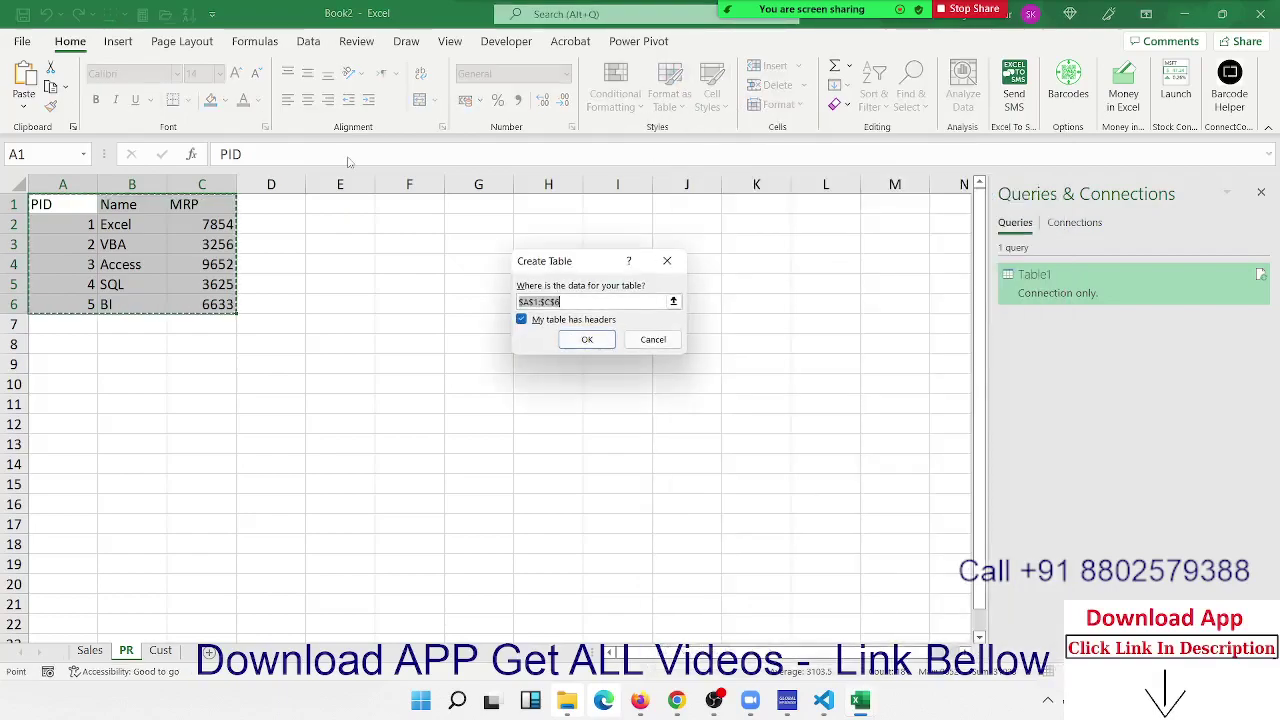
click(587, 339)
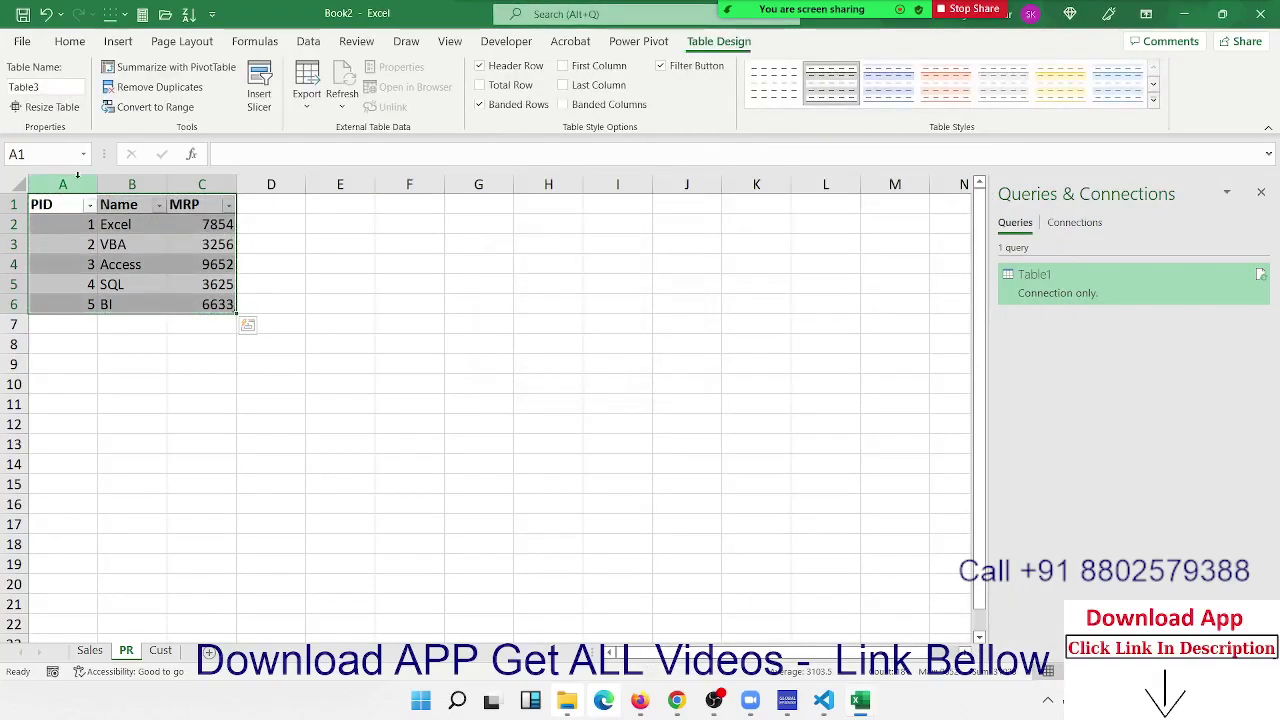
Rename the new table to PR
click(40, 154)
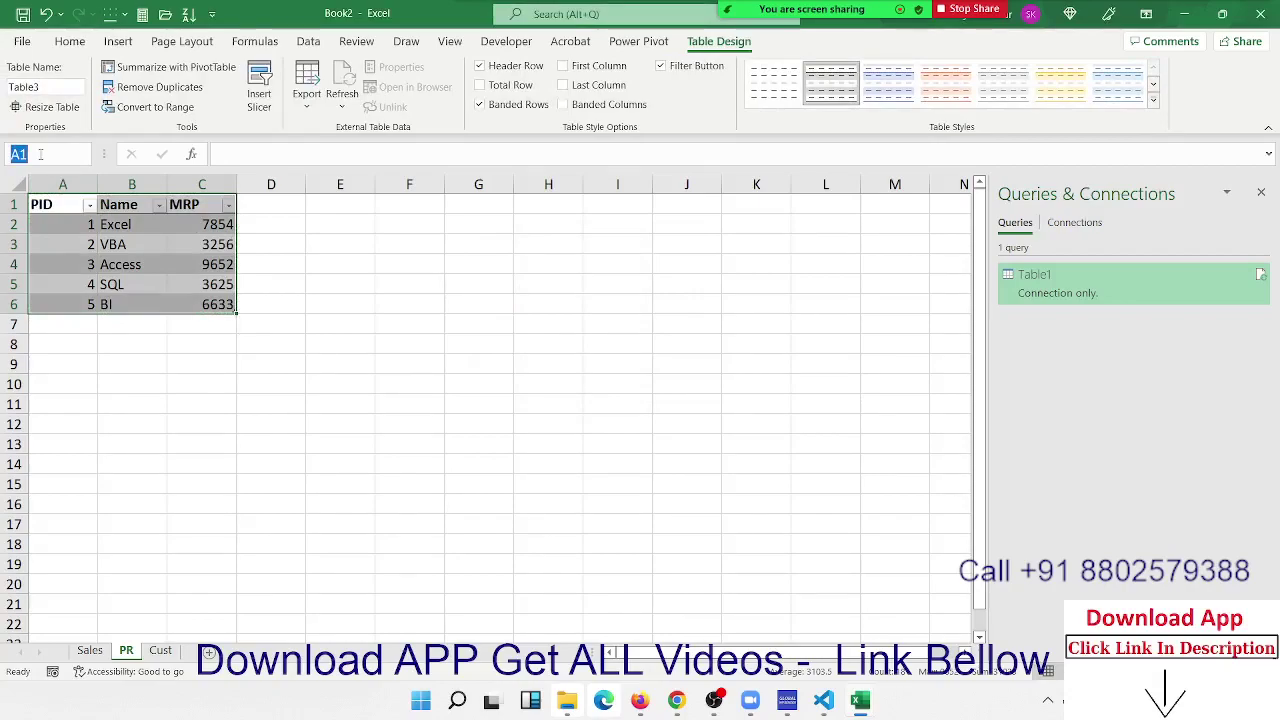
text(PID)
key(Escape)
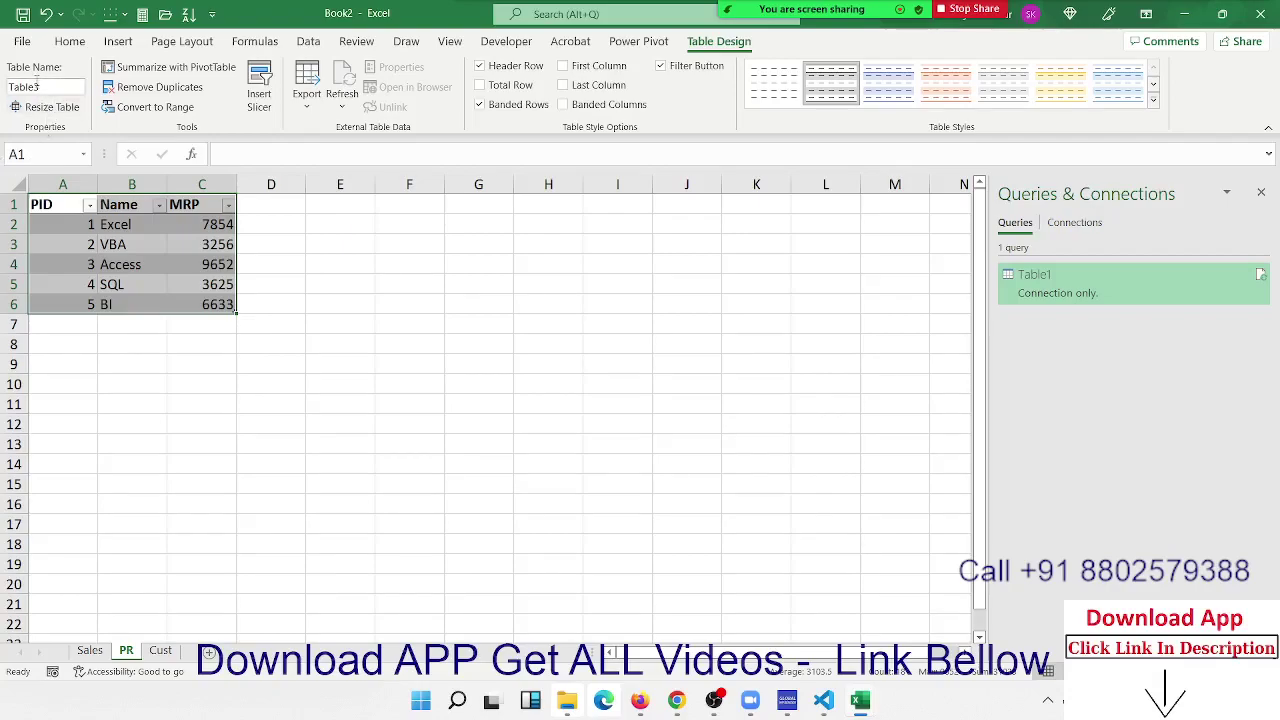
click(36, 86)
text(PR)
key(Return)
Style A1:C6 on the Cust sheet as a table and name it Cust
click(160, 651)
mouse_move(62, 204)
mouse_down()
mouse_move(106, 244)
mouse_move(235, 312)
mouse_up()
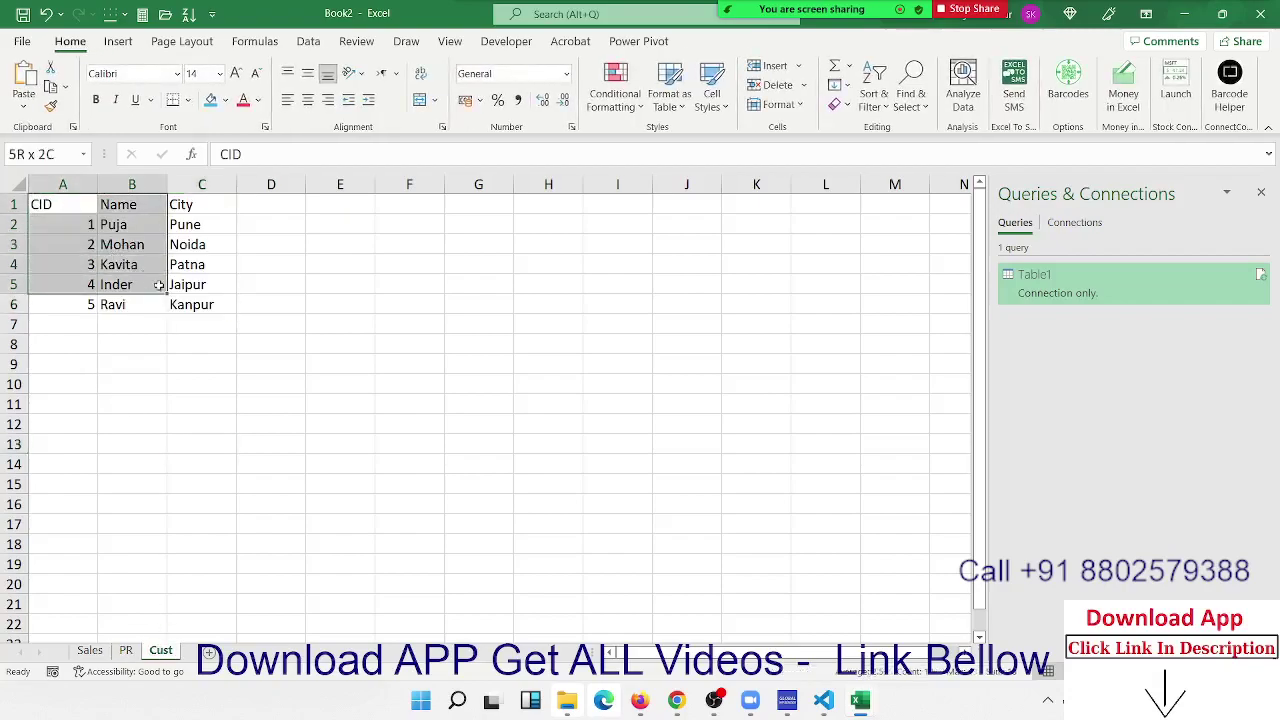
click(669, 93)
click(677, 165)
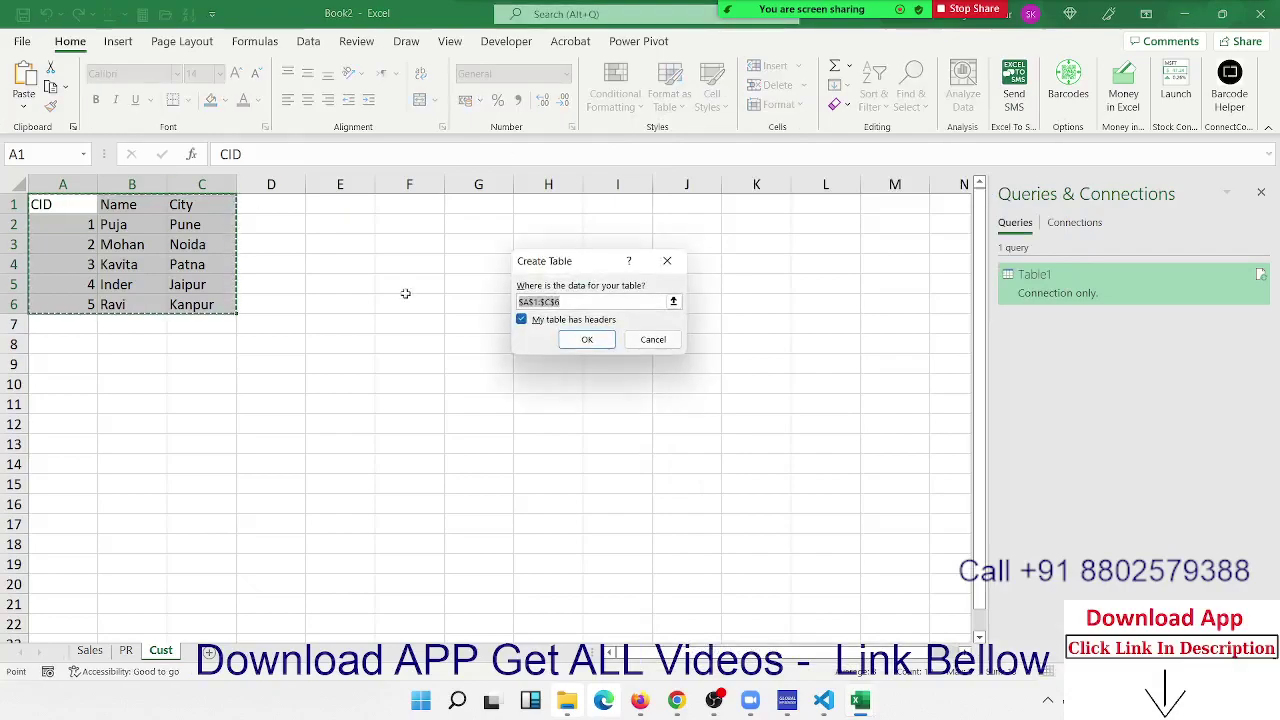
click(587, 340)
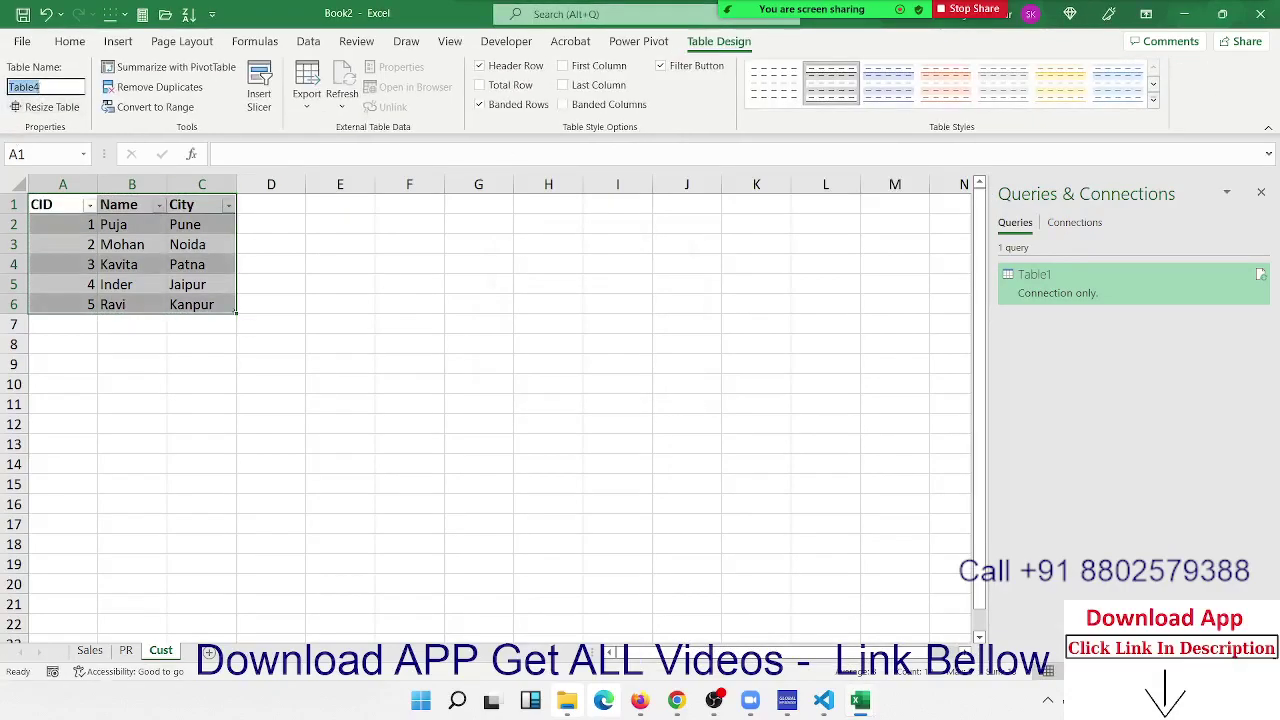
text(Cust)
key(Return)
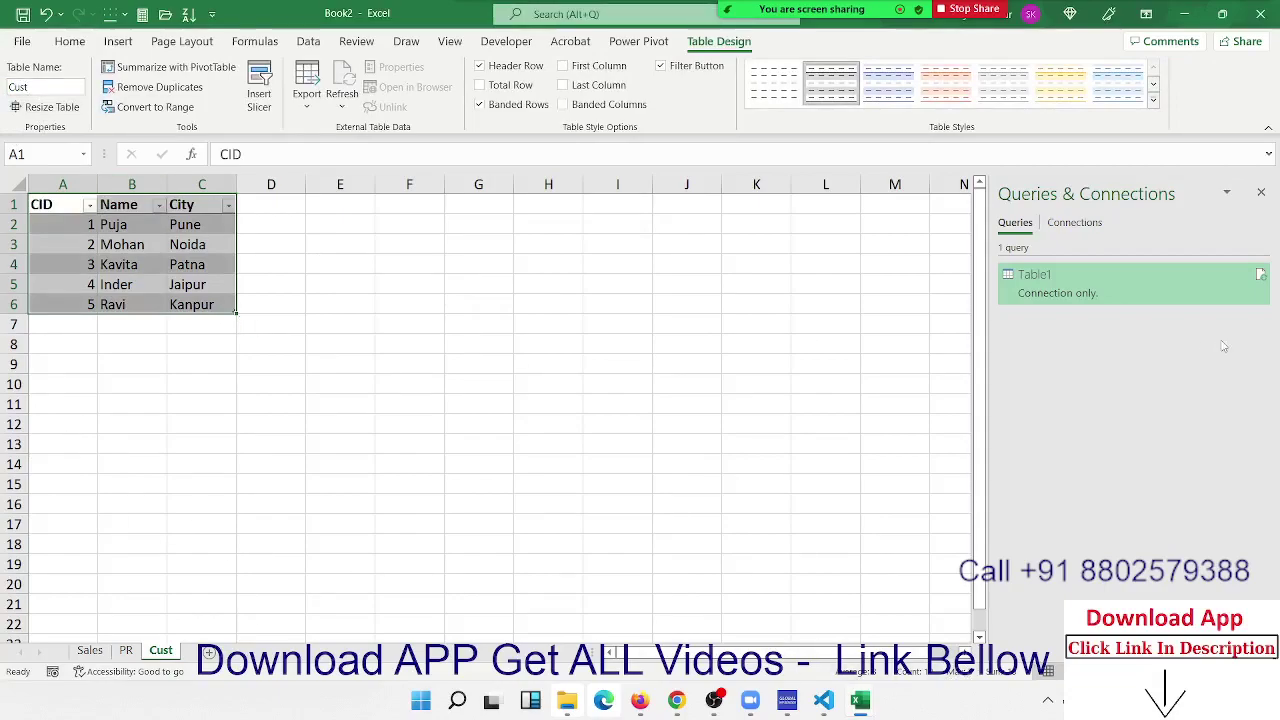
Edit the Table1 query and bring up the Queries pane's new-query options
right_click(1114, 298)
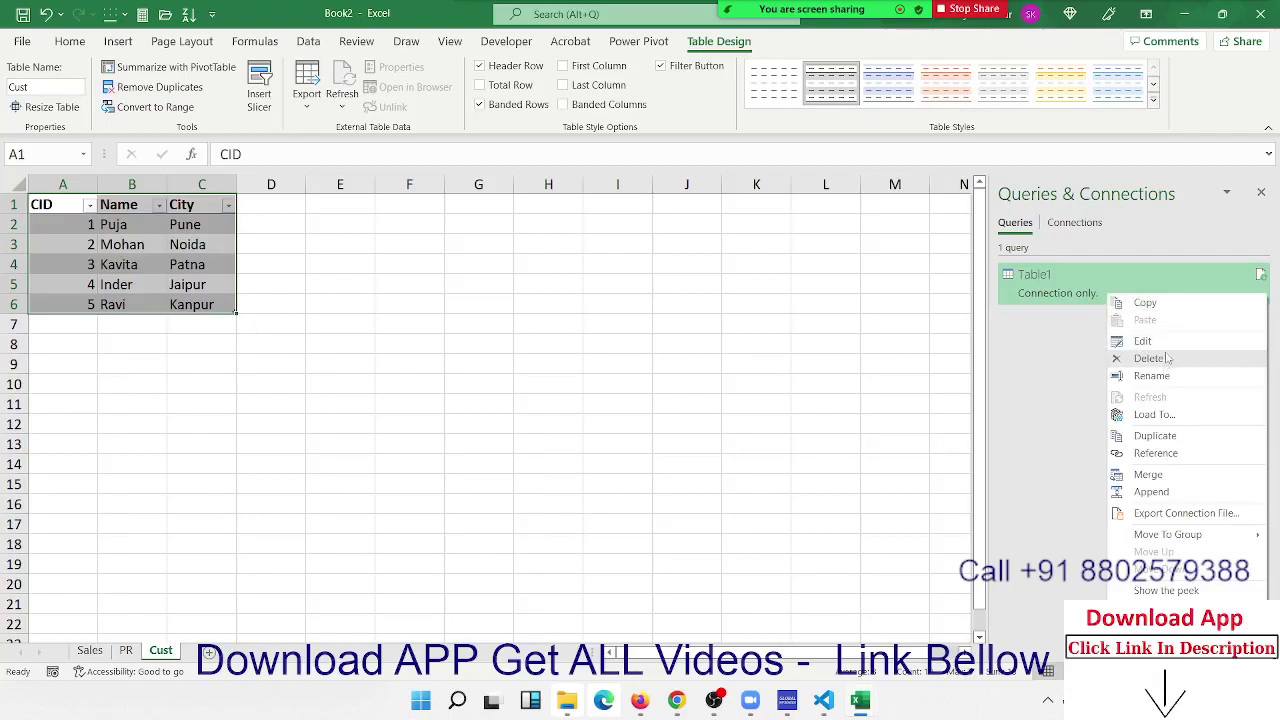
click(1158, 354)
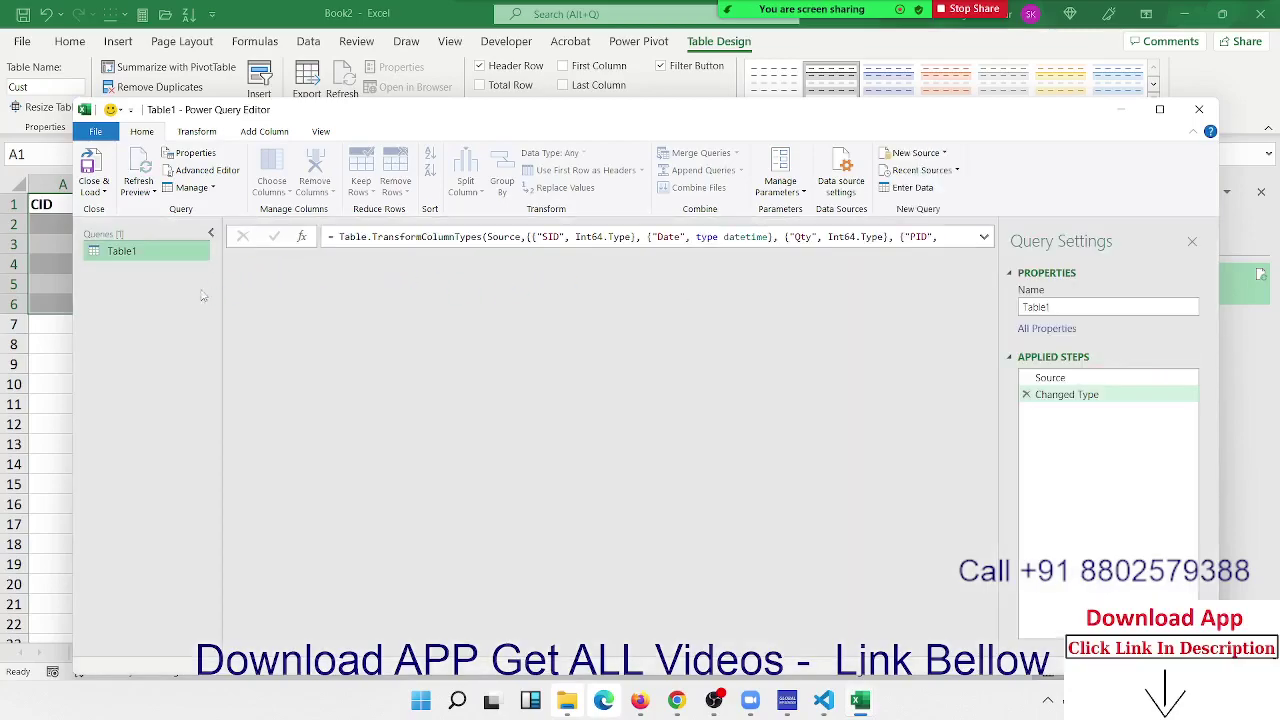
right_click(145, 288)
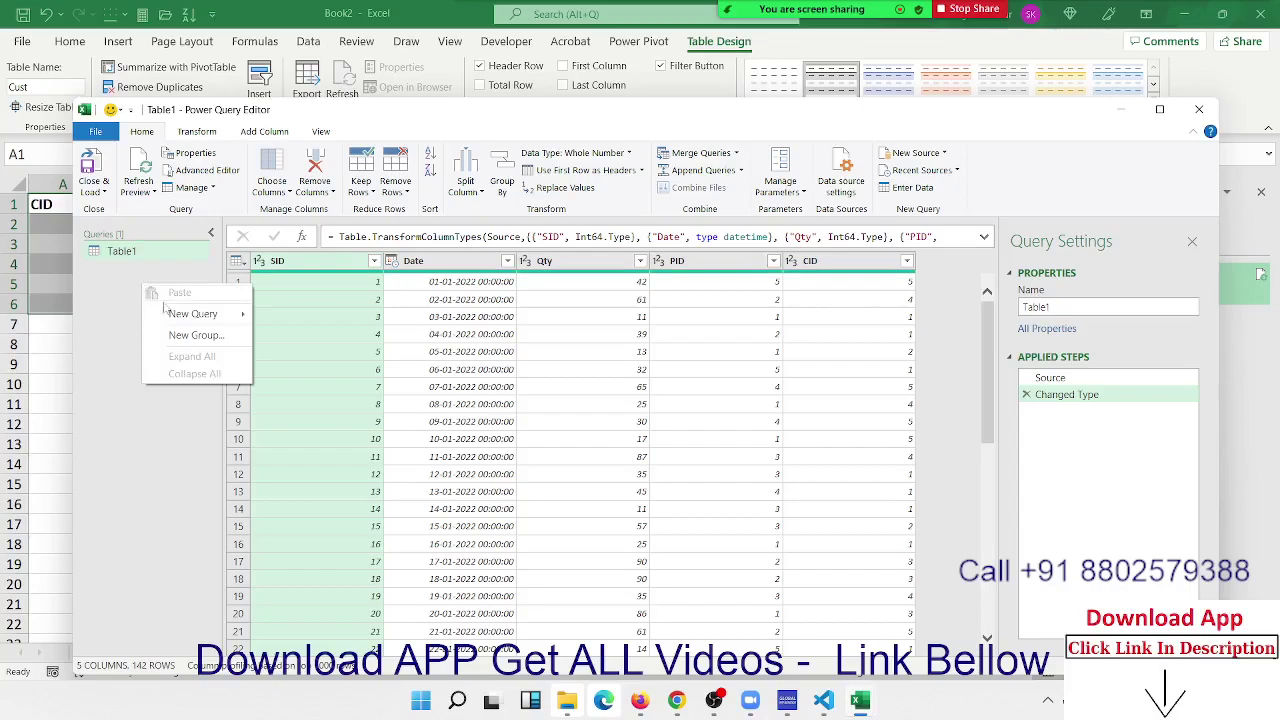
mouse_move(193, 314)
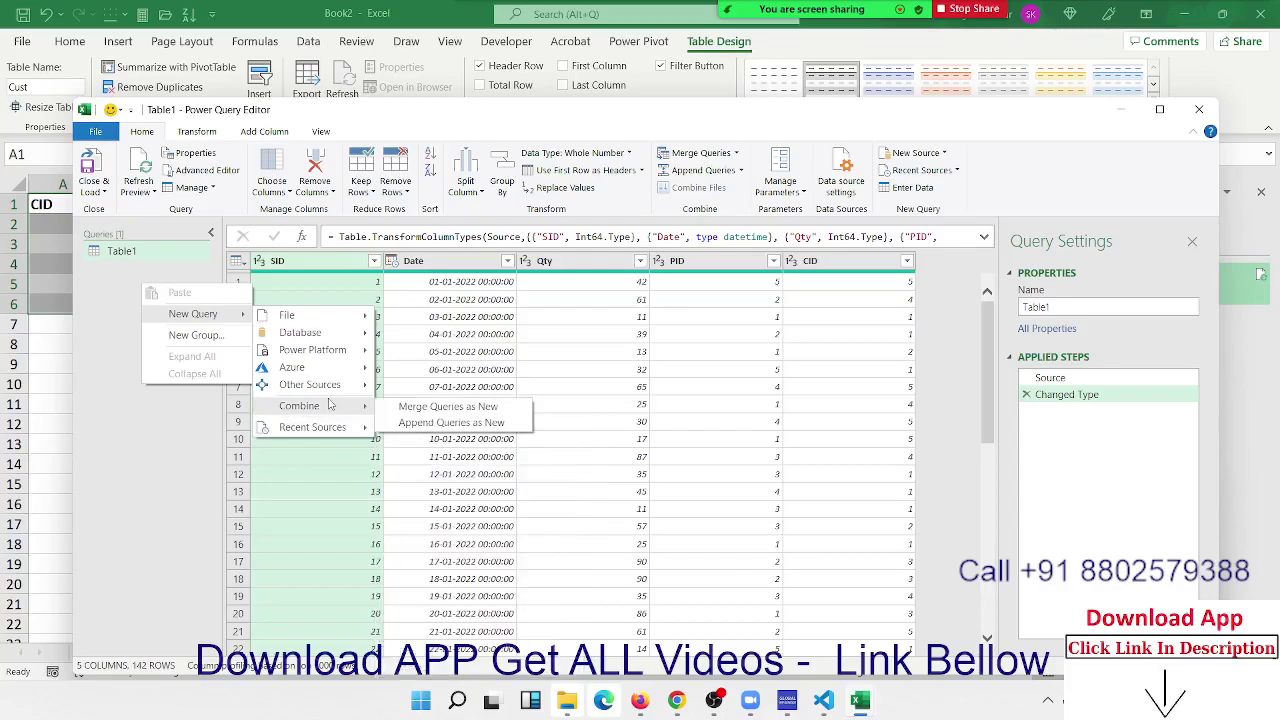
mouse_move(309, 385)
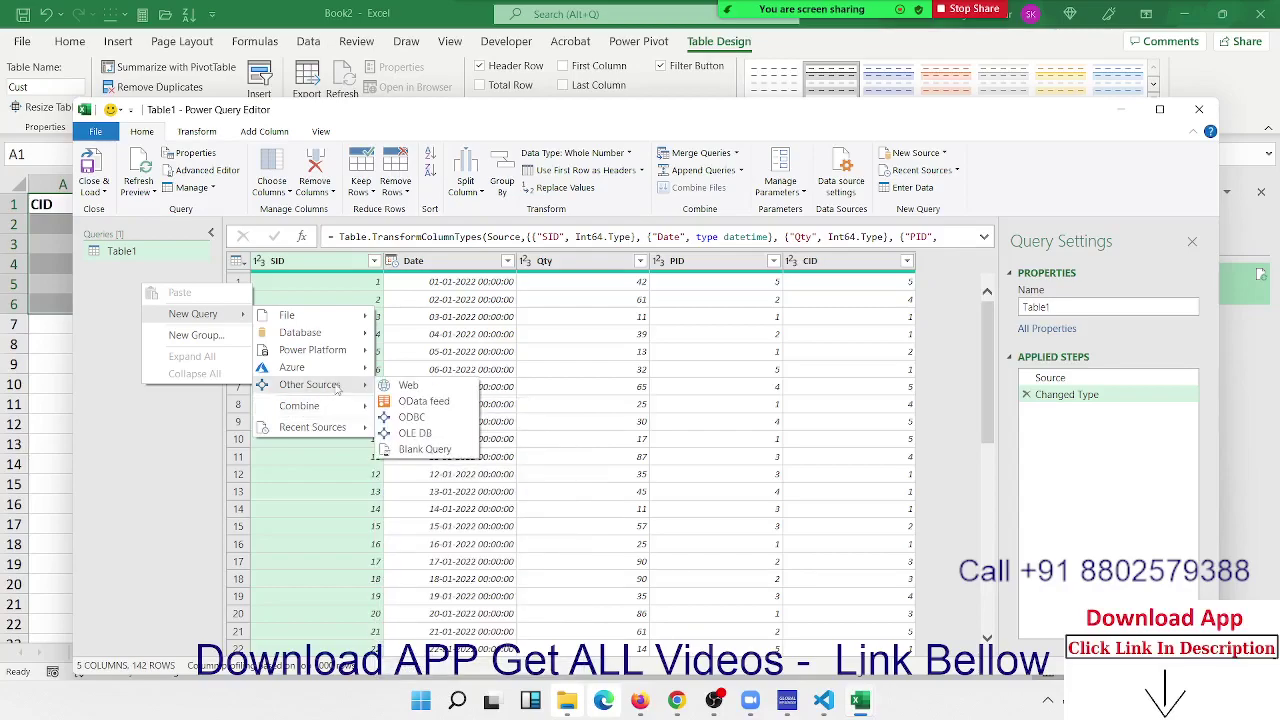
Create a blank query whose Excel.CurrentWorkbook formula reads PR instead of Table1
click(428, 450)
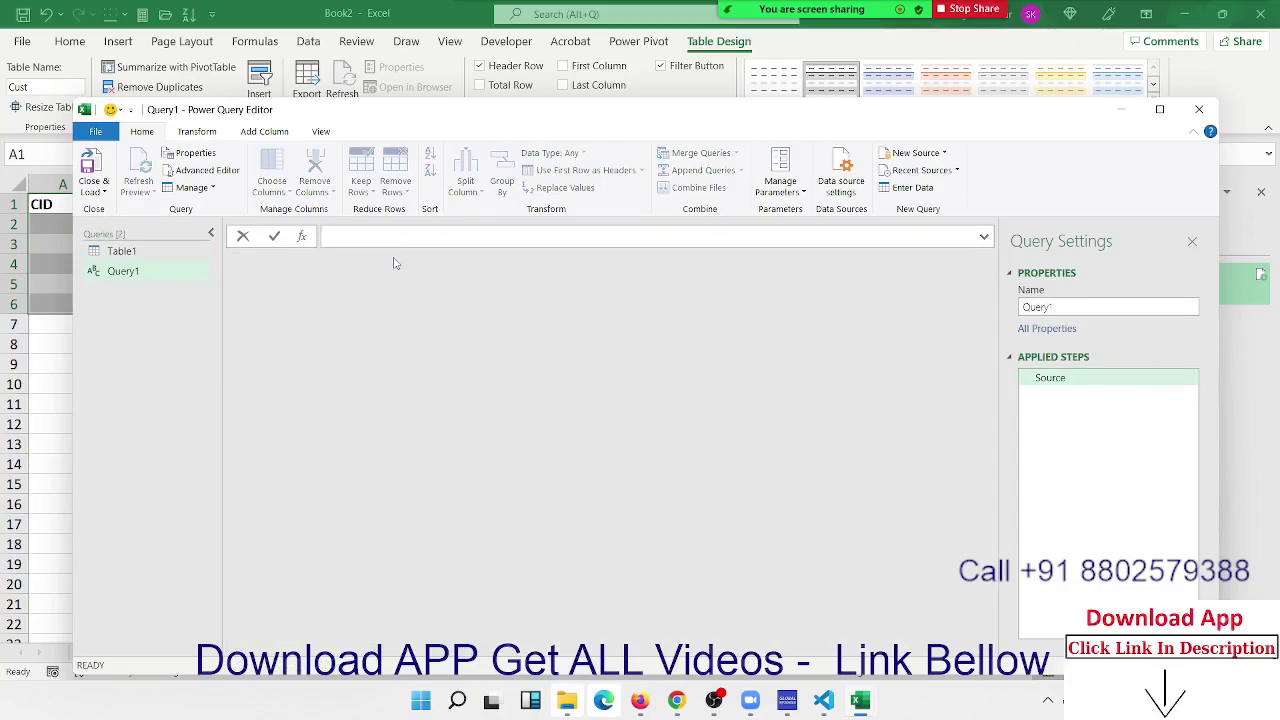
click(535, 237)
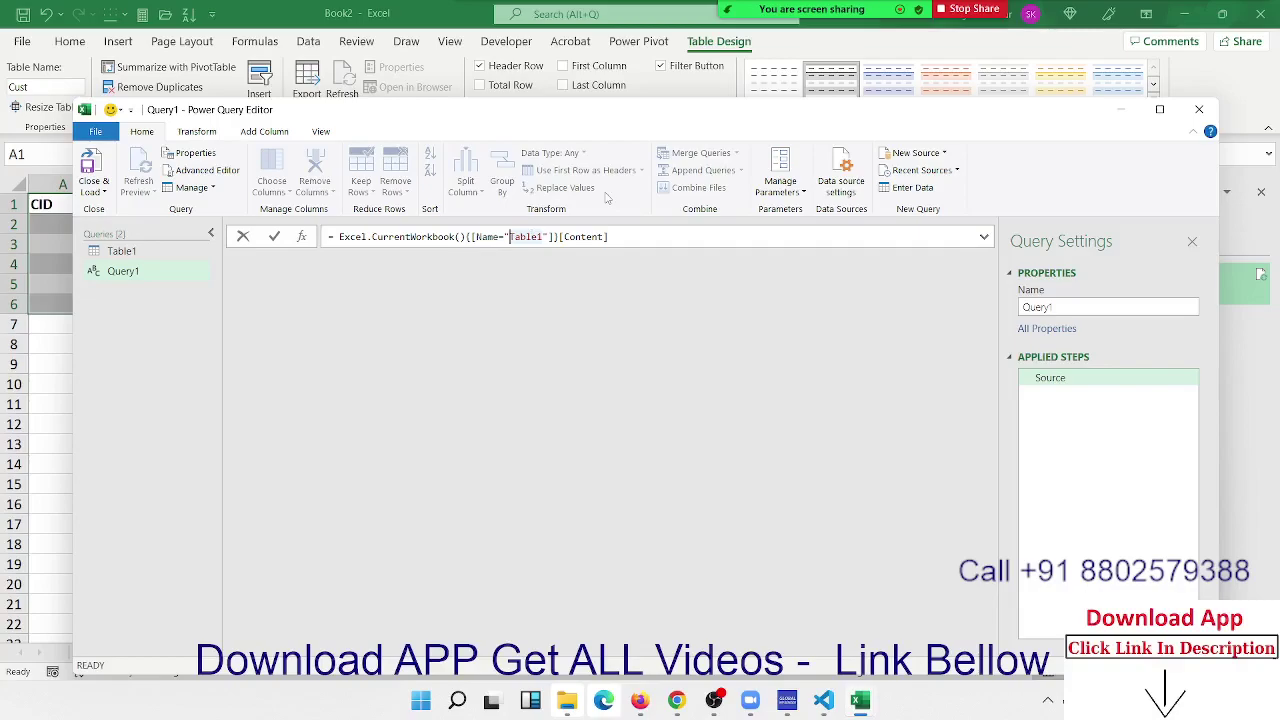
key(Delete)
key(Delete)
key(Delete)
key(Delete)
key(Delete)
key(Delete)
text(PR)
key(Return)
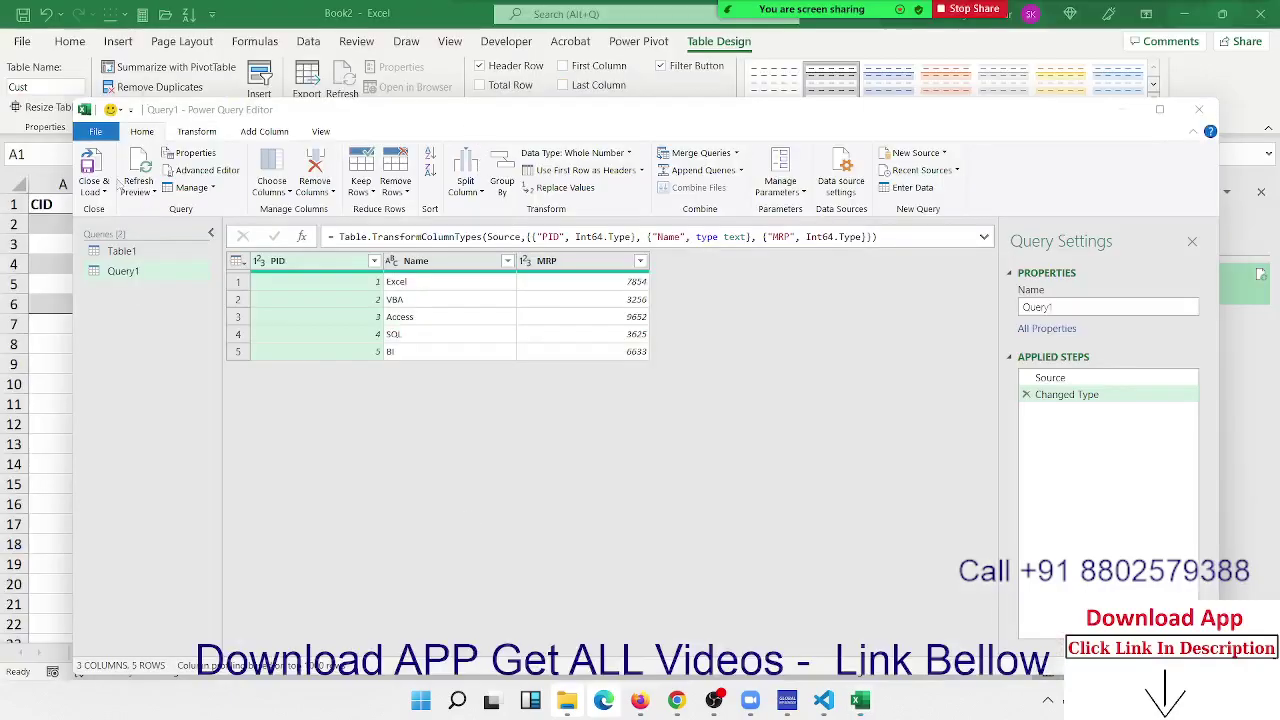
Create a blank query with the pasted formula, changing Table1 to Cust
right_click(112, 315)
mouse_move(163, 344)
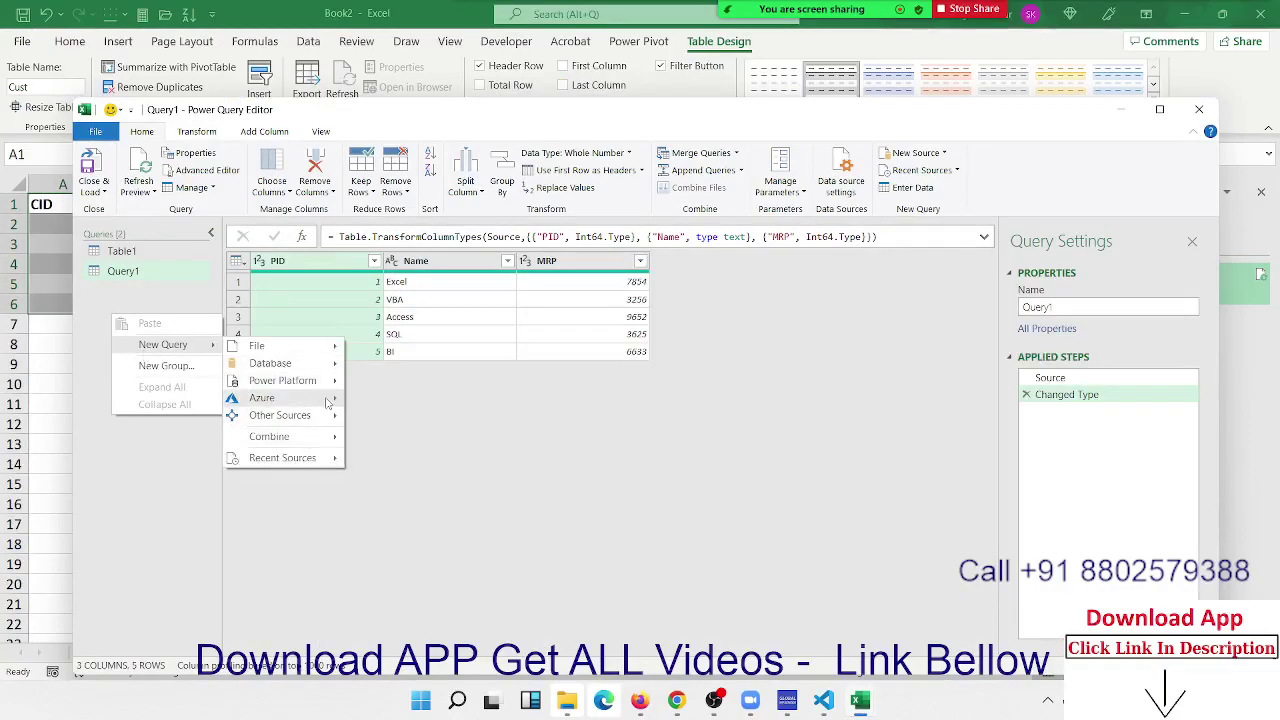
mouse_move(279, 415)
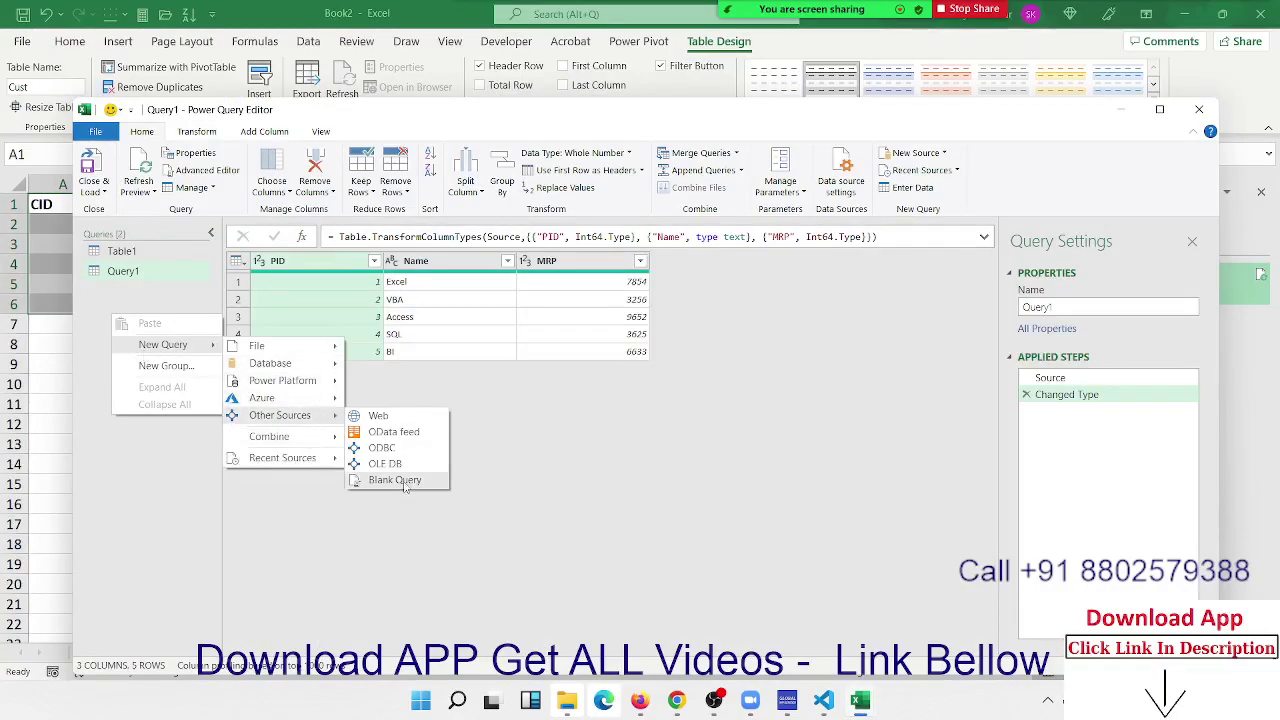
click(395, 480)
text(= Excel.CurrentWorkbook(){[Name="Table1"]}[Content])
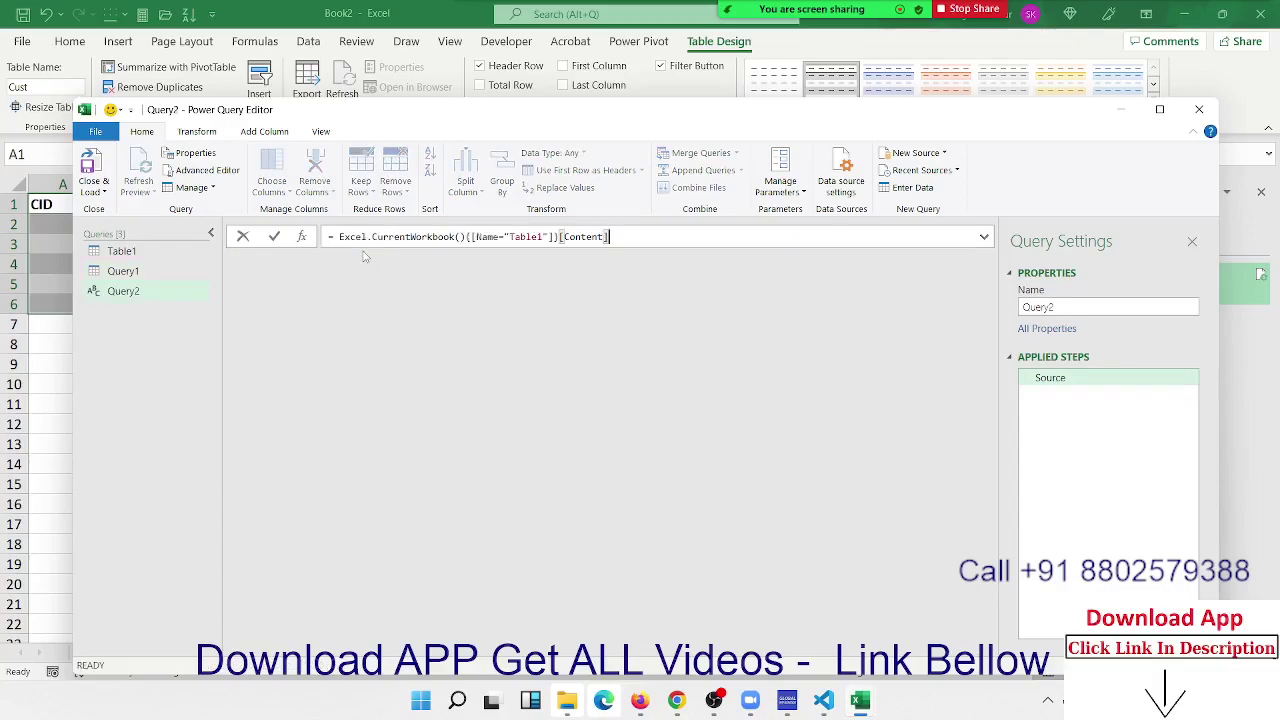
double_click(528, 236)
text(Cust)
key(Return)
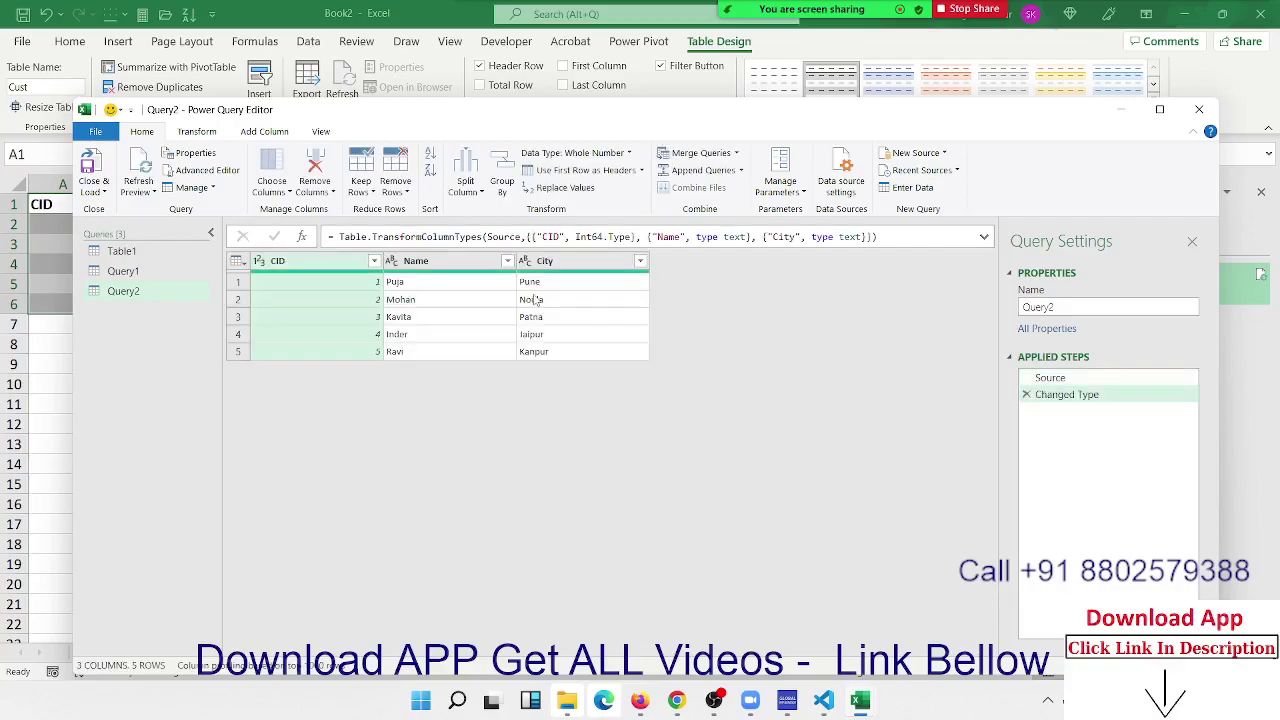
Review the Query1, Table1 and Query2 previews, ending on Query2
click(124, 271)
click(121, 251)
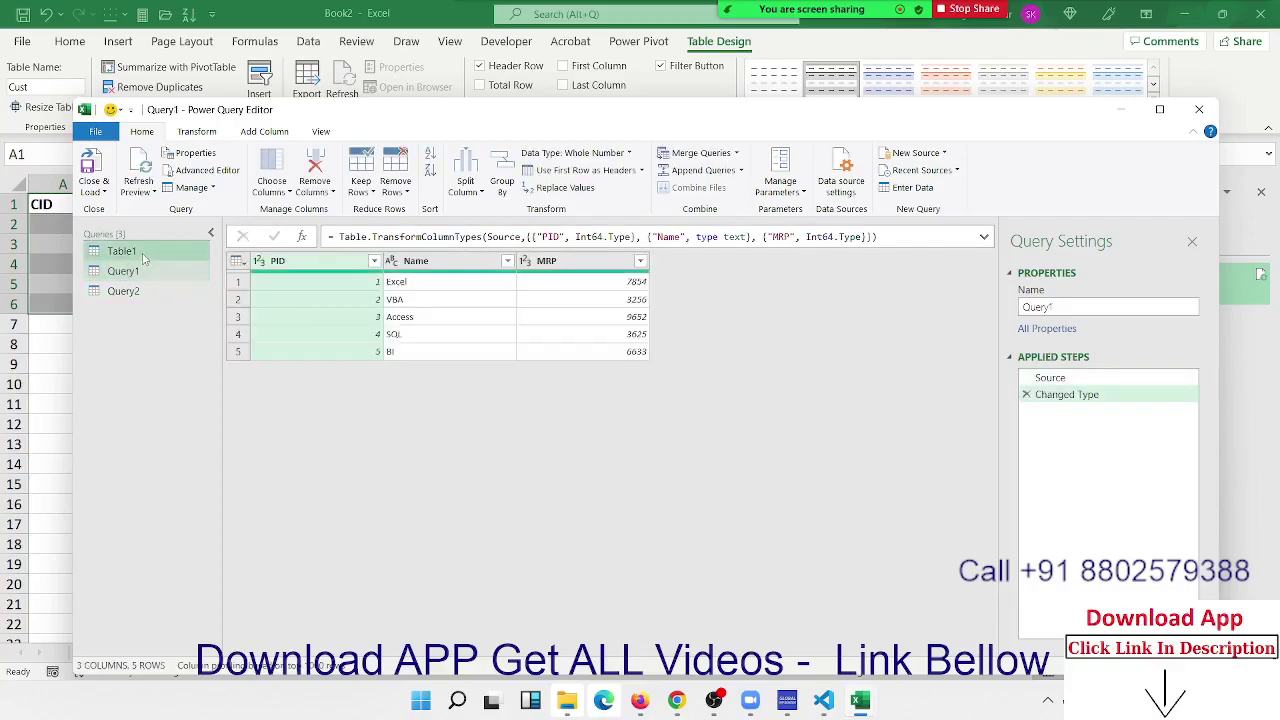
click(130, 292)
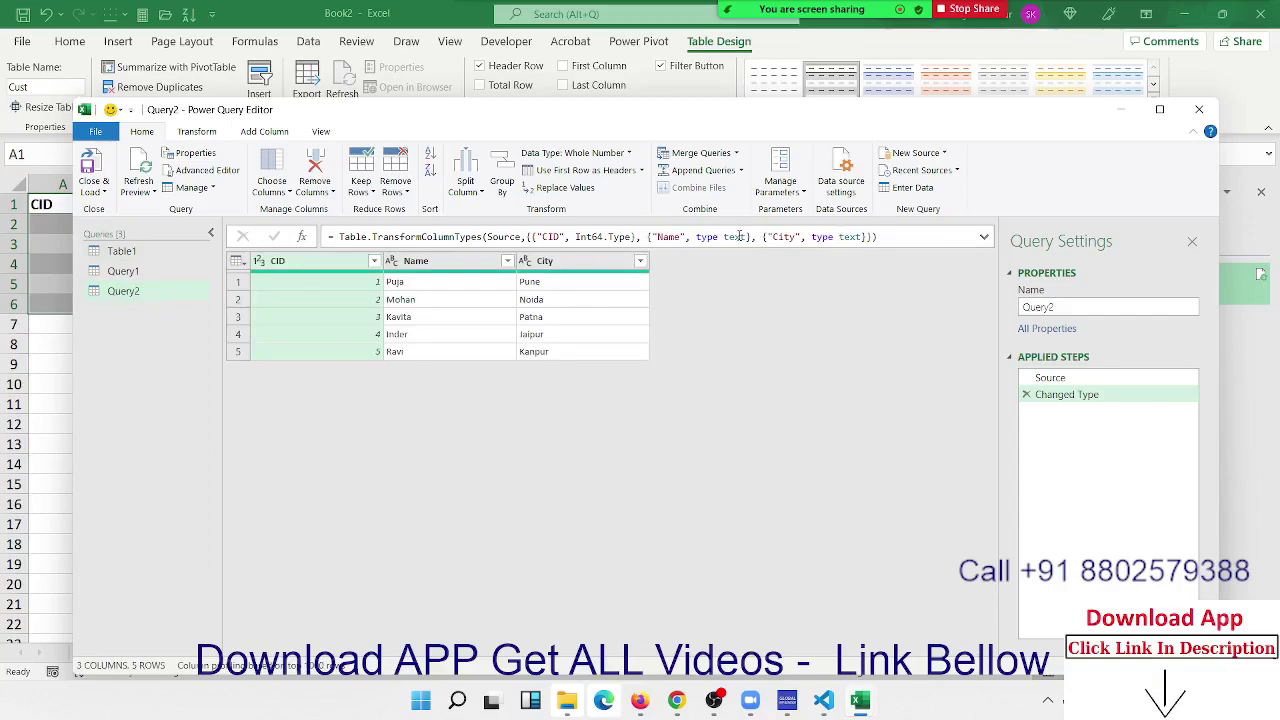
Merge Table1 with Query1 as a new query, matching on the PID columns
click(737, 154)
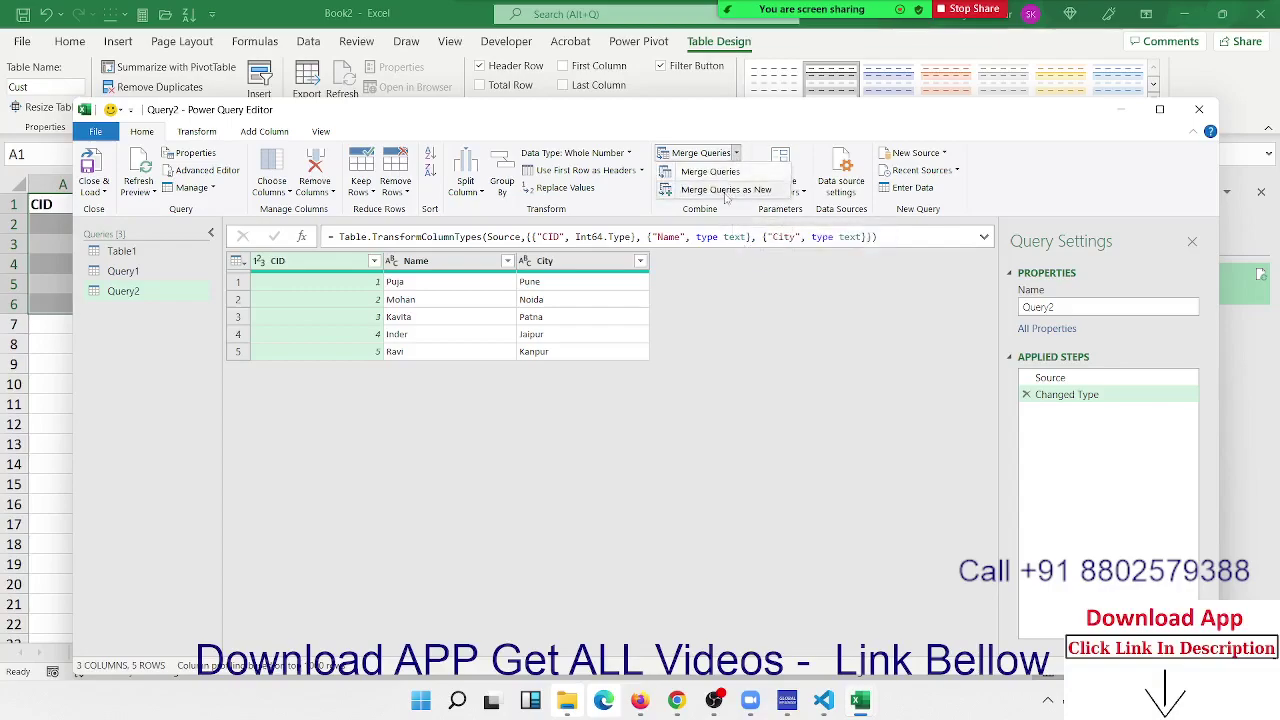
click(727, 190)
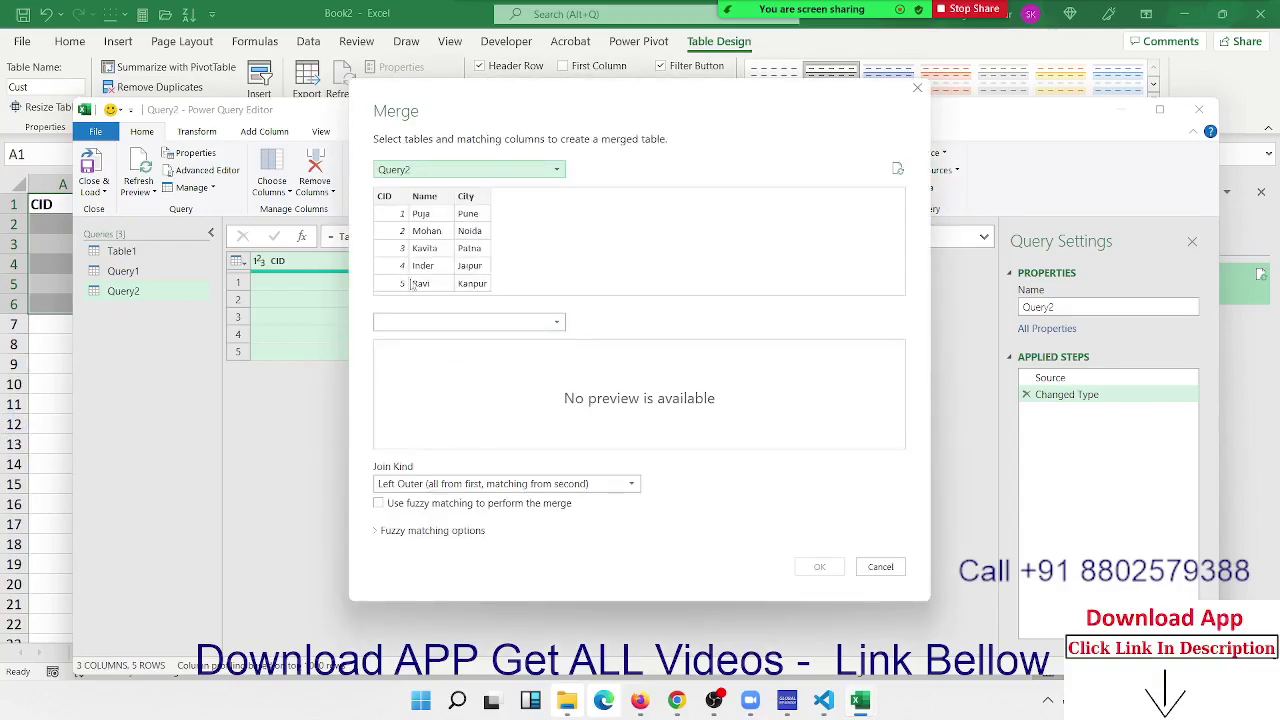
click(446, 170)
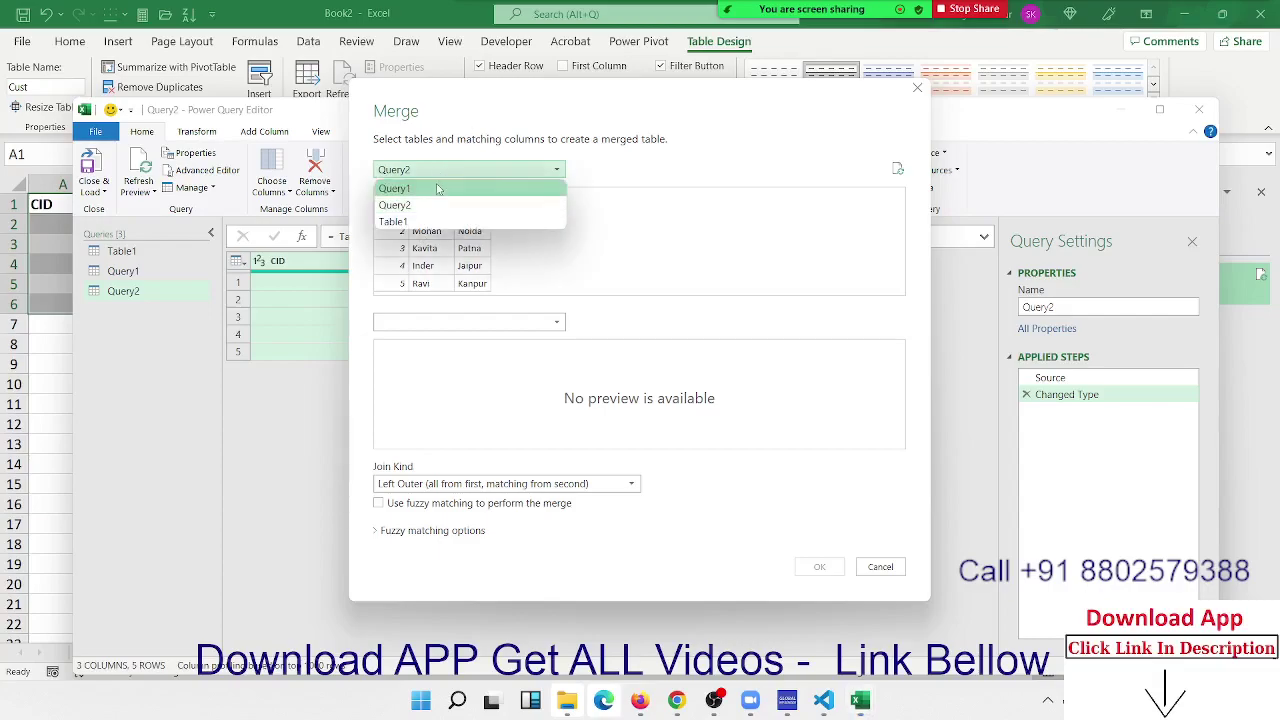
click(427, 224)
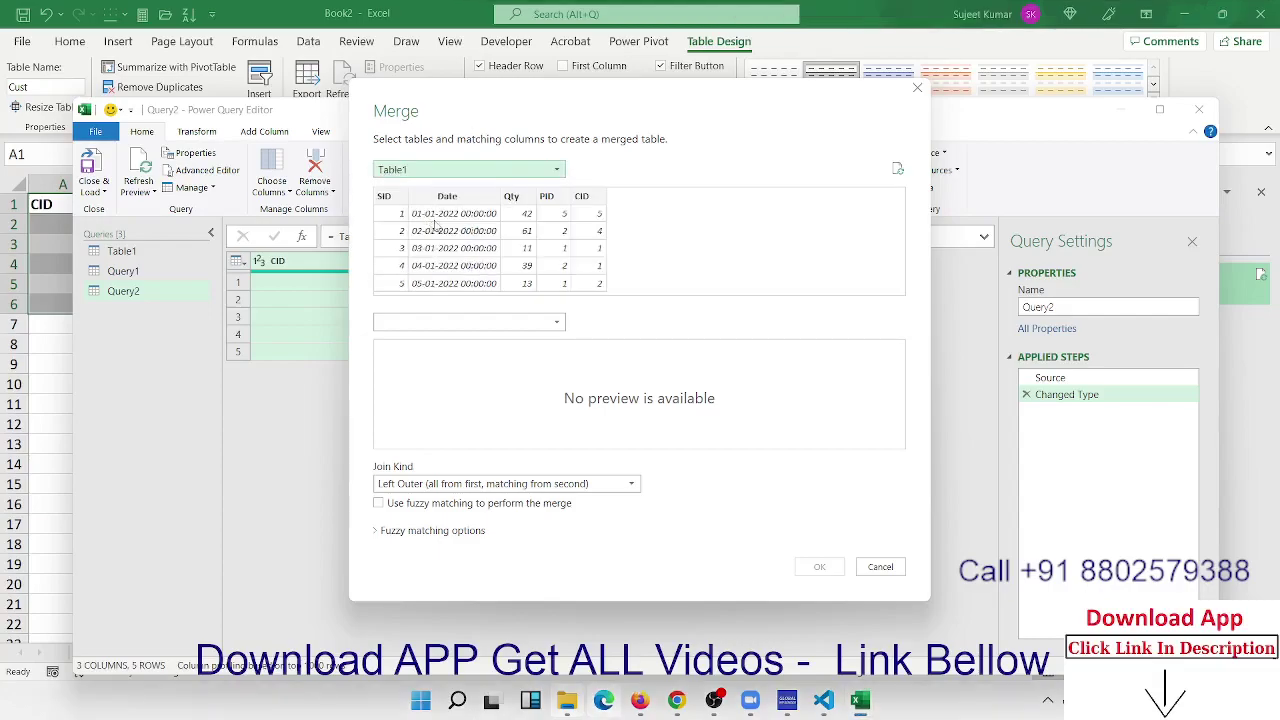
click(384, 197)
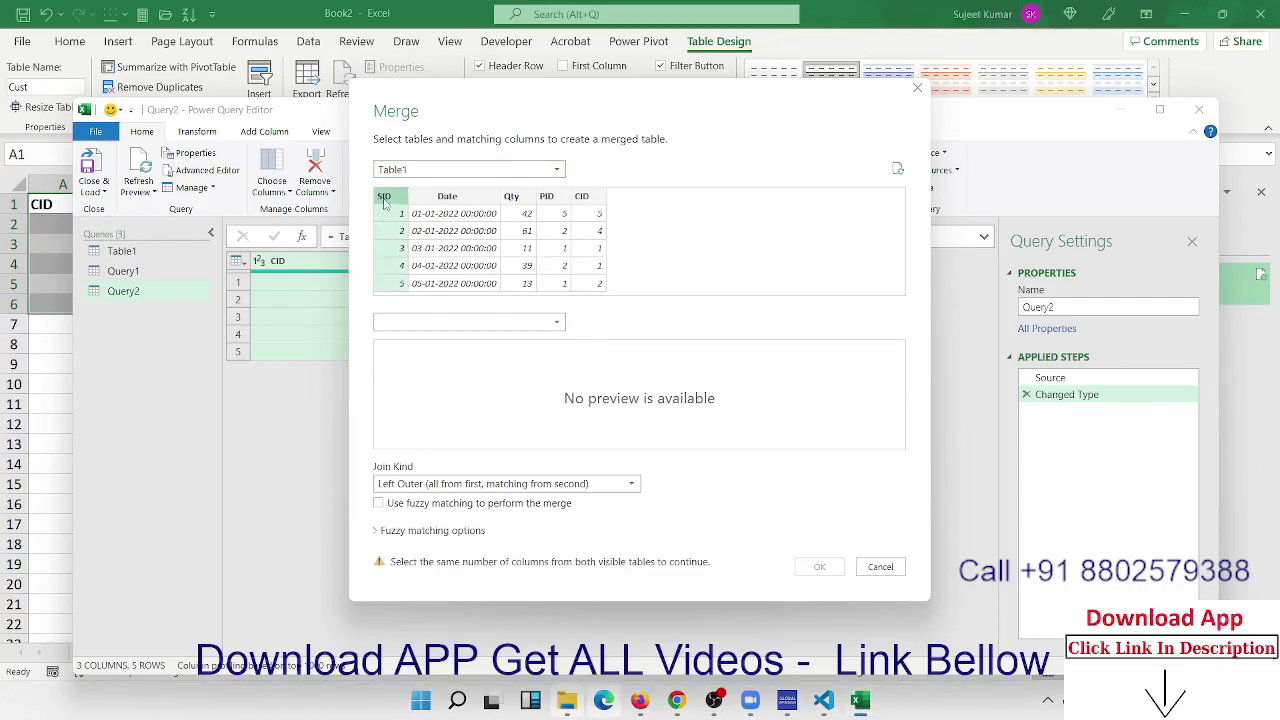
click(546, 200)
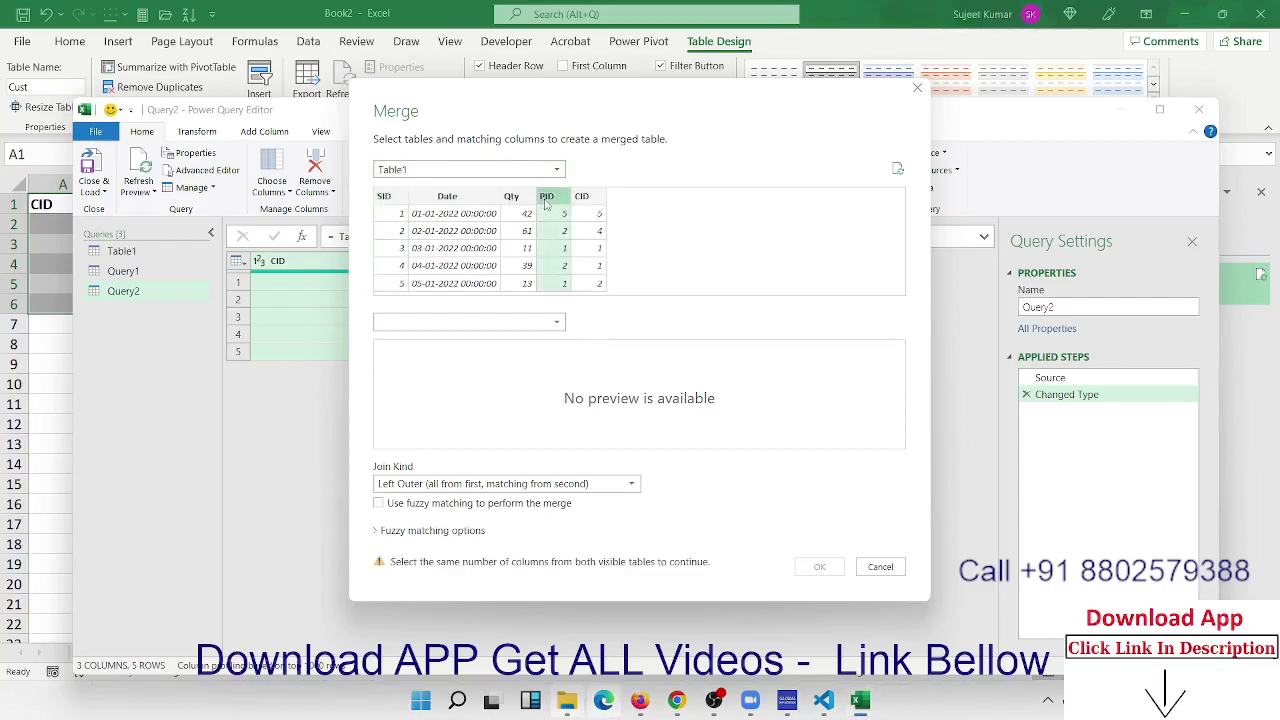
click(463, 320)
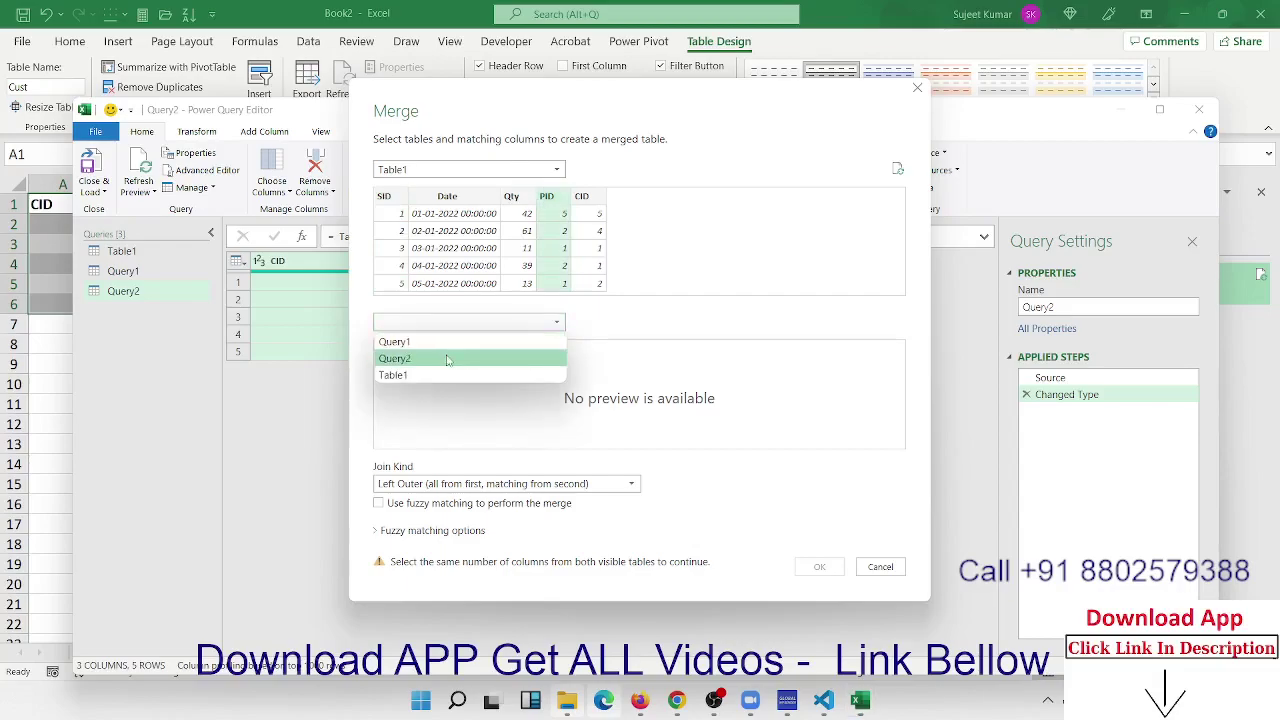
click(449, 342)
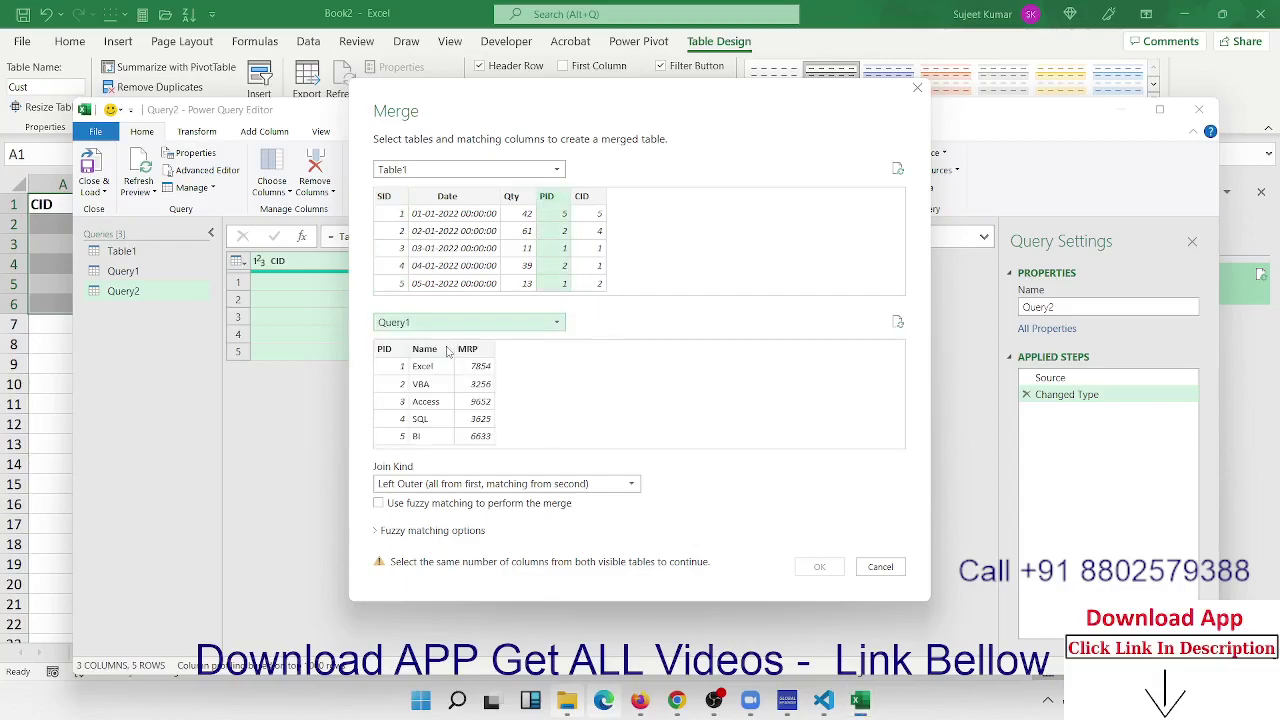
click(390, 350)
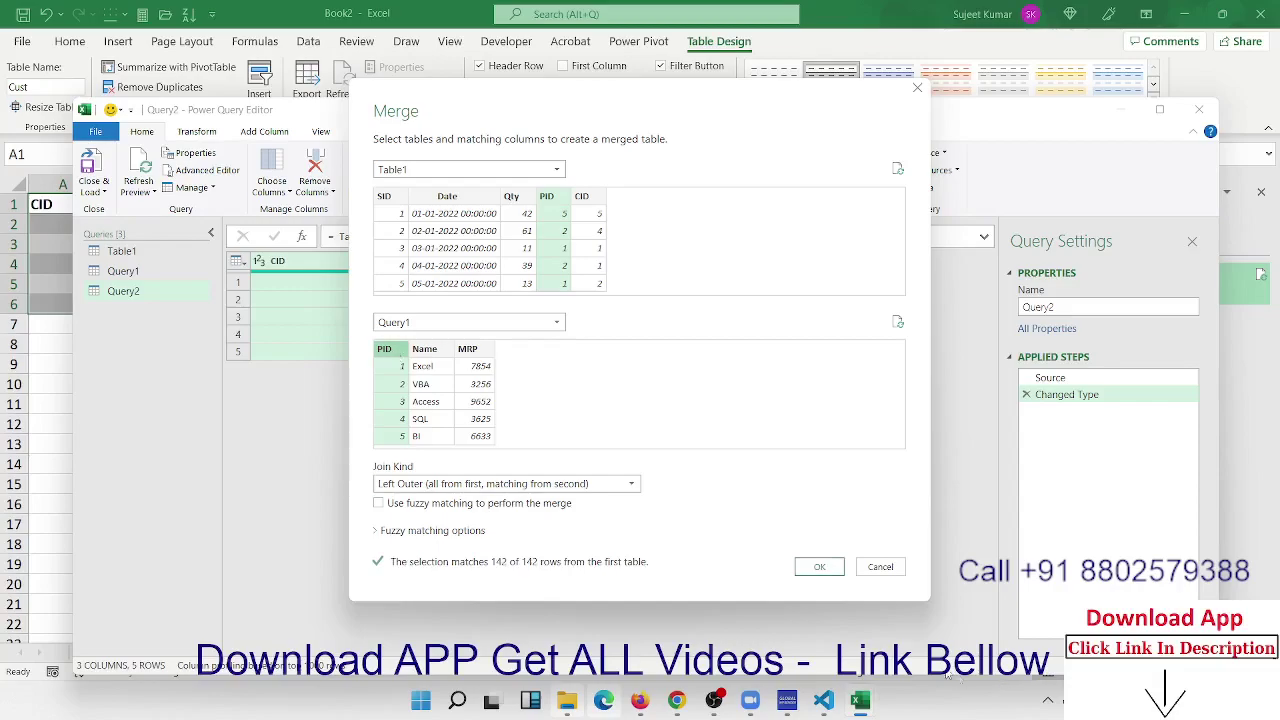
click(820, 567)
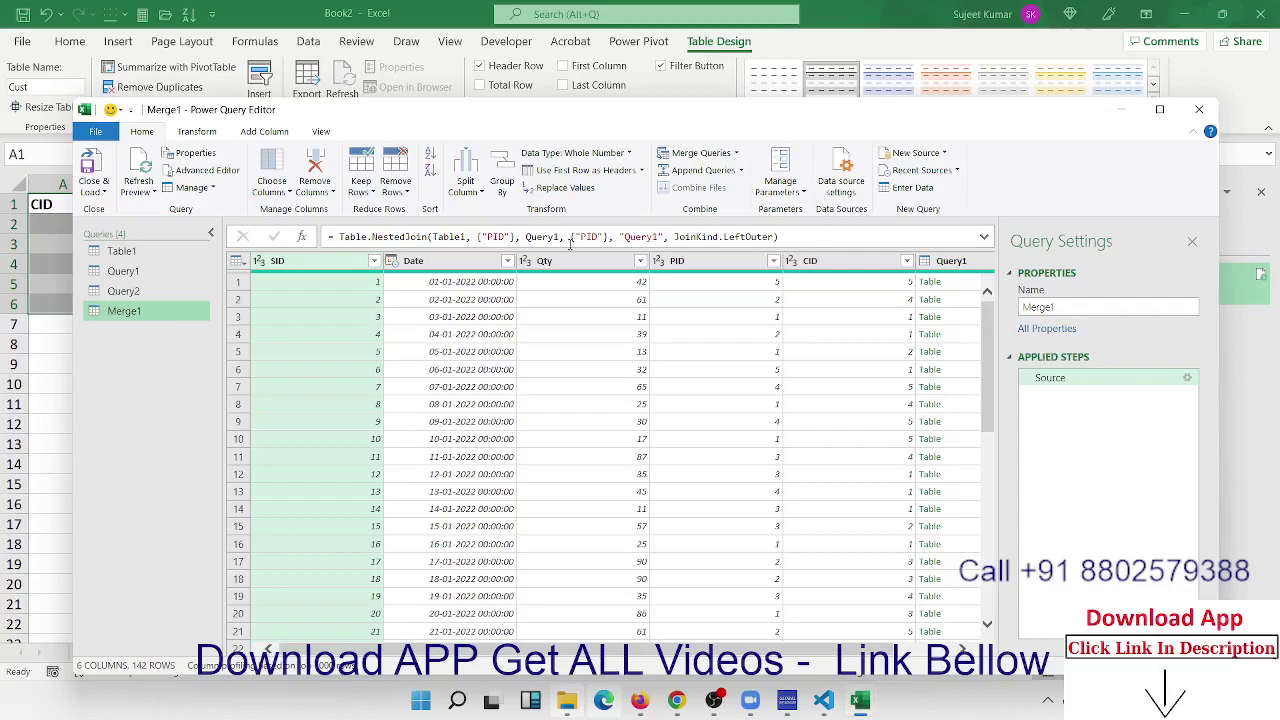
Merge Query2 into Merge1, matching Merge1's CID with Query2's CID
click(431, 237)
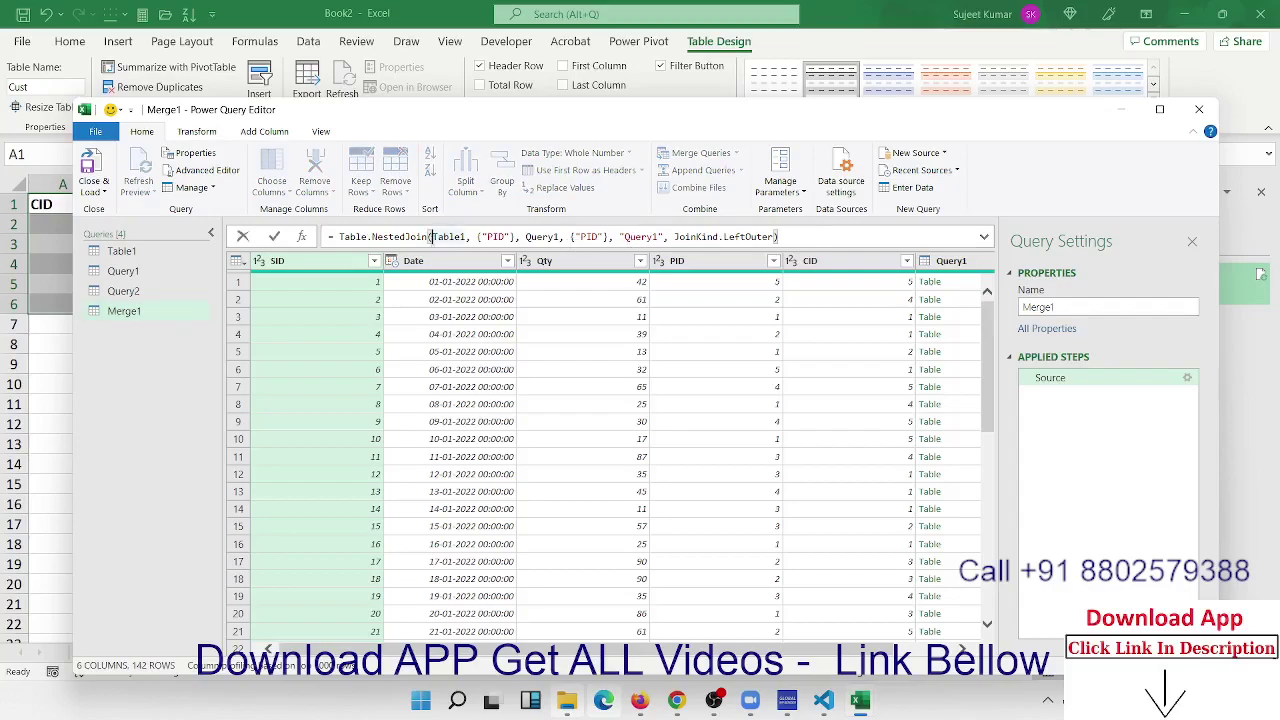
click(157, 318)
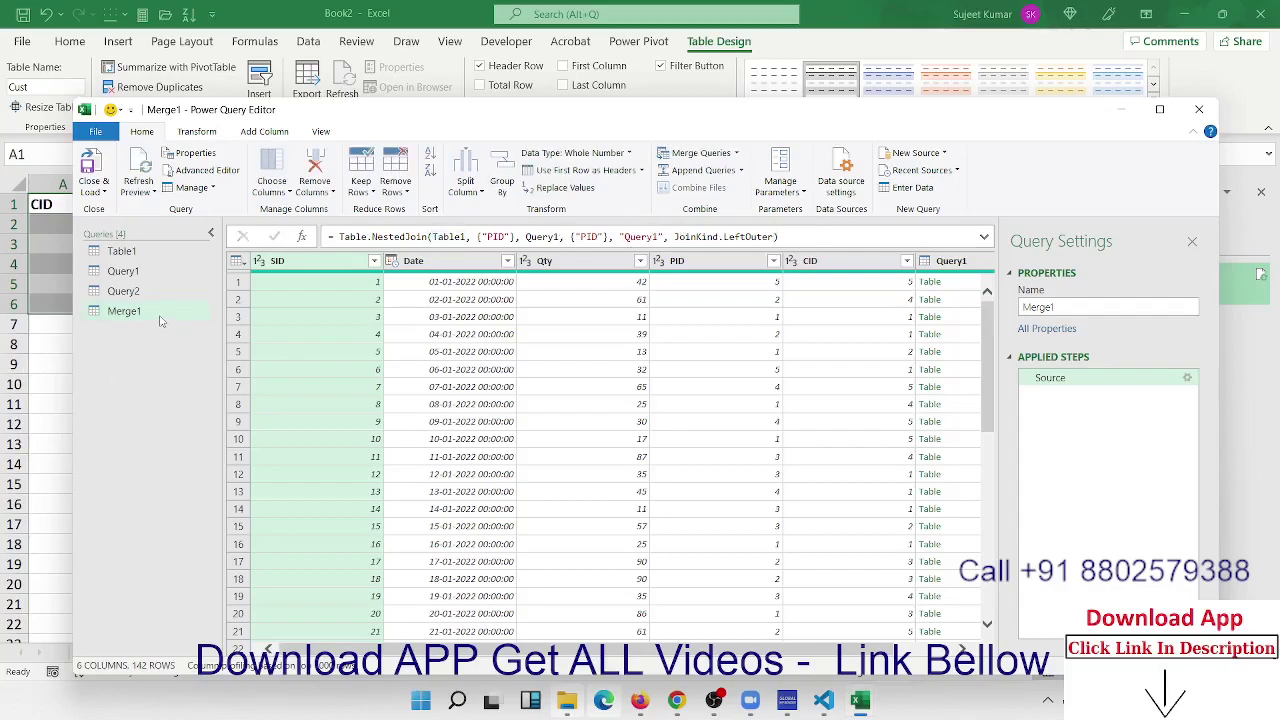
click(703, 156)
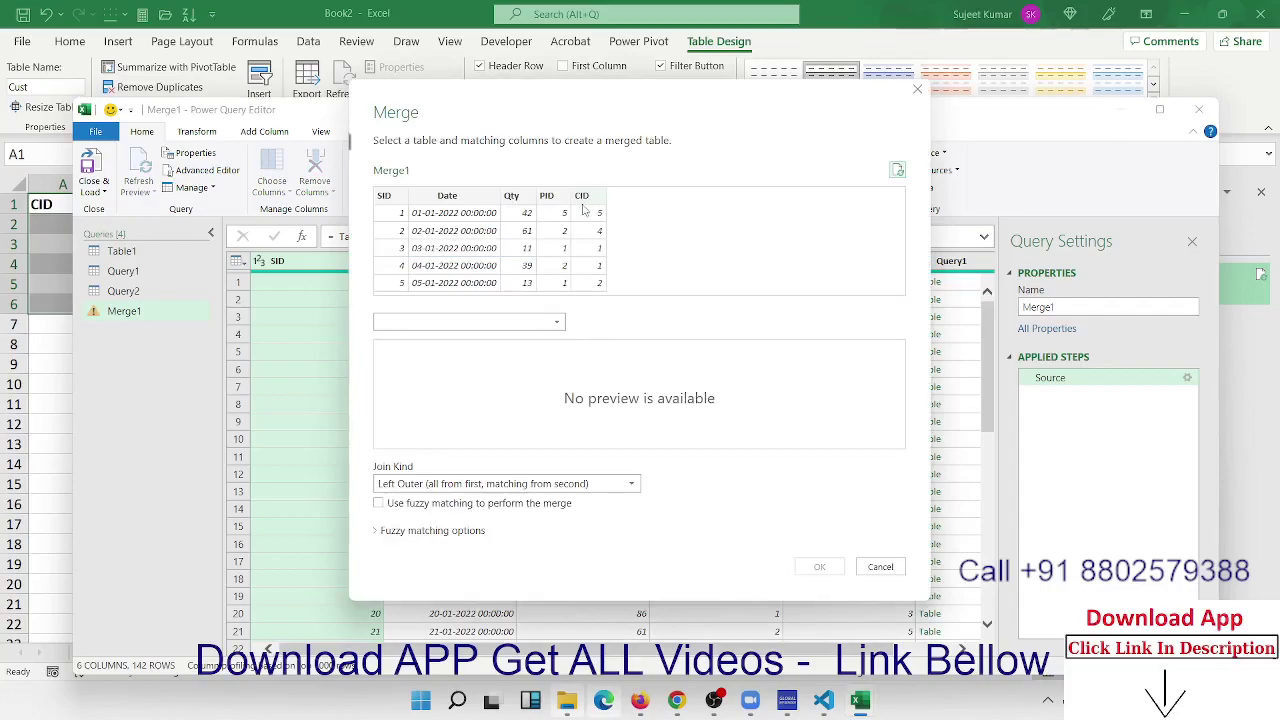
click(581, 198)
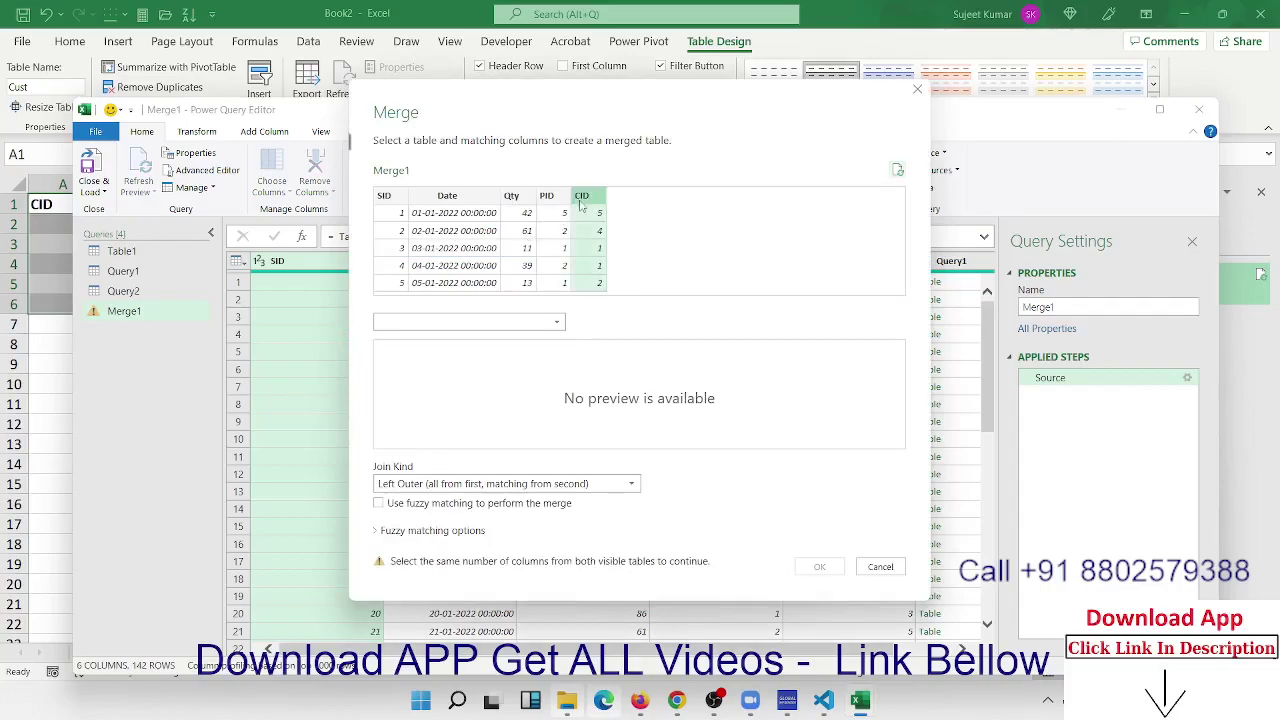
click(480, 321)
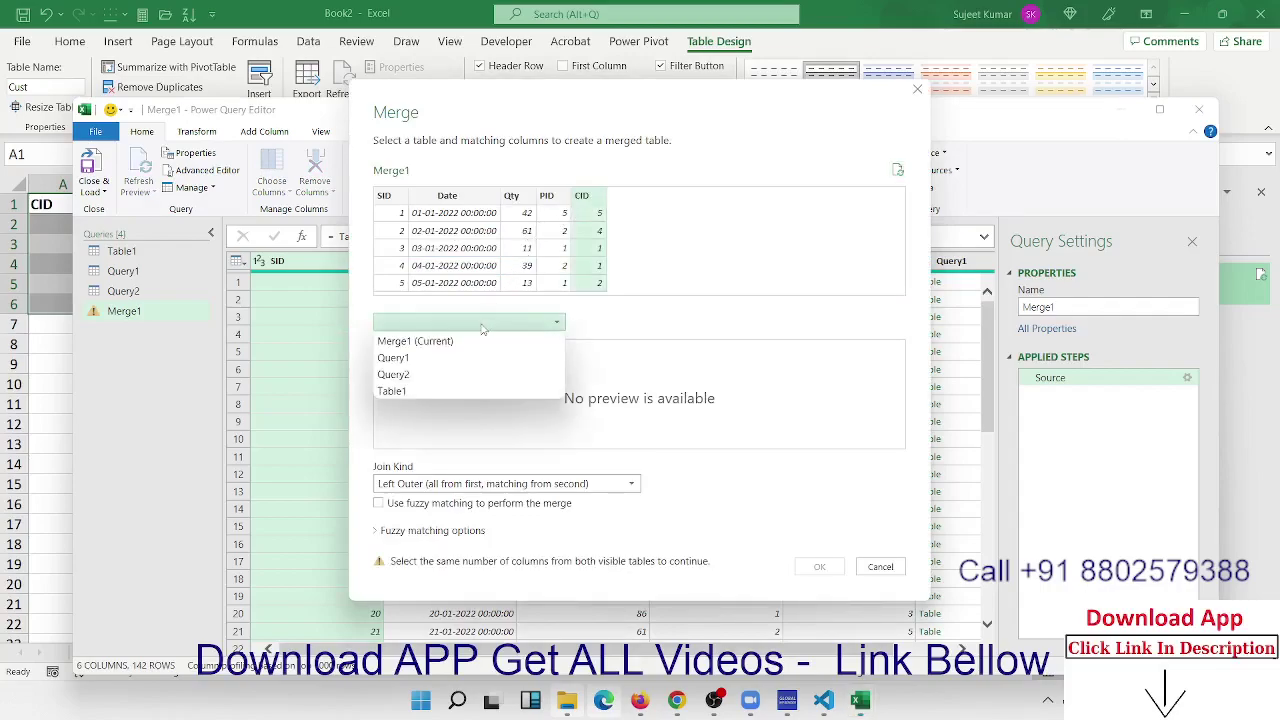
click(471, 375)
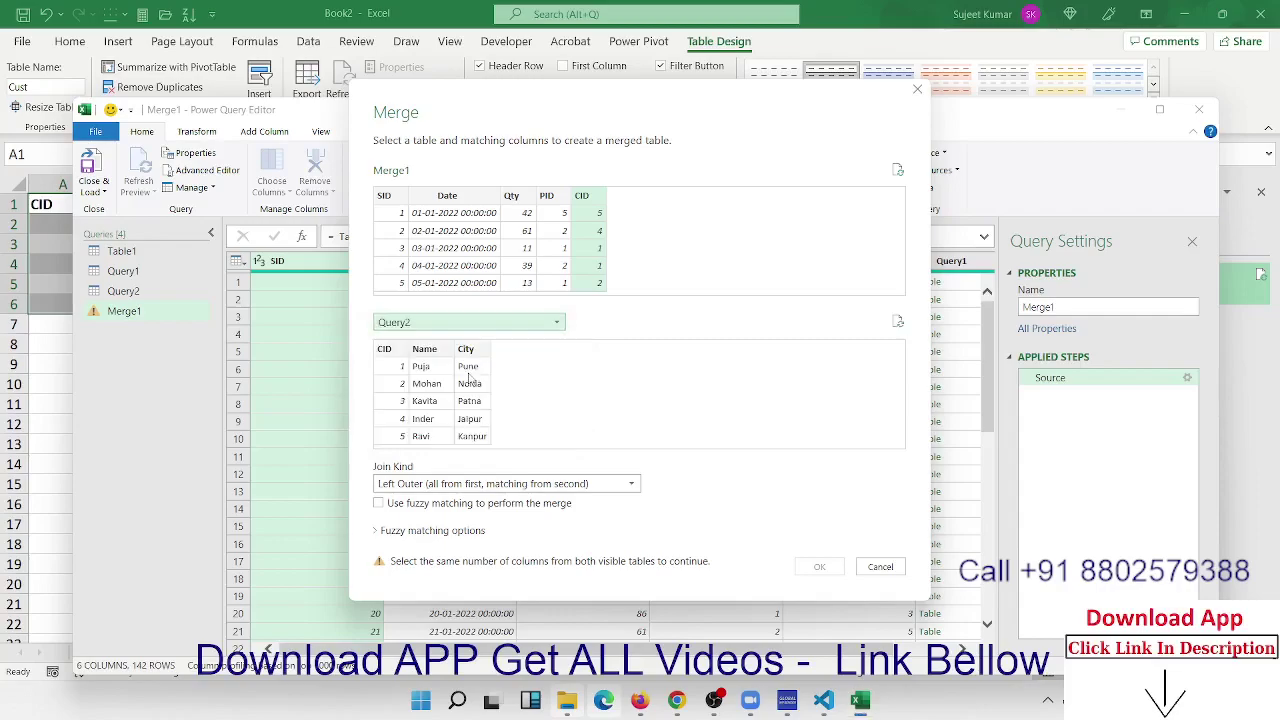
click(394, 350)
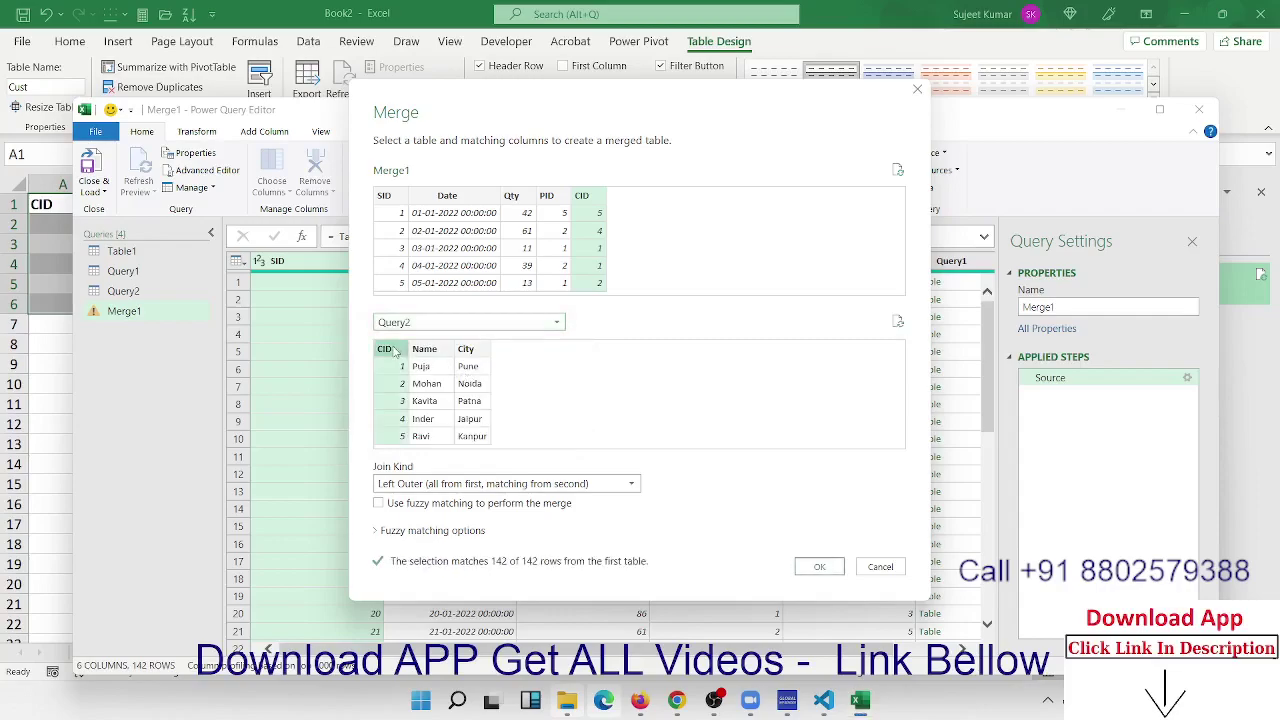
click(820, 567)
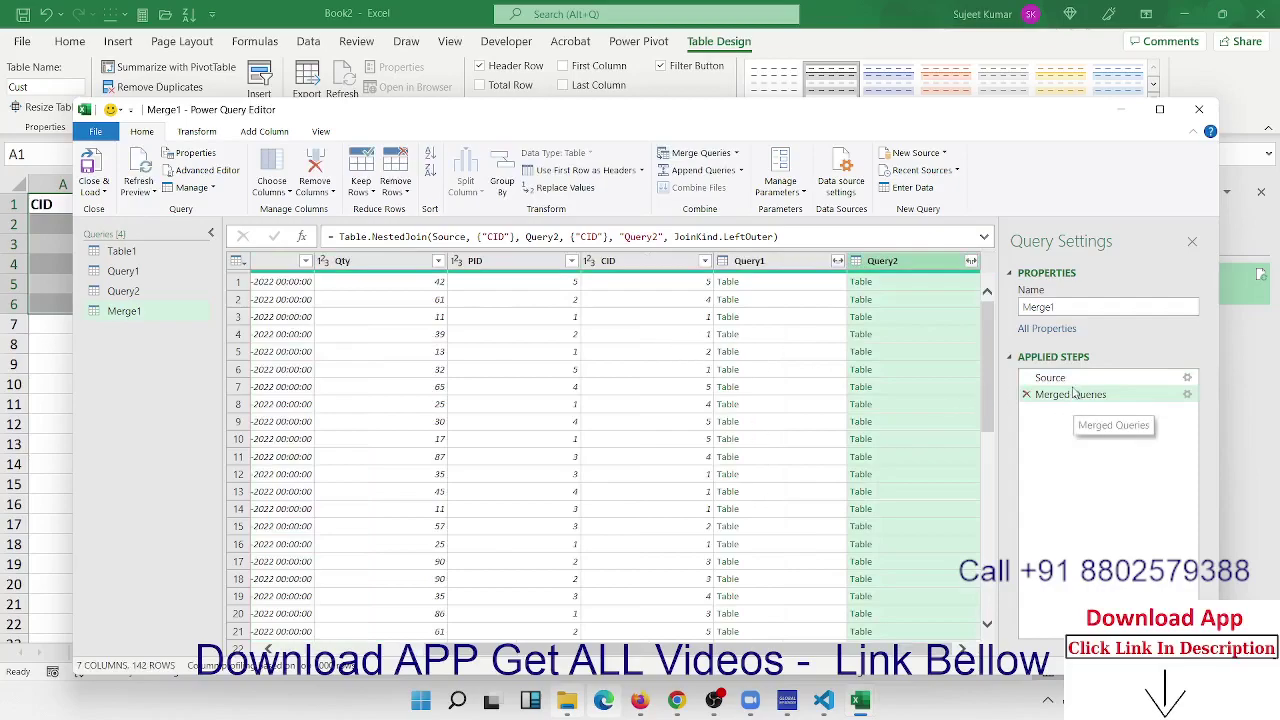
Review the merge formula's join and preview a Query1 row's product details
drag(406, 237, 592, 257)
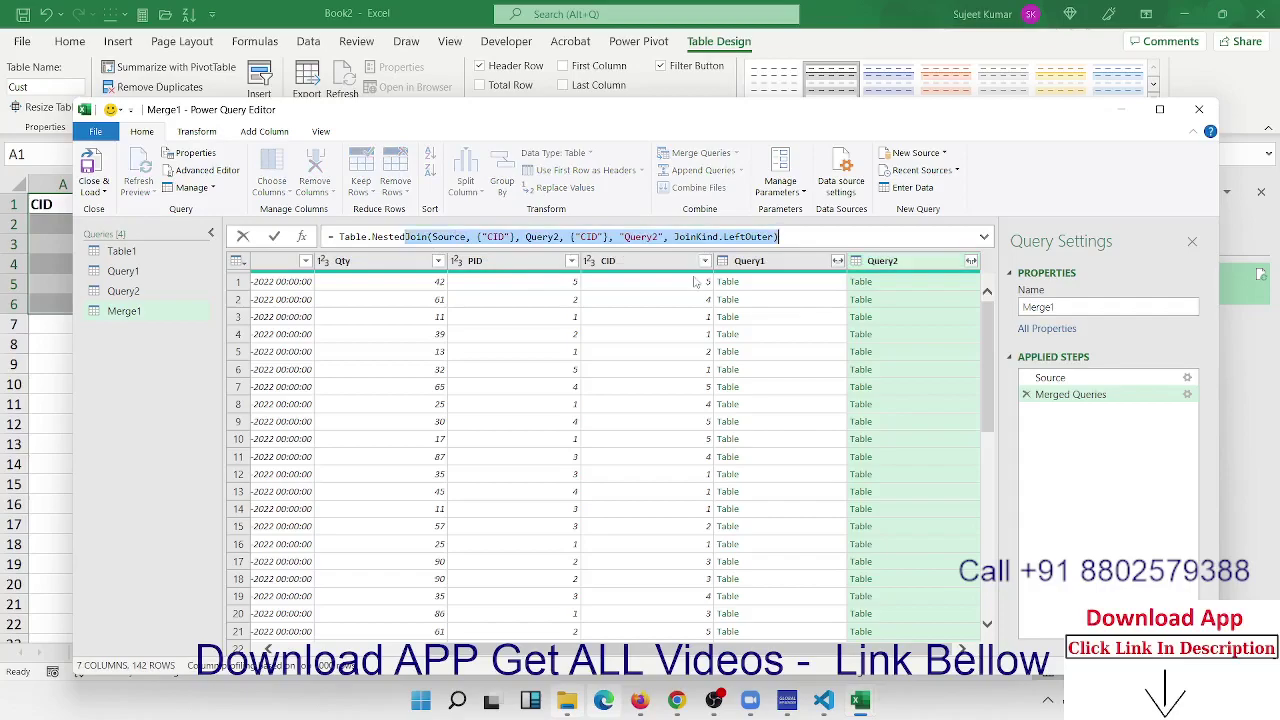
click(632, 333)
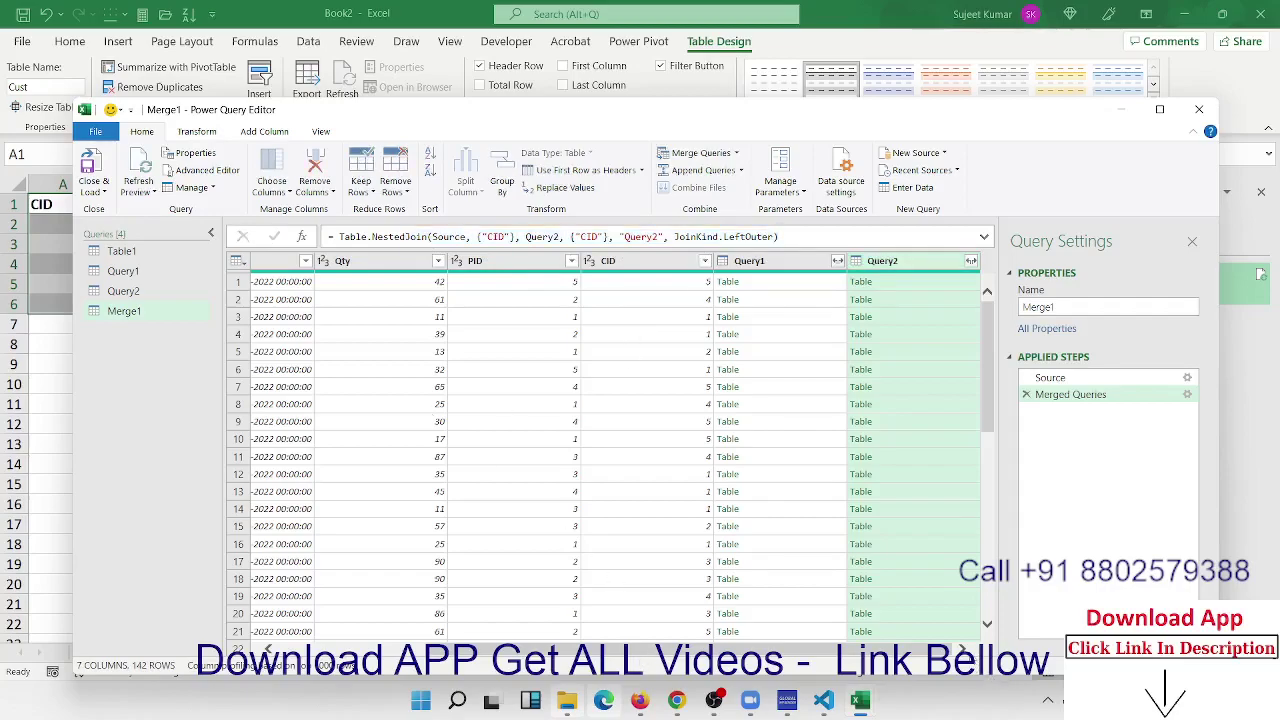
click(780, 294)
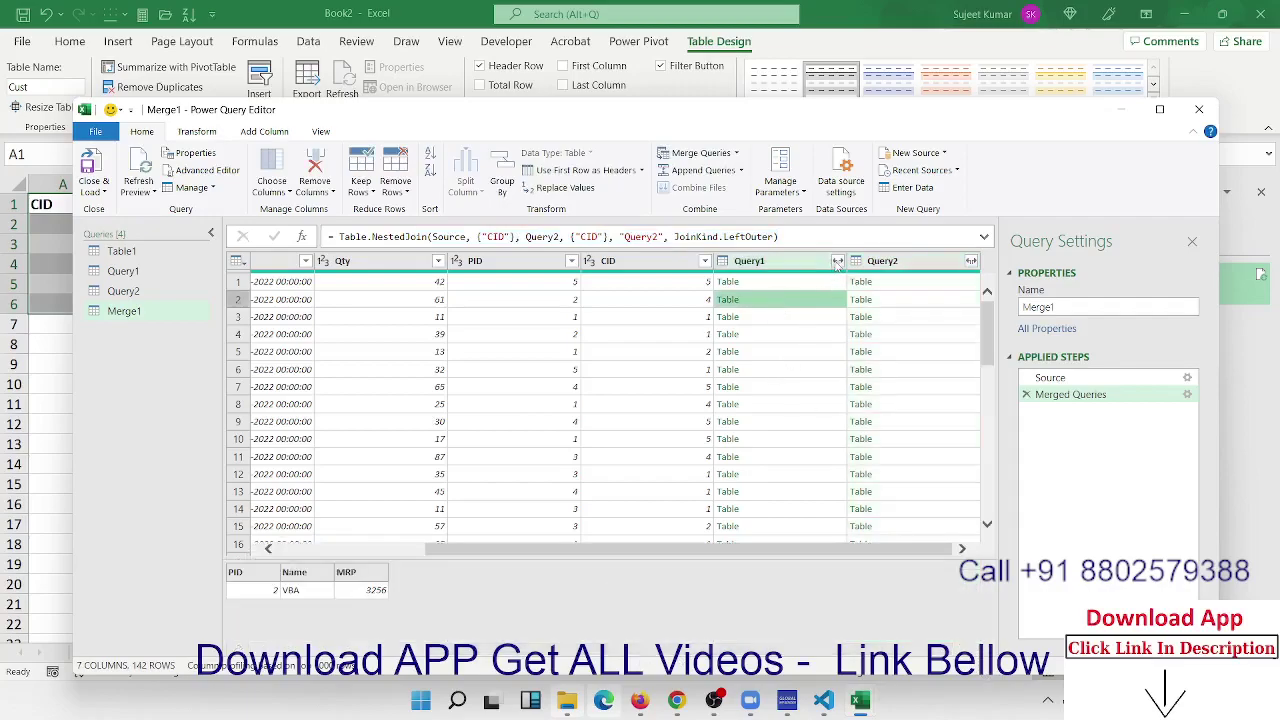
Expand Query1 into its Name and MRP fields, leaving PID unchecked
click(837, 261)
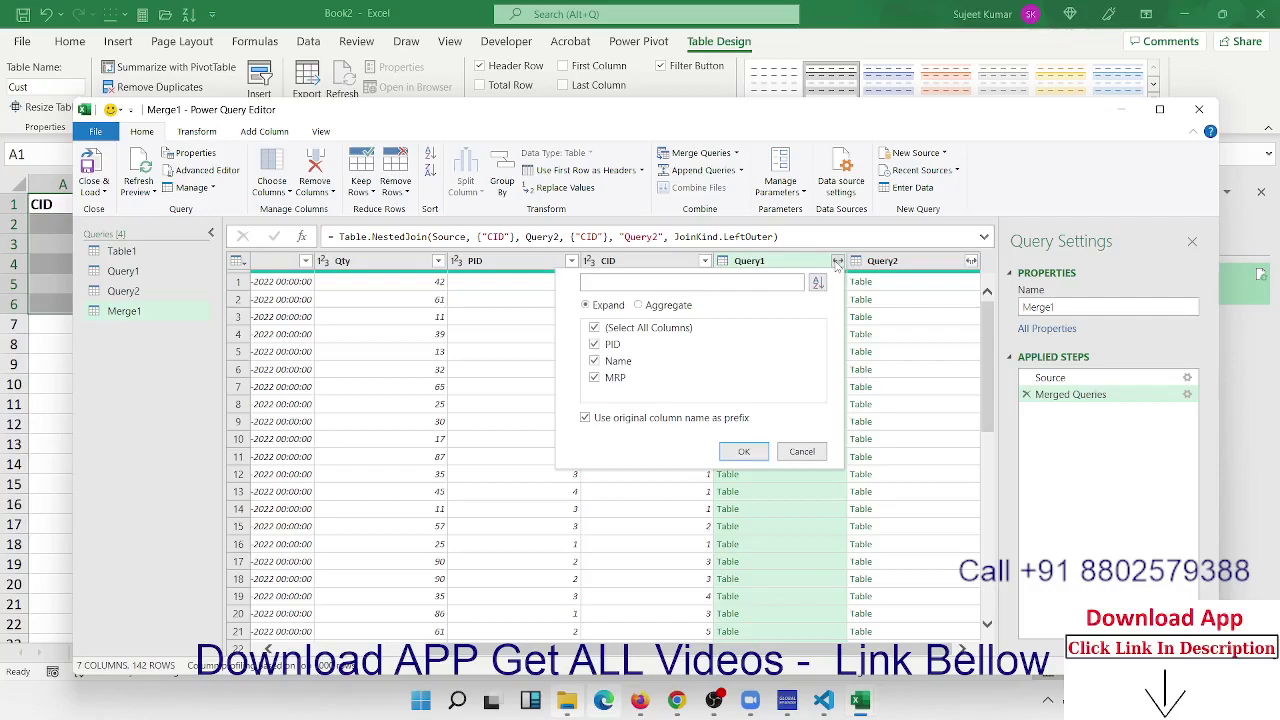
click(594, 344)
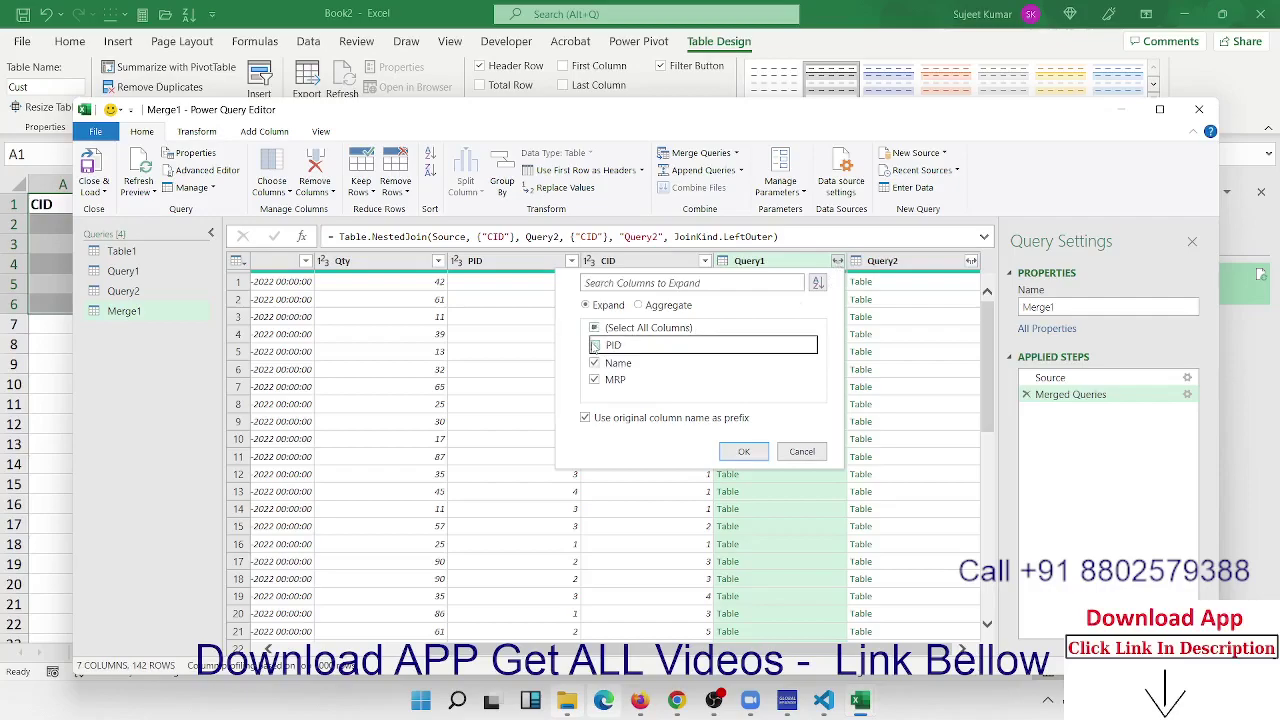
click(744, 453)
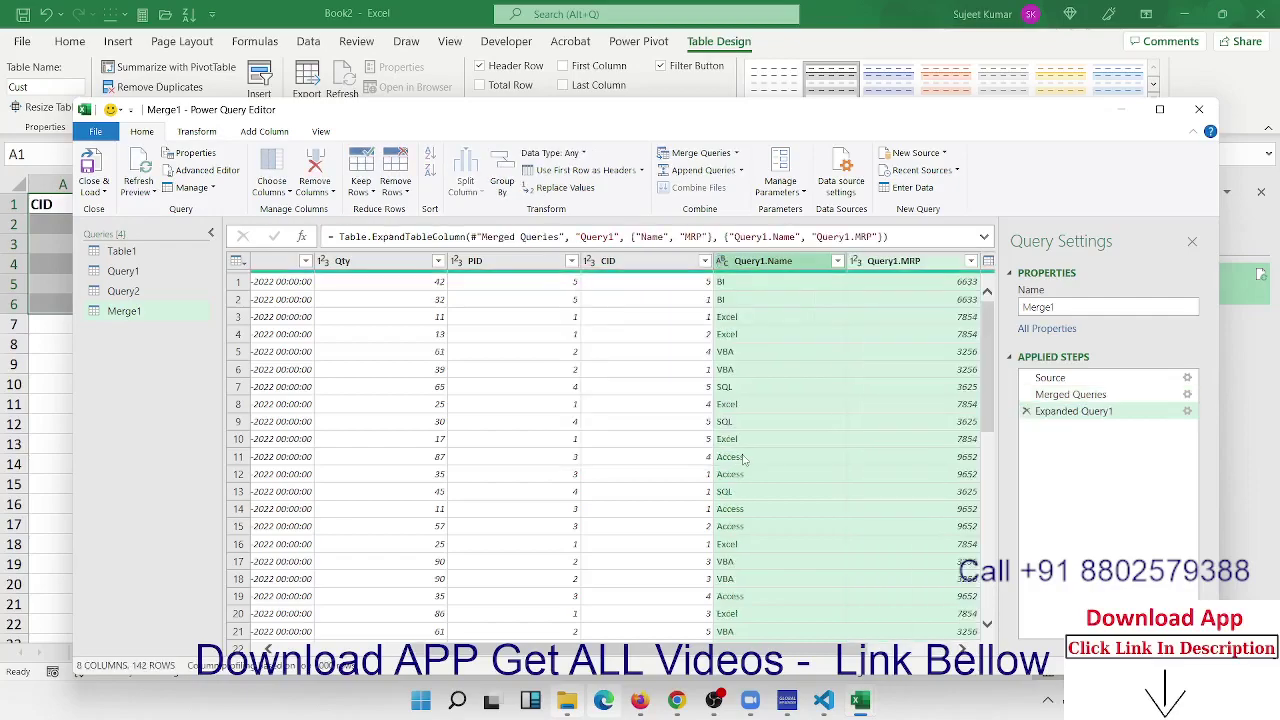
drag(848, 652, 946, 653)
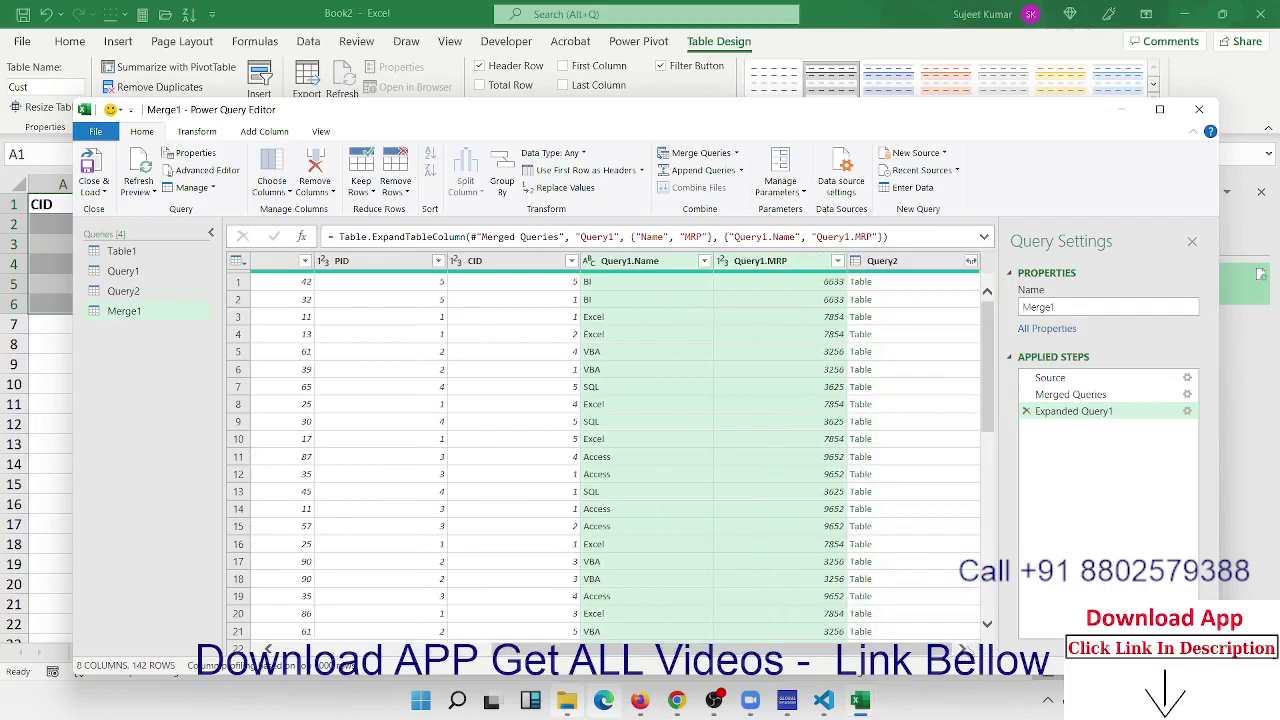
Expand Query2 with only Name and City (CID excluded), then bring Query2.City into view
click(971, 260)
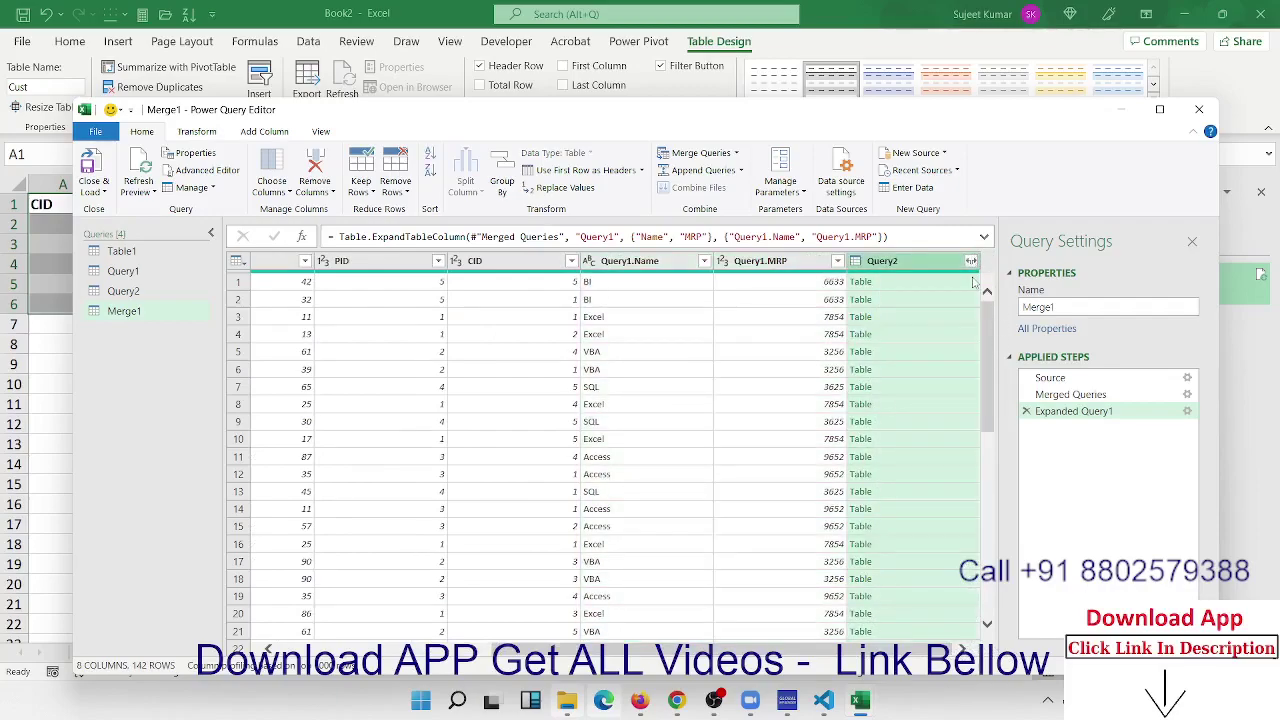
click(971, 261)
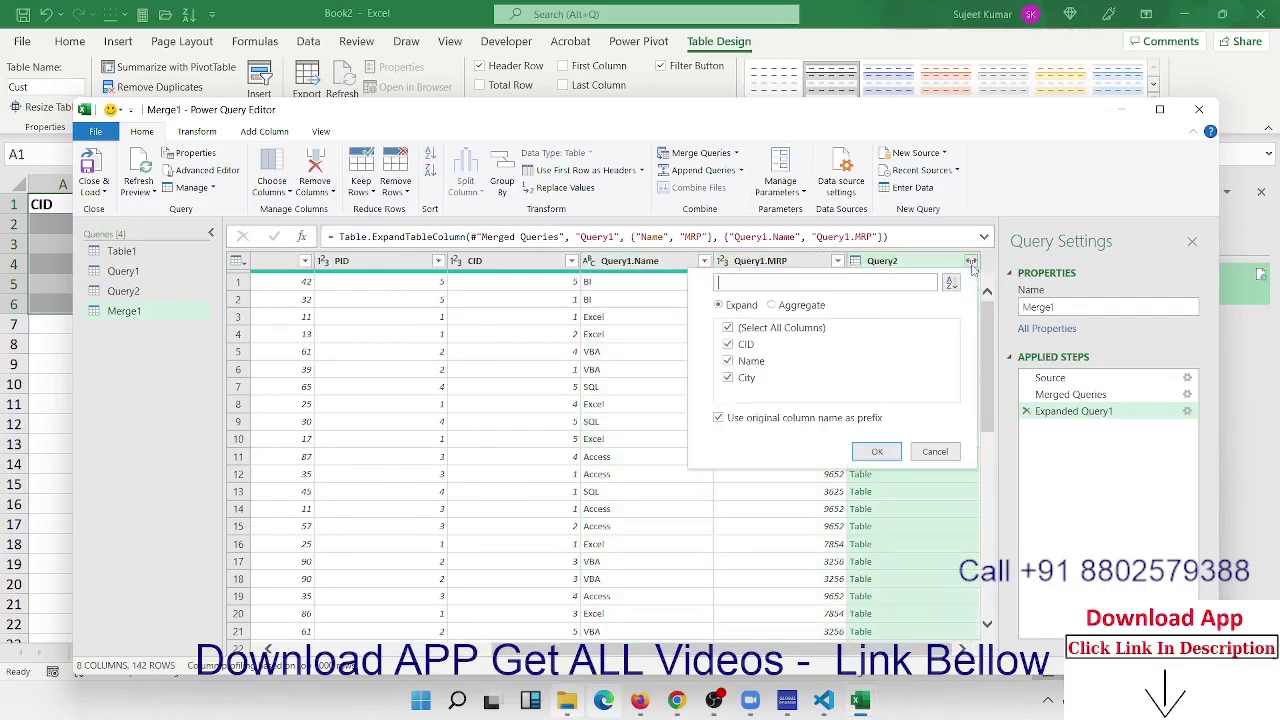
click(728, 344)
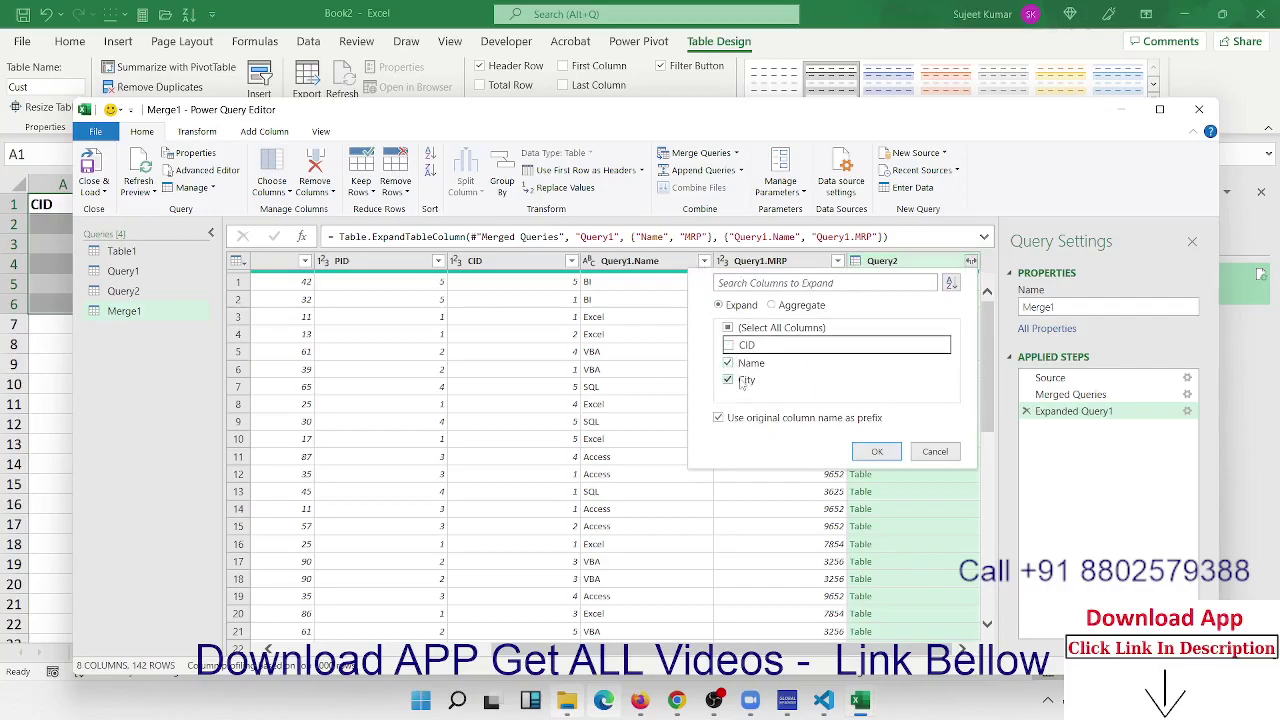
click(857, 452)
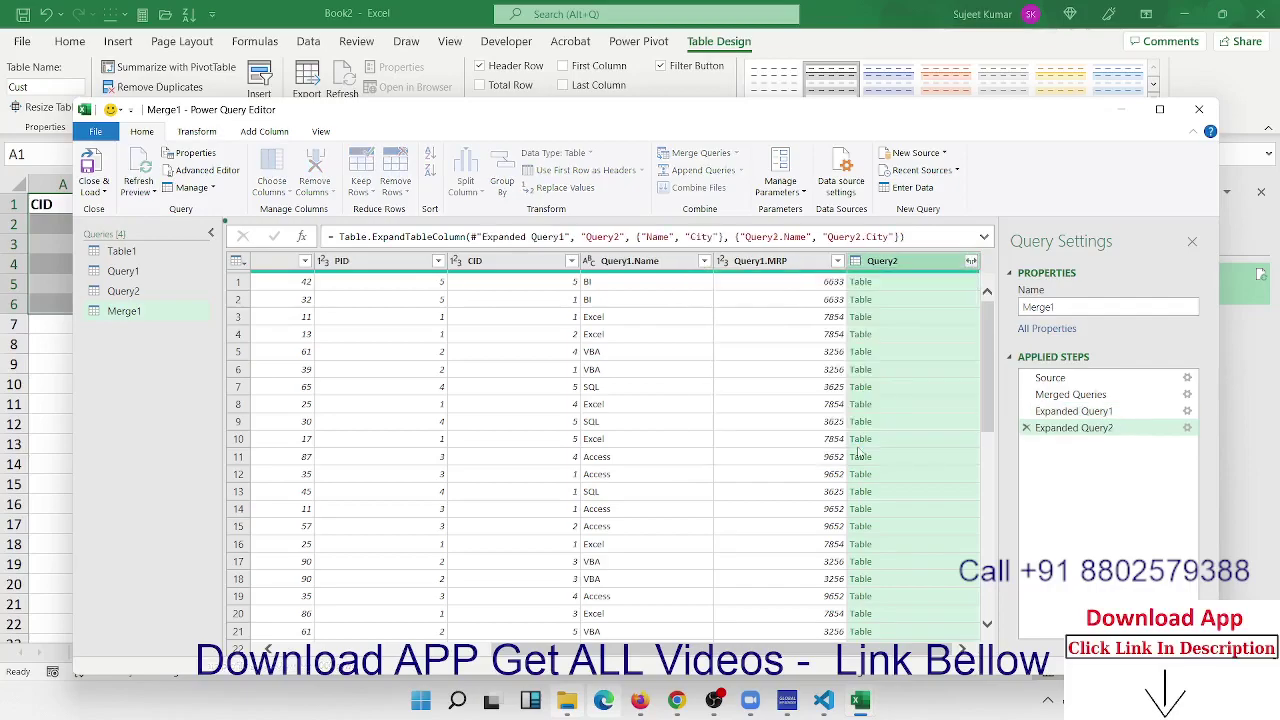
click(960, 648)
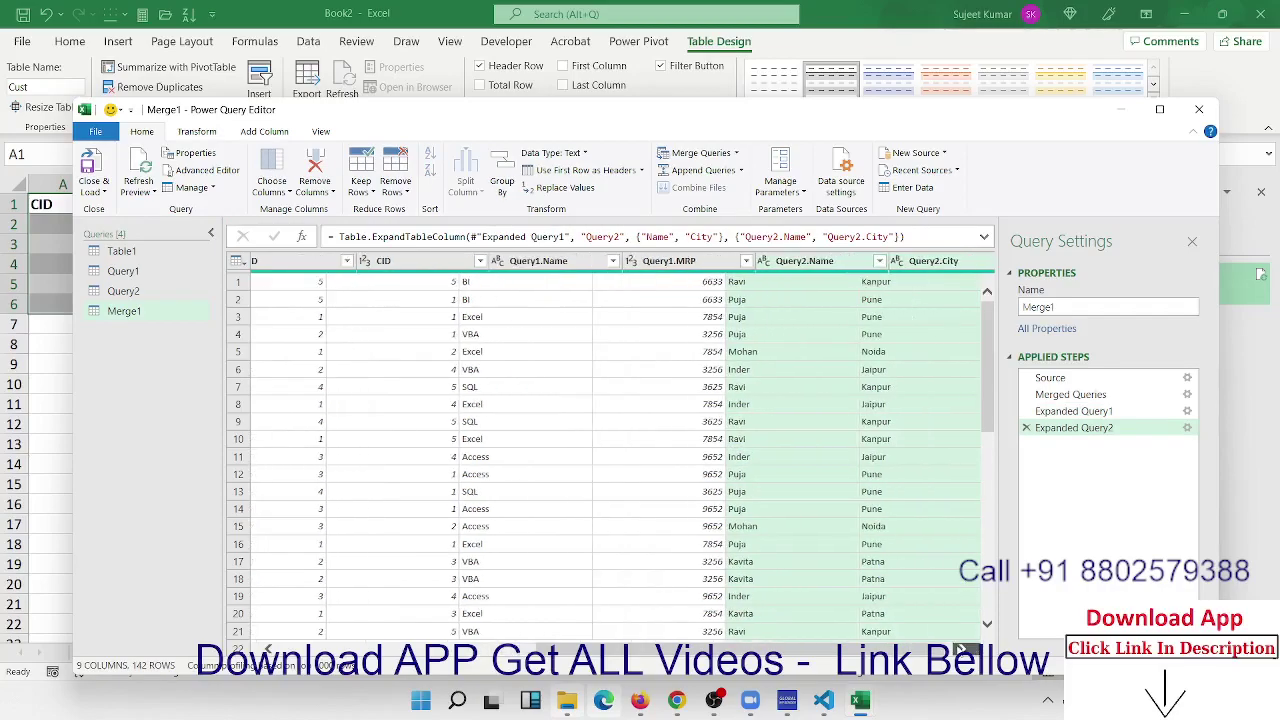
Move Query1.Name after PID, and Query2.Name then Query2.City right after CID
drag(886, 648, 727, 618)
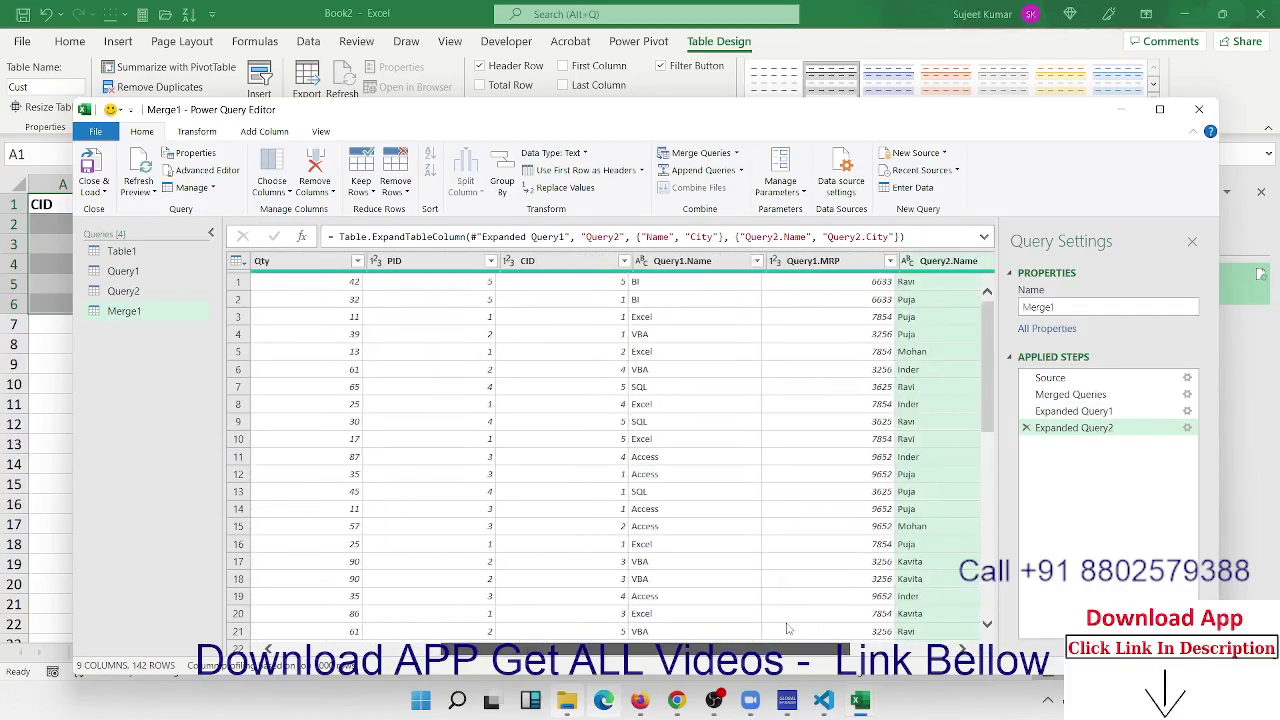
drag(728, 618, 845, 410)
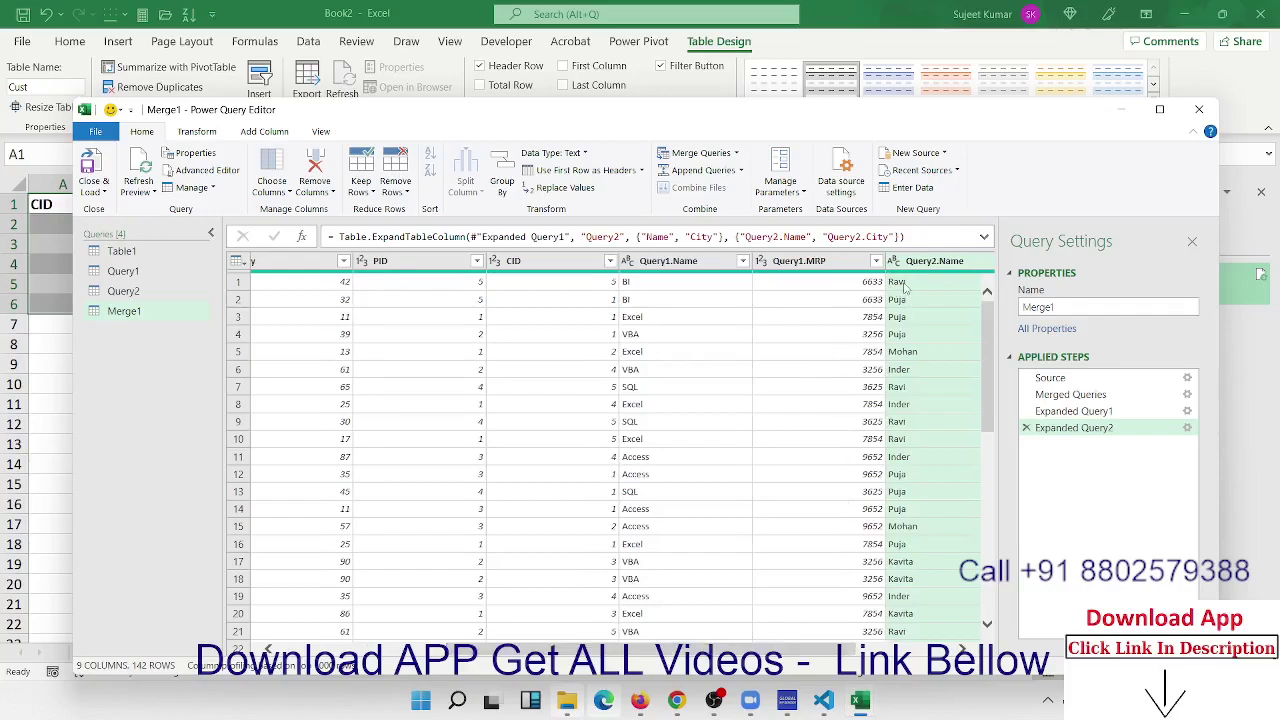
click(699, 260)
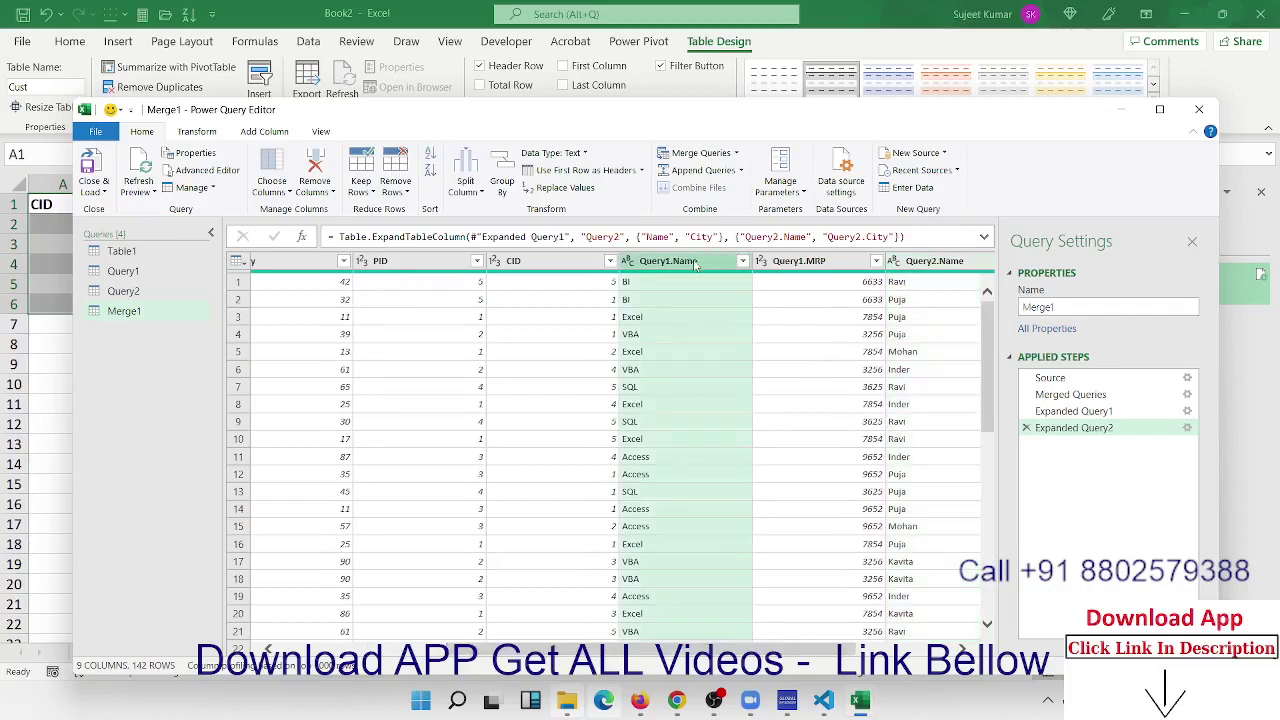
mouse_move(697, 263)
mouse_down()
mouse_move(255, 253)
mouse_move(570, 261)
mouse_up()
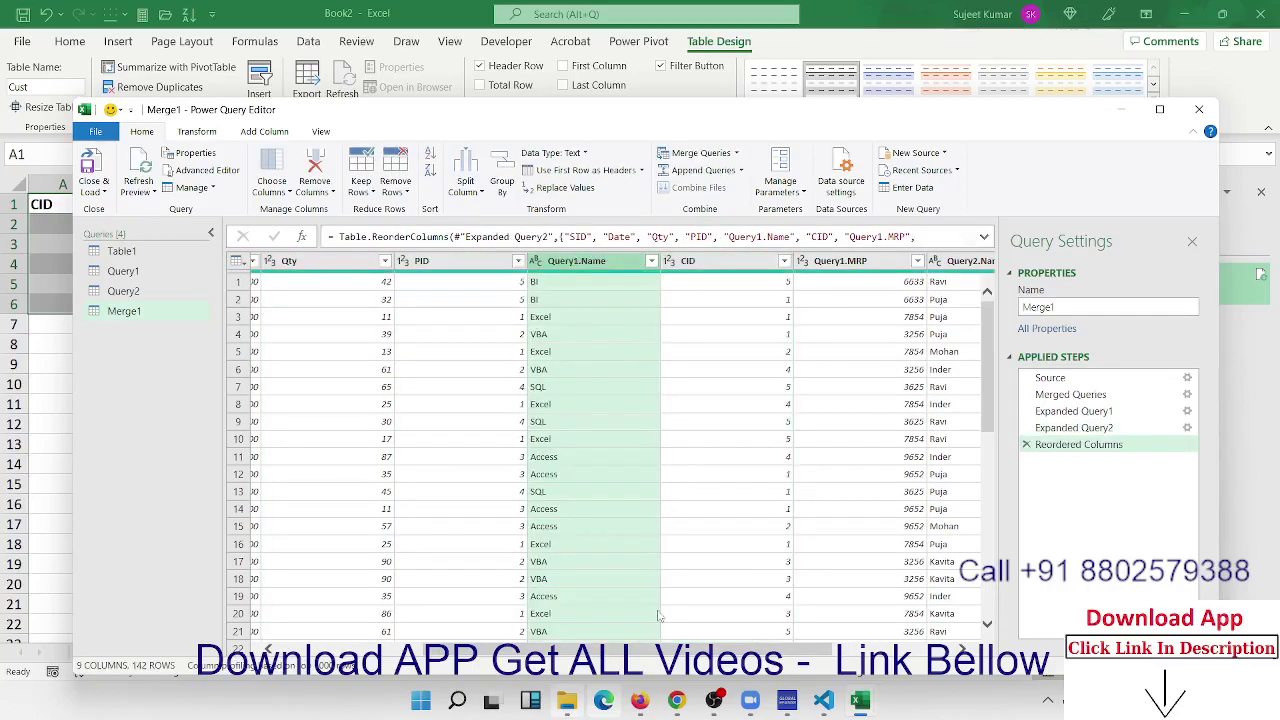
scroll(851, 405, right, 3)
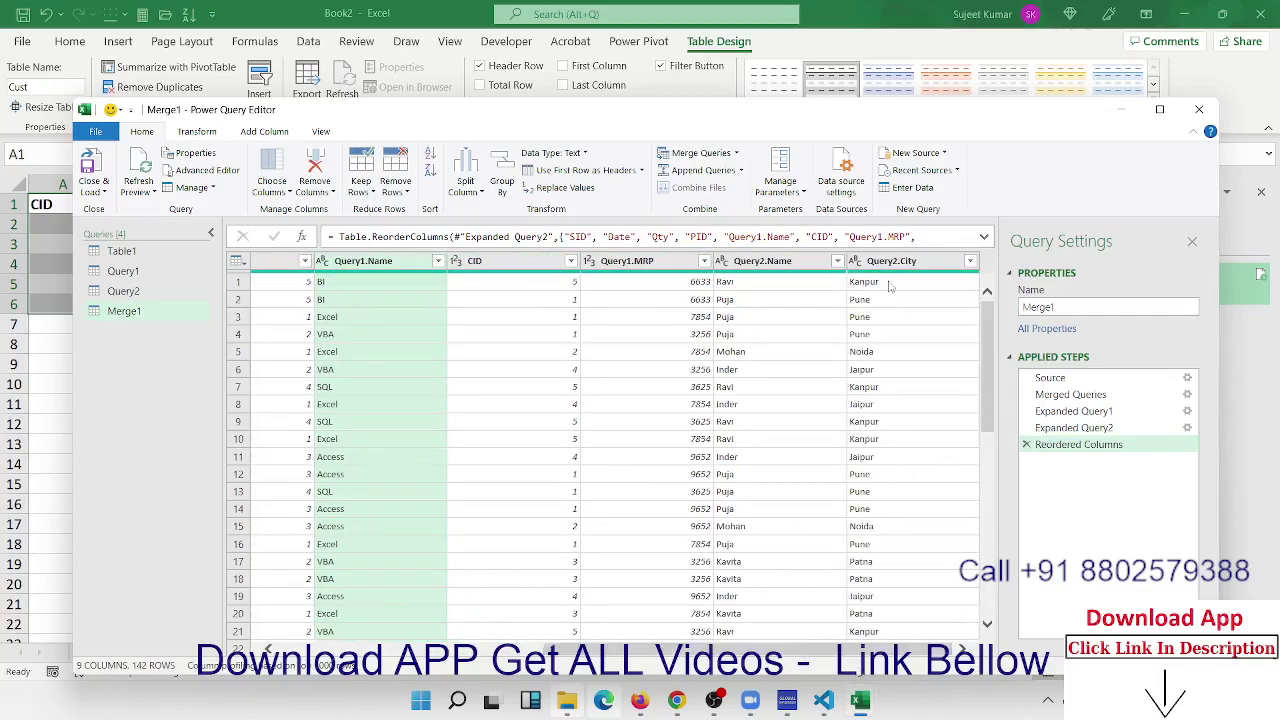
mouse_move(793, 263)
mouse_down()
mouse_move(469, 262)
mouse_move(626, 268)
mouse_up()
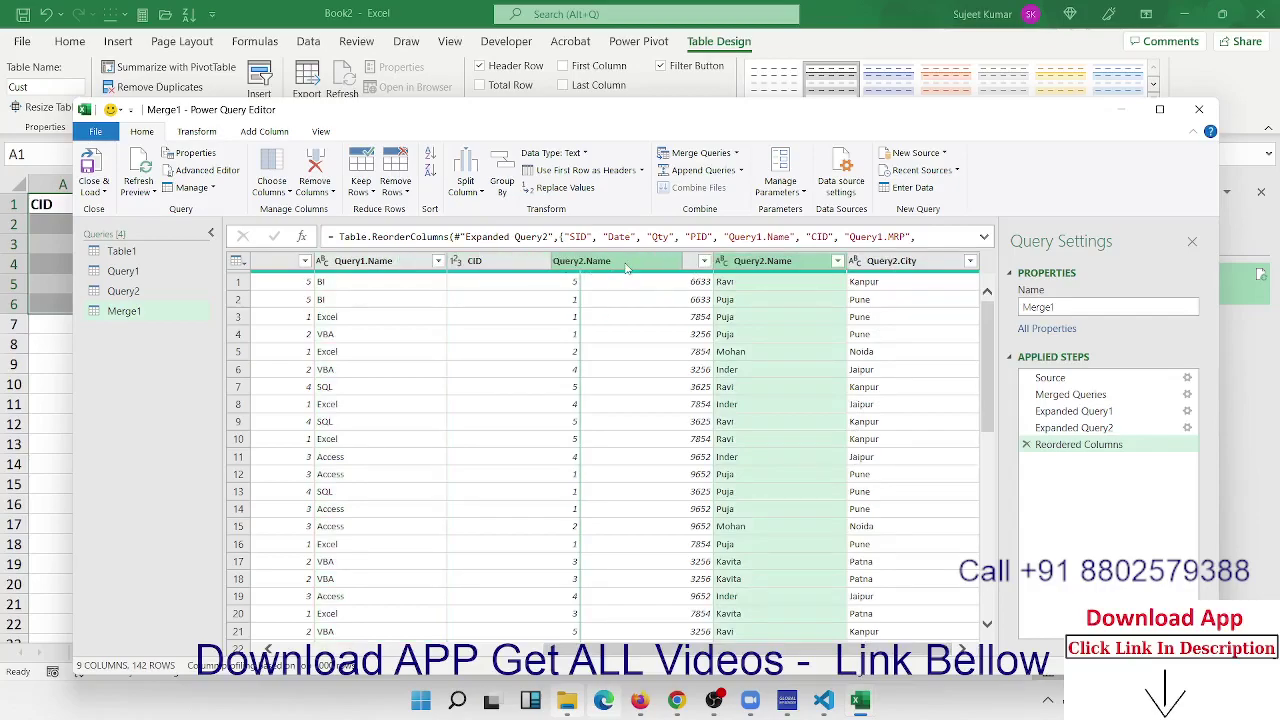
click(893, 262)
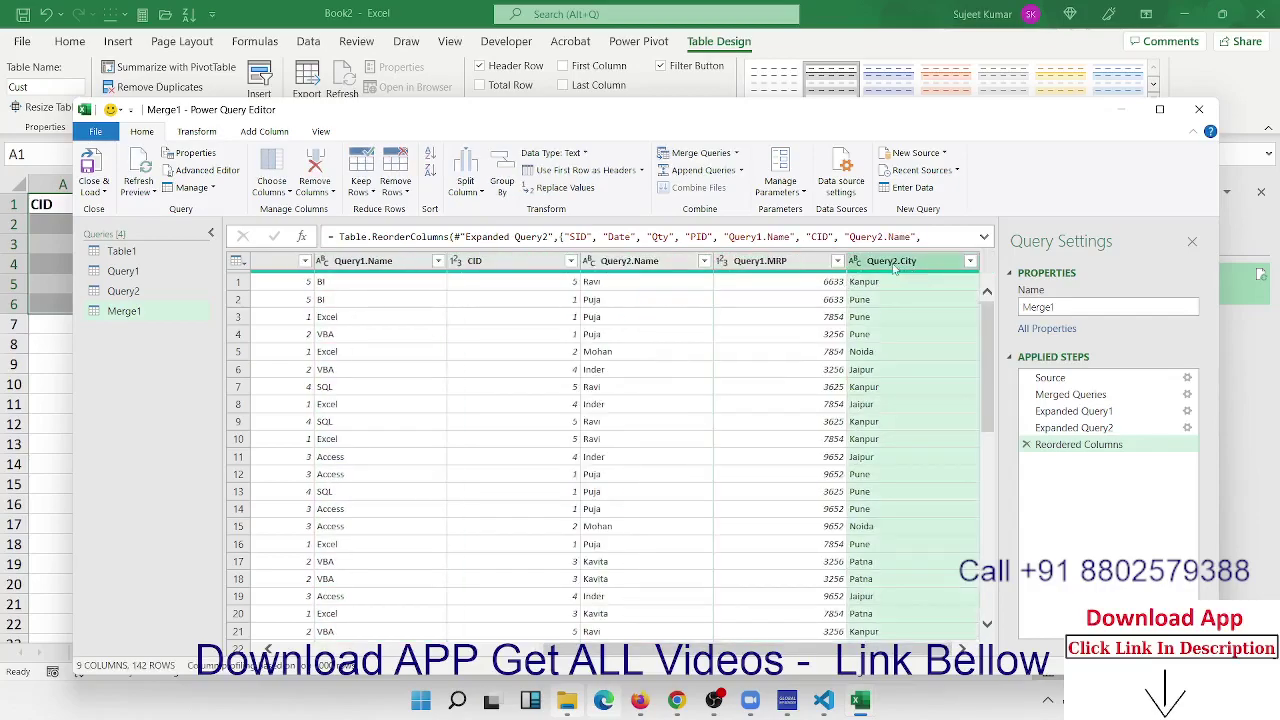
drag(893, 262, 768, 266)
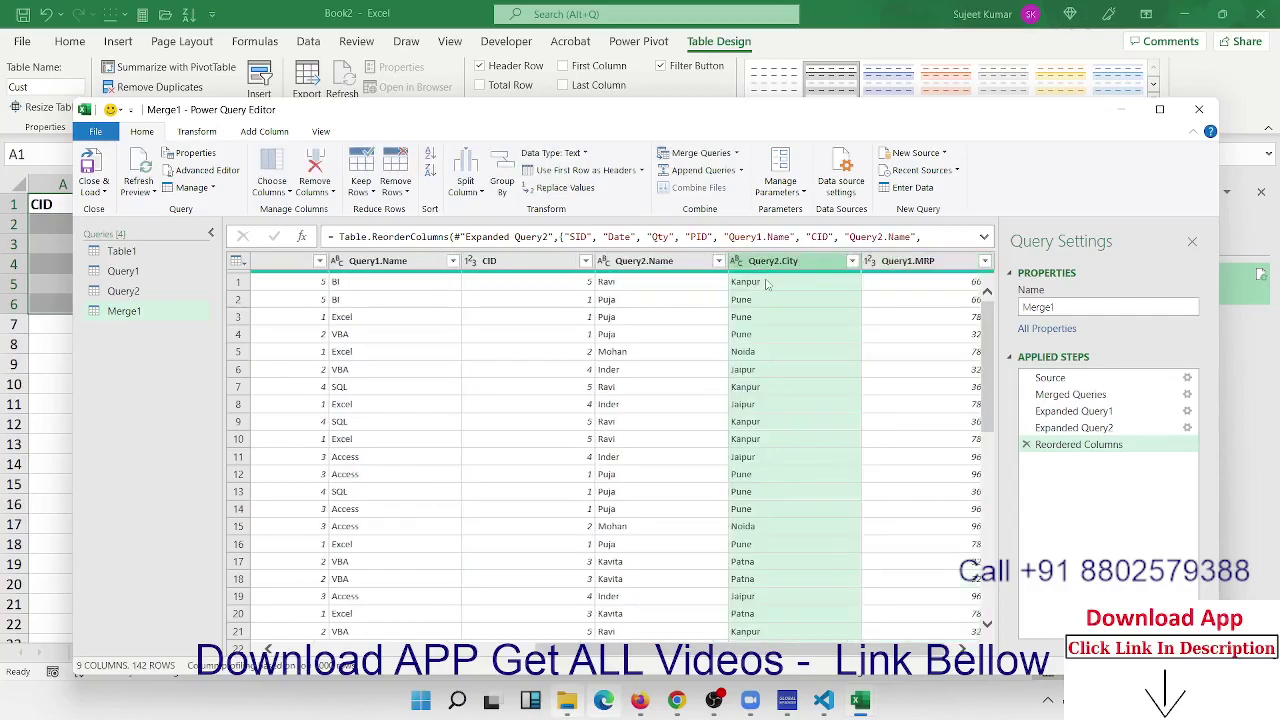
Move the Qty column so it sits just before Query1.MRP
click(400, 317)
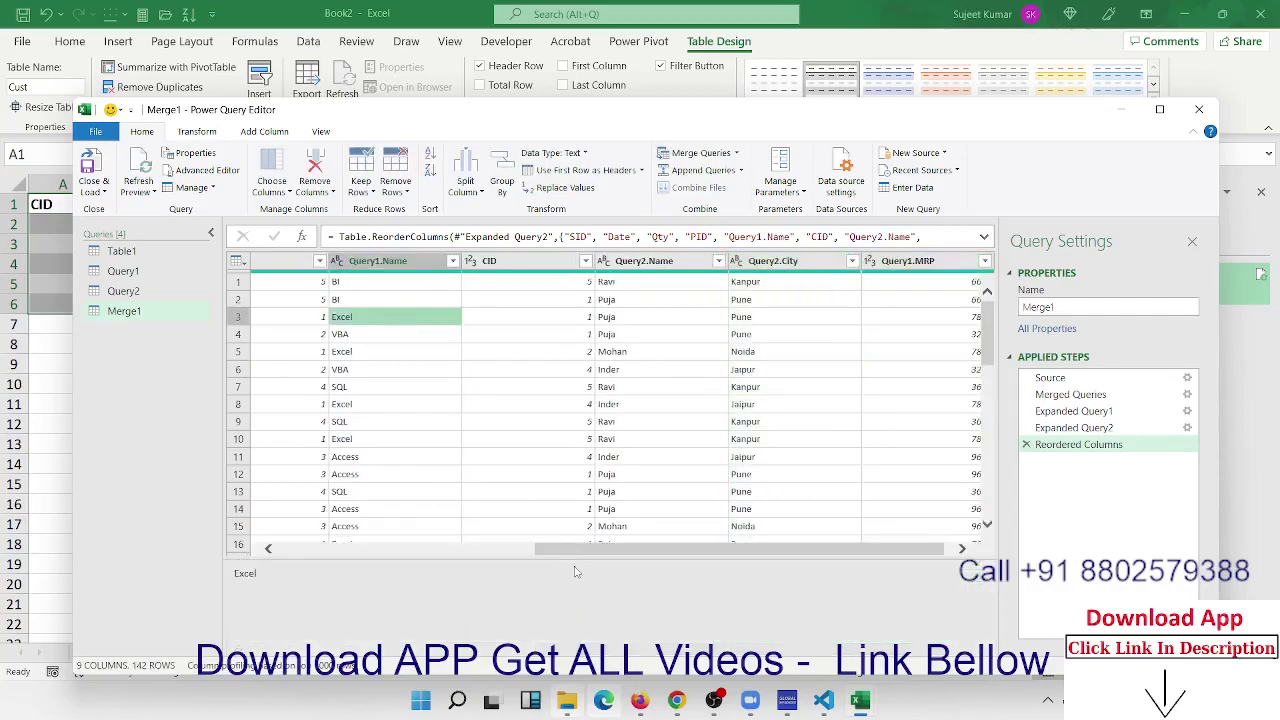
drag(578, 555, 535, 553)
drag(491, 548, 437, 548)
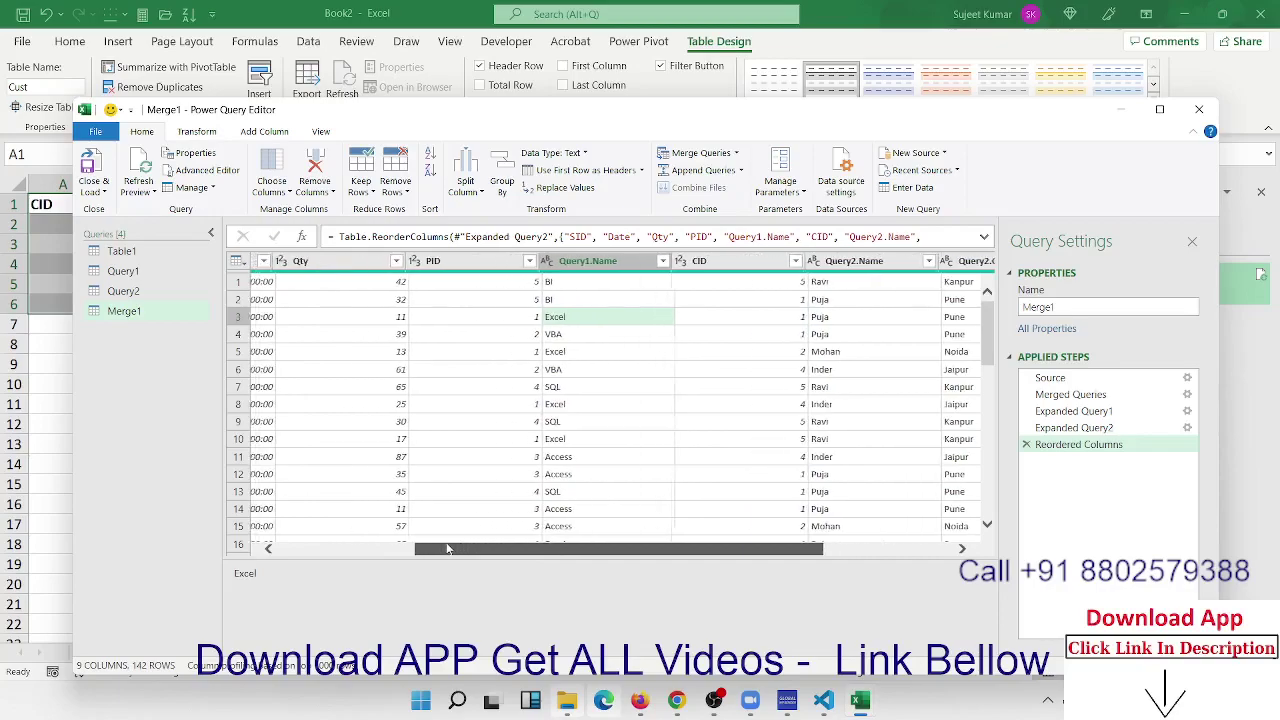
drag(362, 272, 957, 272)
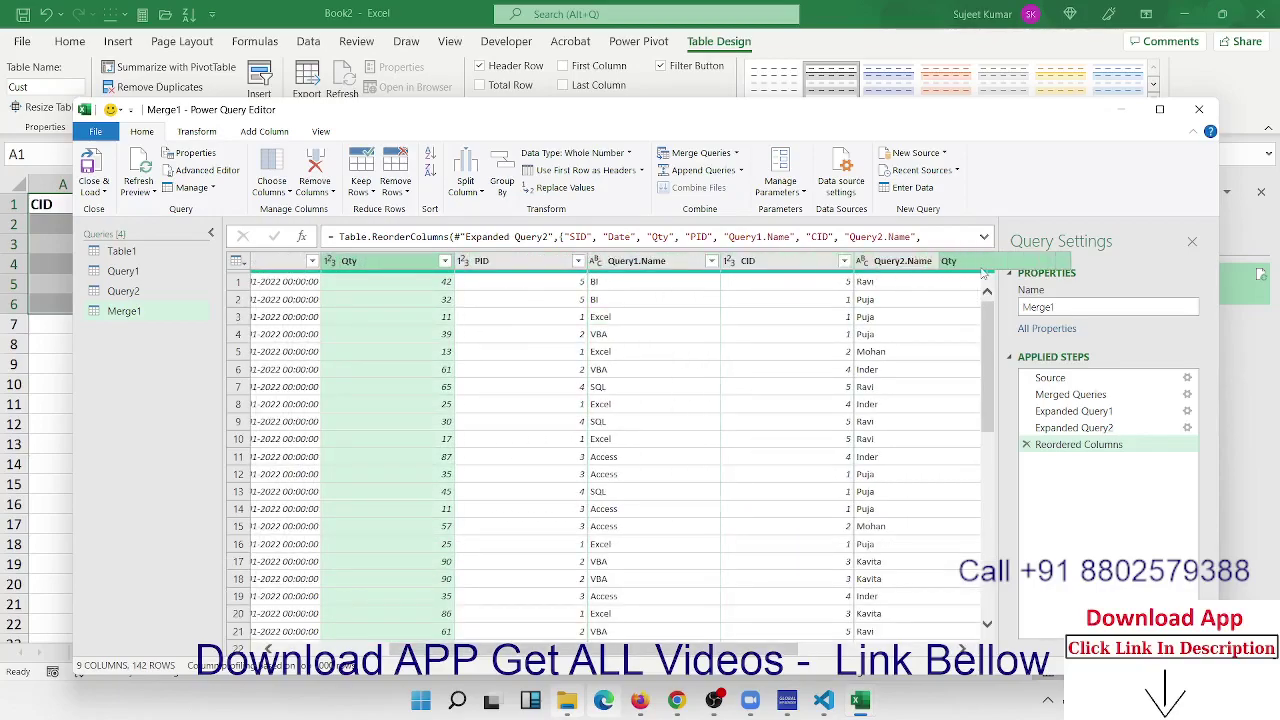
drag(957, 272, 938, 286)
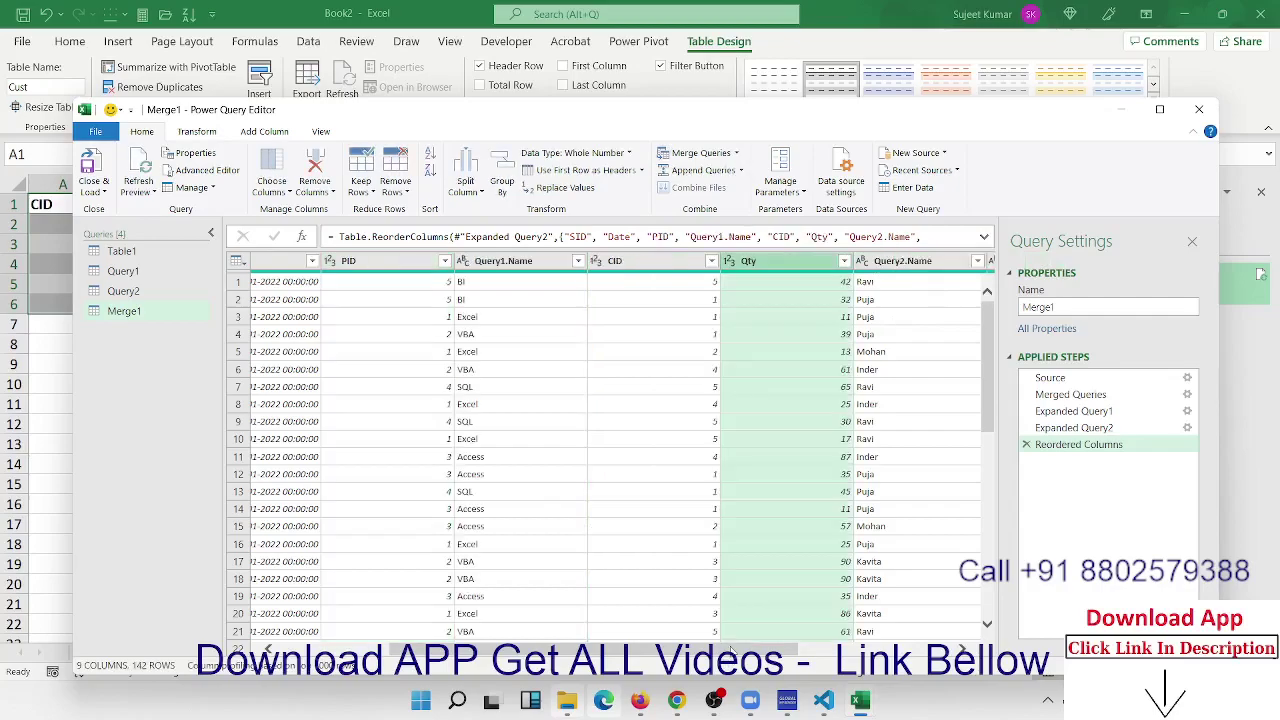
drag(722, 650, 870, 650)
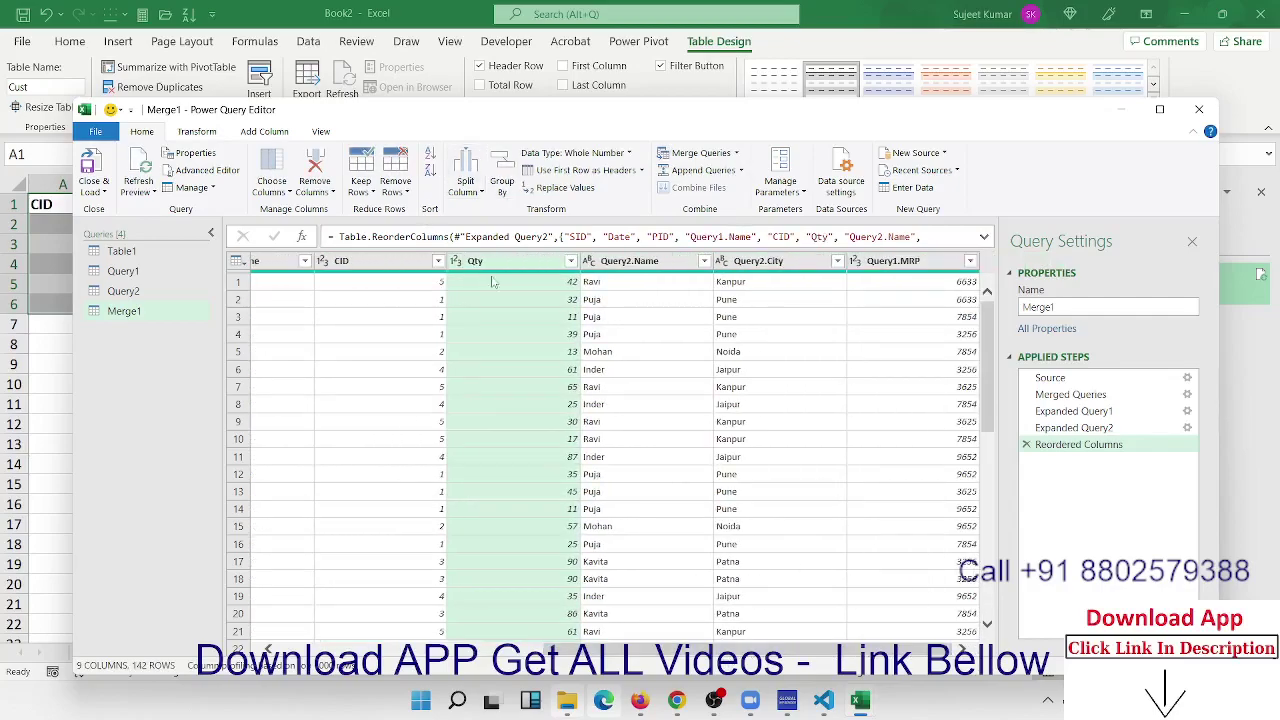
drag(498, 265, 987, 262)
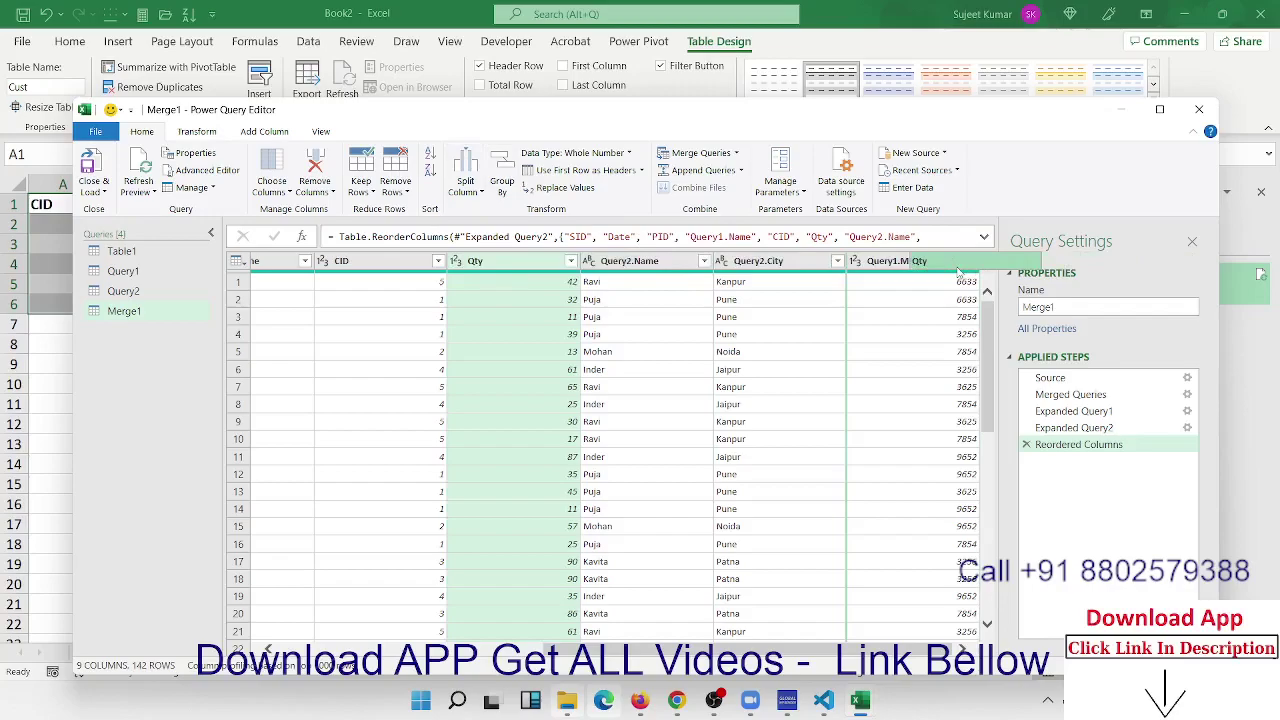
drag(988, 265, 986, 270)
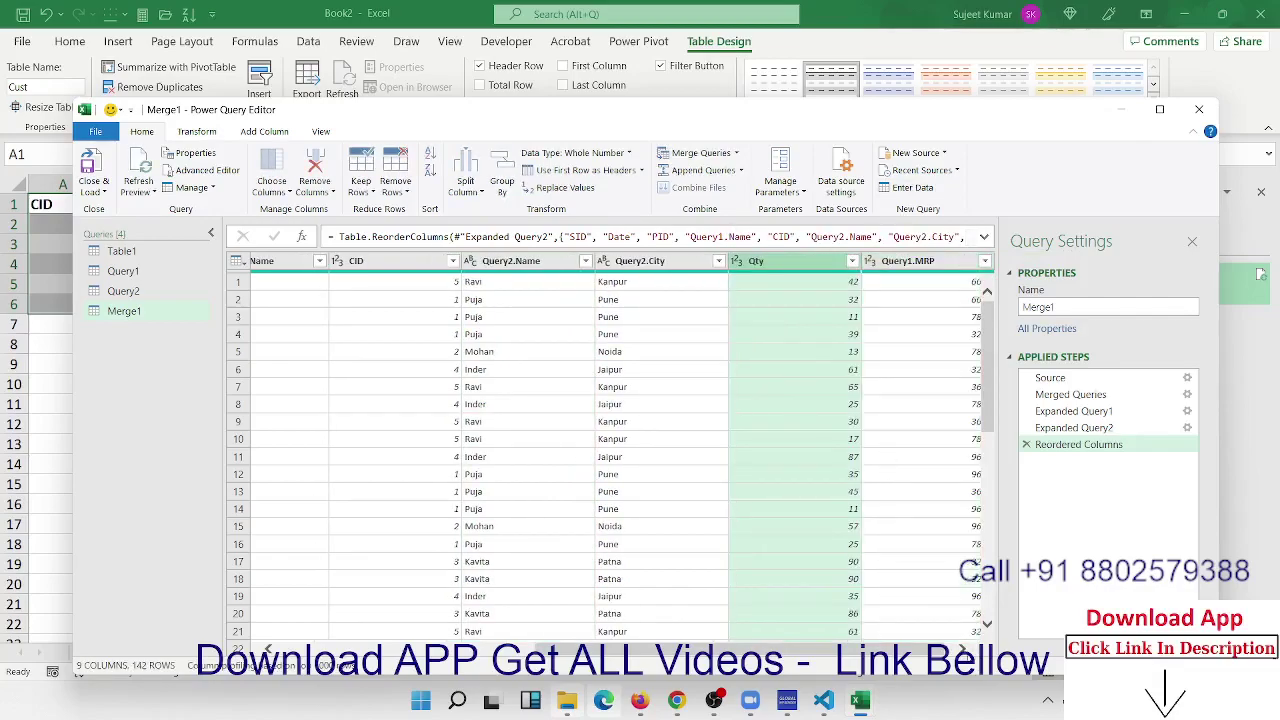
click(965, 652)
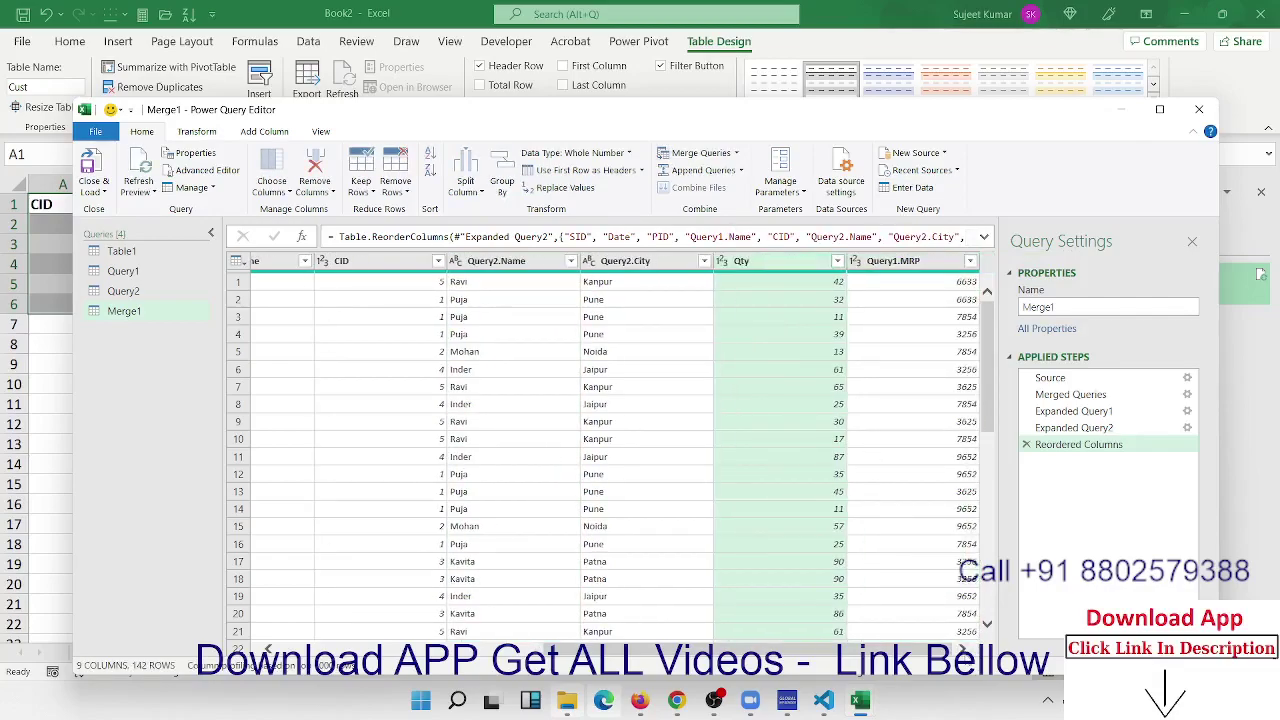
click(828, 288)
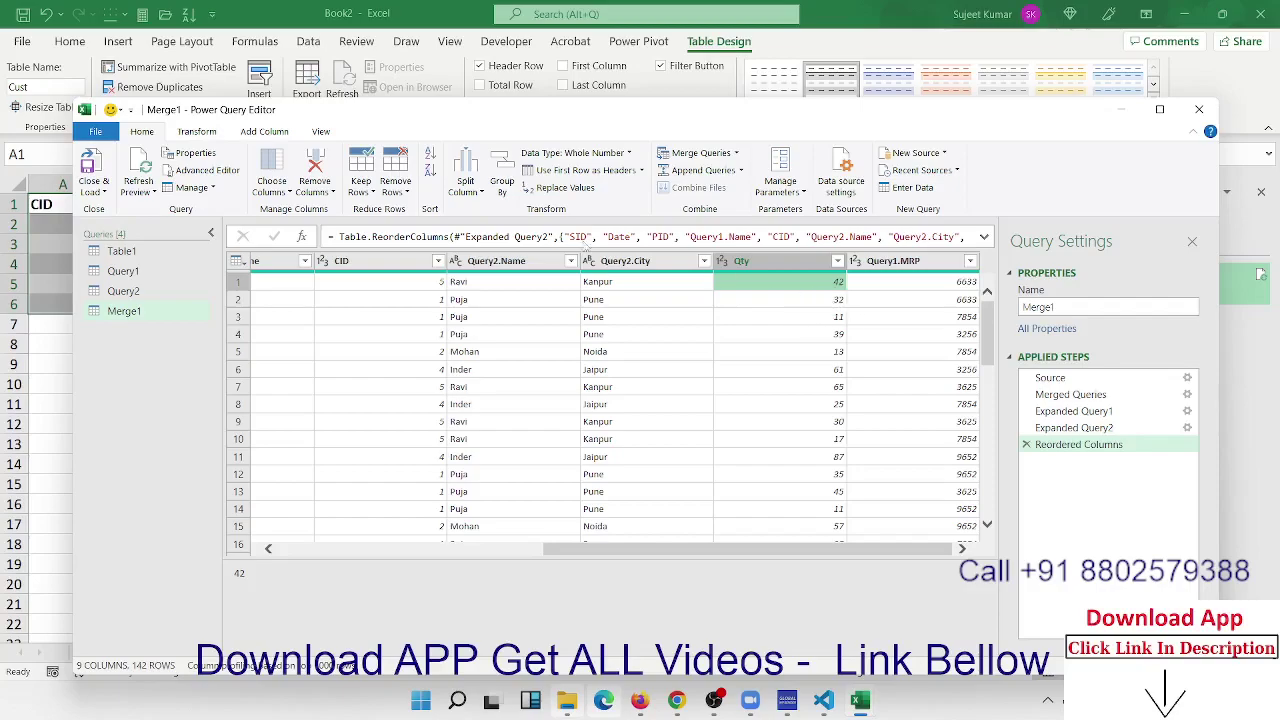
Add a custom column named Amt with the formula [Query1.MRP]*[Qty]
click(268, 133)
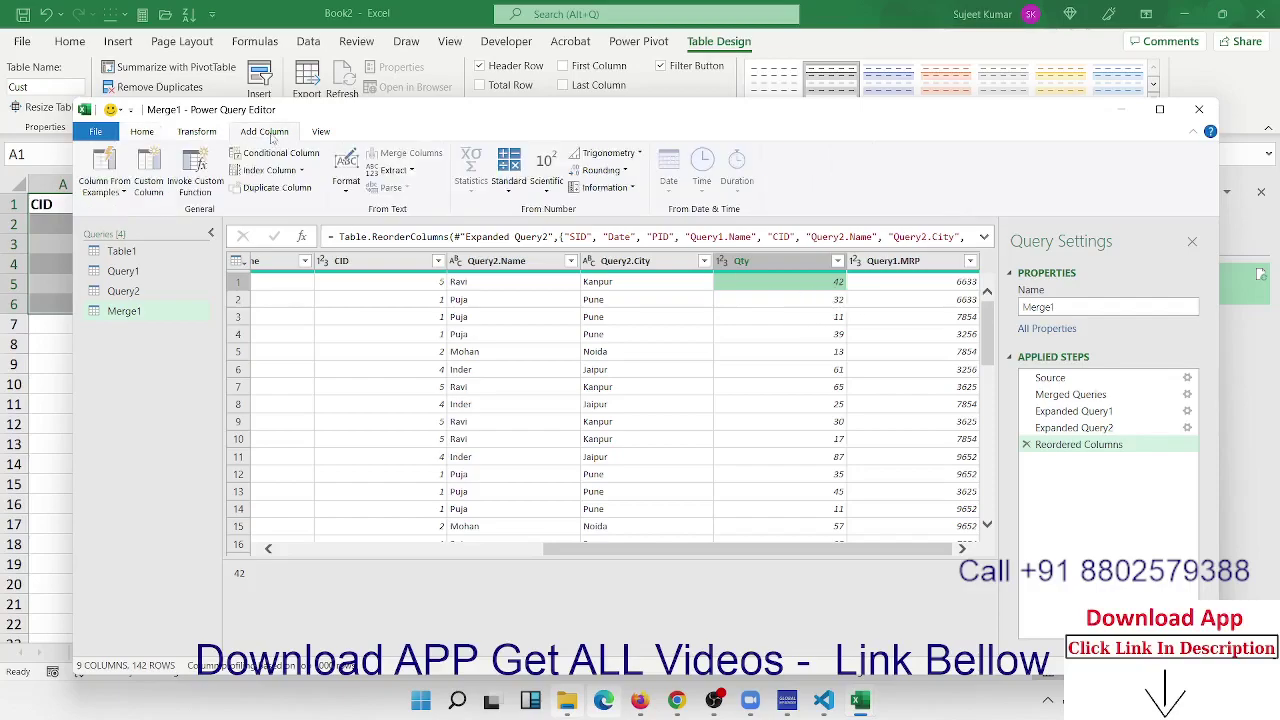
click(150, 170)
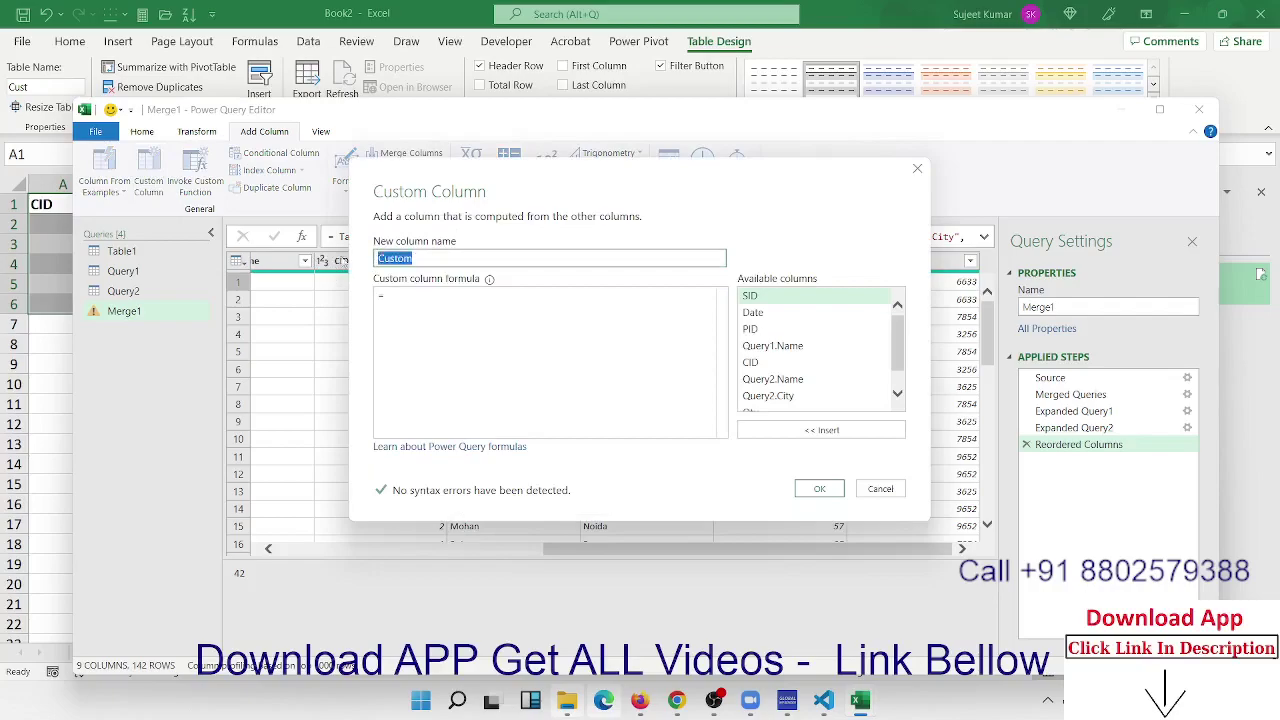
text(Amt)
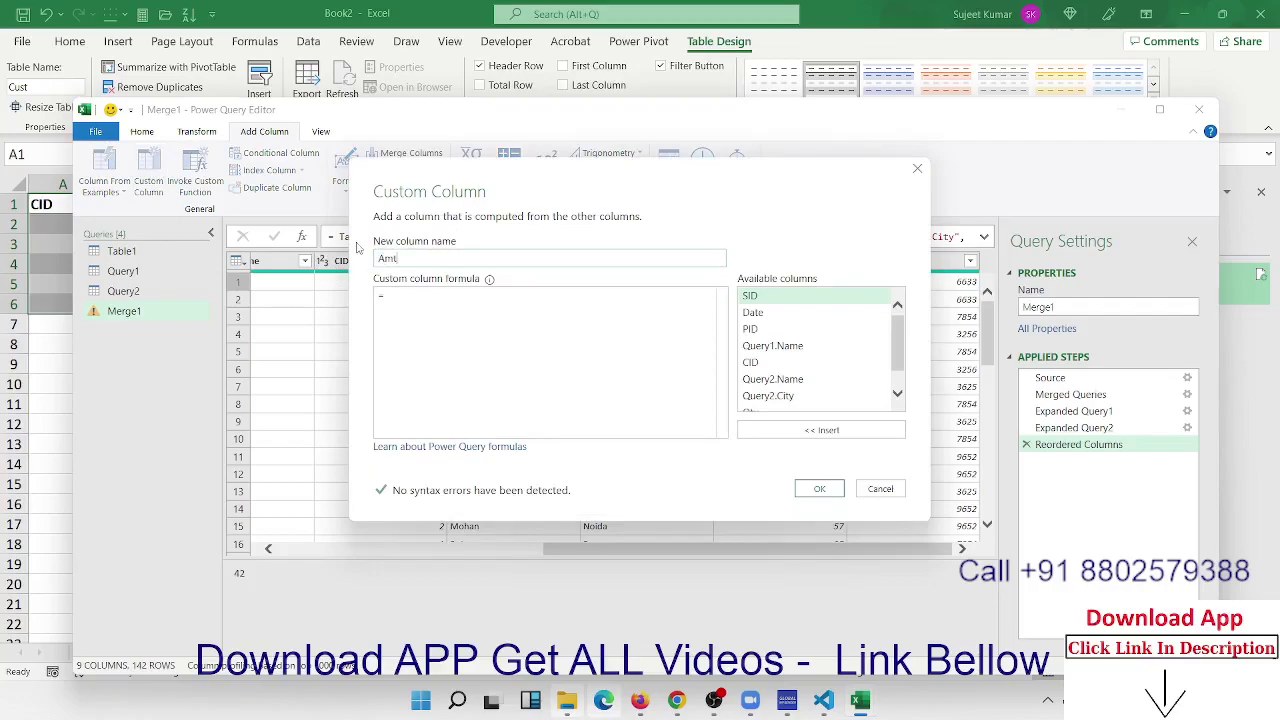
click(391, 297)
scroll(775, 380, down, 1)
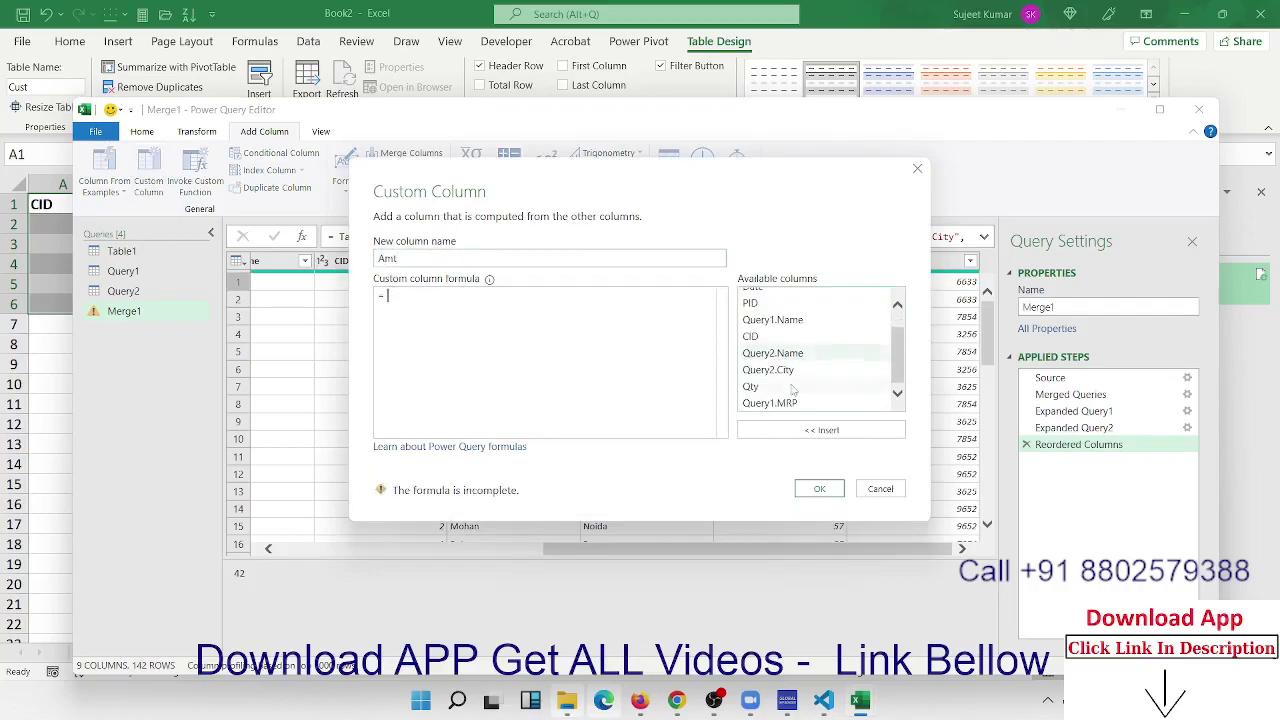
click(790, 402)
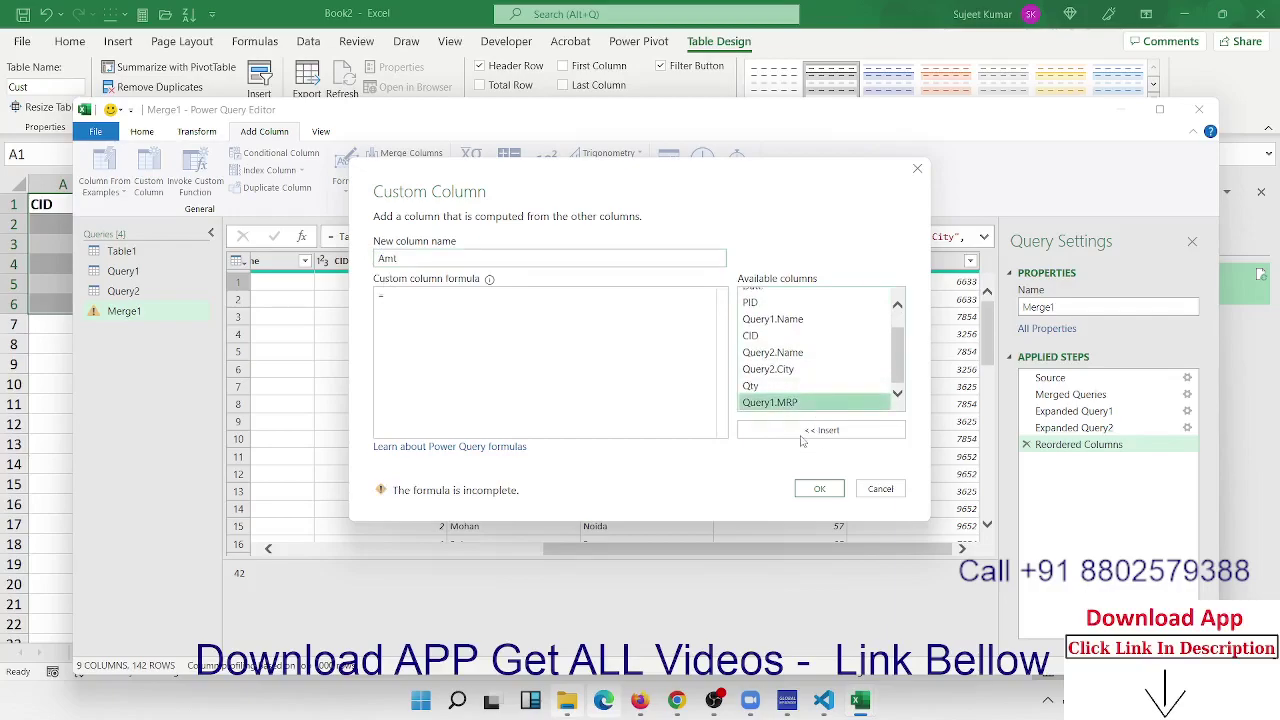
click(803, 432)
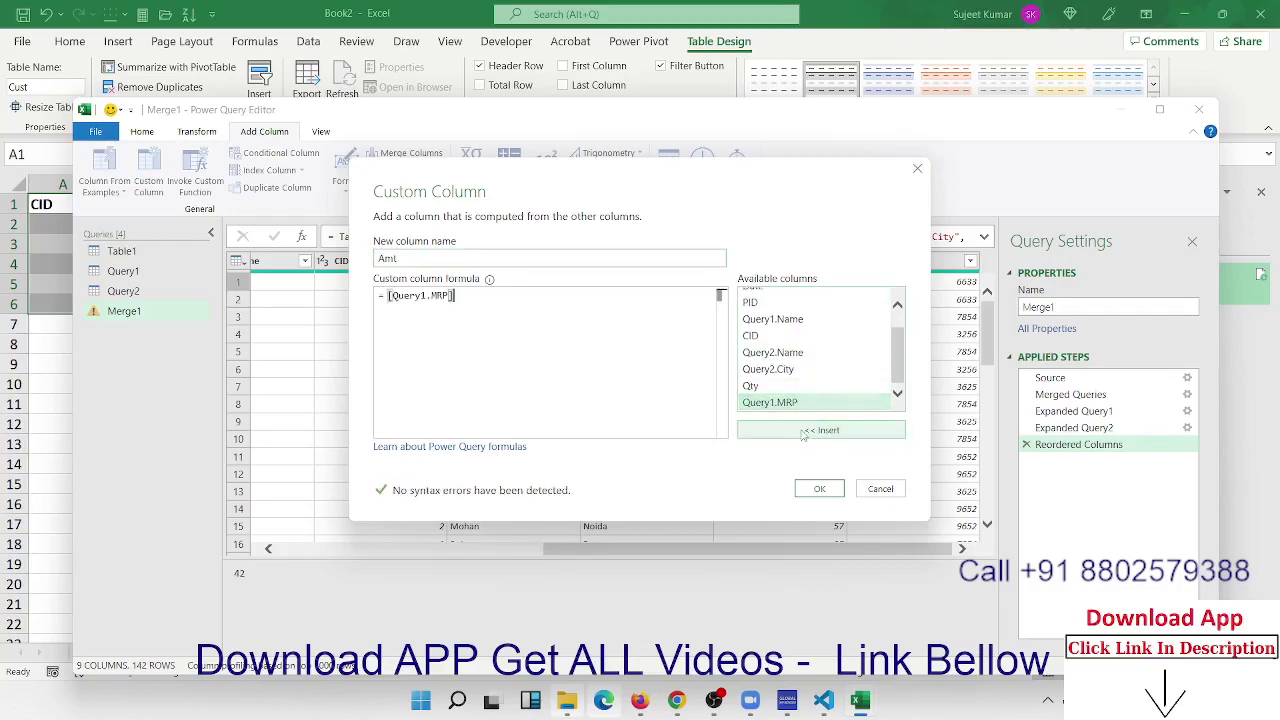
text(*)
double_click(782, 387)
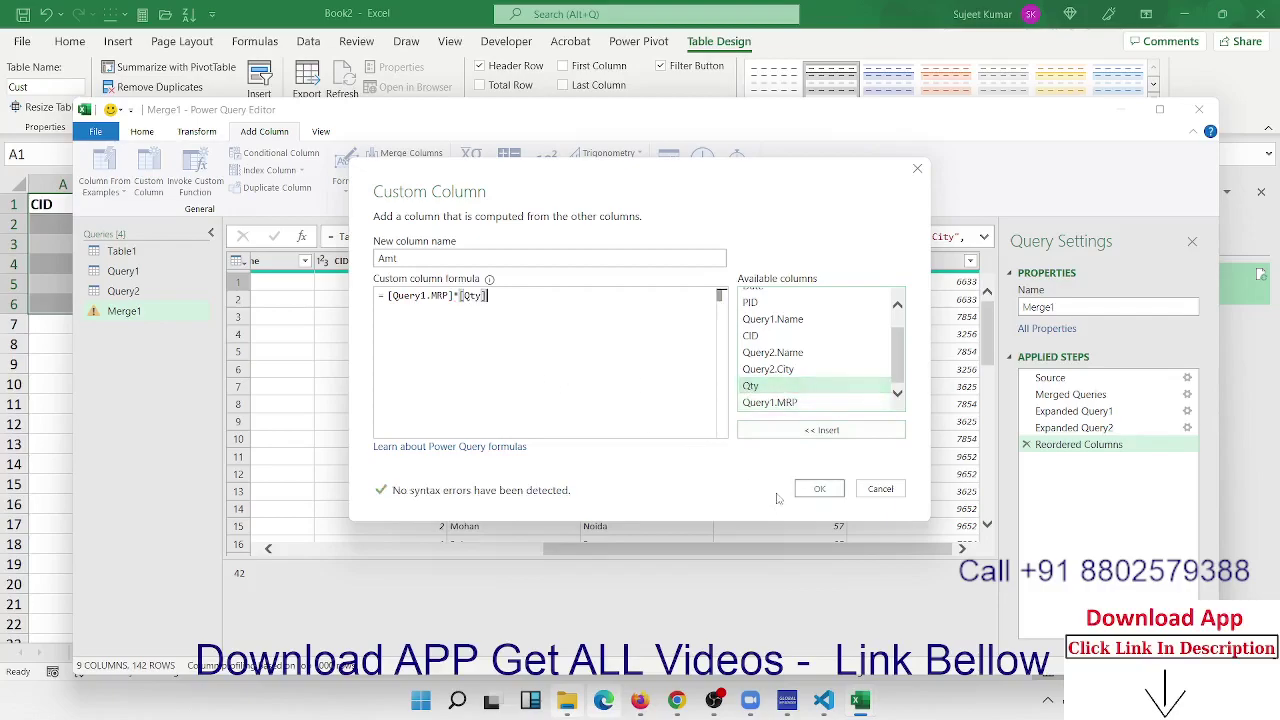
click(816, 488)
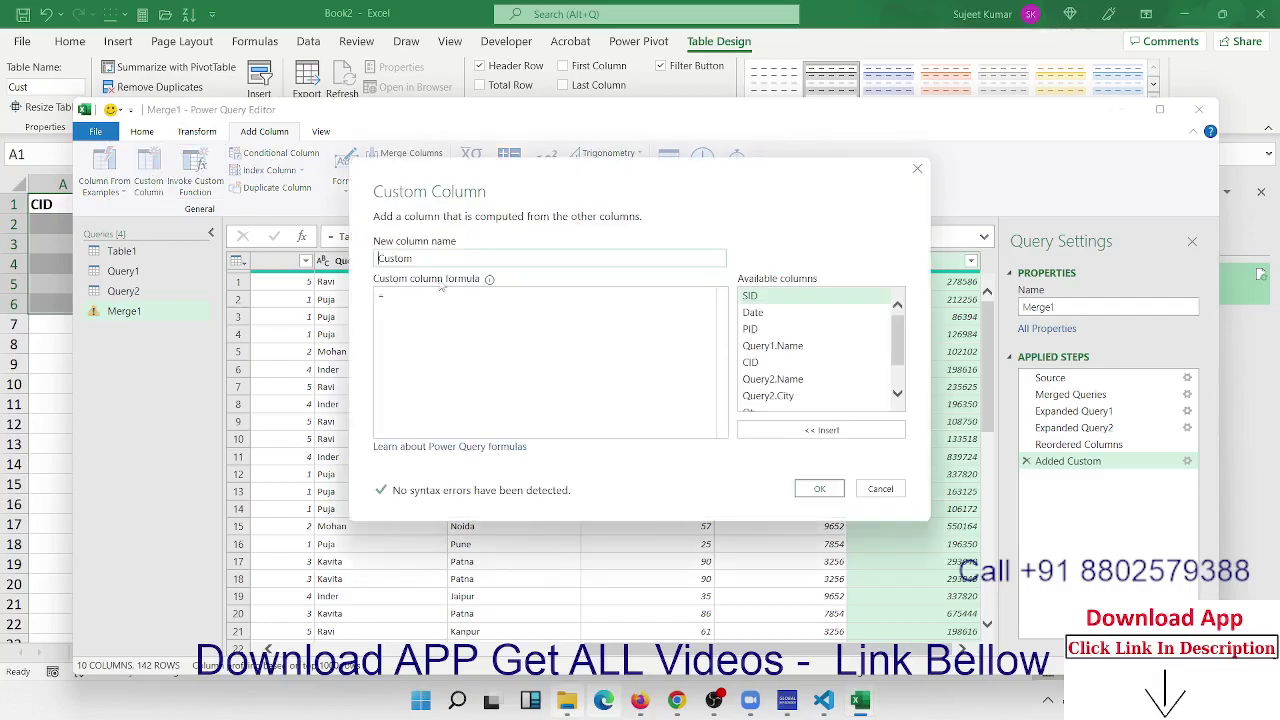
Name the custom column GST with formula [Amt]*0.18, replacing the initial *18% entry
drag(430, 258, 273, 260)
text(GS)
text(T)
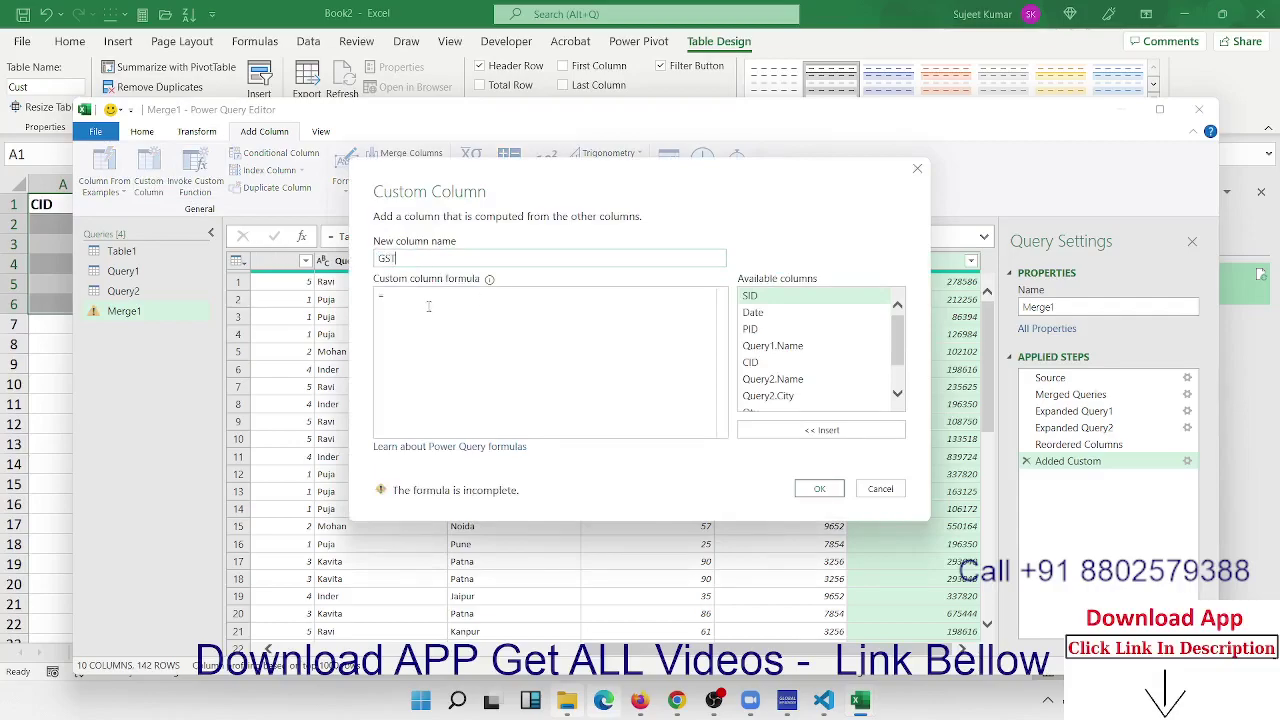
scroll(777, 374, down, 1)
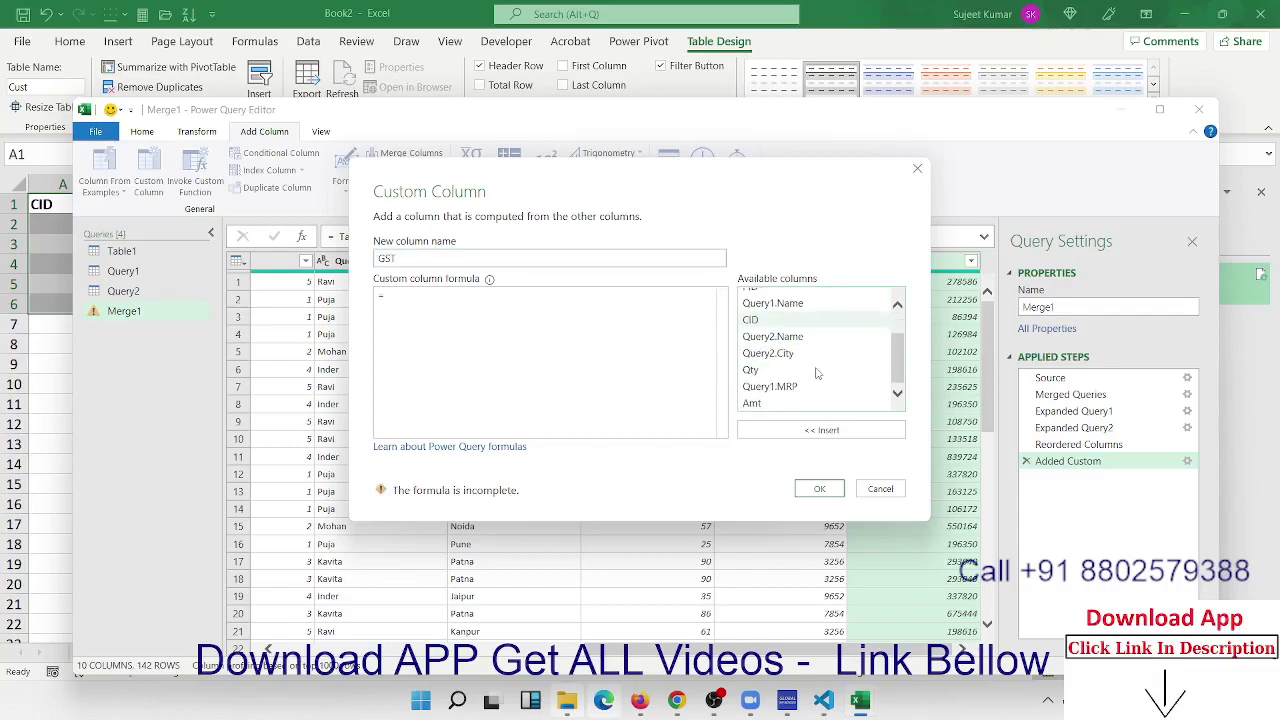
double_click(787, 403)
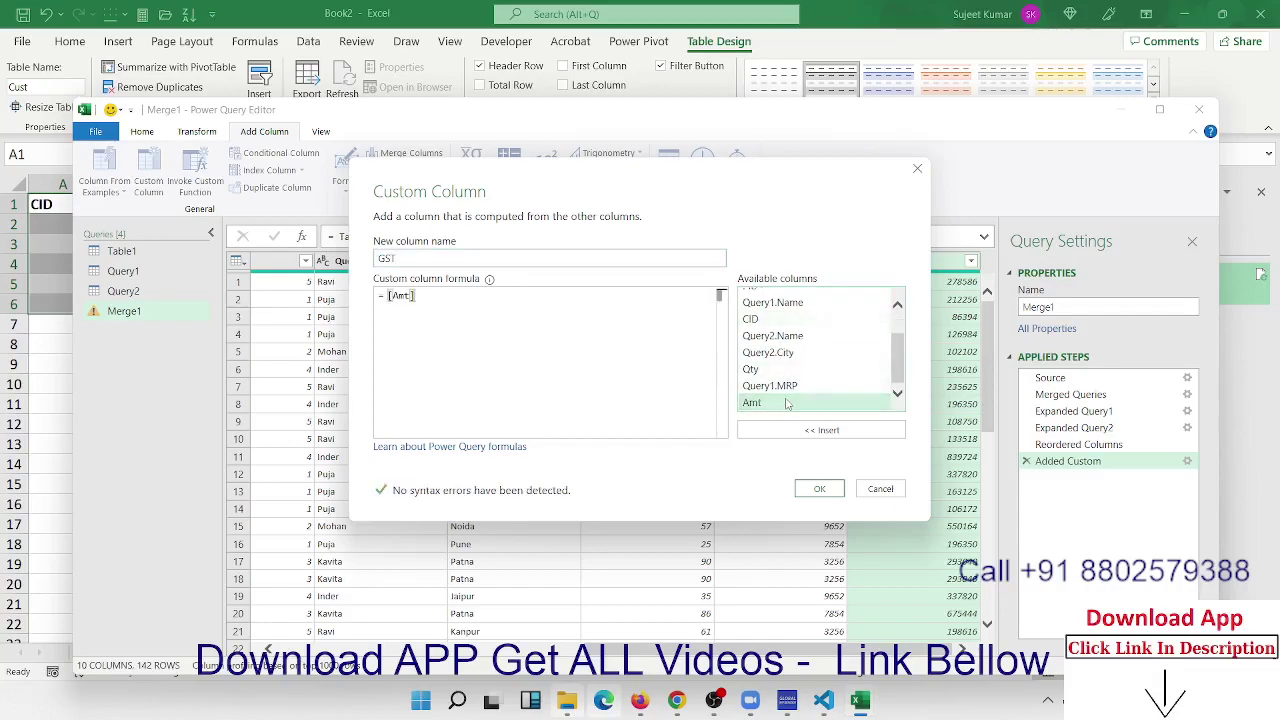
text(*)
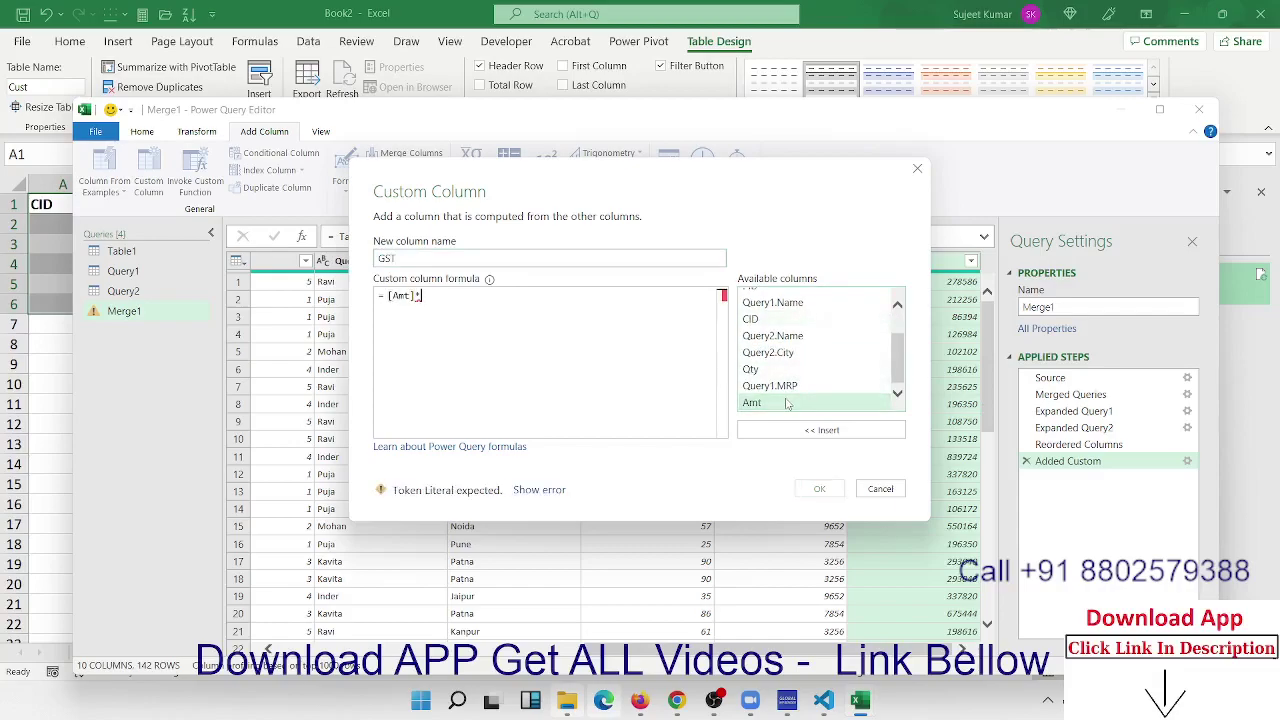
text(18%)
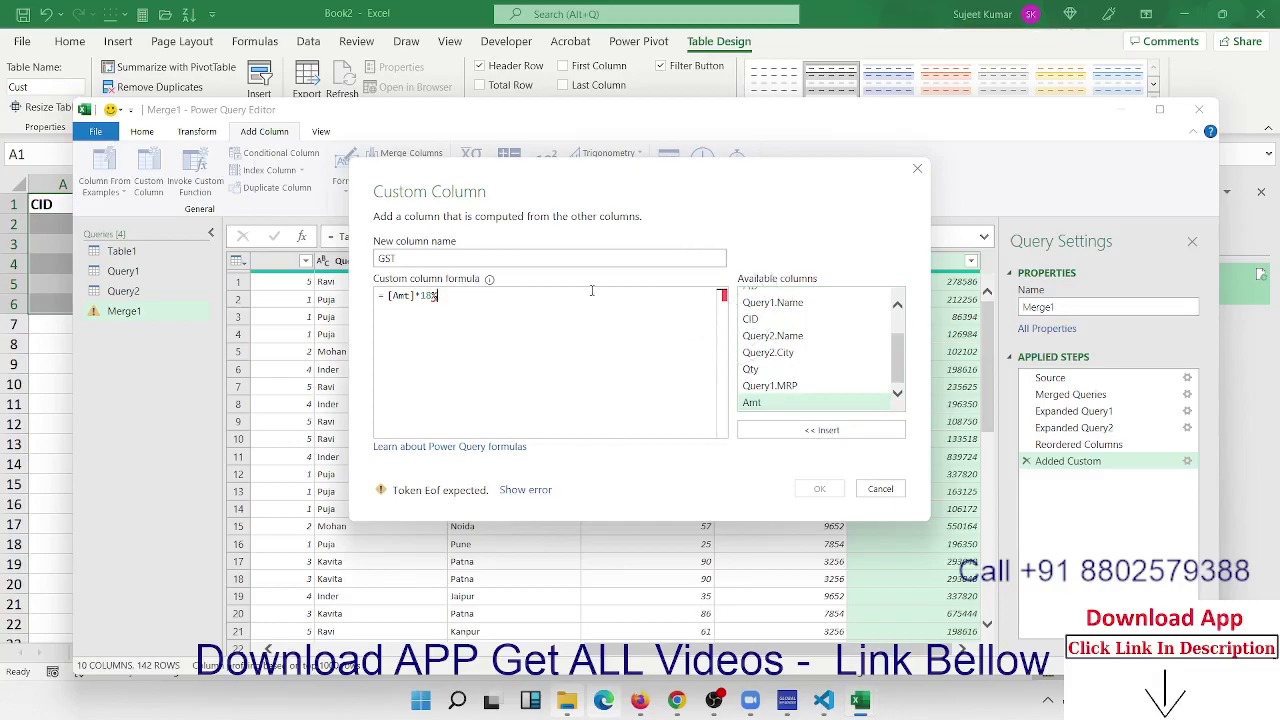
key(BackSpace)
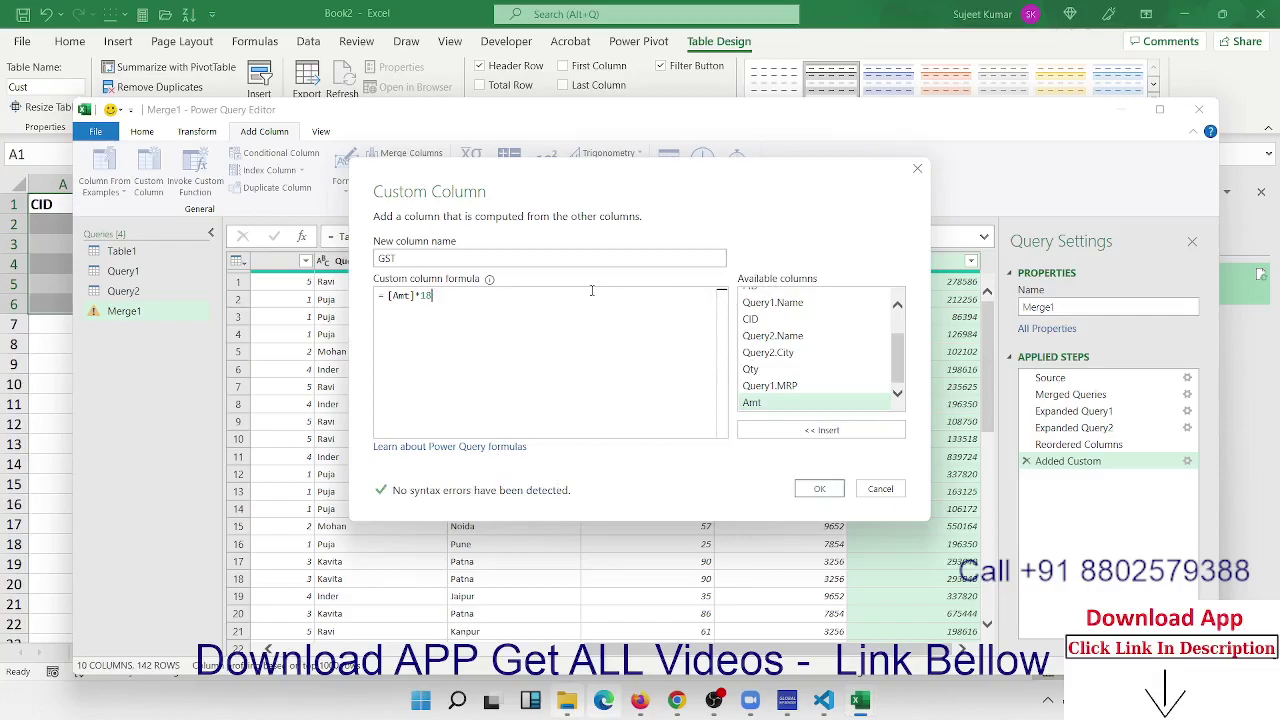
key(BackSpace)
key(BackSpace)
text(0)
text(.18)
click(811, 488)
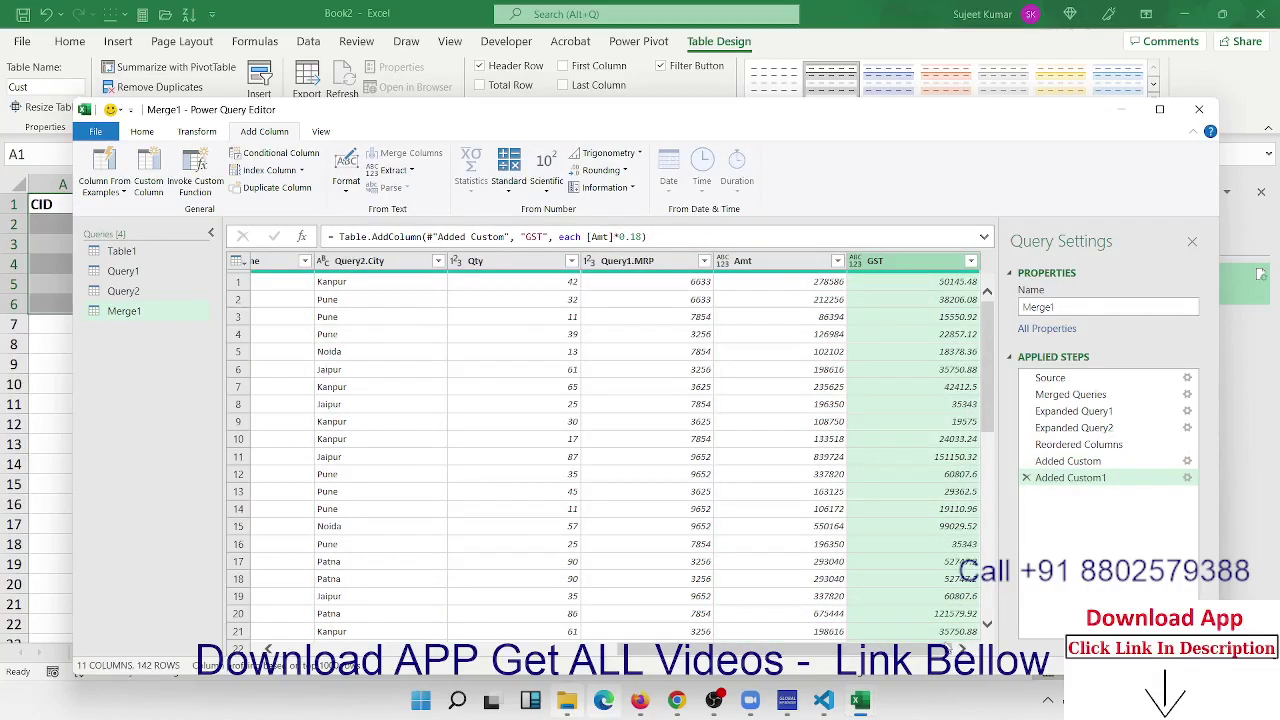
Look through the Add Column Format and Extract menus, then return to Home
click(346, 185)
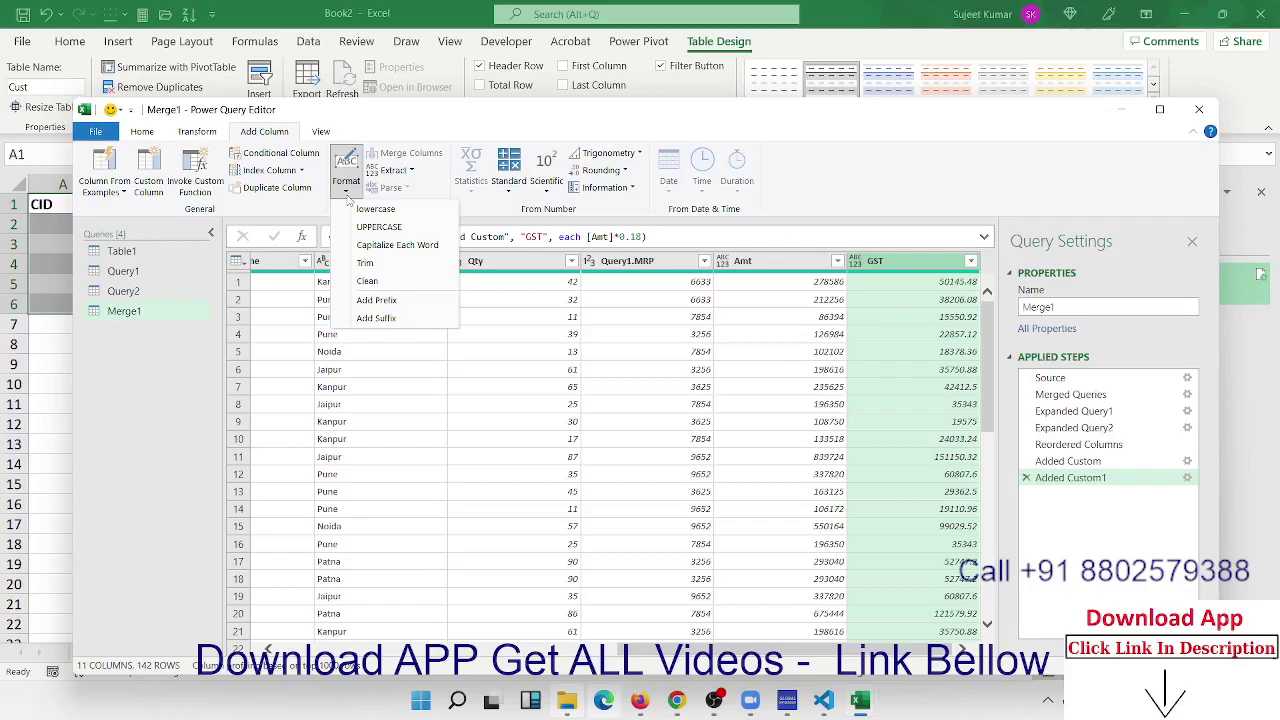
click(408, 172)
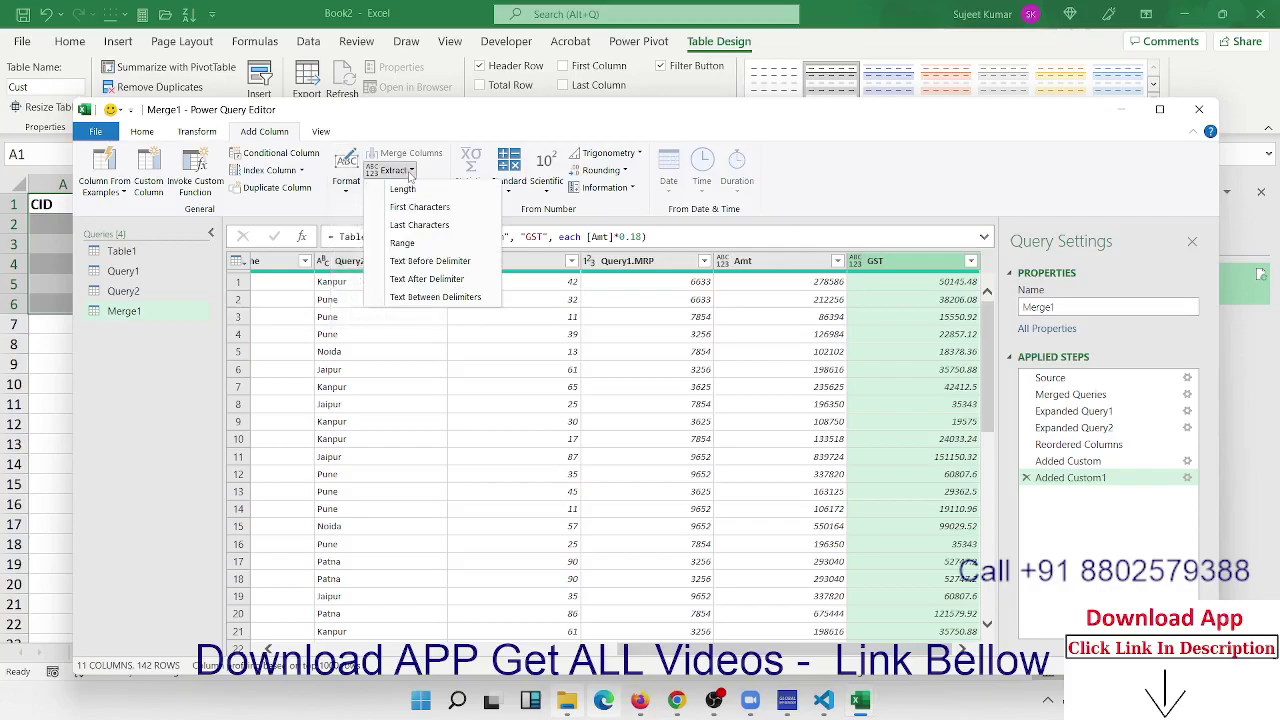
click(408, 173)
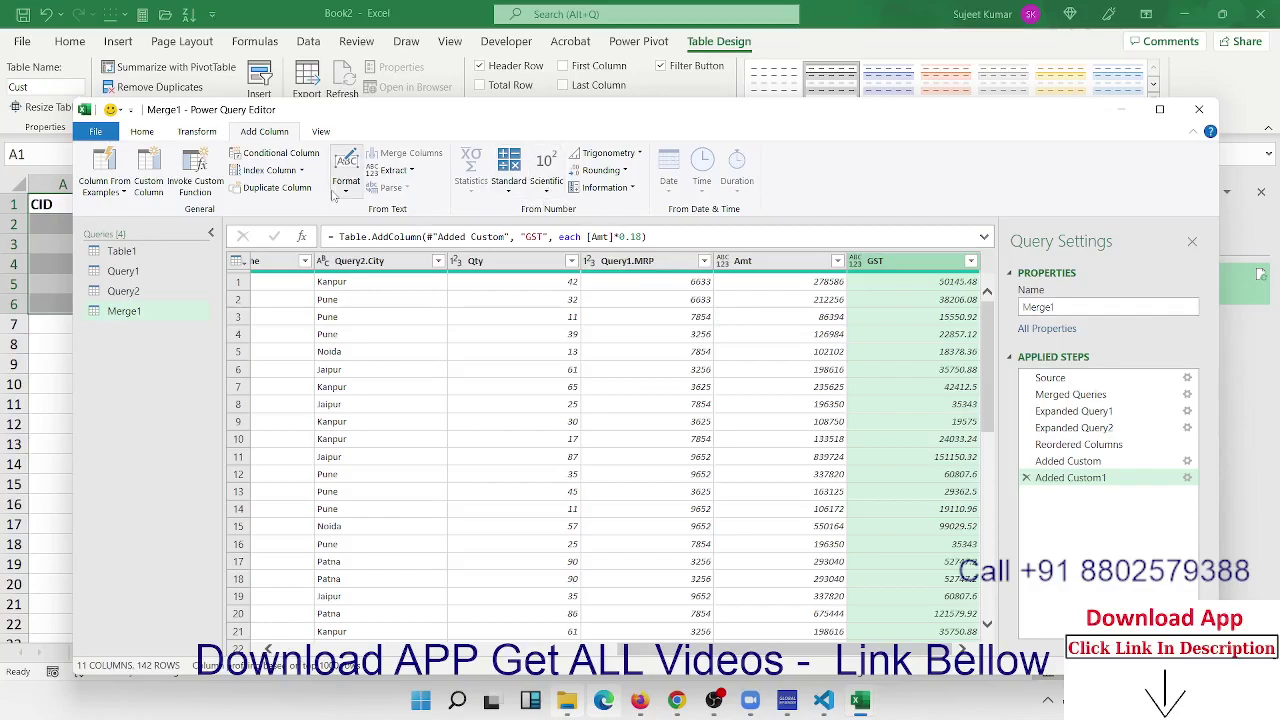
click(145, 133)
mouse_move(1068, 461)
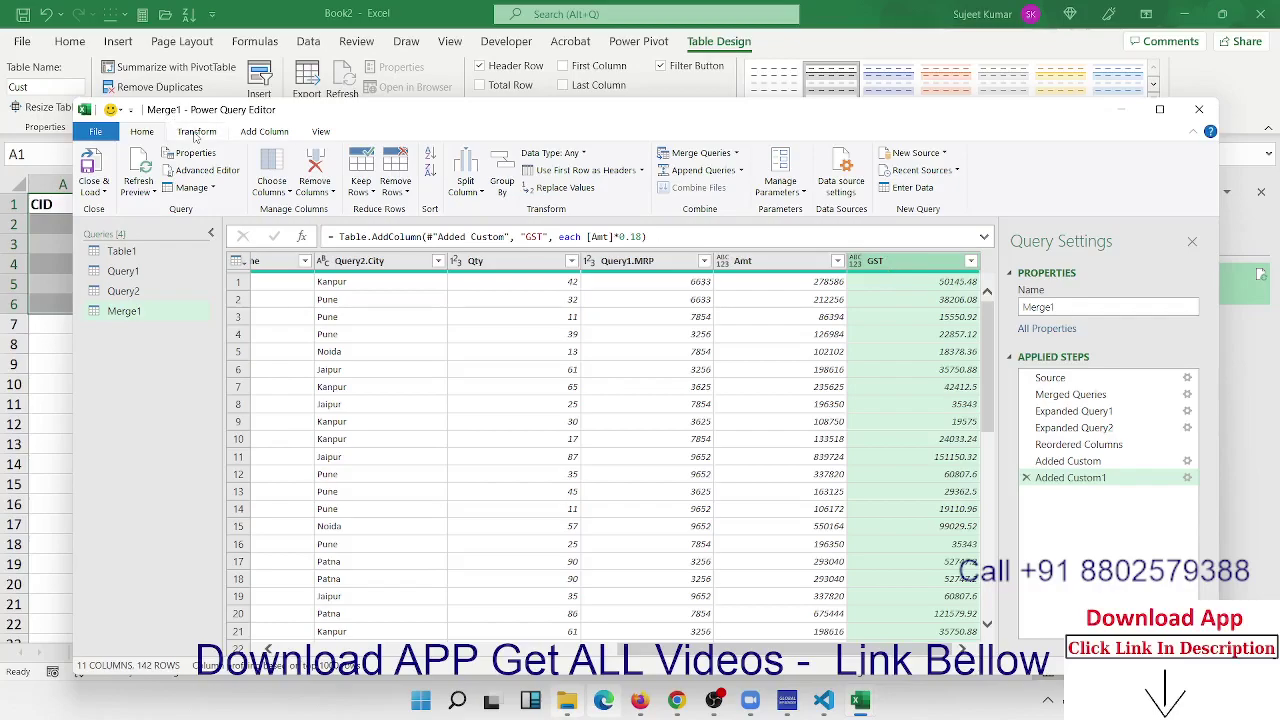
Make GST a Decimal Number column, then browse the Transform and Add Column commands
click(856, 262)
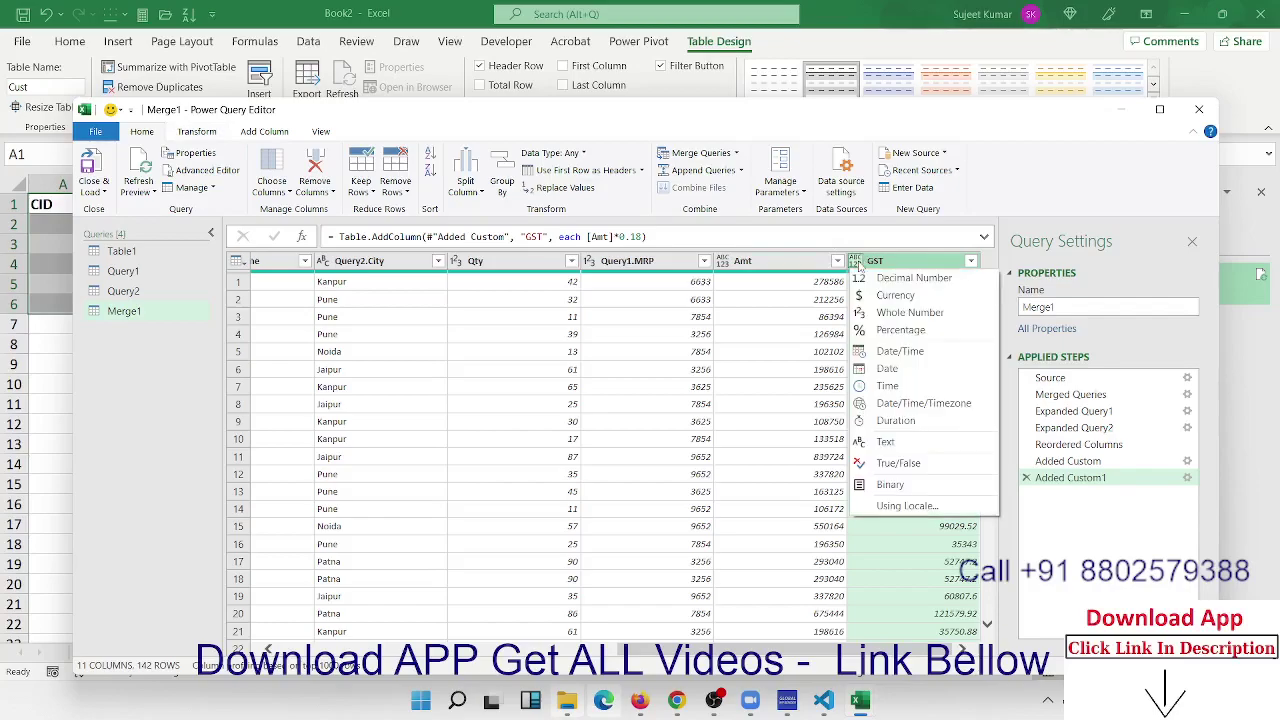
click(872, 281)
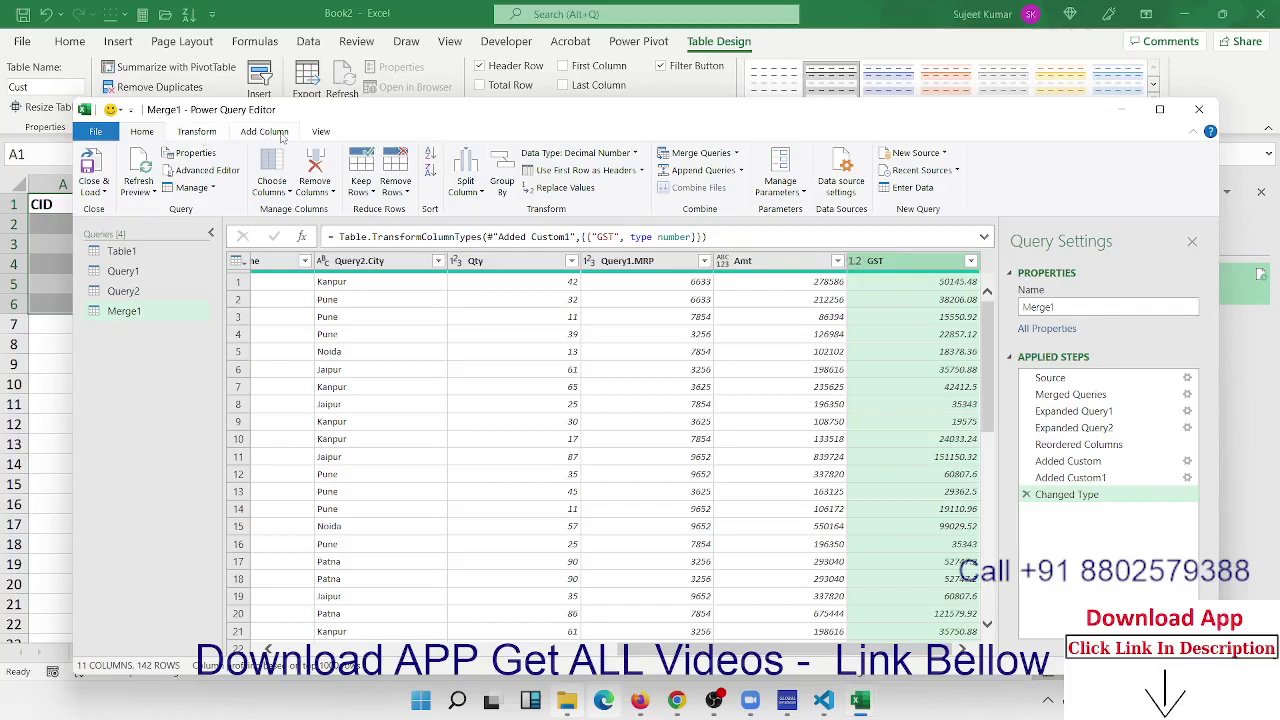
click(217, 134)
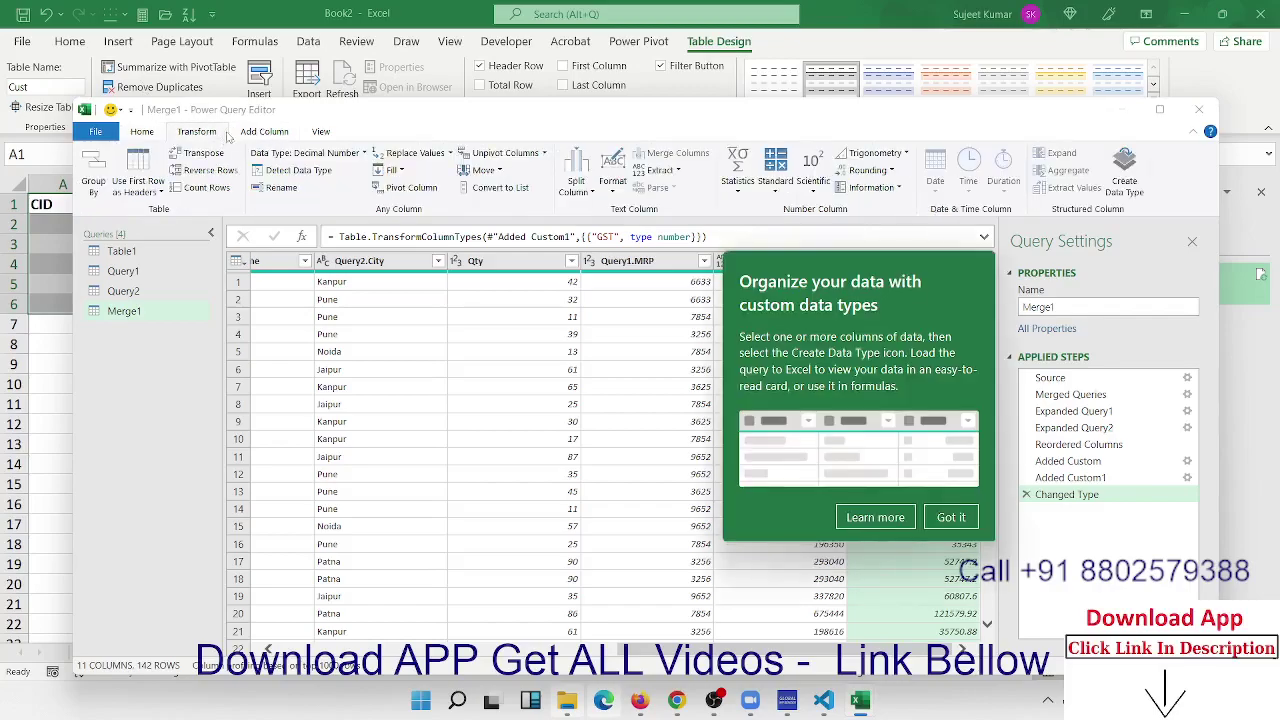
click(950, 517)
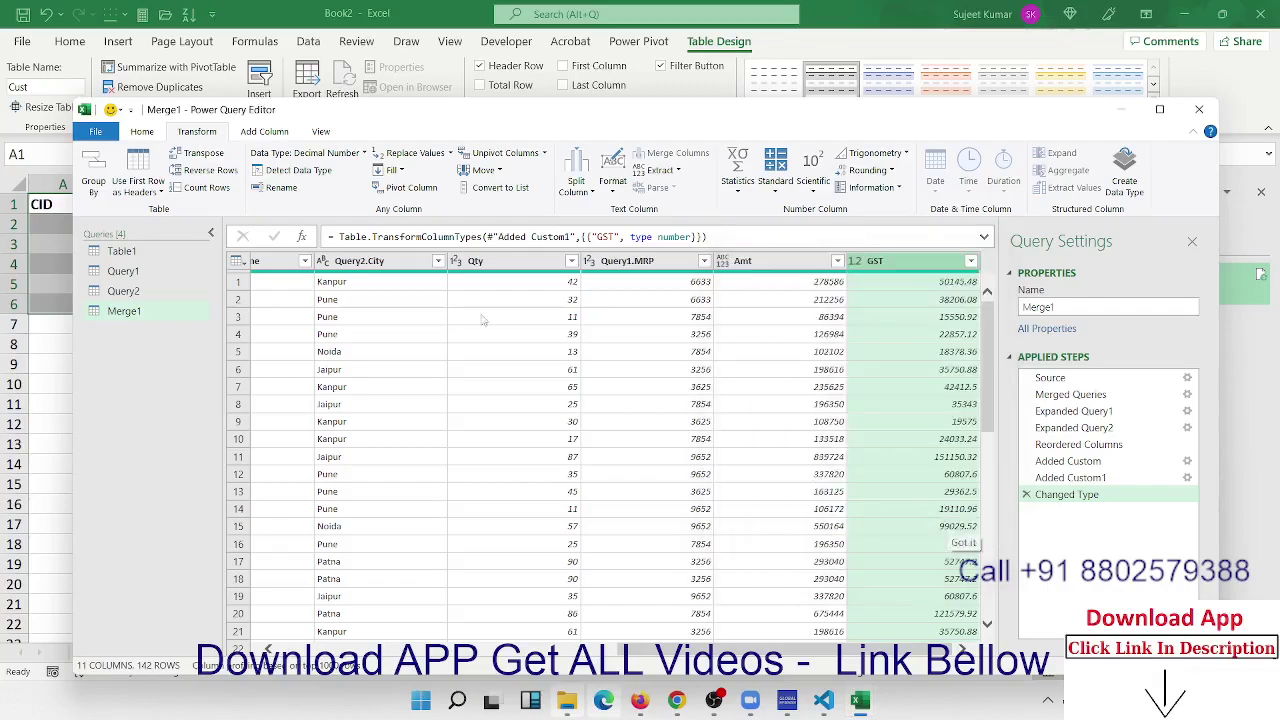
click(266, 132)
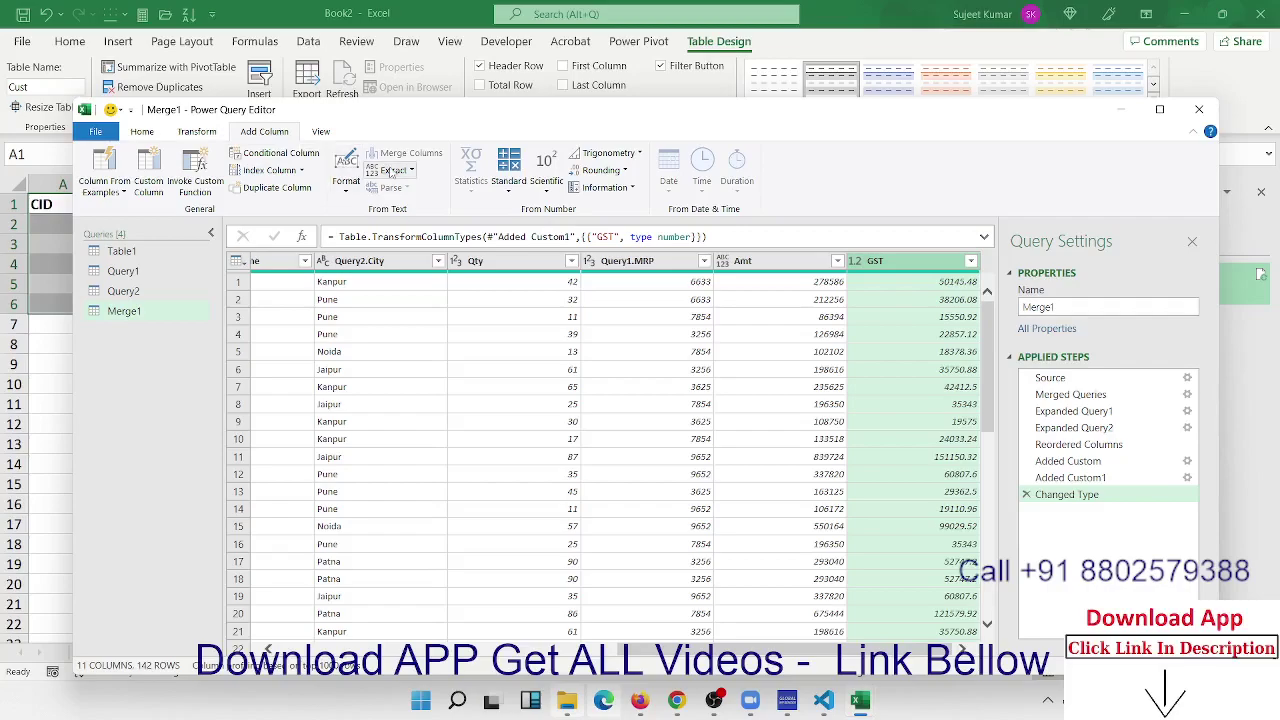
click(390, 171)
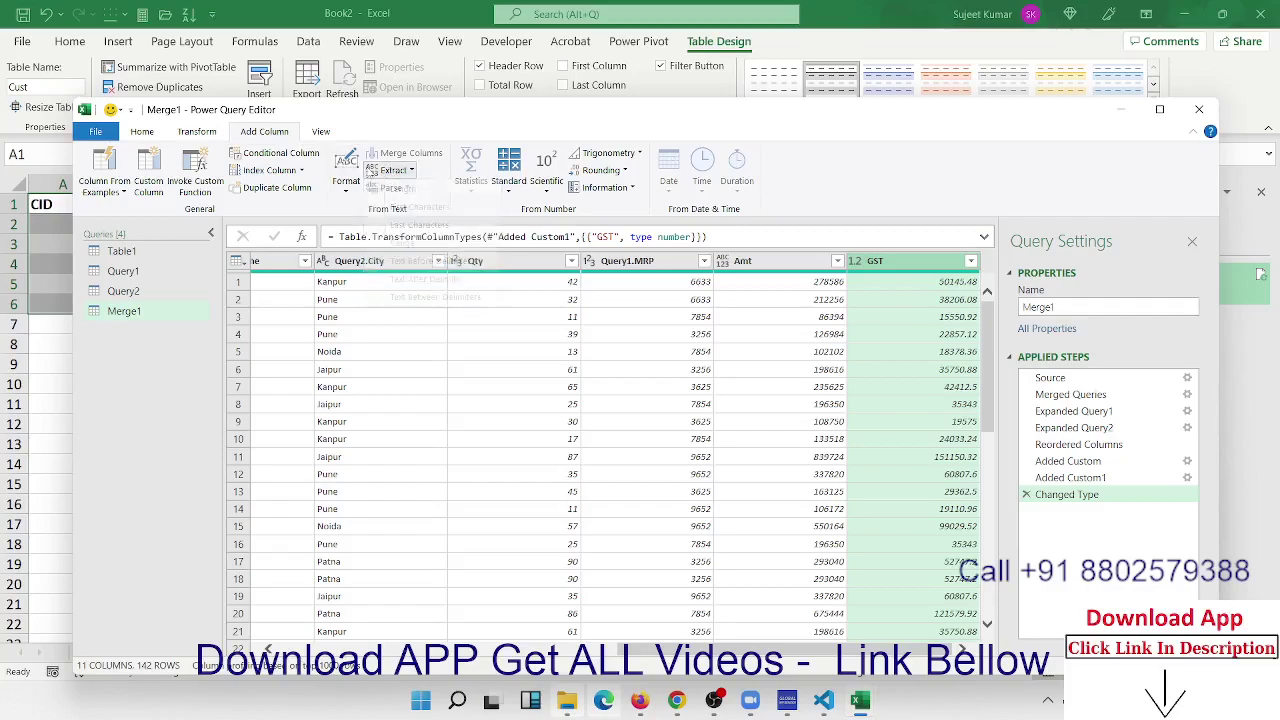
Use Rounding > Round on GST with 0 decimal places to add a Round column
click(349, 188)
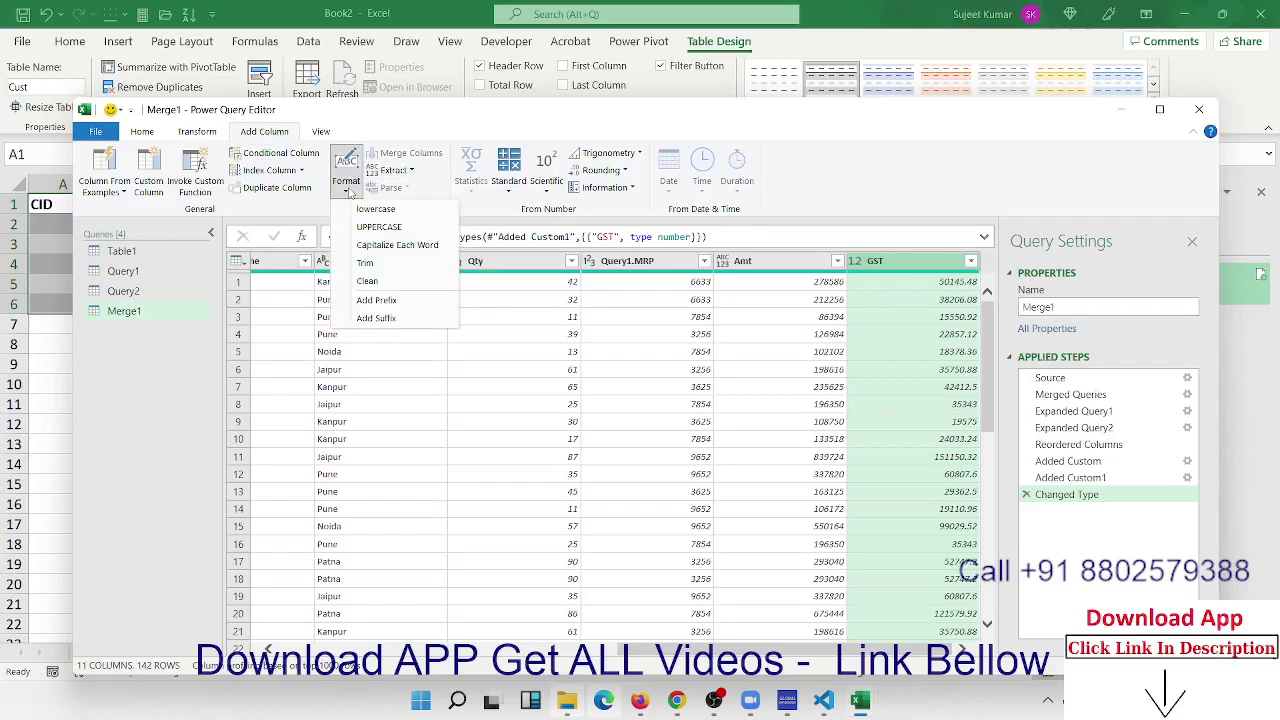
click(349, 190)
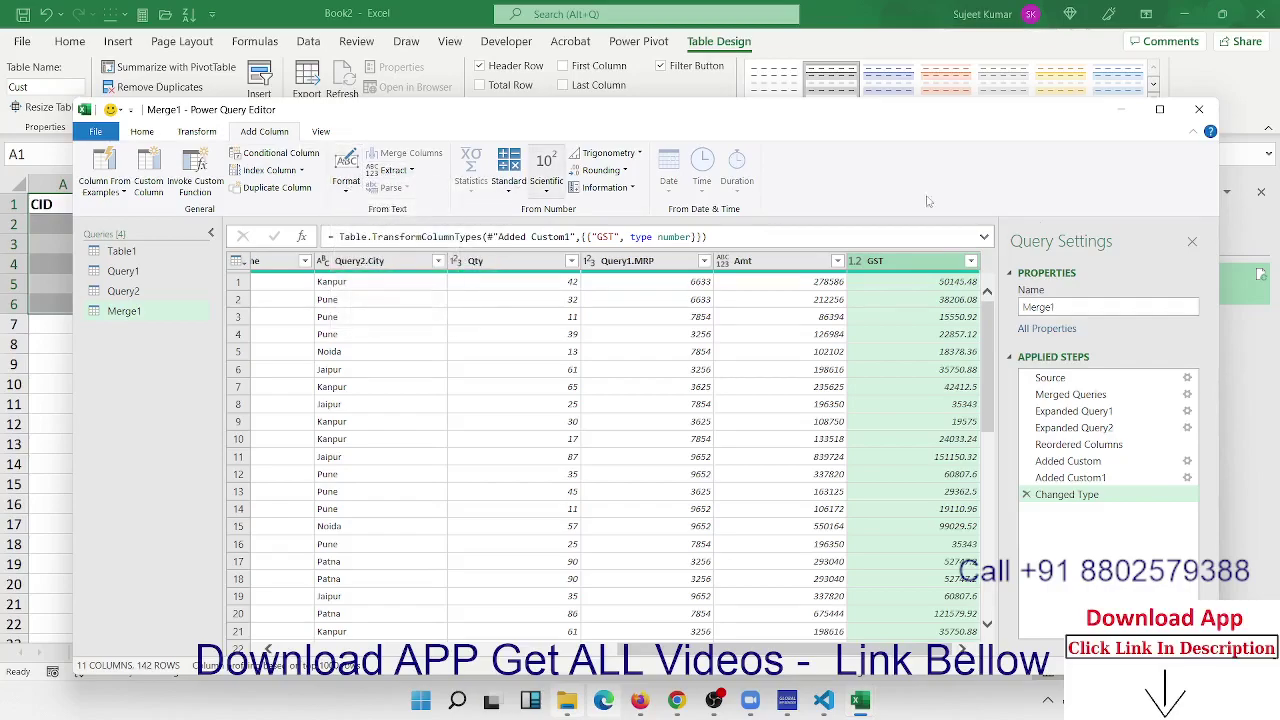
right_click(896, 264)
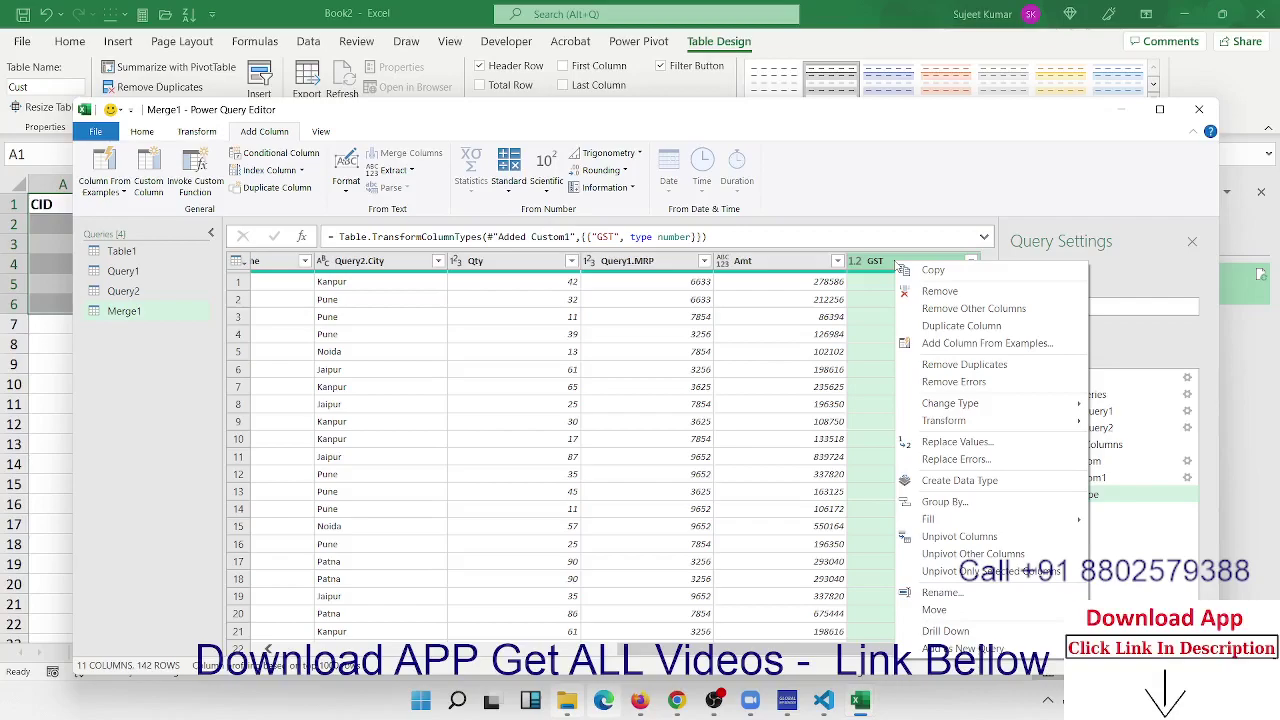
click(870, 266)
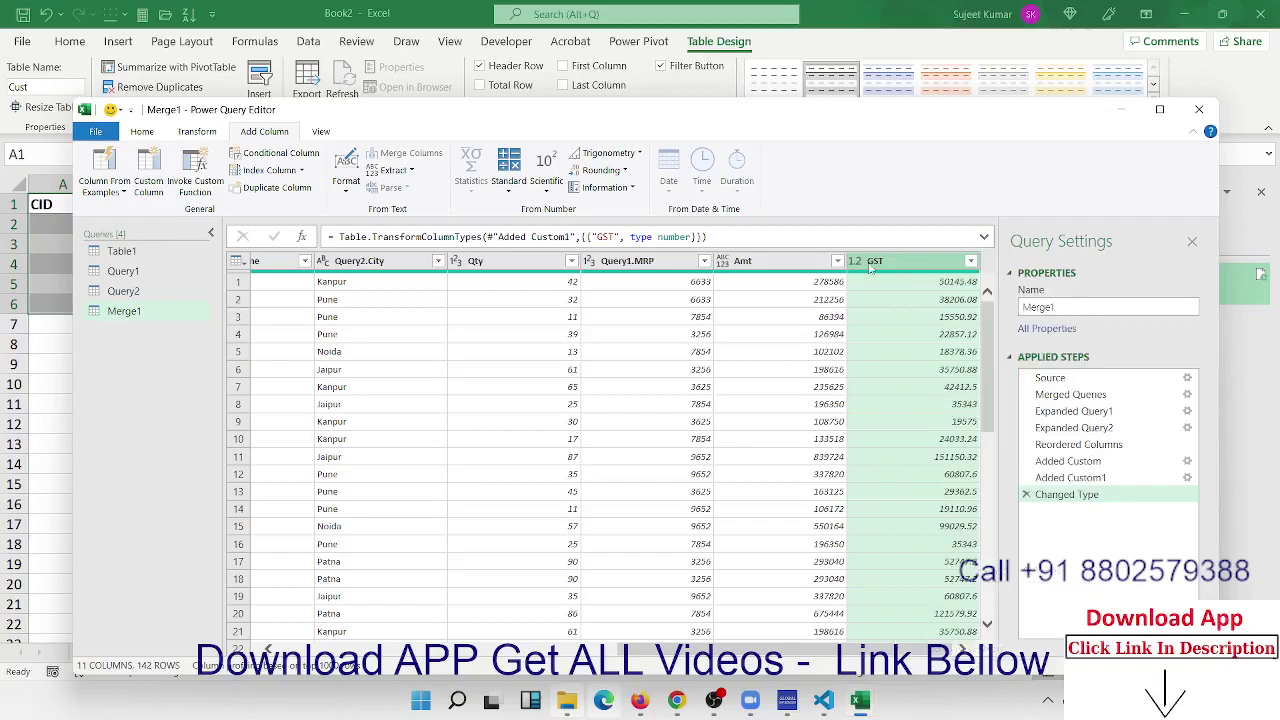
click(623, 172)
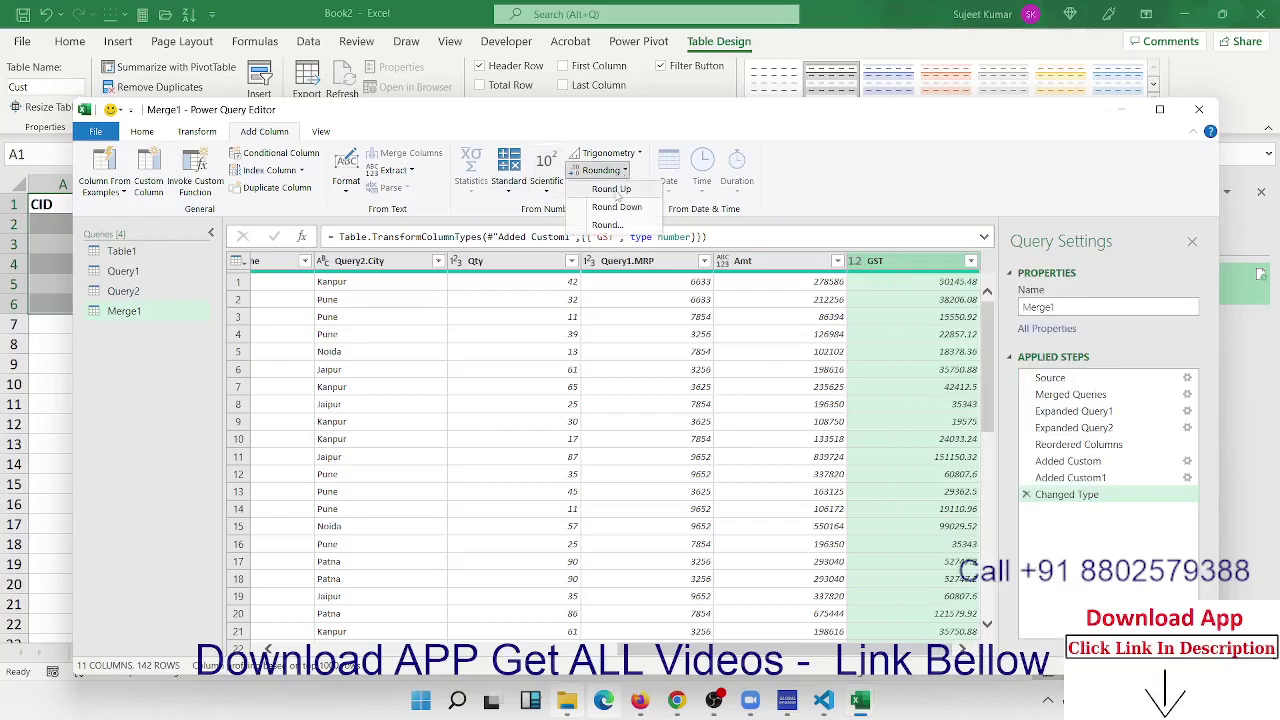
click(607, 225)
text(0)
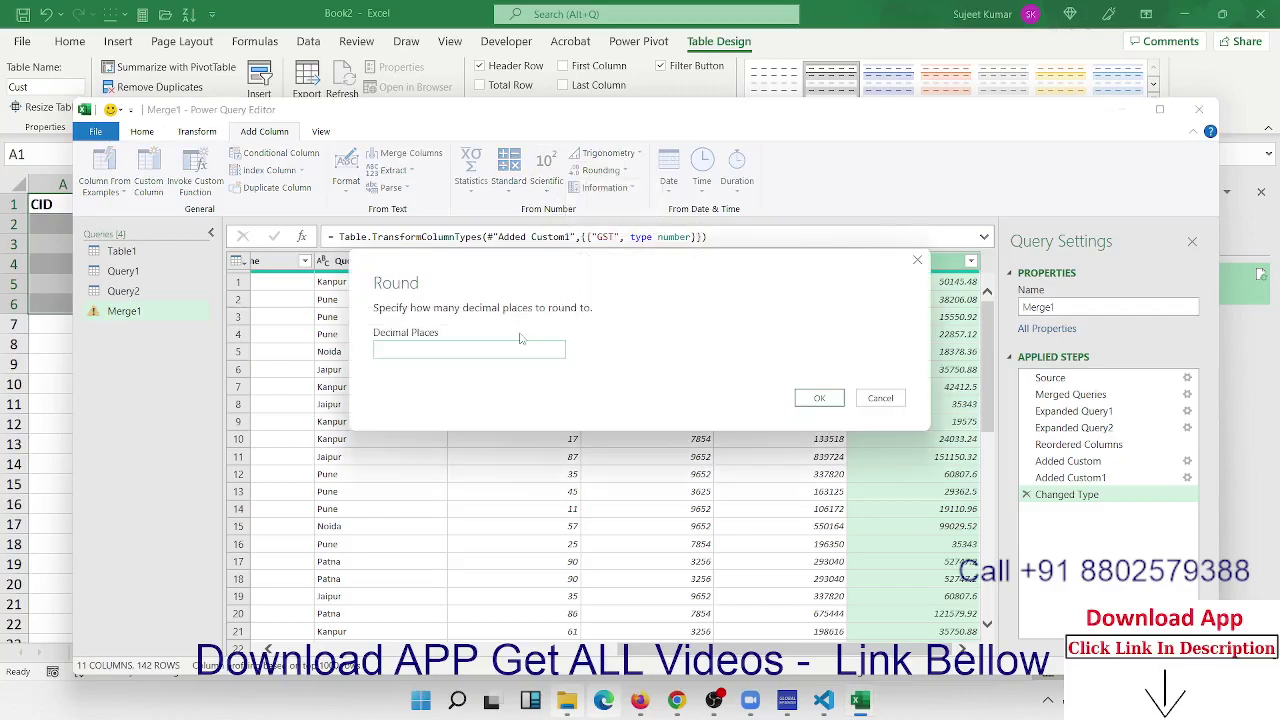
click(819, 398)
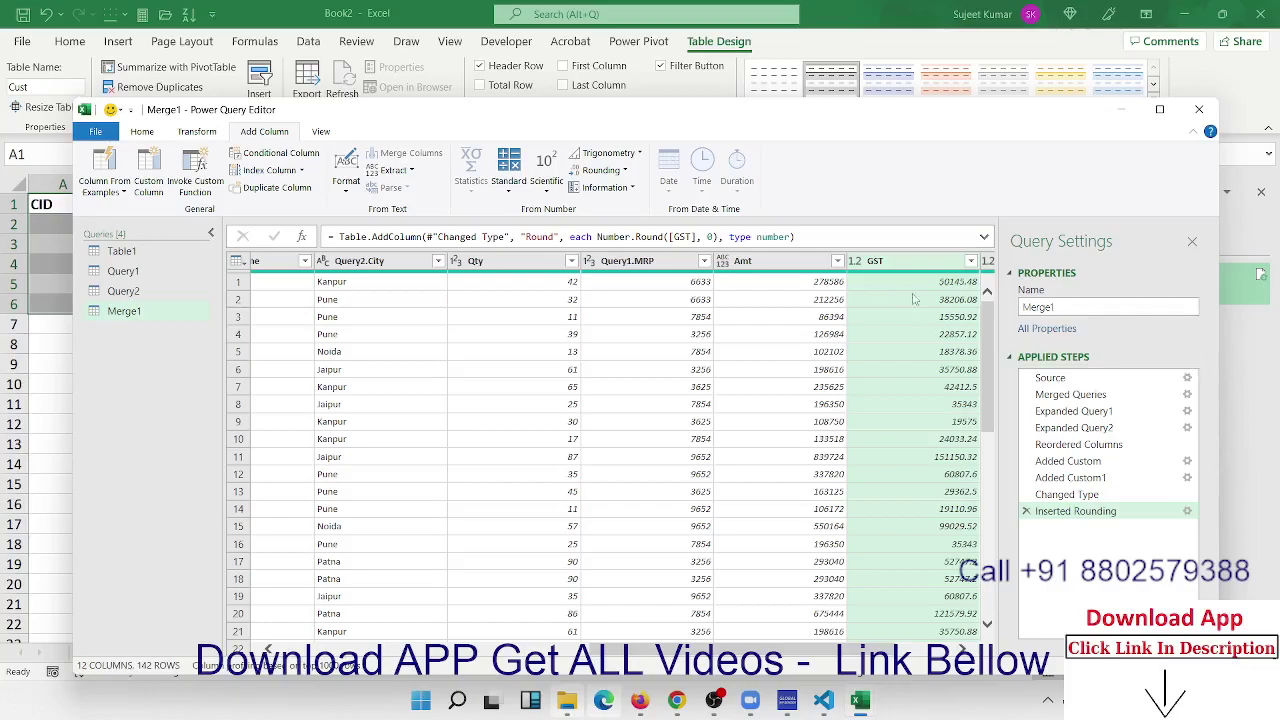
Inspect the GST column and scroll across to select the new Round column
click(938, 334)
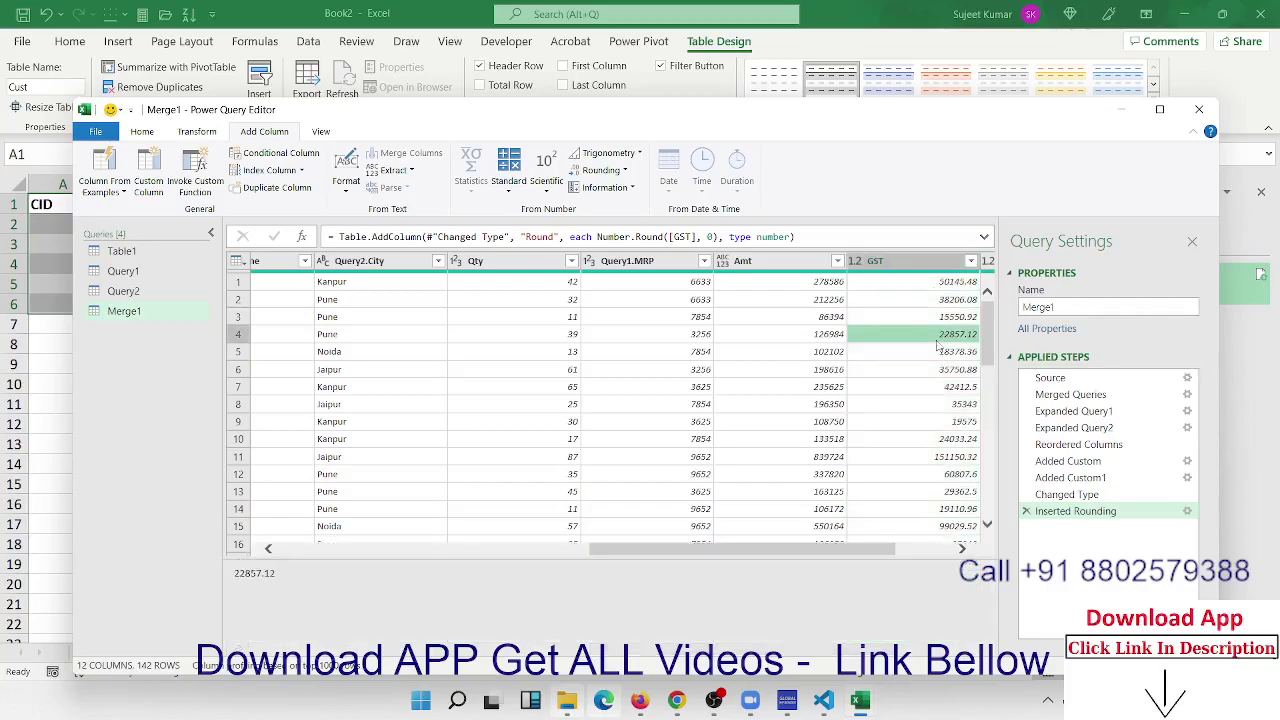
click(921, 264)
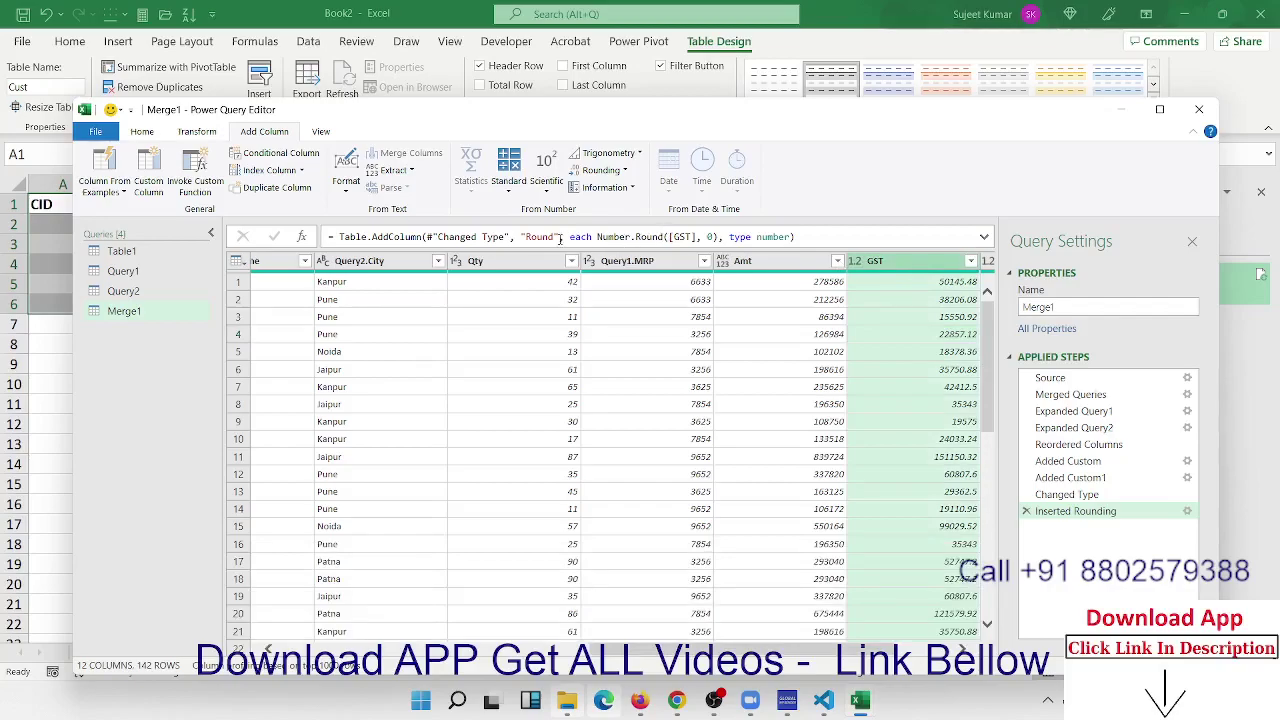
scroll(1003, 444, down, 4)
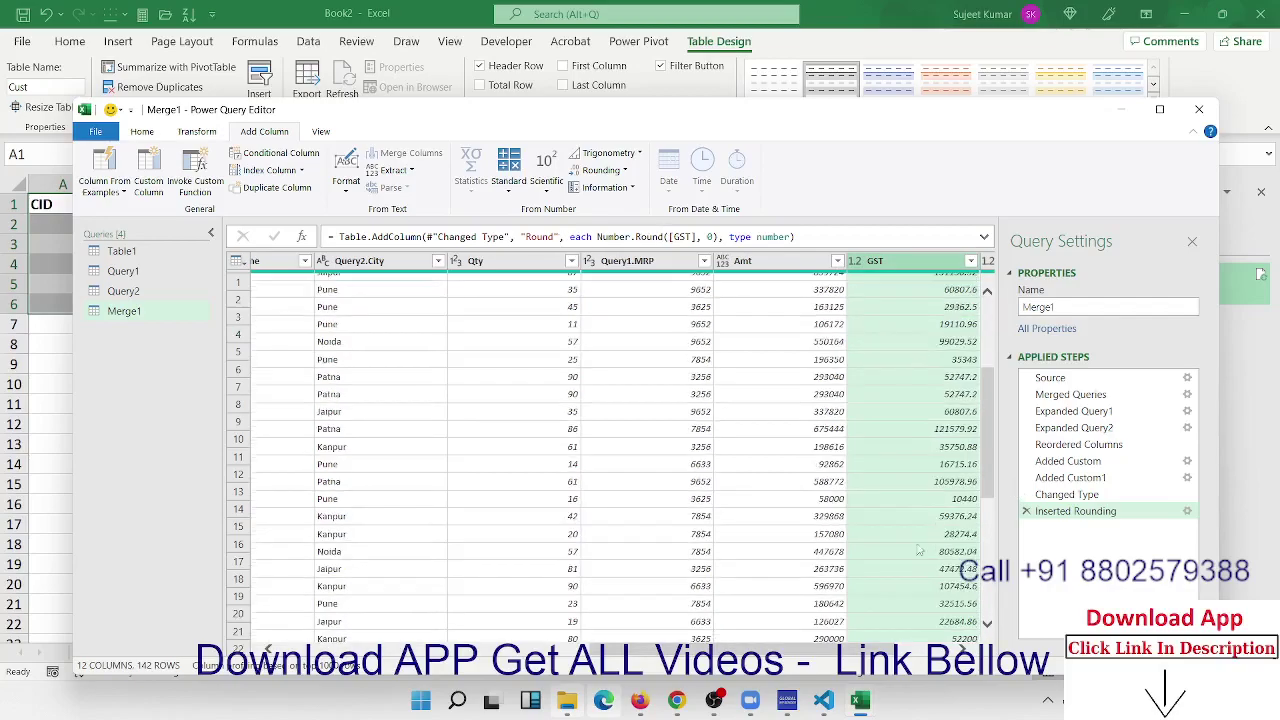
scroll(963, 648, right, 3)
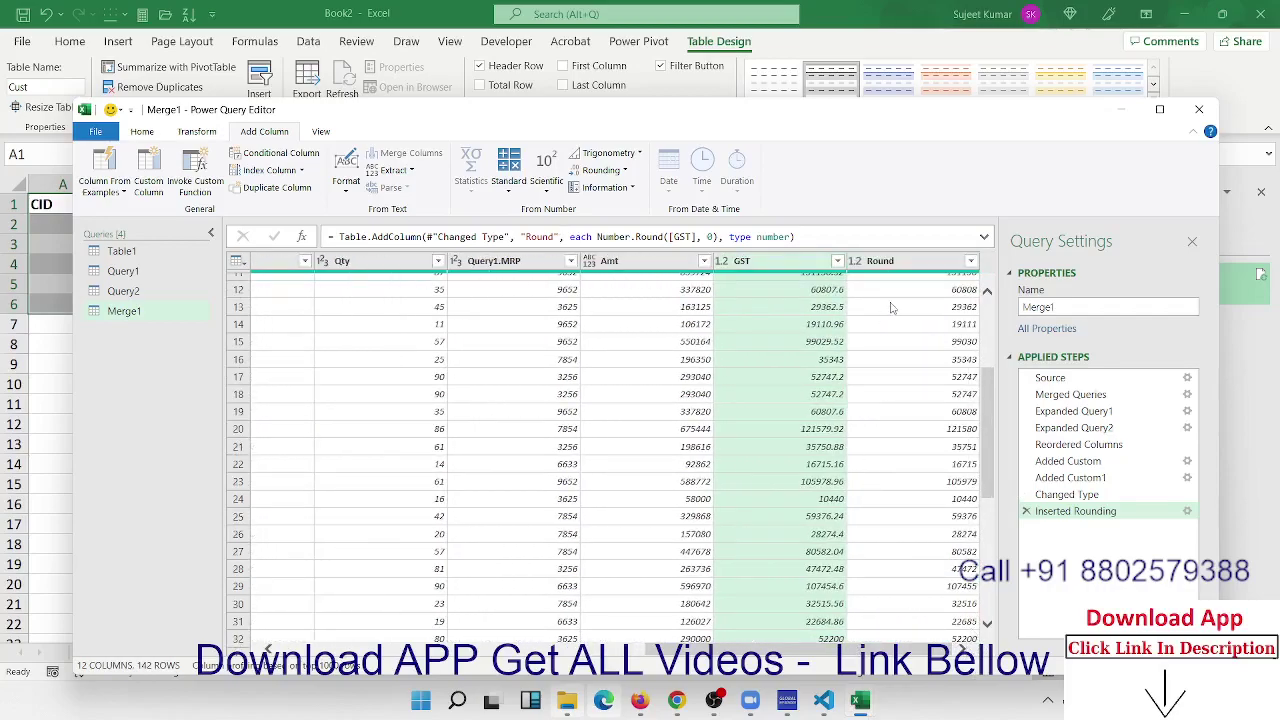
click(894, 306)
click(906, 266)
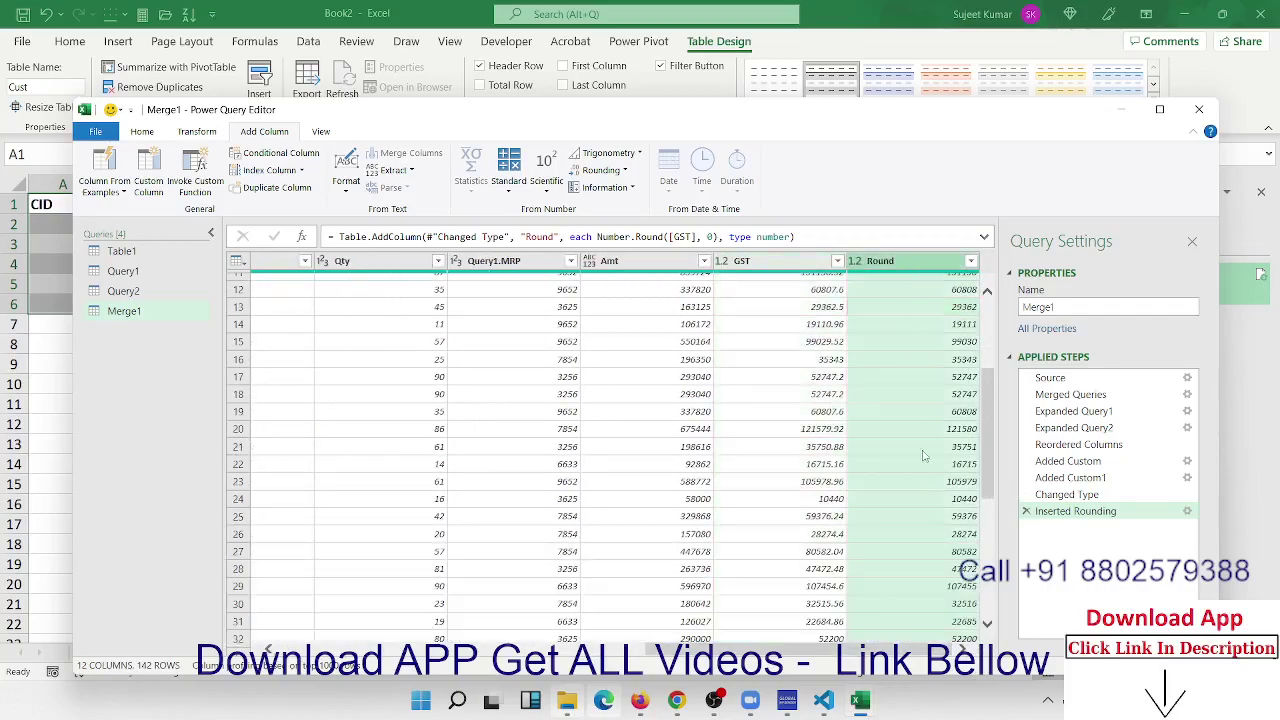
Compare GST and rounded values in rows 12 and 1, then view the Changed Type step
click(800, 289)
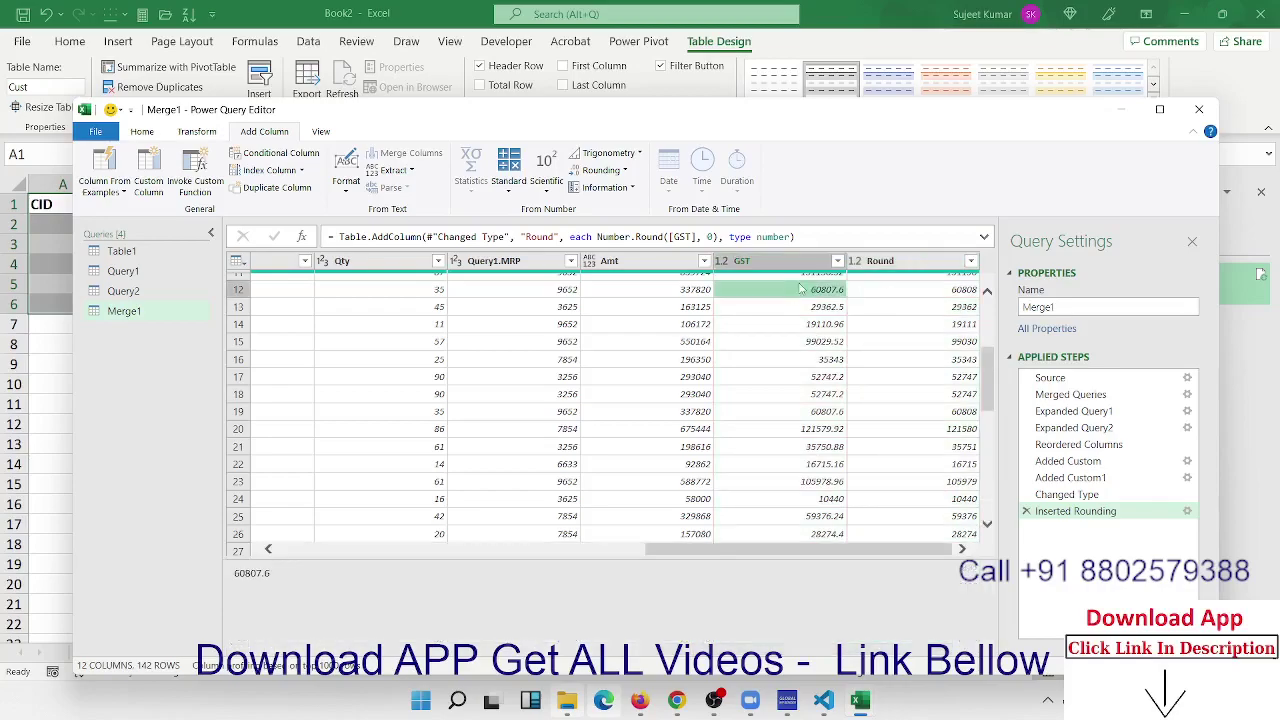
click(890, 292)
click(795, 290)
scroll(795, 300, up, 4)
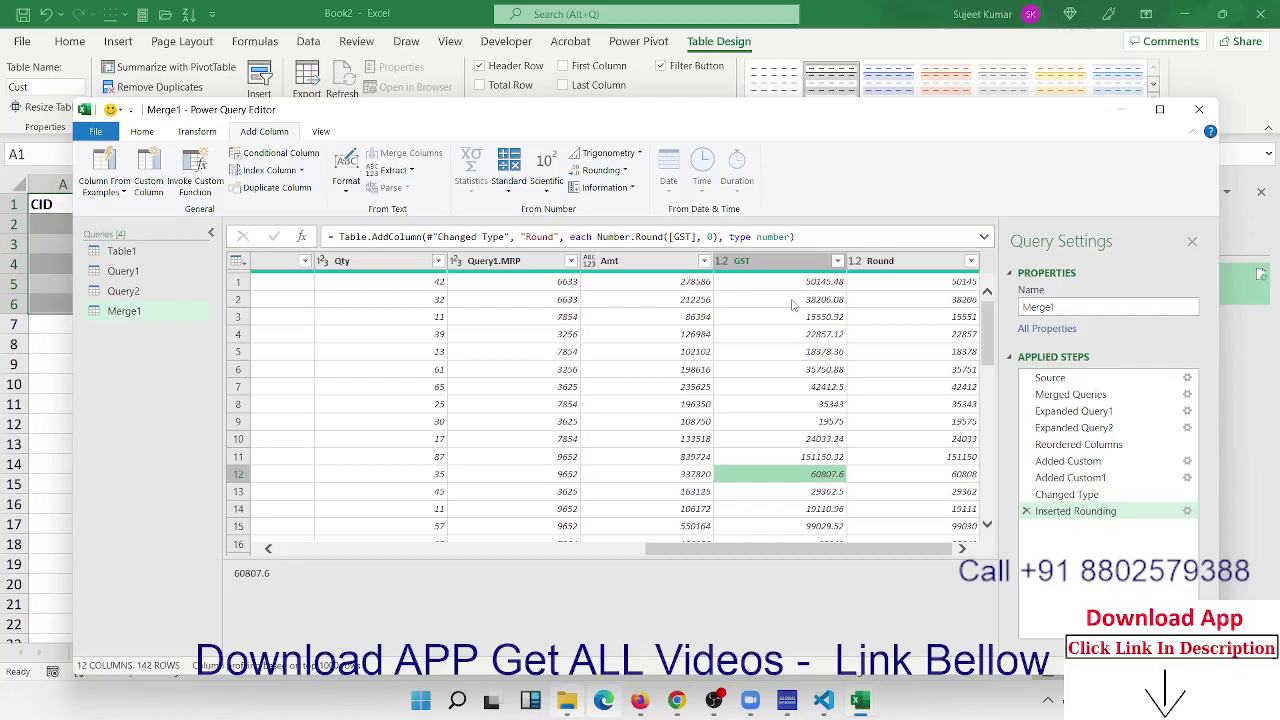
click(797, 285)
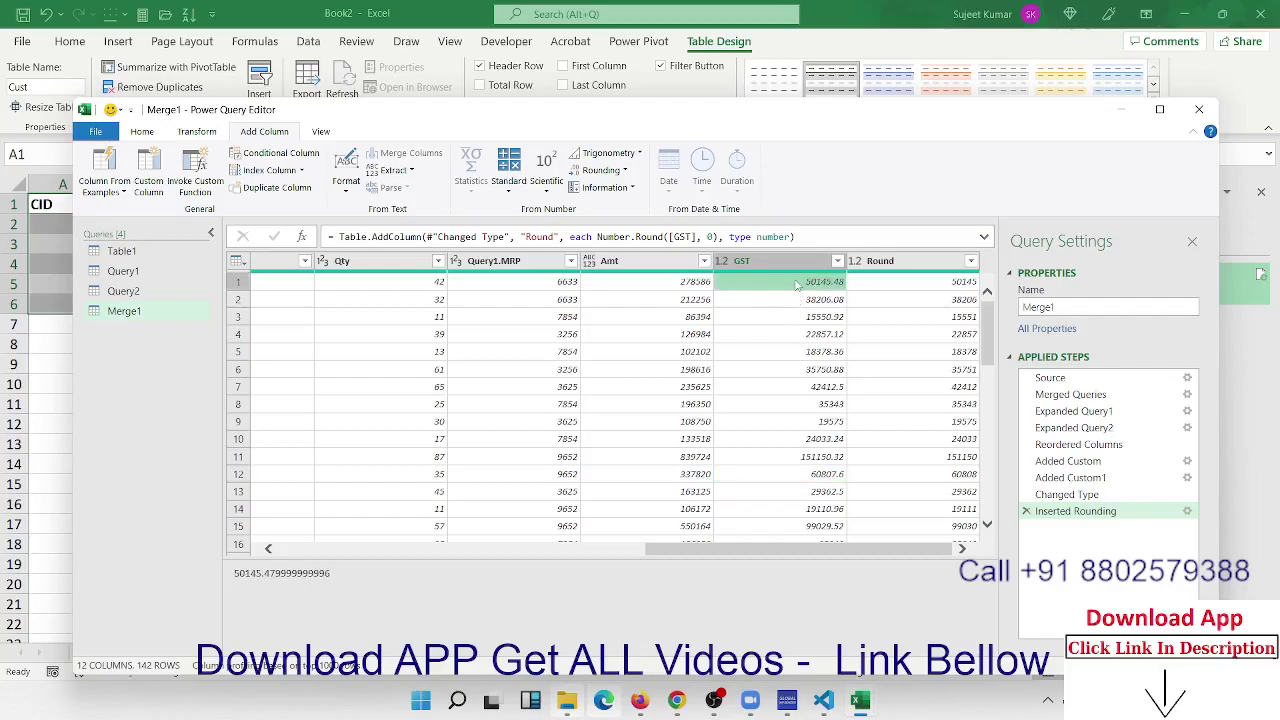
click(933, 290)
click(1078, 494)
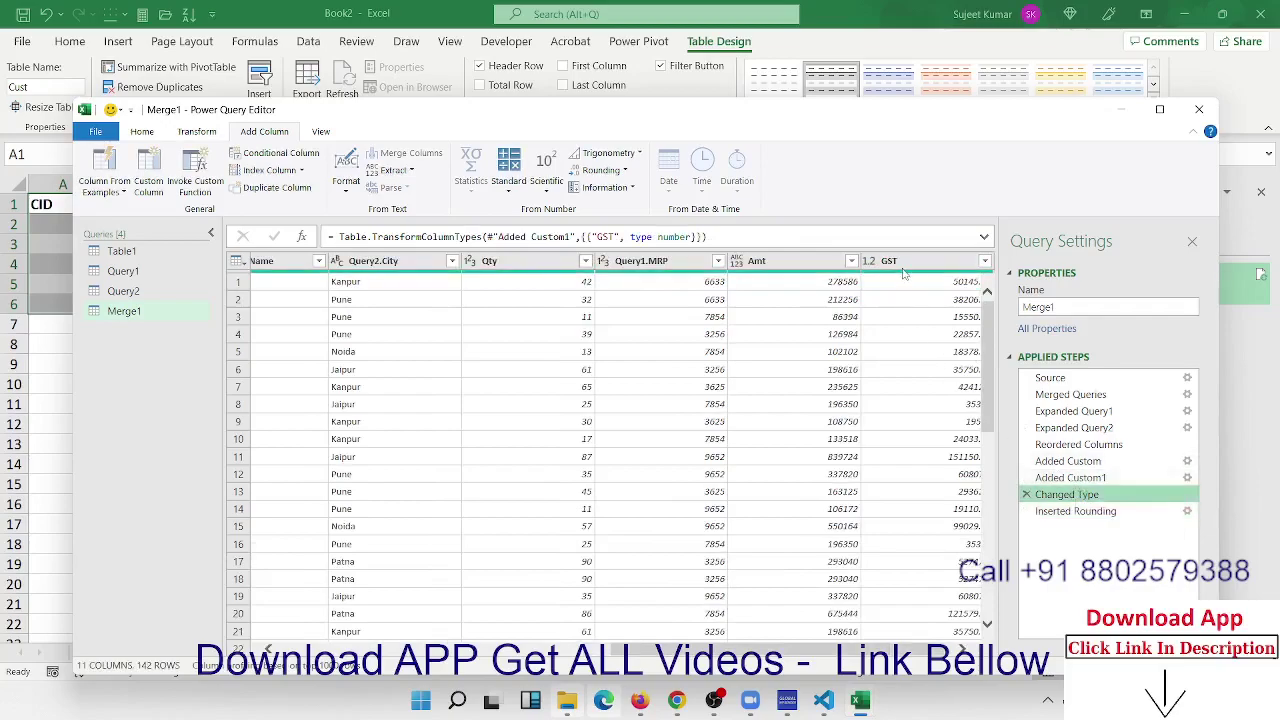
Dismiss the GST column menu and cancel the Insert Step prompt
click(892, 268)
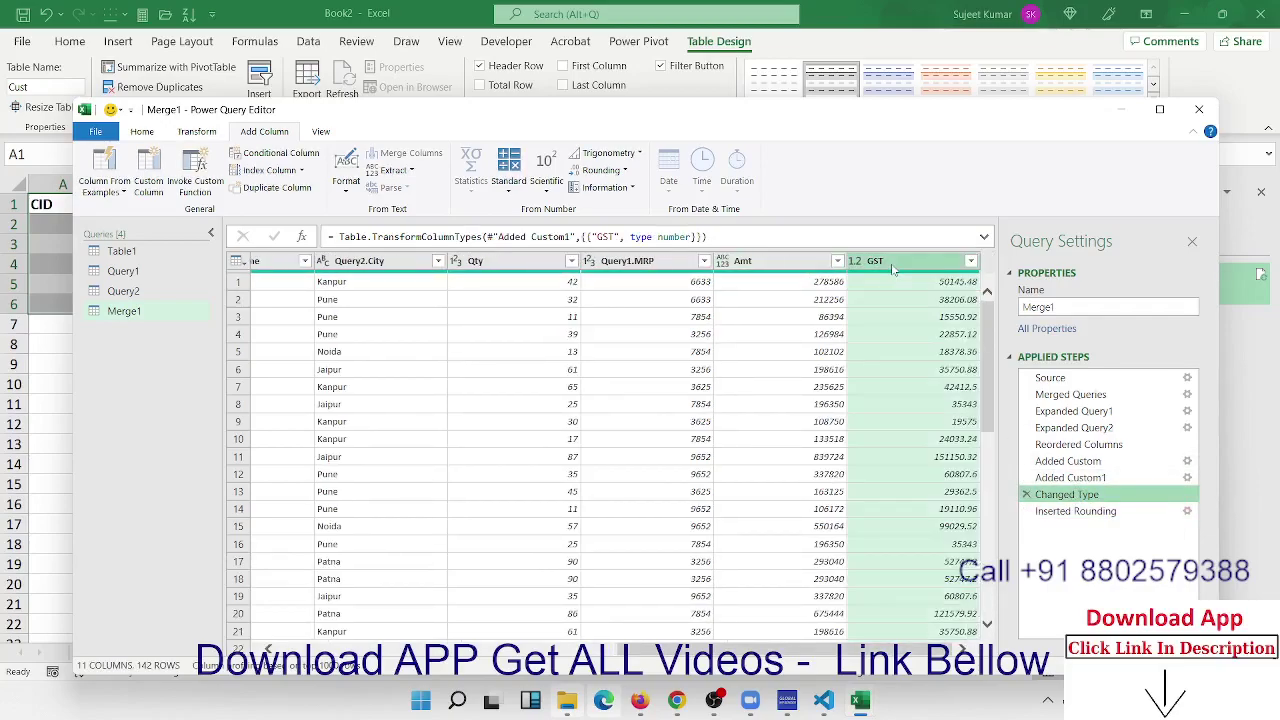
right_click(893, 268)
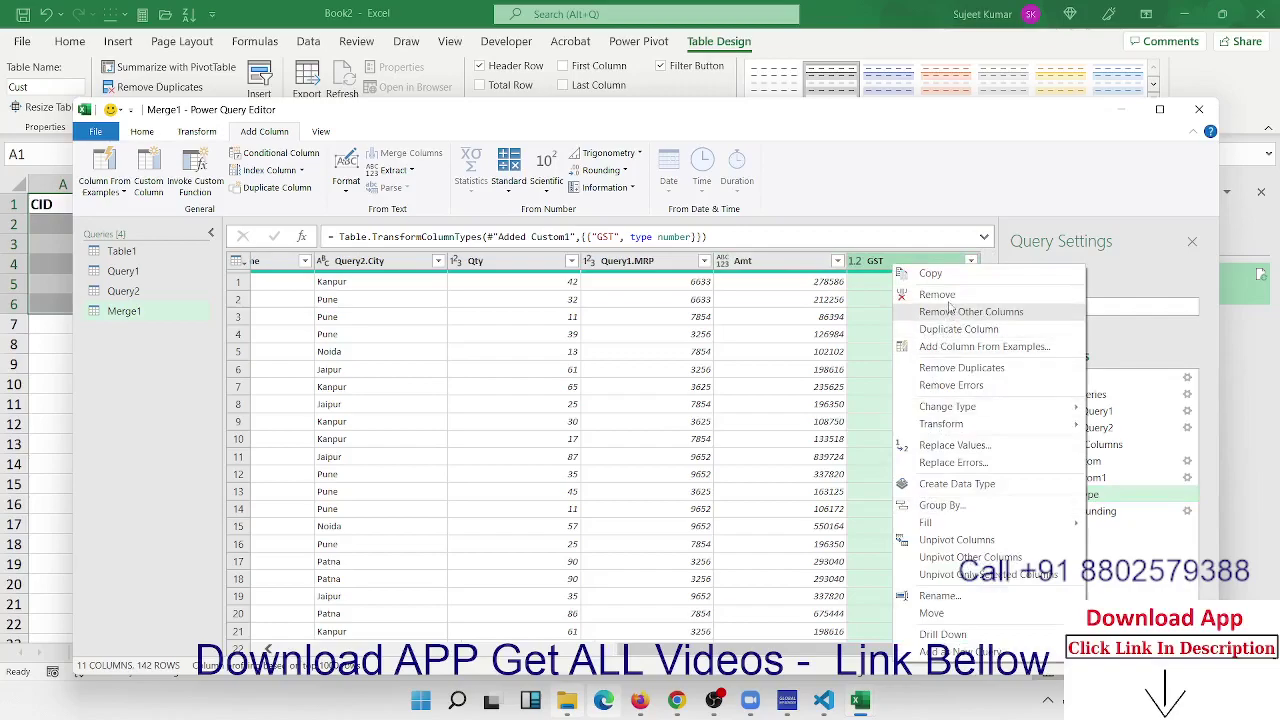
click(850, 302)
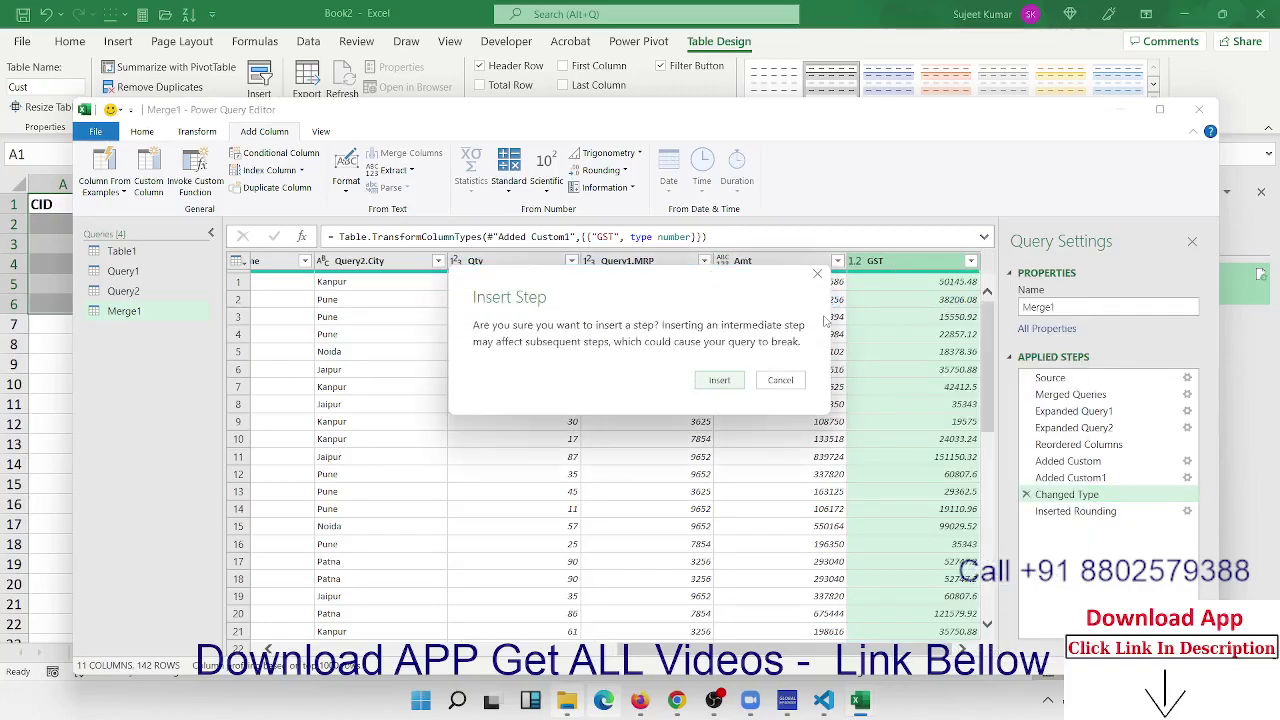
click(779, 380)
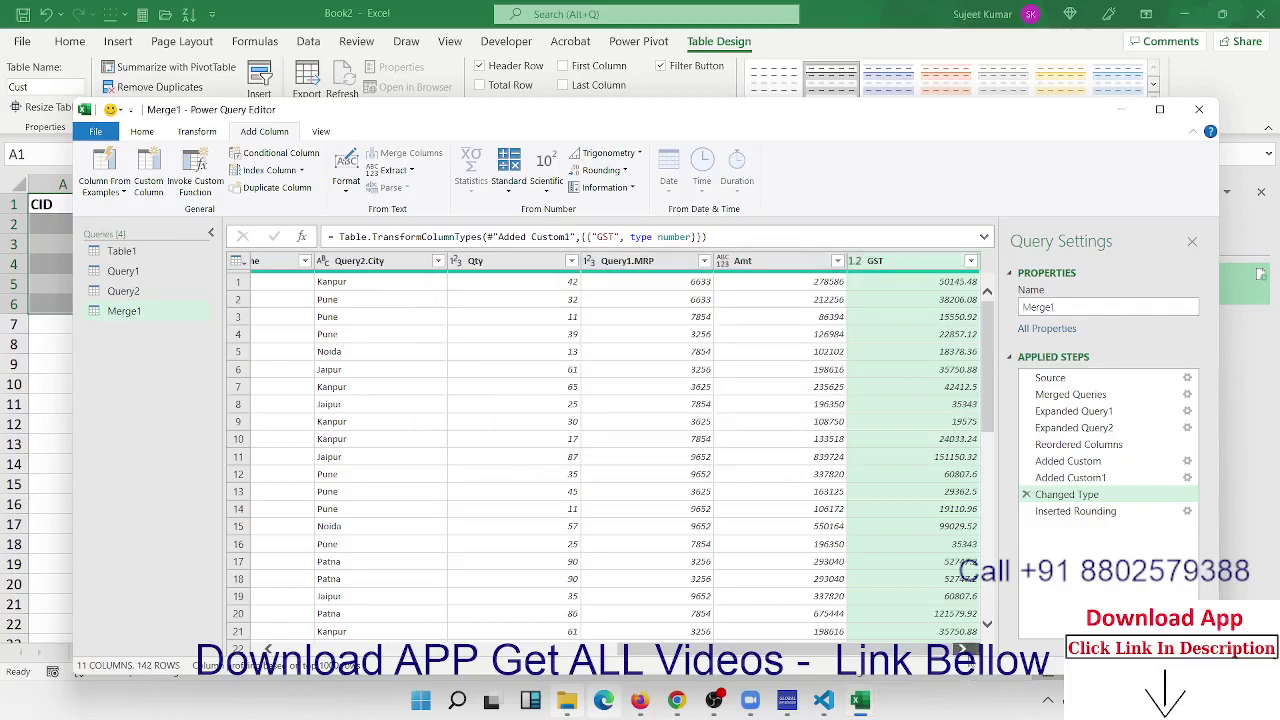
Preview the Inserted Rounding step's Round column, then delete that step from Applied Steps
drag(909, 650, 982, 654)
click(1058, 514)
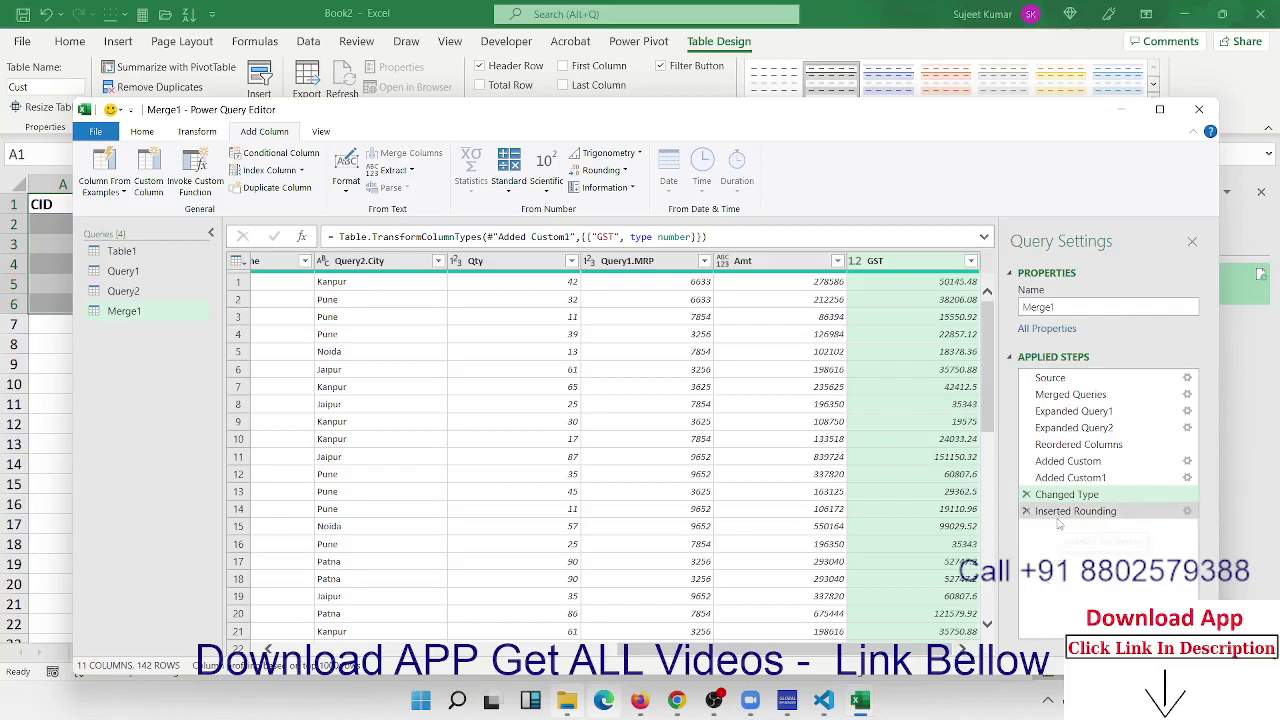
click(962, 649)
click(962, 649)
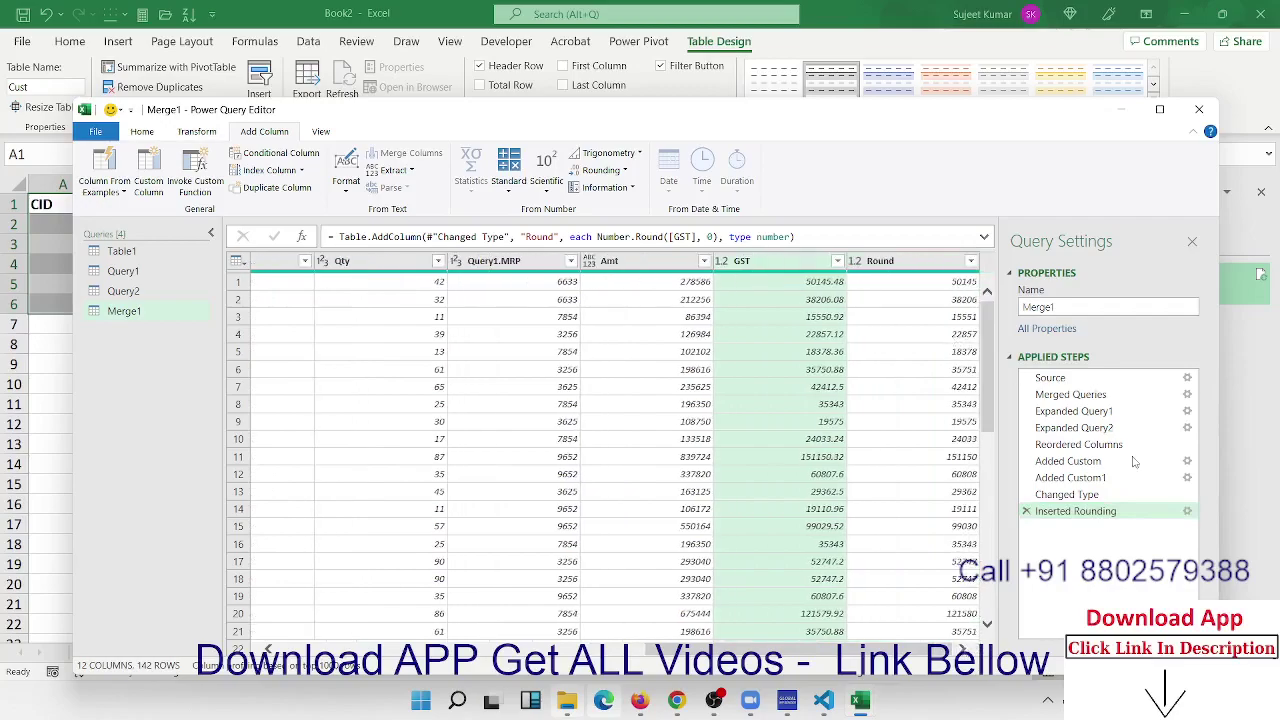
click(1025, 511)
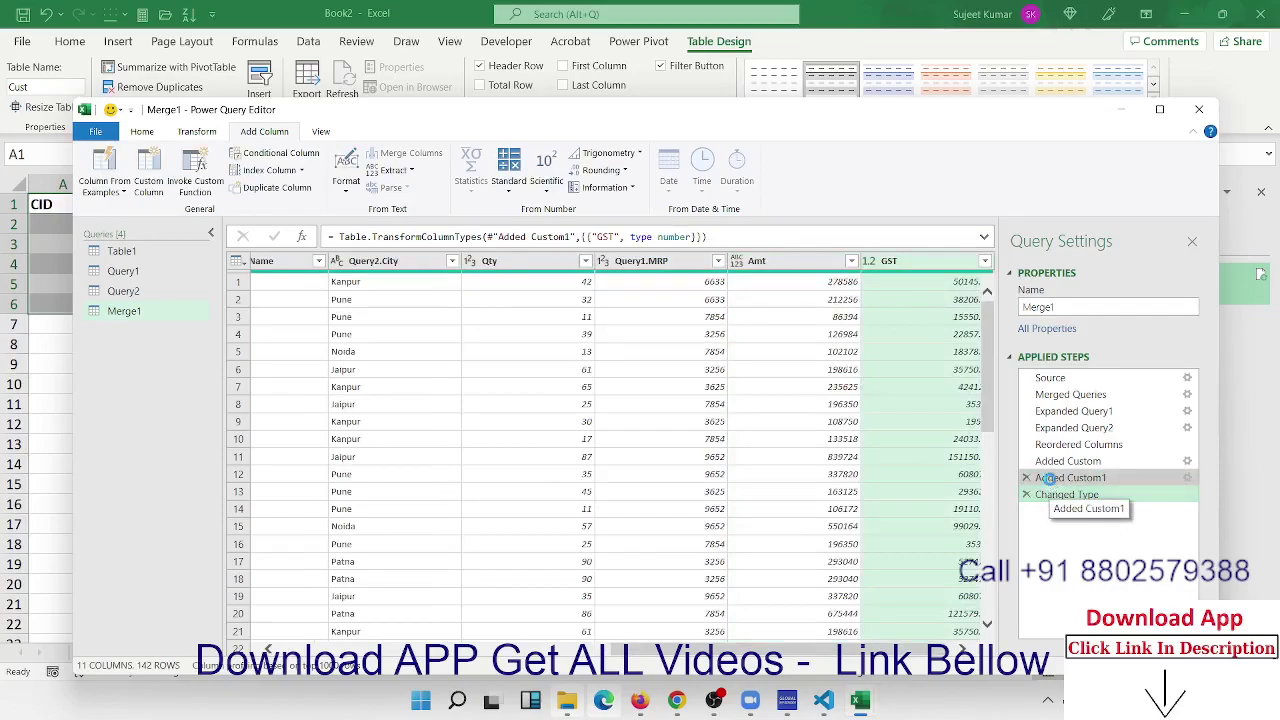
click(1068, 478)
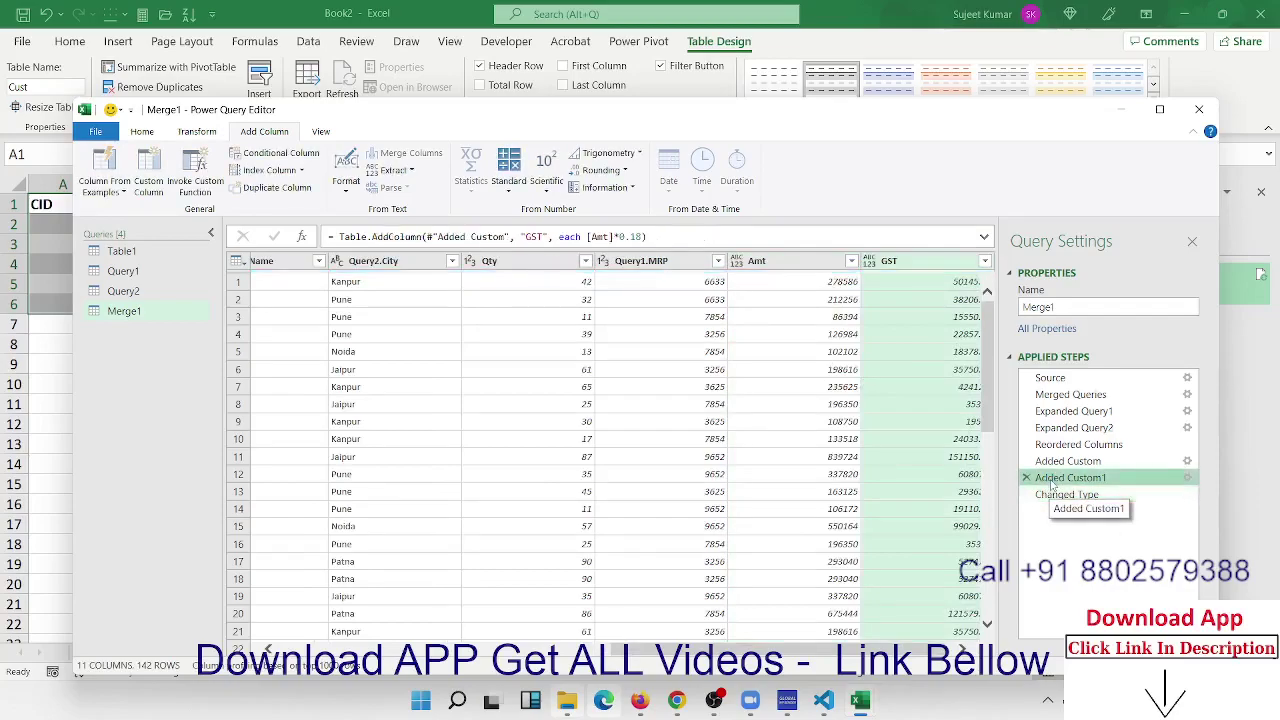
click(927, 317)
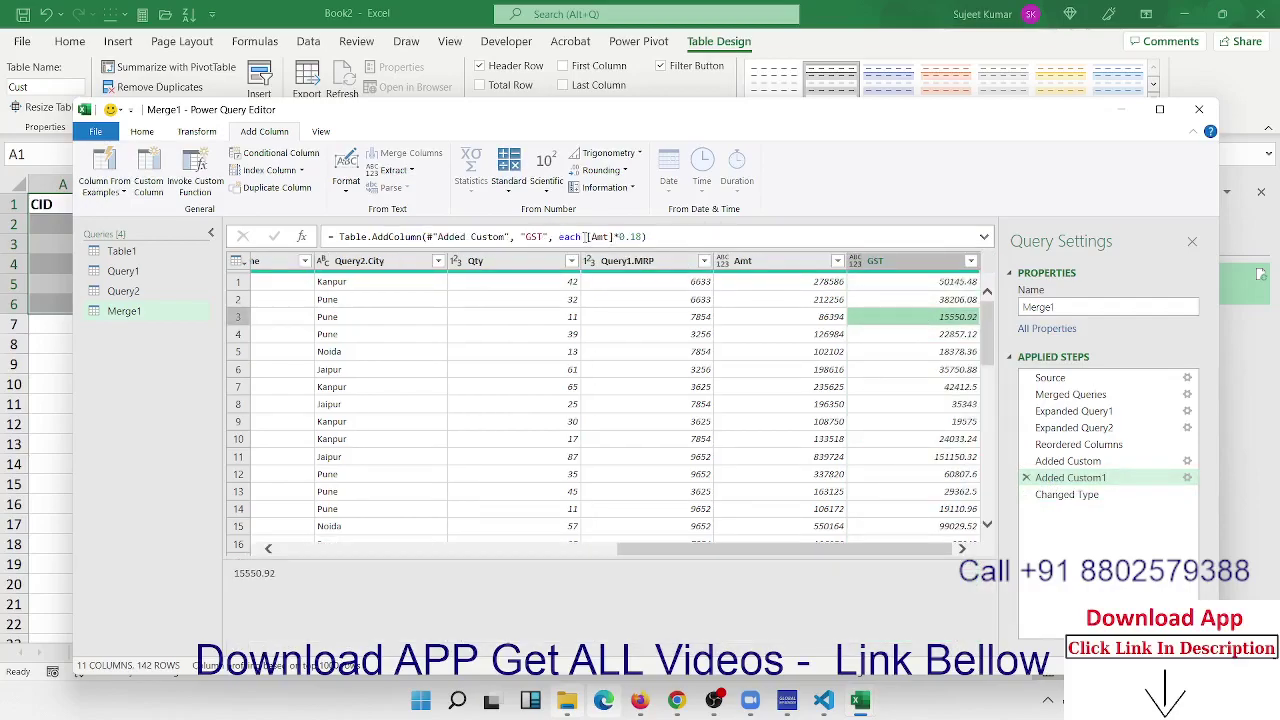
click(586, 237)
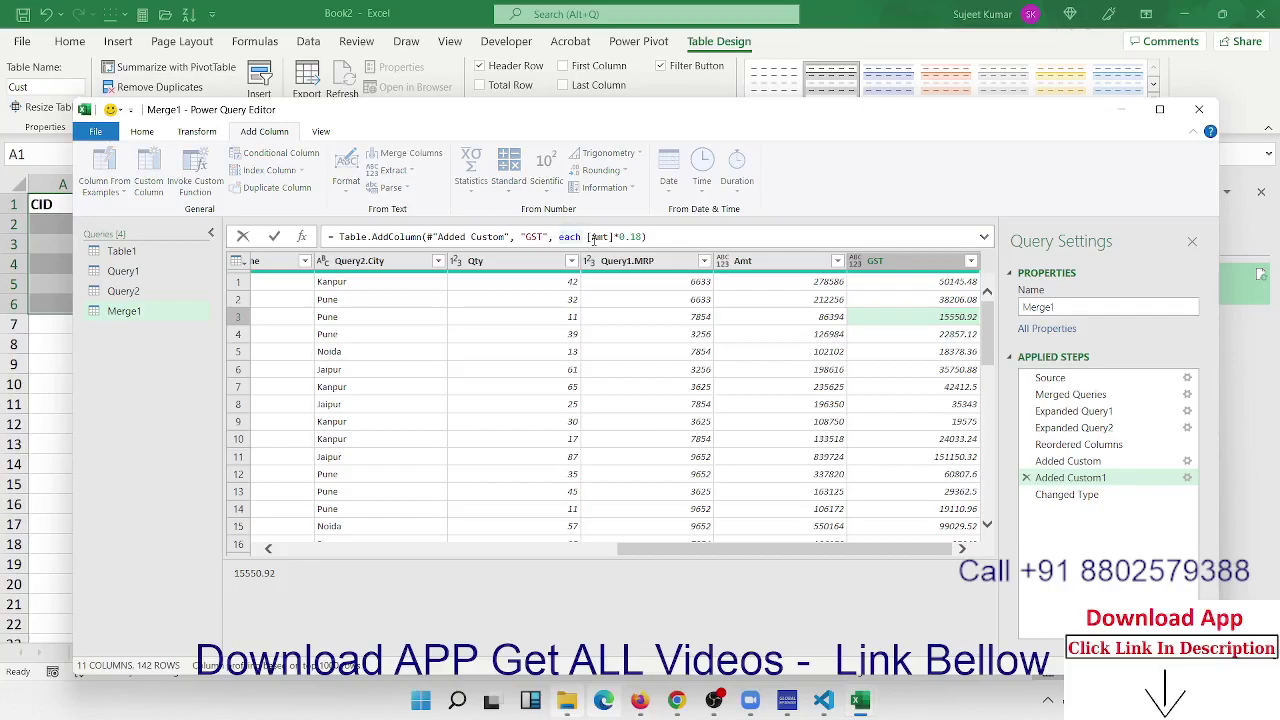
double_click(598, 237)
text(r)
text(oun)
text(d)
text(()
key(Right)
key(Right)
key(Right)
key(Right)
key(Right)
key(Right)
key(Right)
key(Right)
key(Right)
key(Right)
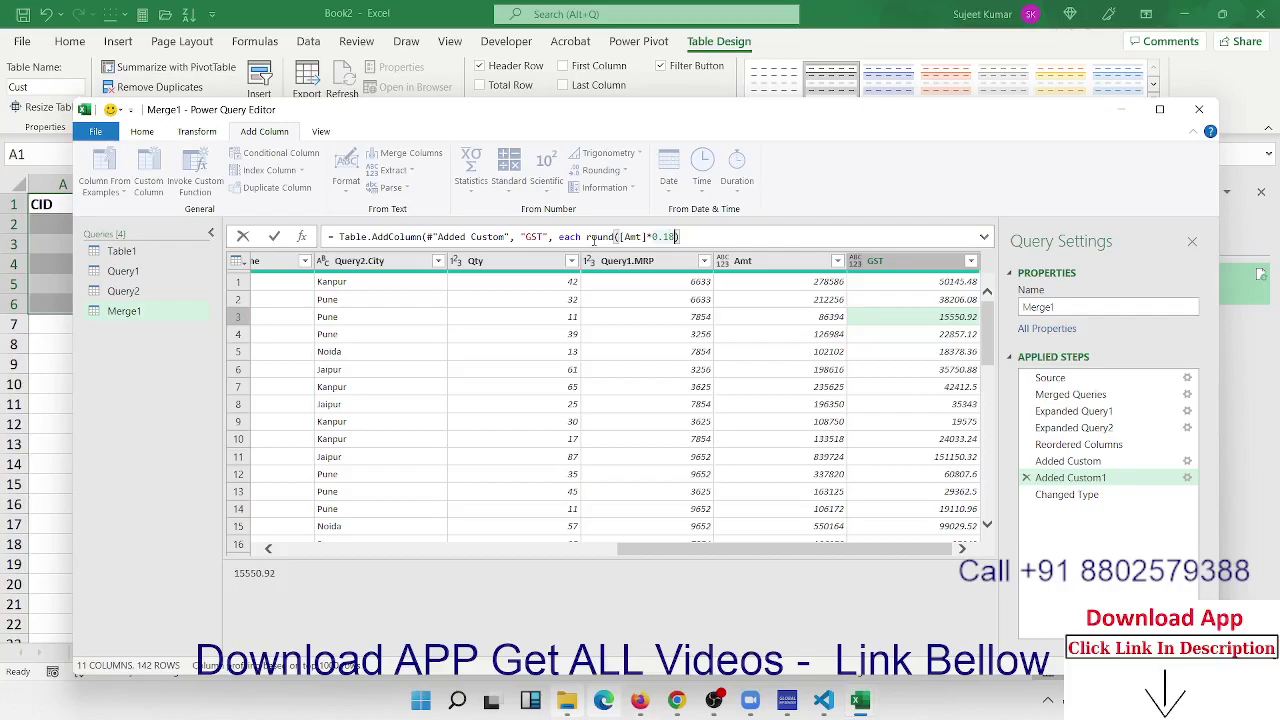
text(,0))
key(Return)
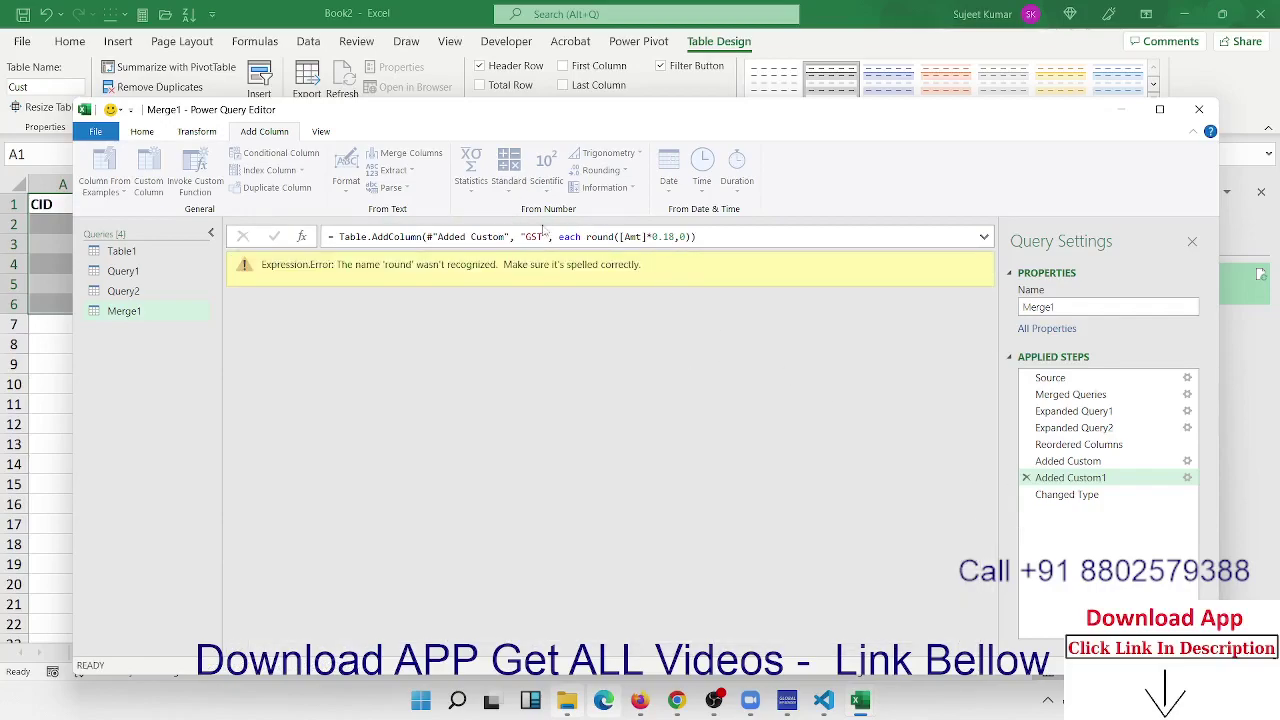
click(583, 237)
key(Delete)
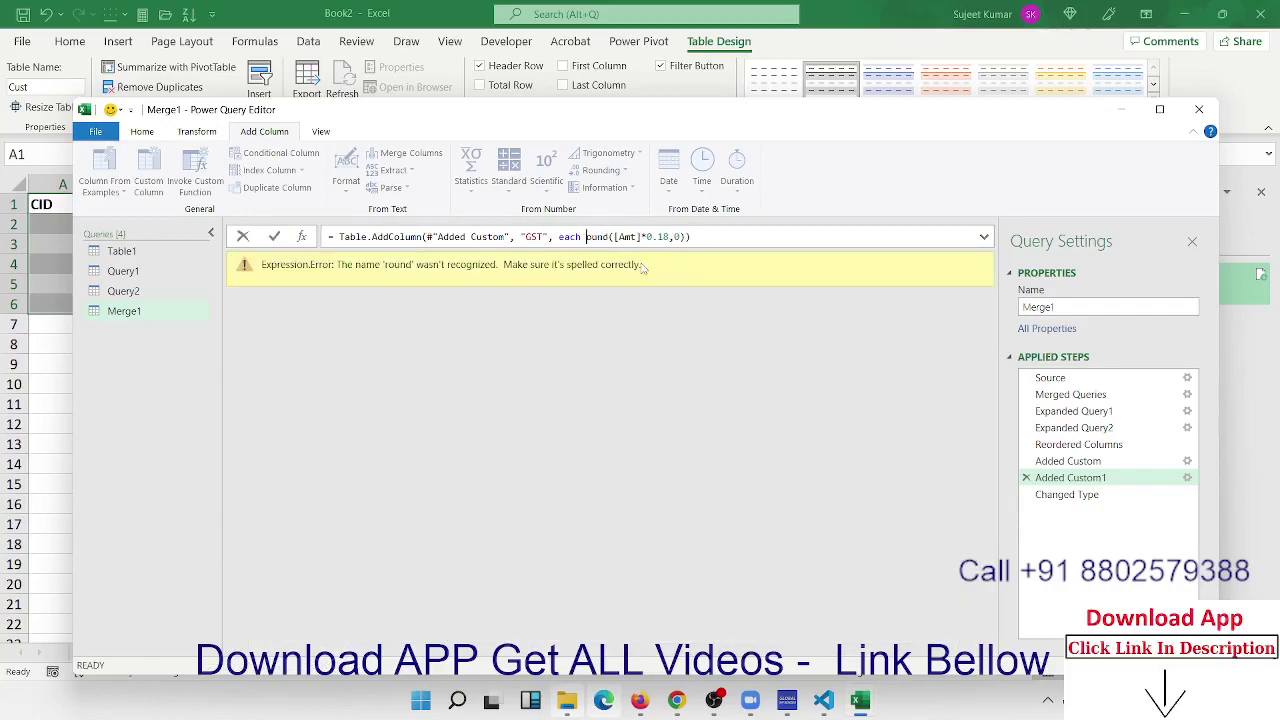
key(Delete)
key(Delete)
key(Delete)
key(Delete)
key(Delete)
key(Delete)
key(Delete)
key(Delete)
key(Return)
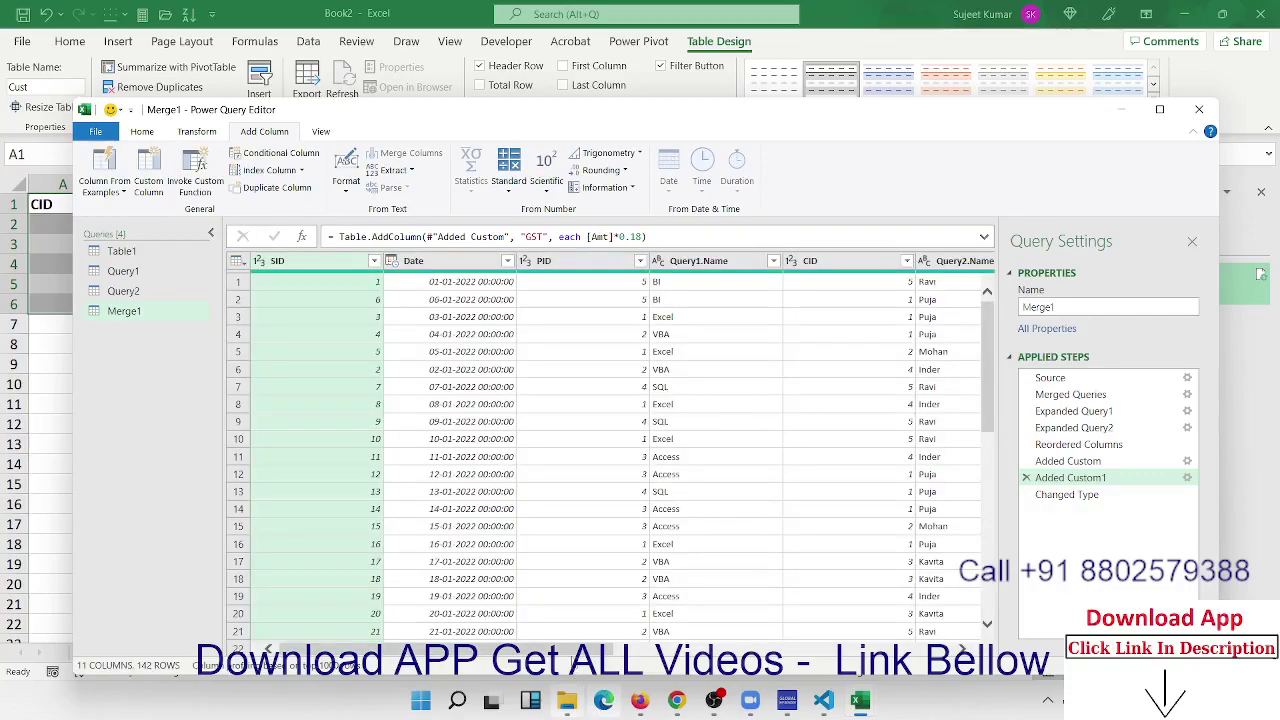
Load the merged query as a 142-row table into a new Merge1 worksheet with Close & Load To
scroll(655, 645, down, 1)
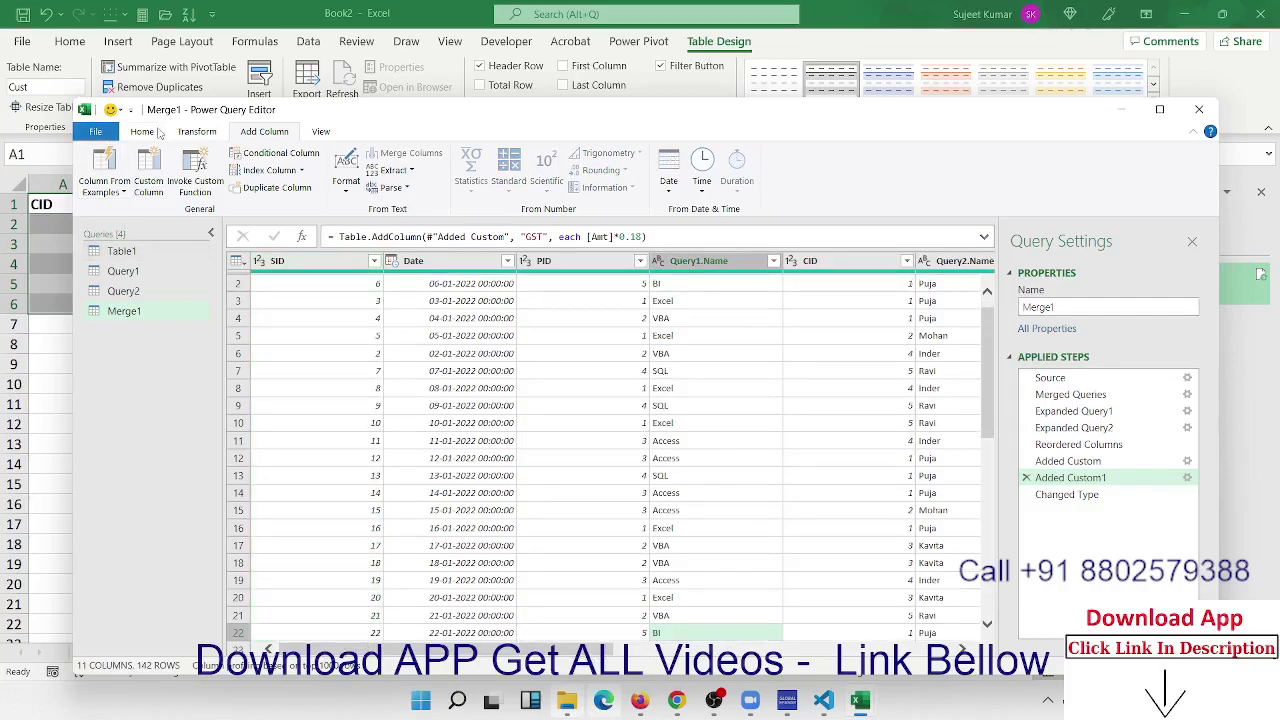
click(142, 131)
click(103, 192)
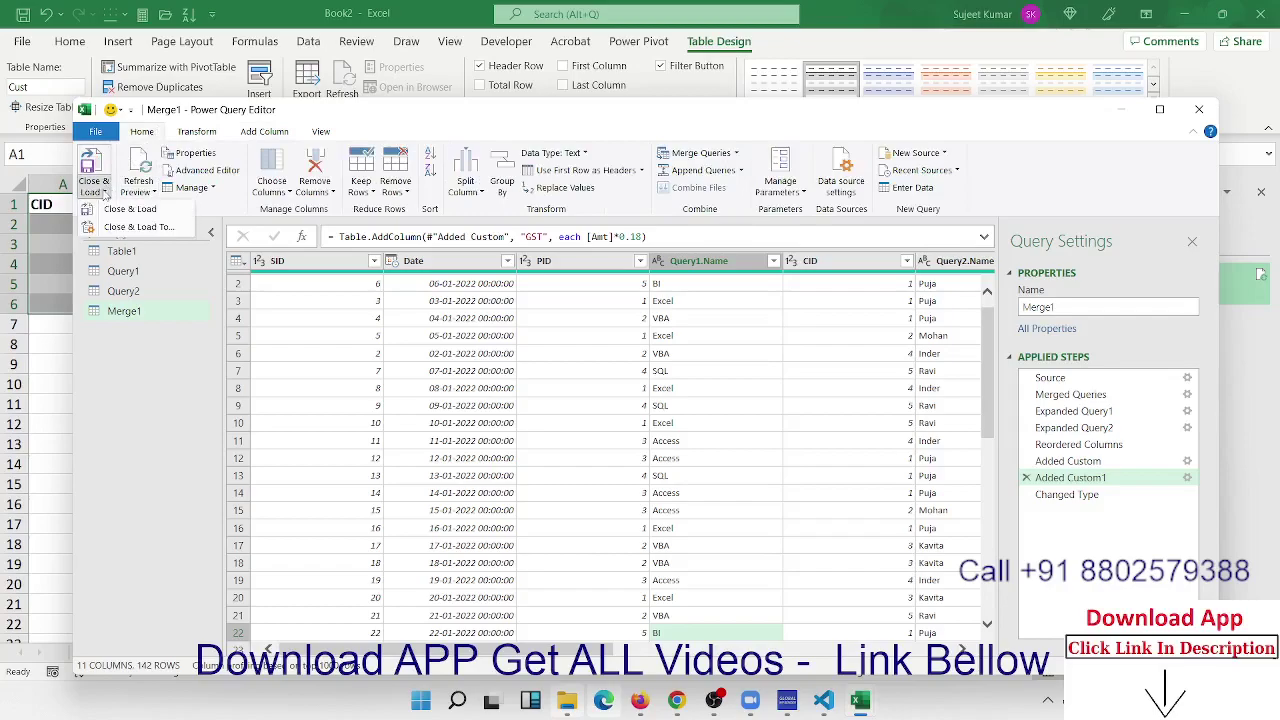
click(120, 228)
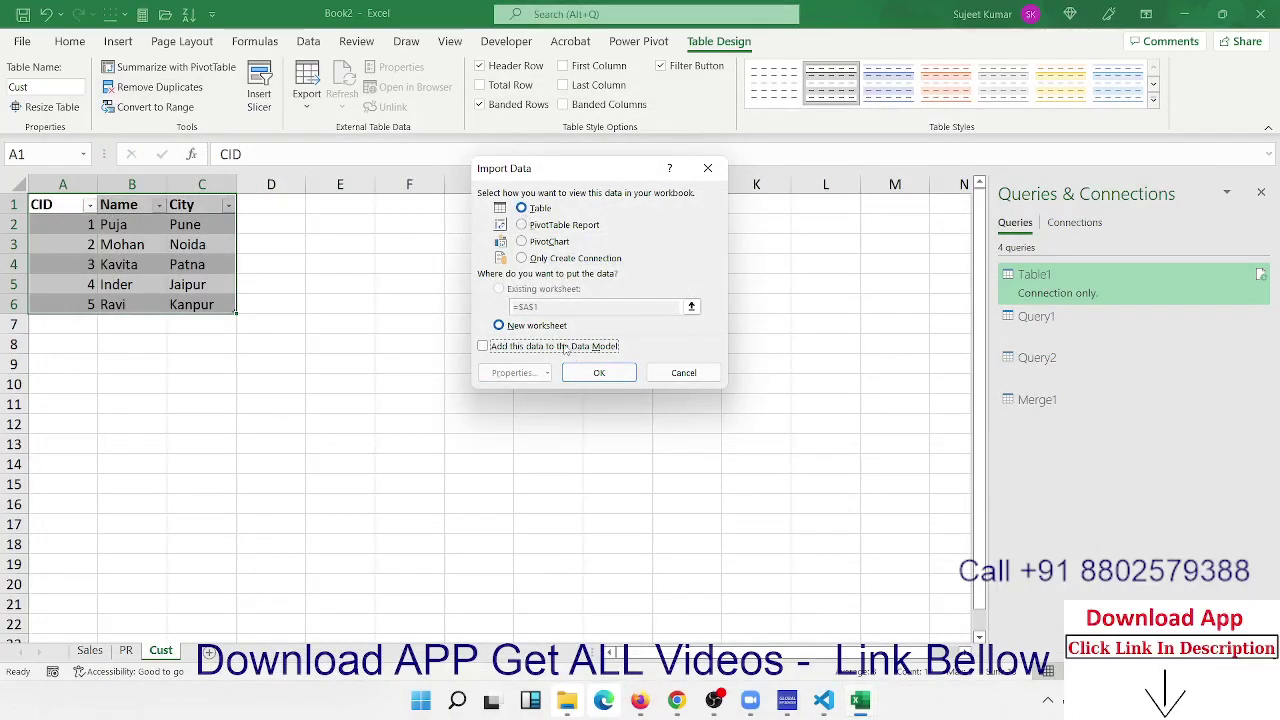
click(580, 374)
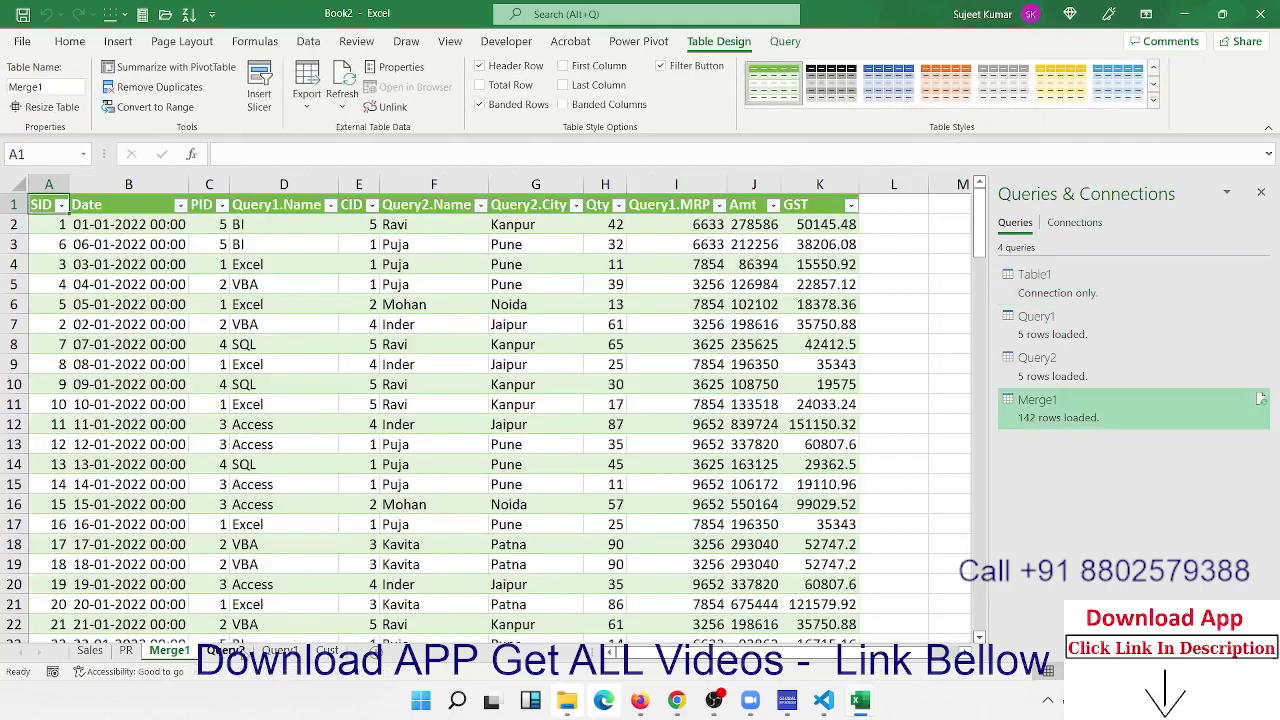
Delete the Query2 and Query1 worksheets, confirming each deletion
click(226, 651)
right_click(240, 650)
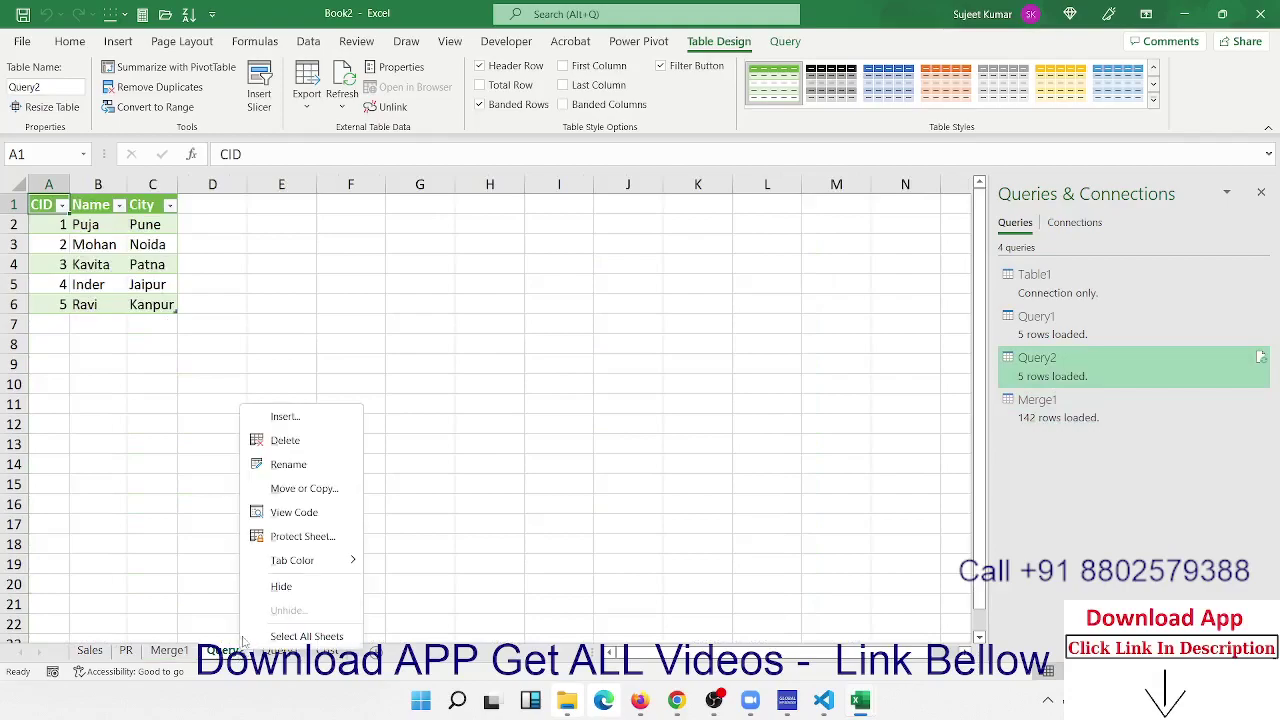
click(285, 441)
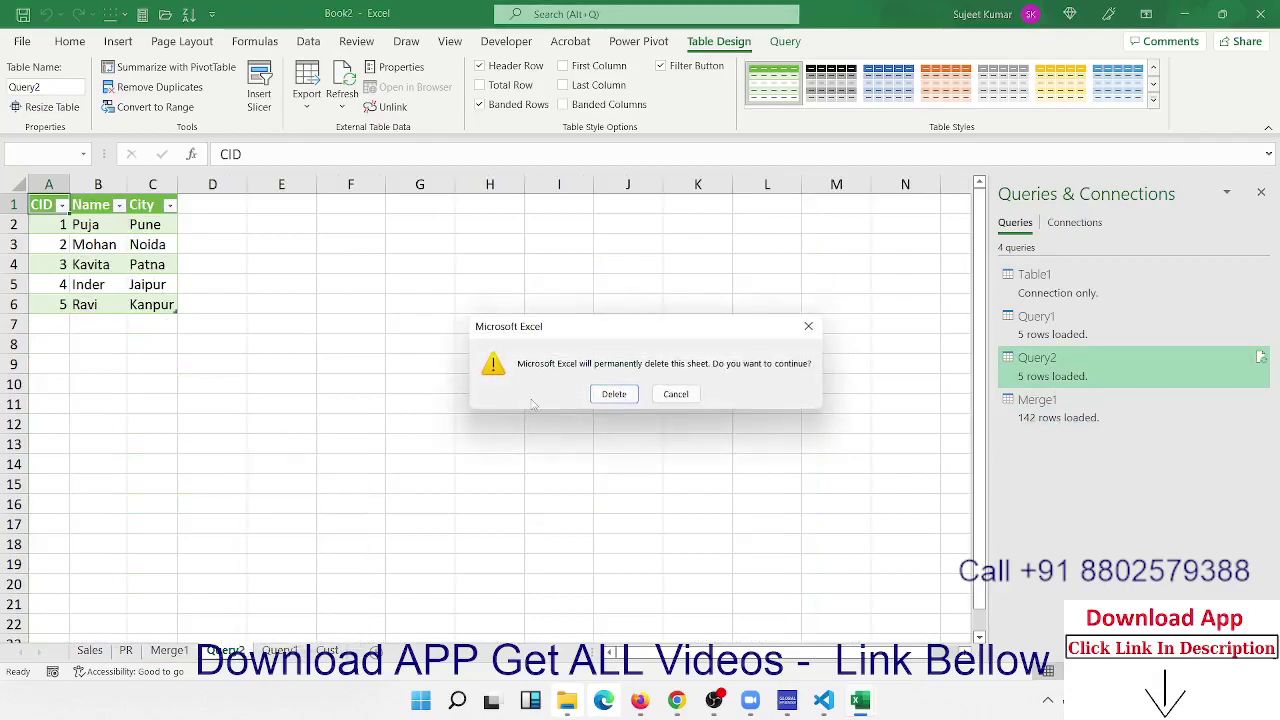
click(612, 391)
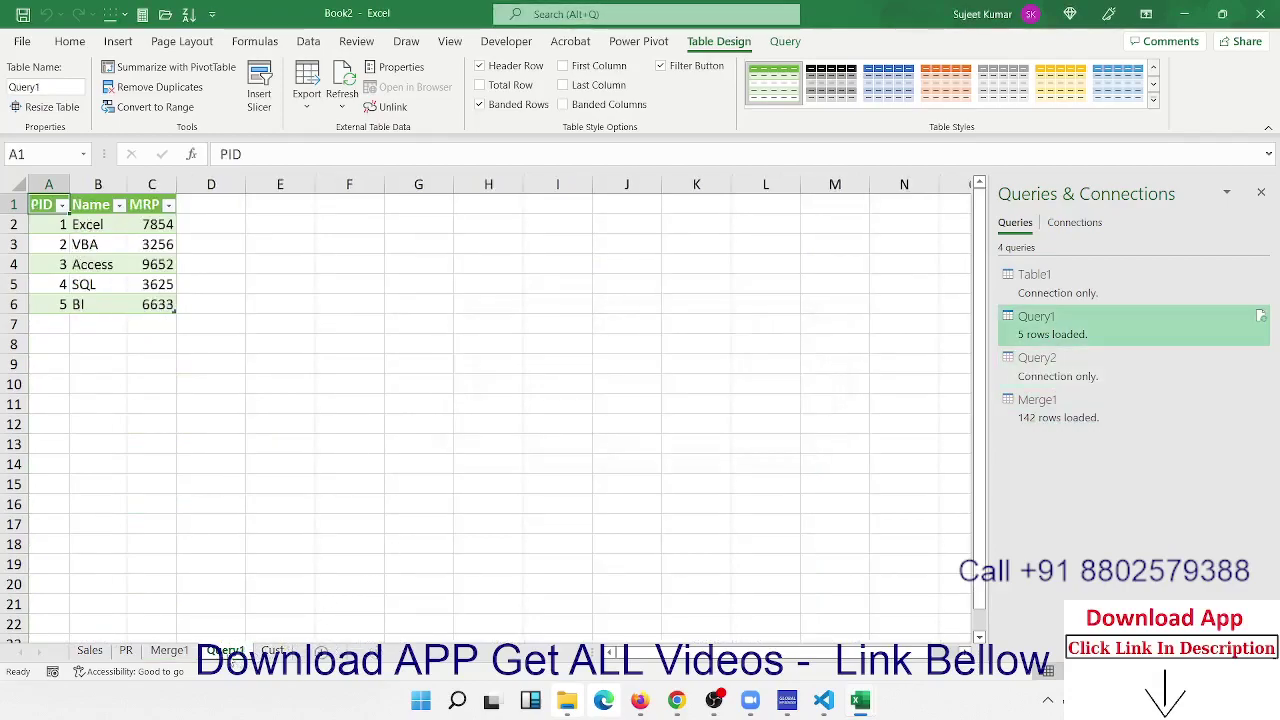
right_click(233, 651)
click(275, 445)
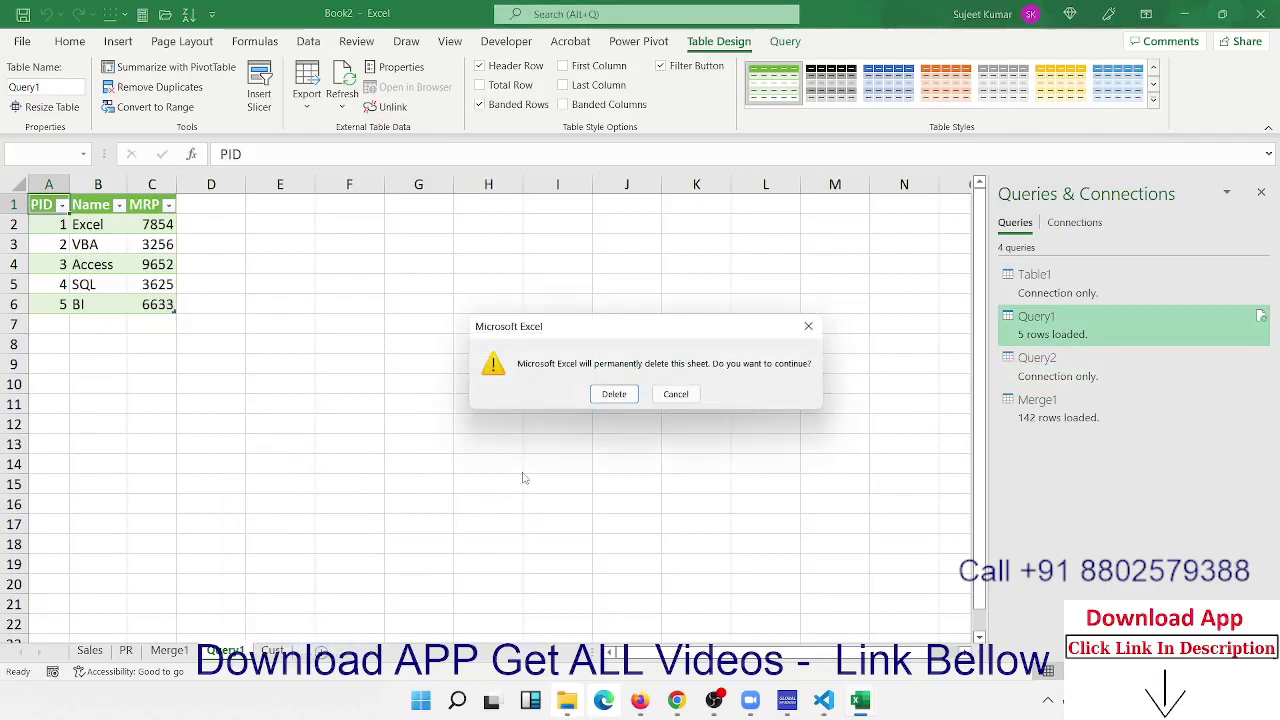
click(611, 394)
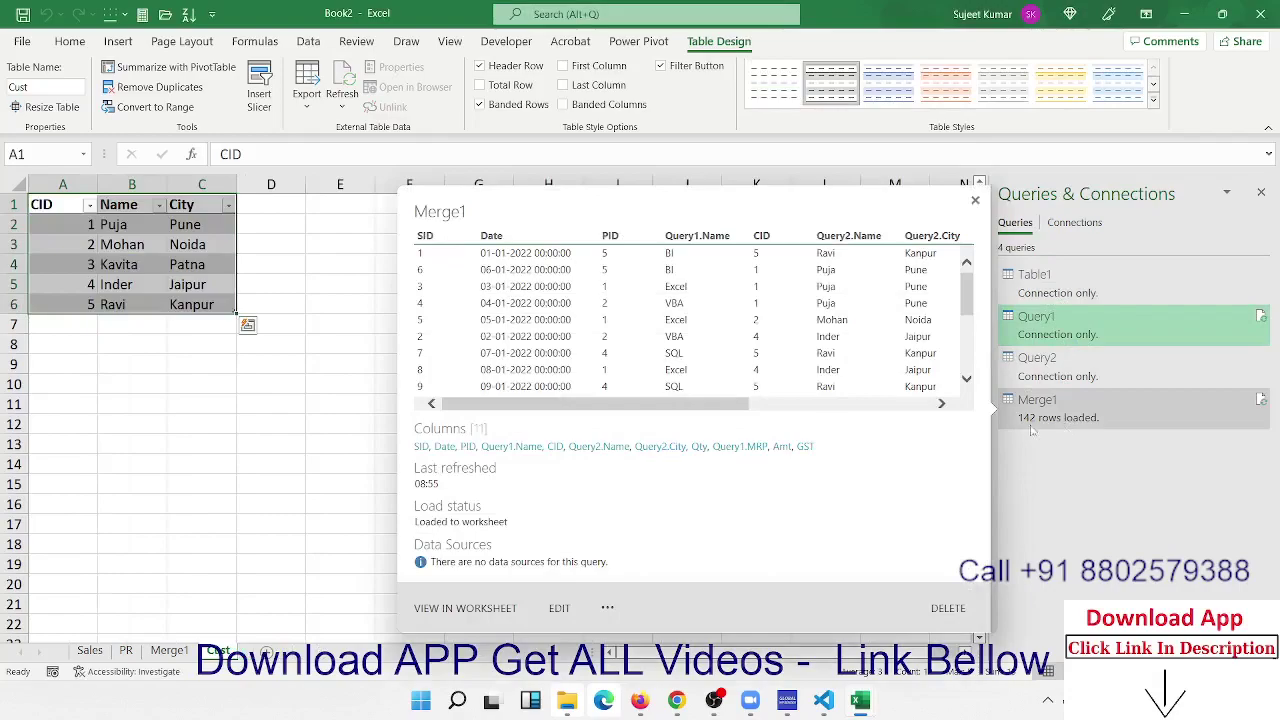
Review the Merge1 table's CID, name, MRP and Amt values
click(160, 652)
click(376, 246)
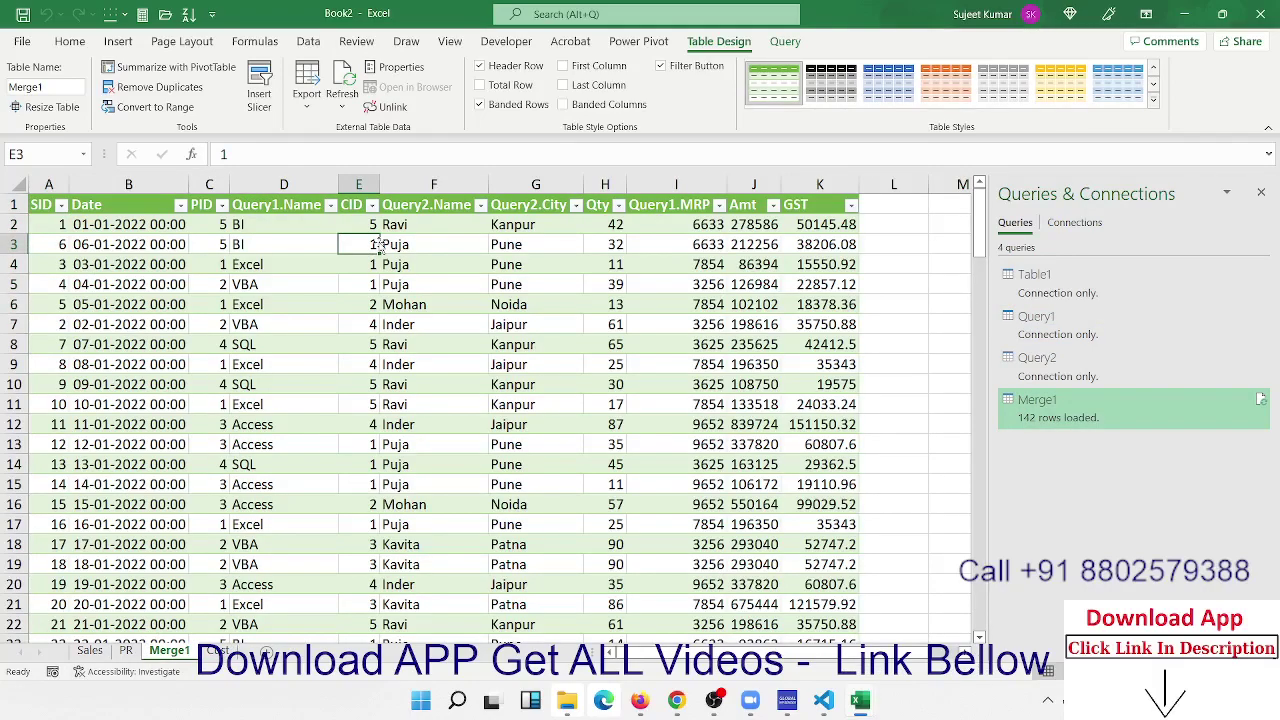
click(443, 247)
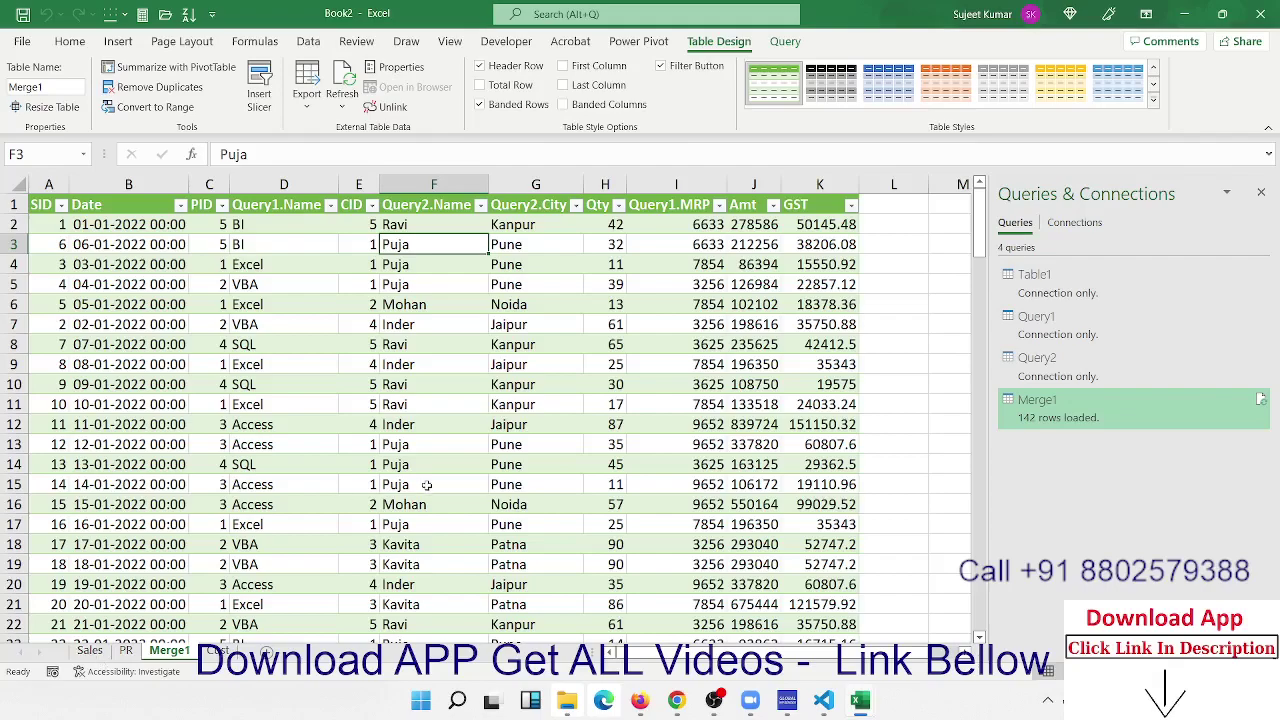
click(754, 486)
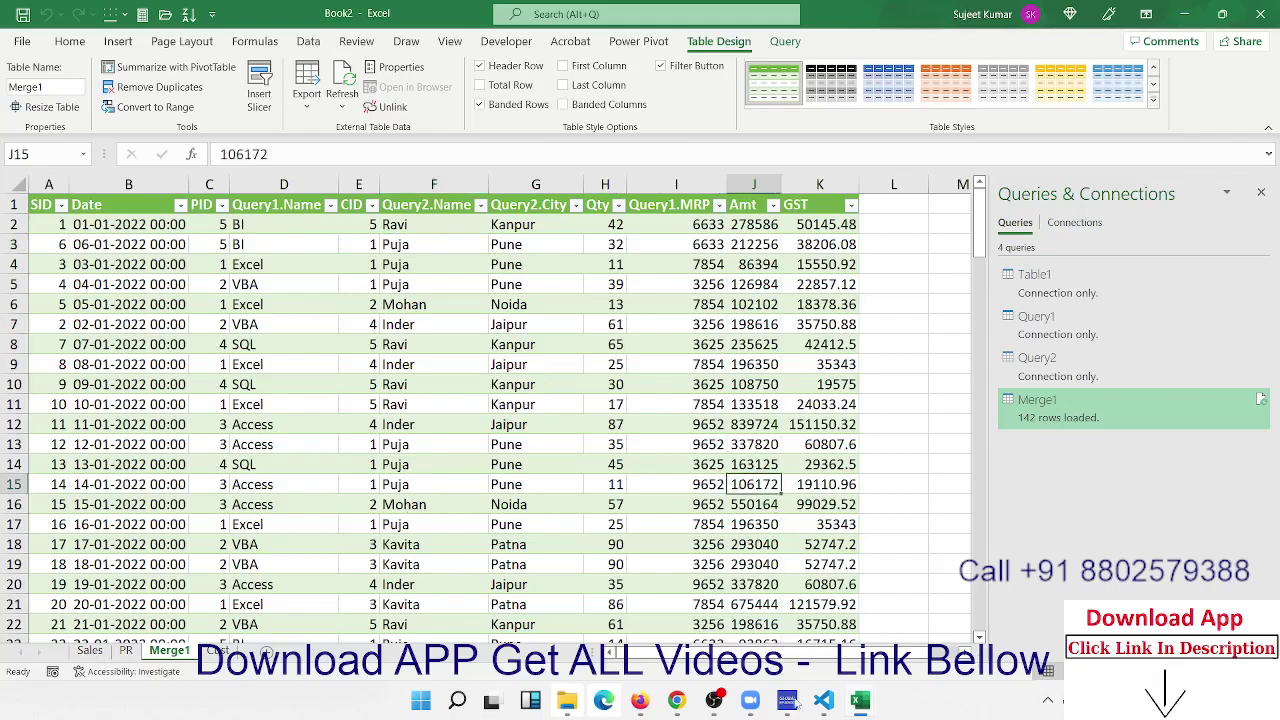
click(658, 400)
mouse_move(750, 700)
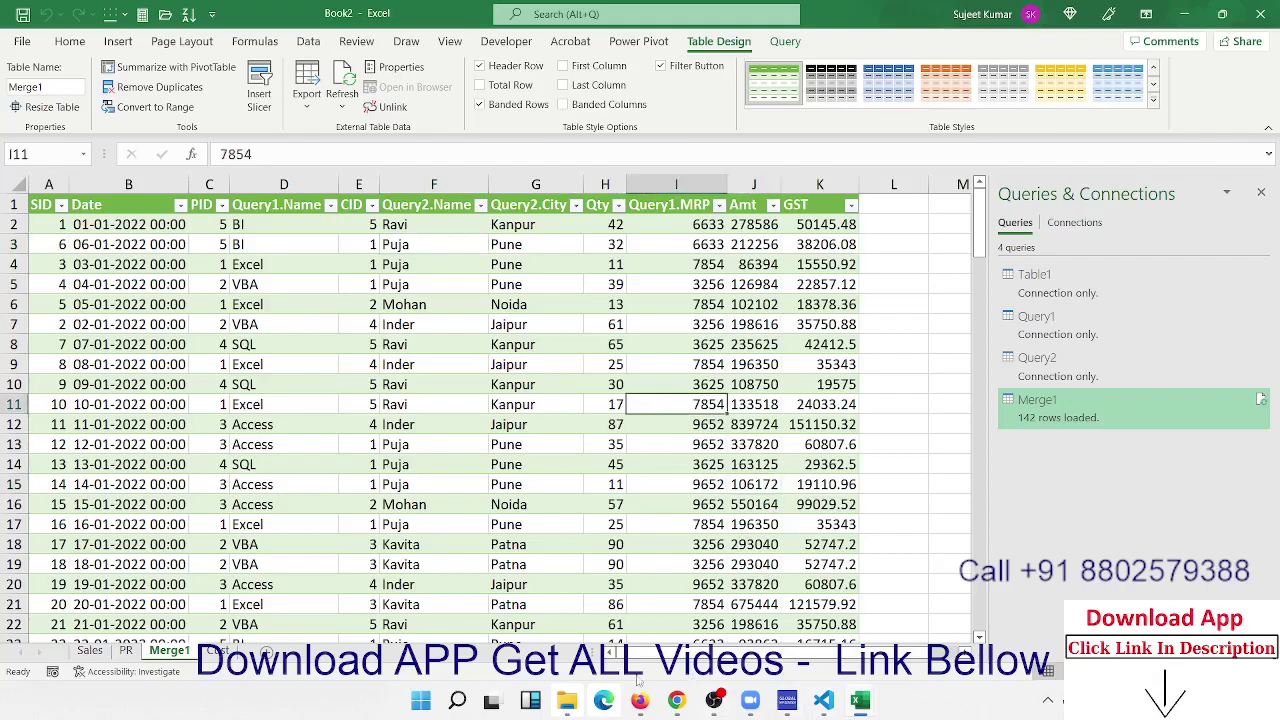
mouse_move(796, 600)
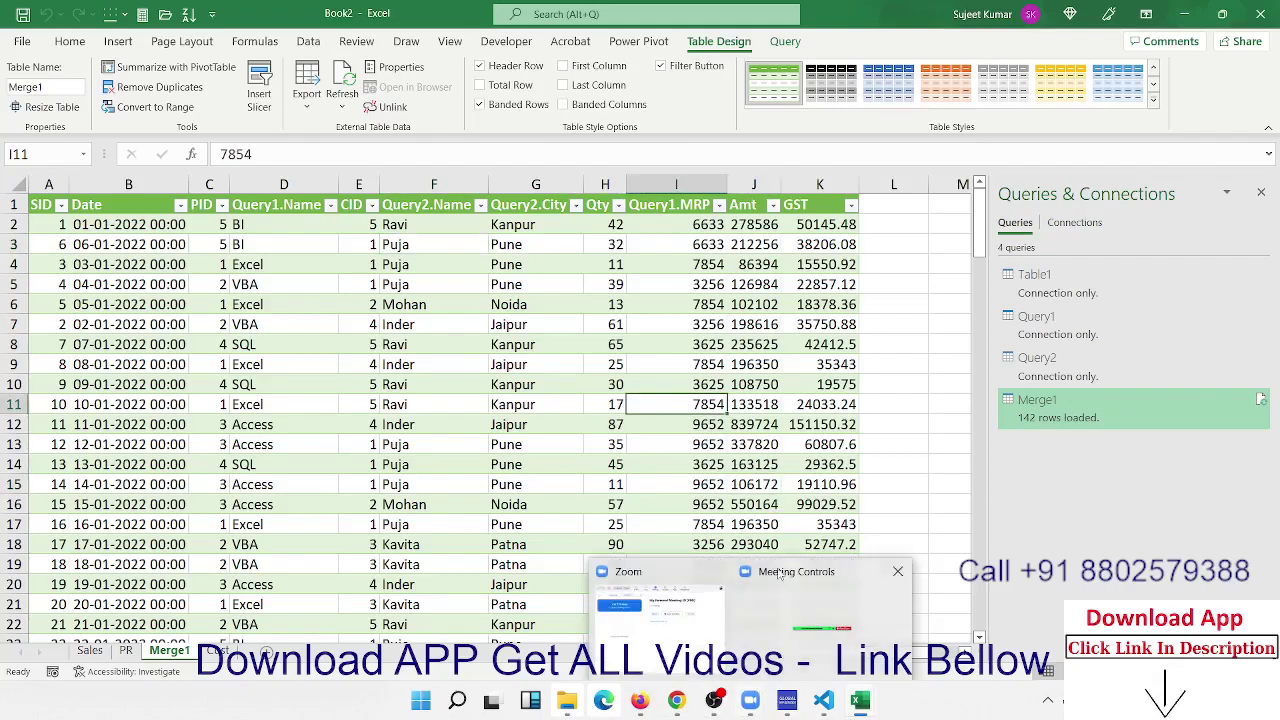
Insert a new blank Sheet4 after Merge1
click(770, 646)
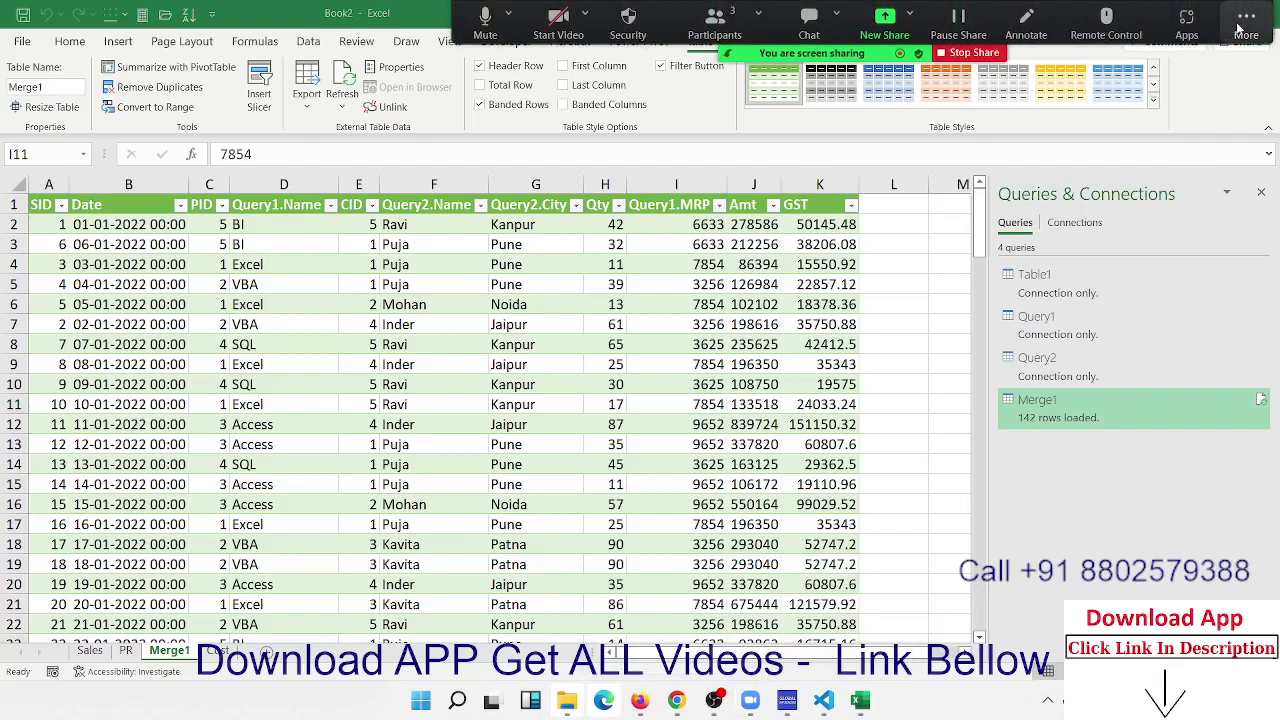
click(1240, 26)
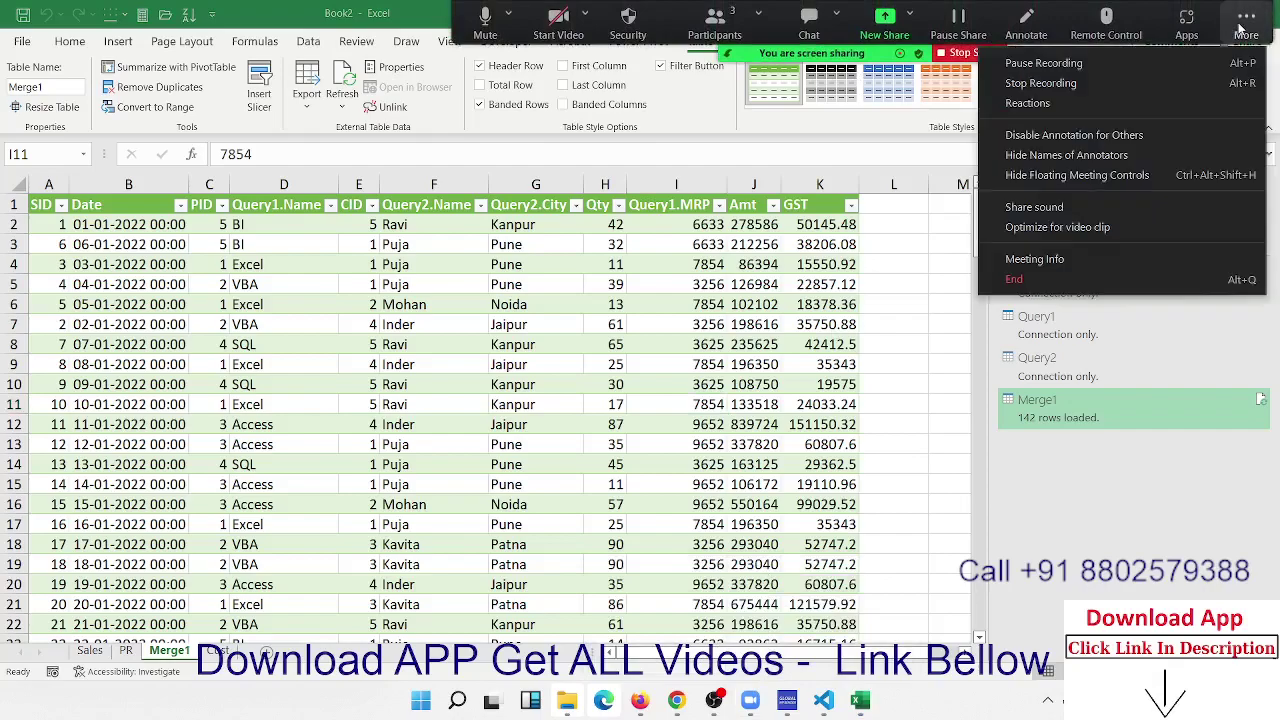
click(1111, 83)
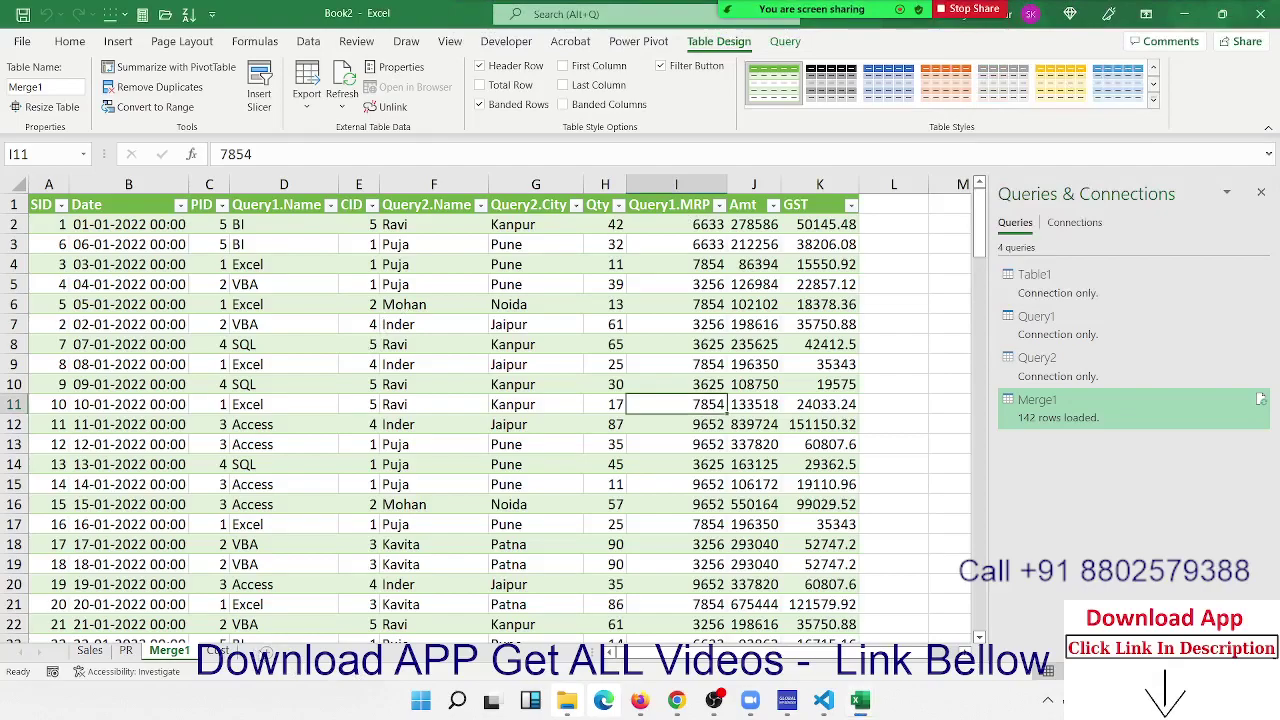
click(265, 651)
Dismiss the Get Data source list and close the Queries & Connections pane
click(308, 41)
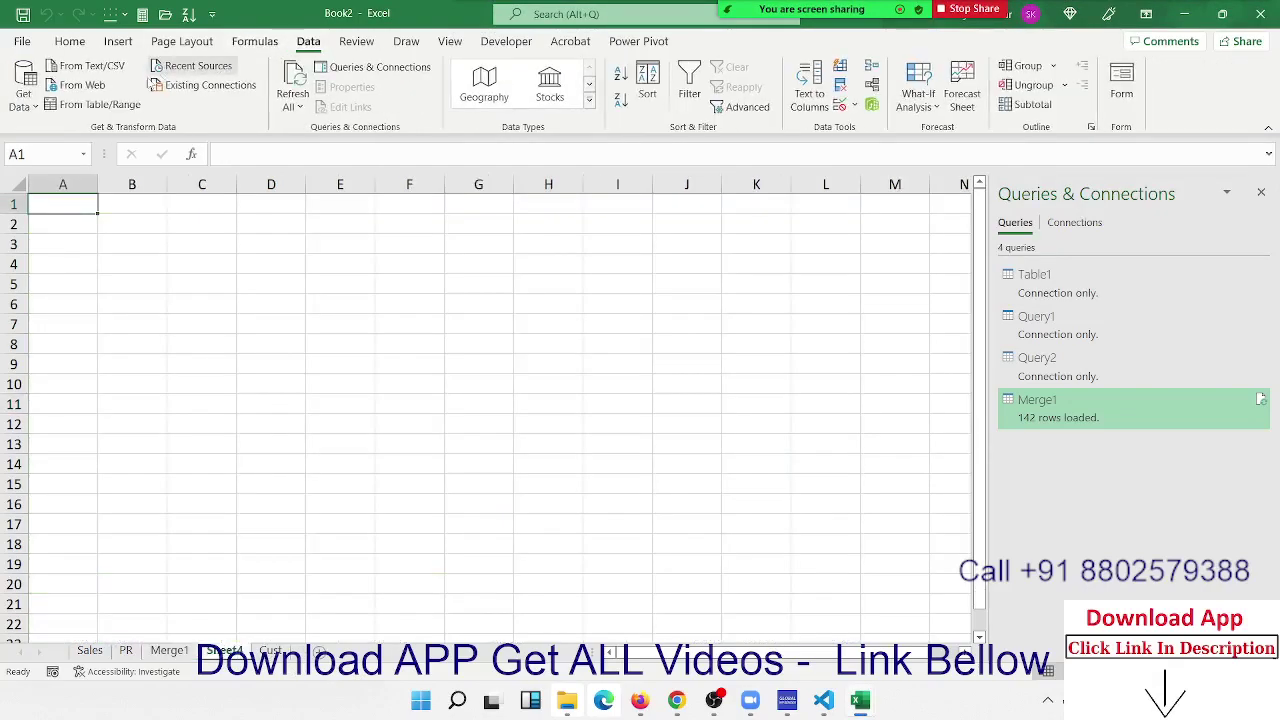
click(23, 88)
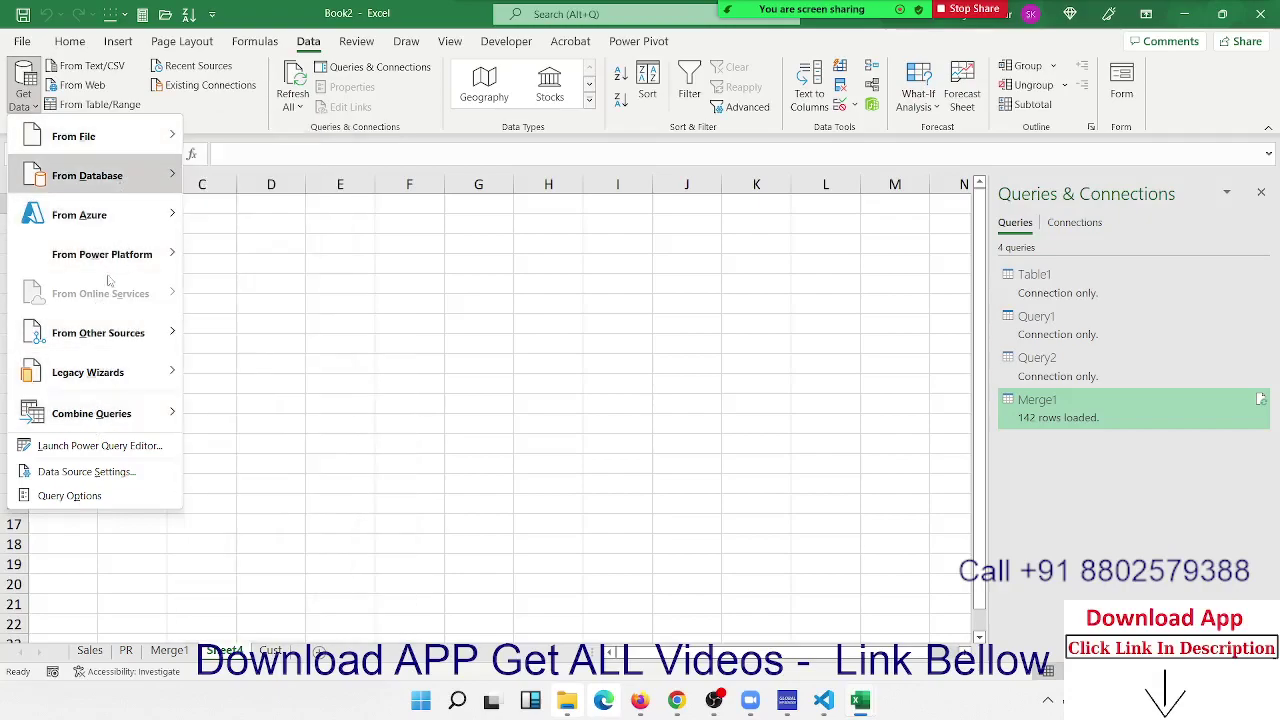
click(302, 472)
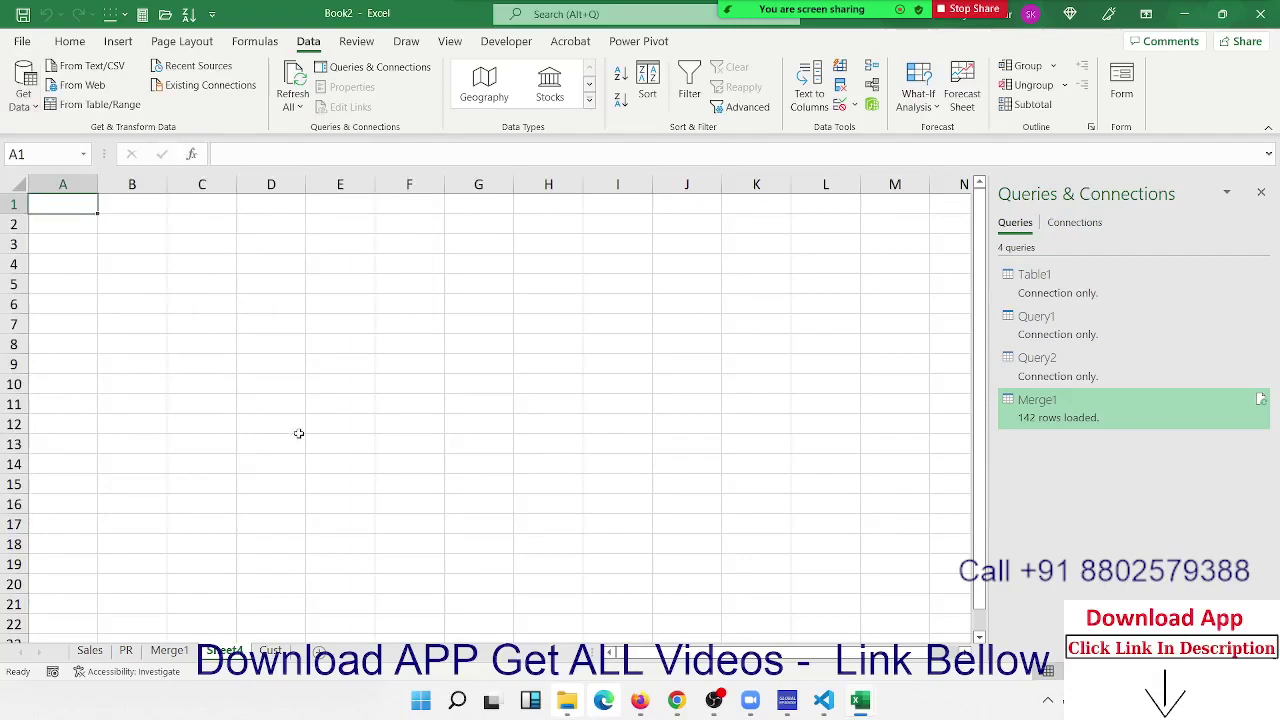
click(1261, 192)
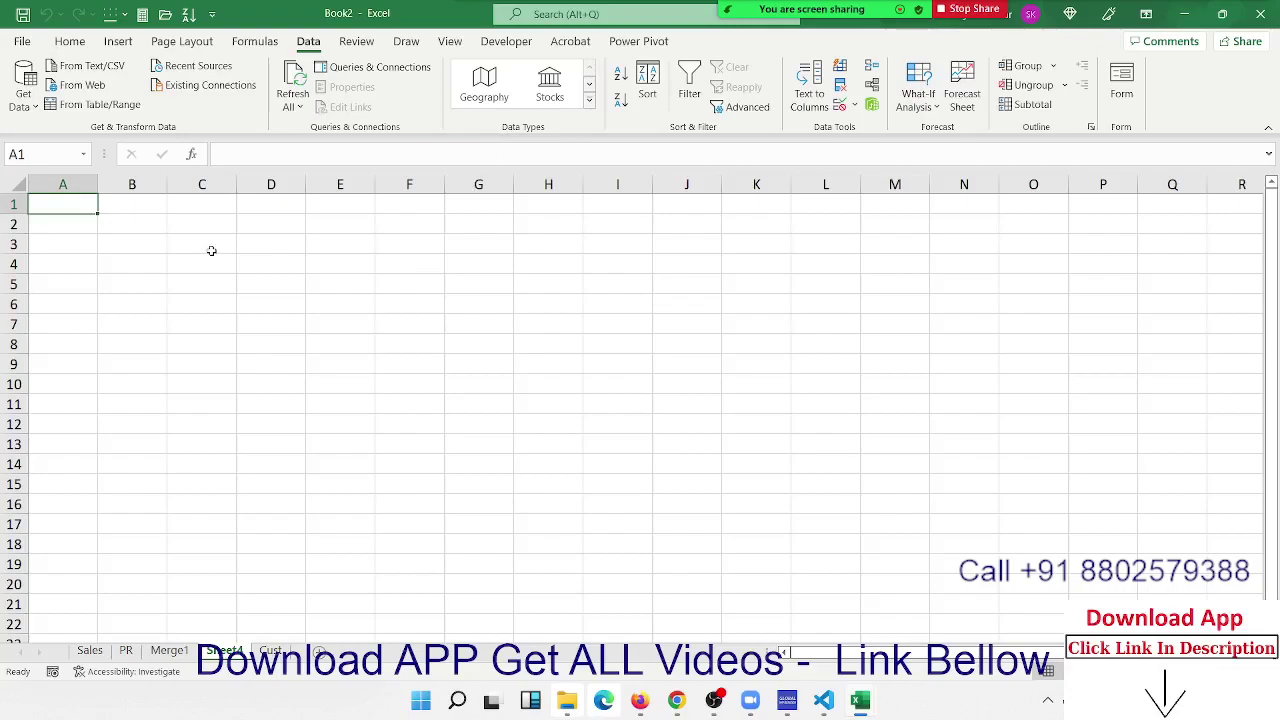
Enter New Delhi in A1 and convert it to the Geography data type
text(N)
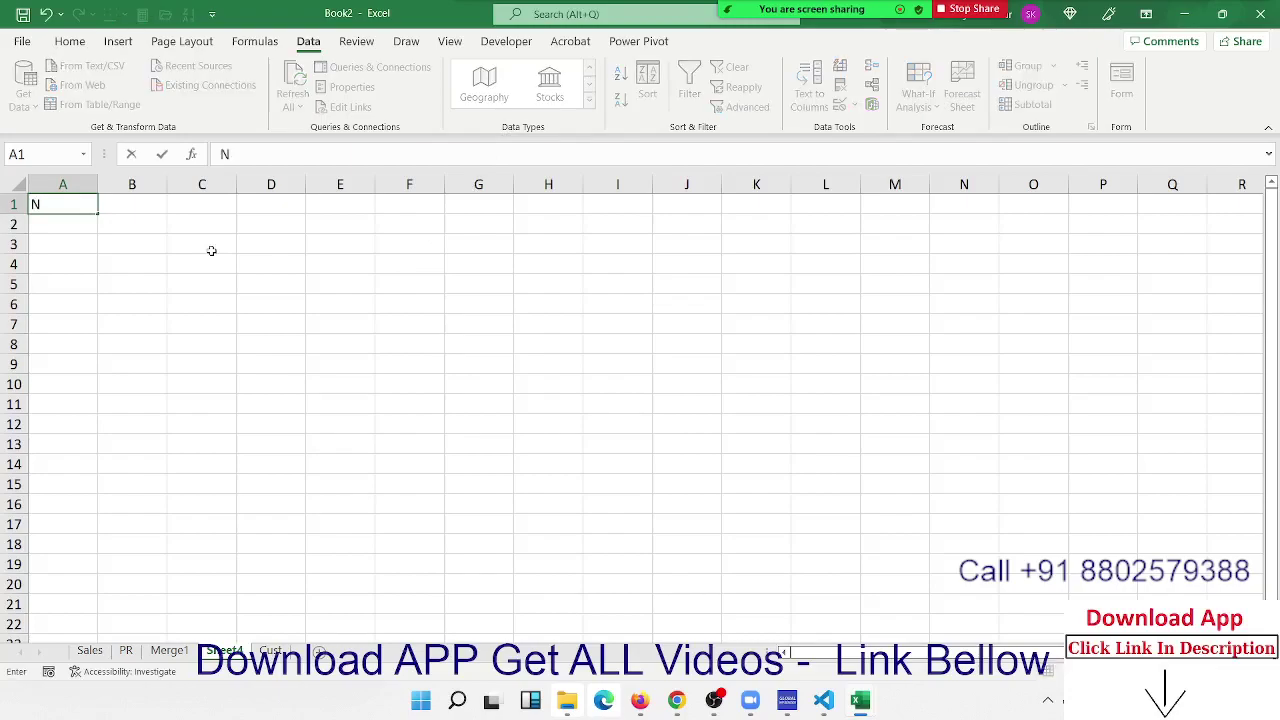
text(ew Del)
text(hi)
key(Return)
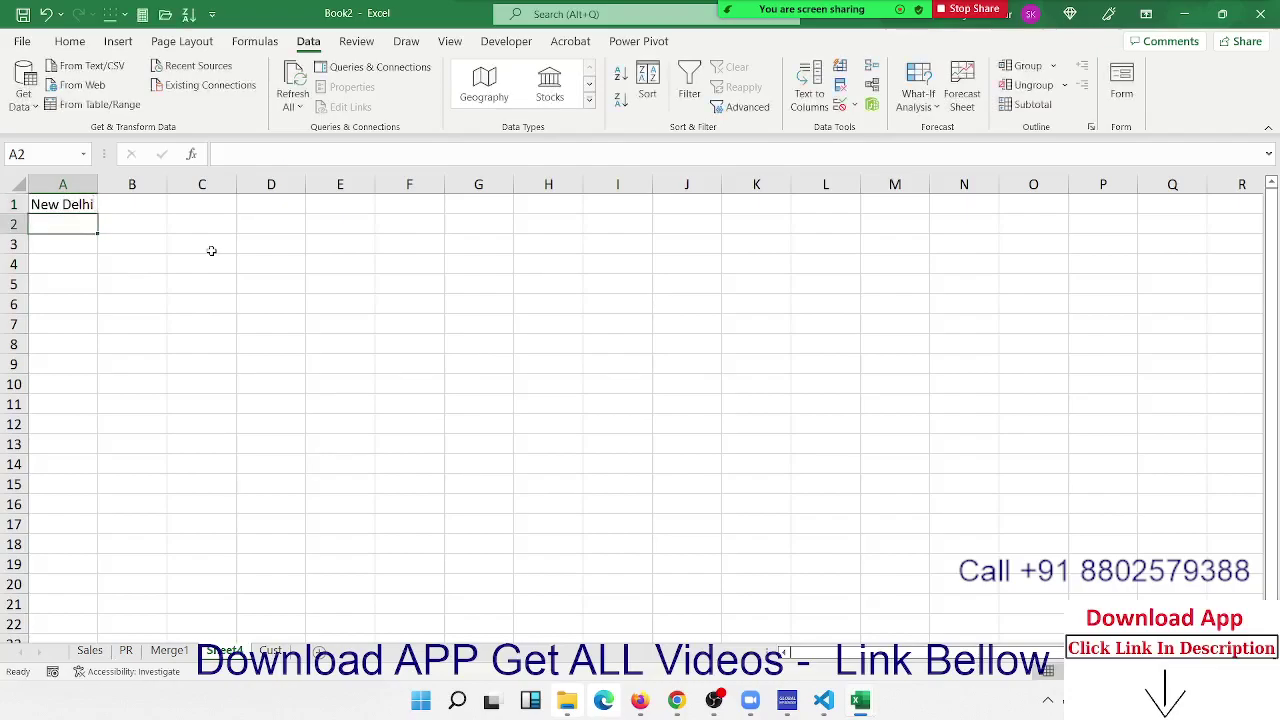
key(Up)
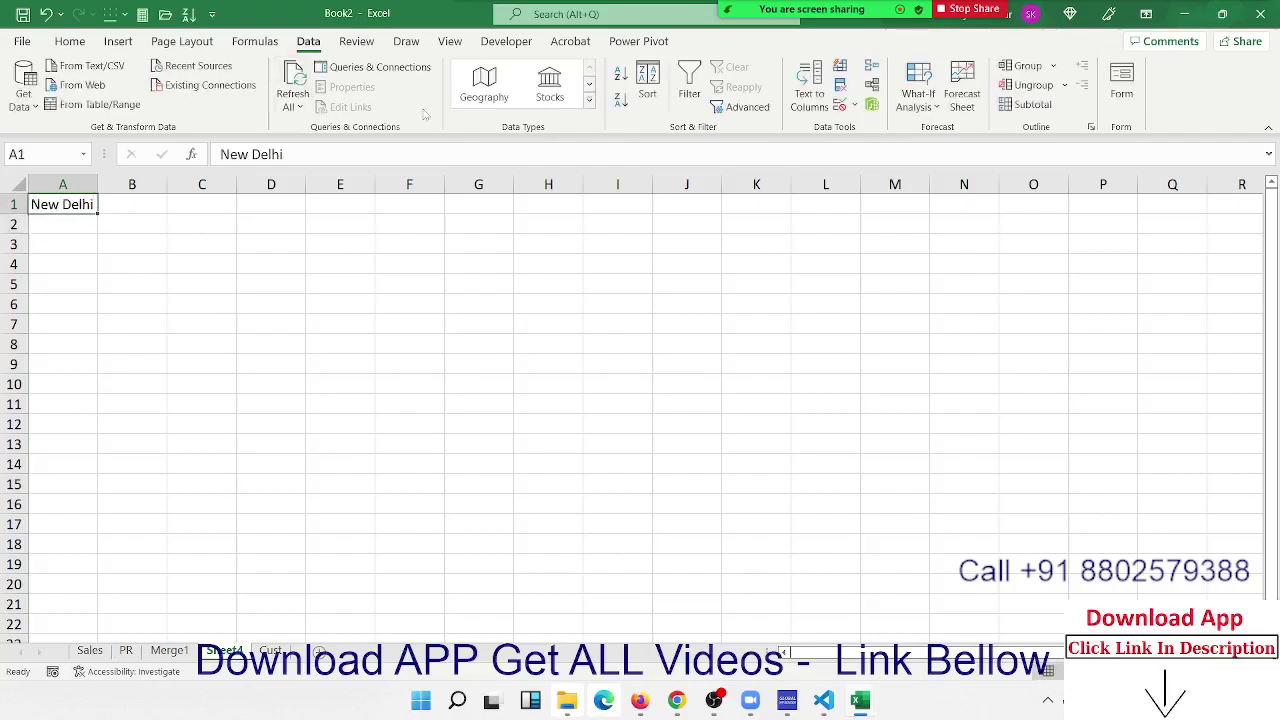
click(482, 88)
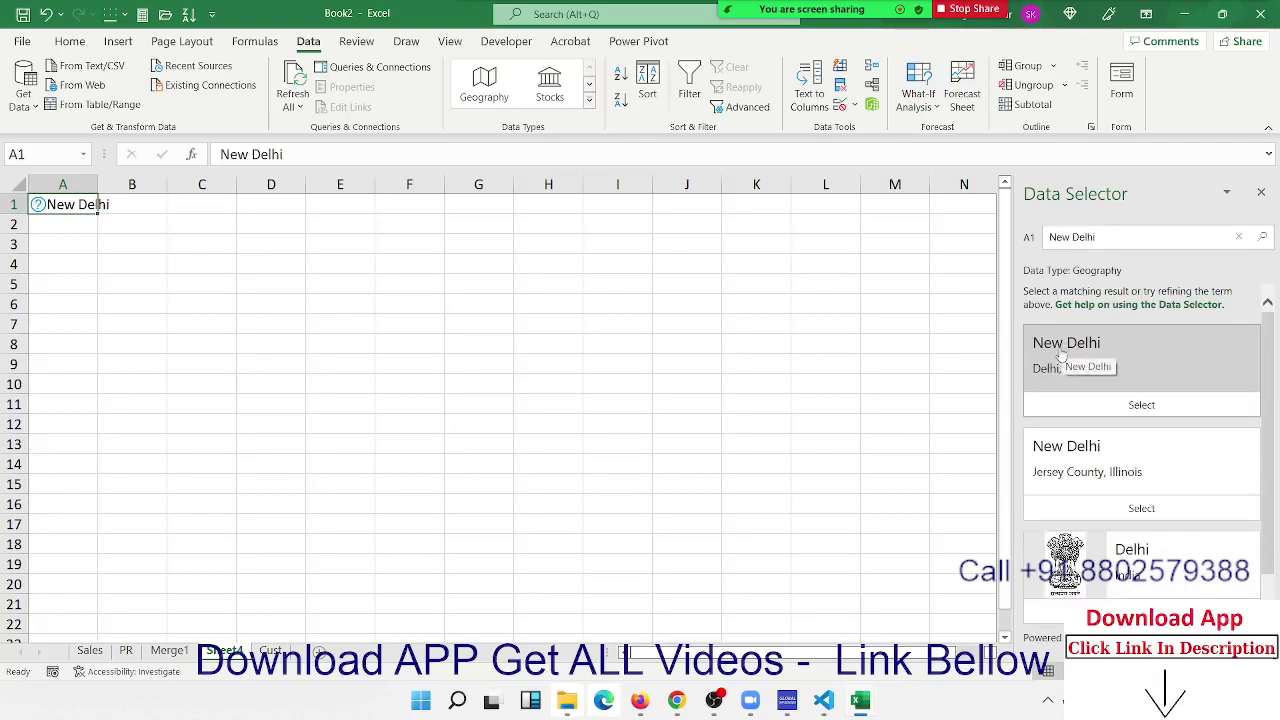
Link A1 to the first New Delhi match and autofit column A
click(1090, 405)
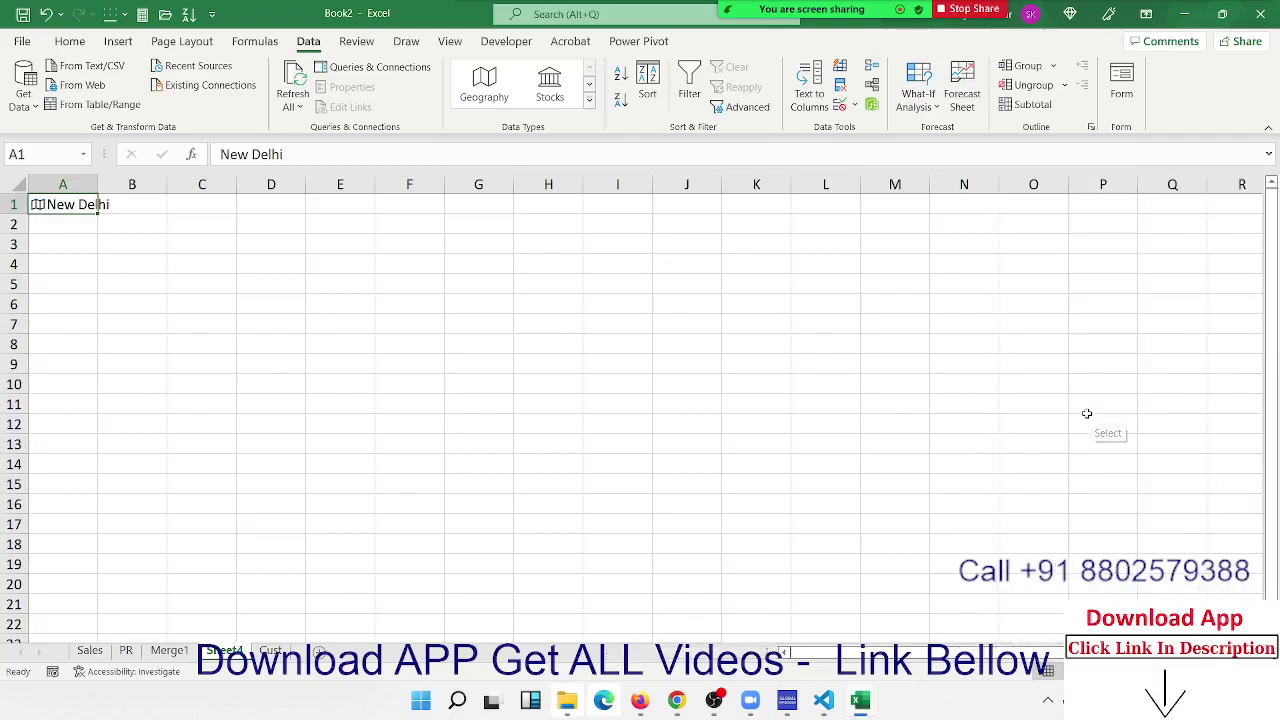
click(151, 280)
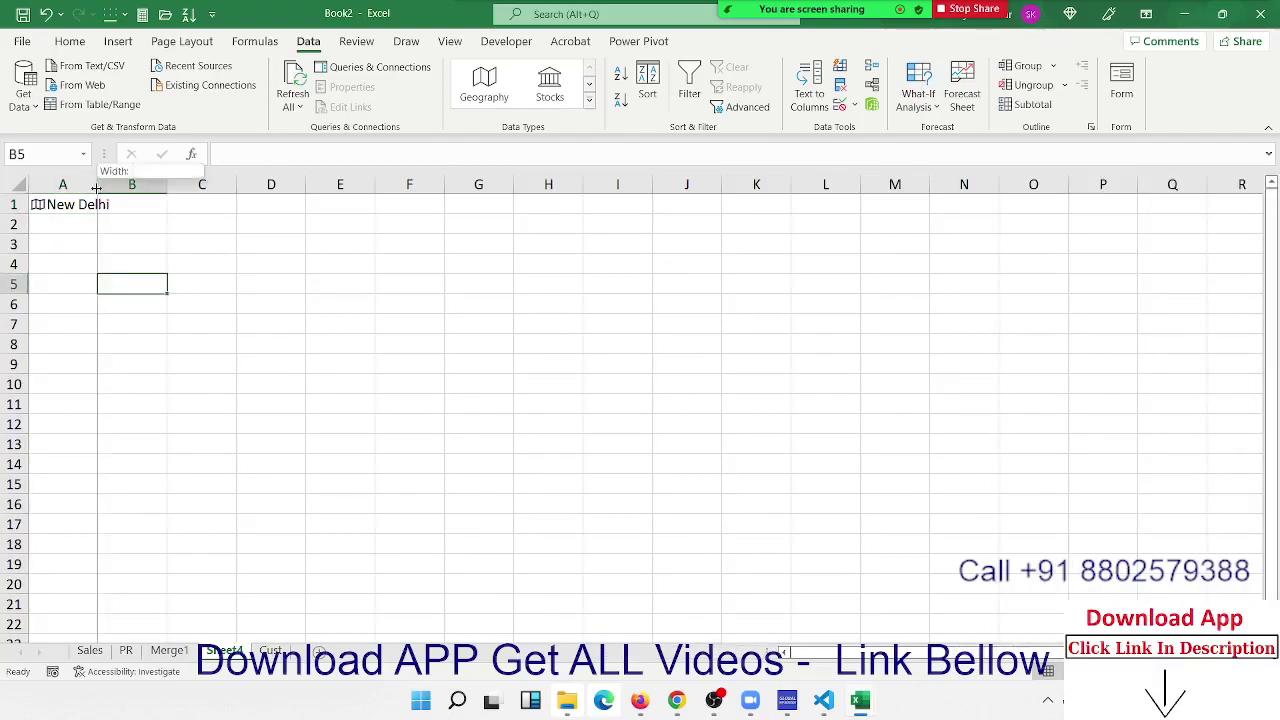
double_click(97, 184)
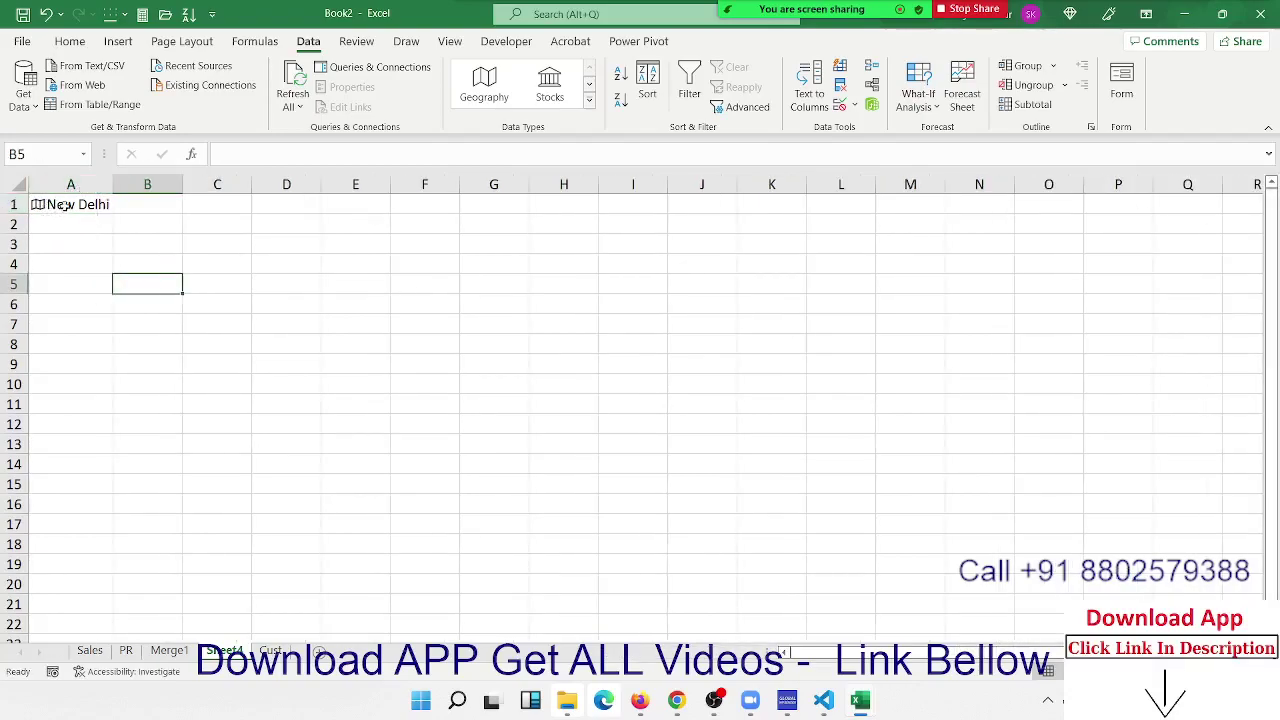
click(63, 207)
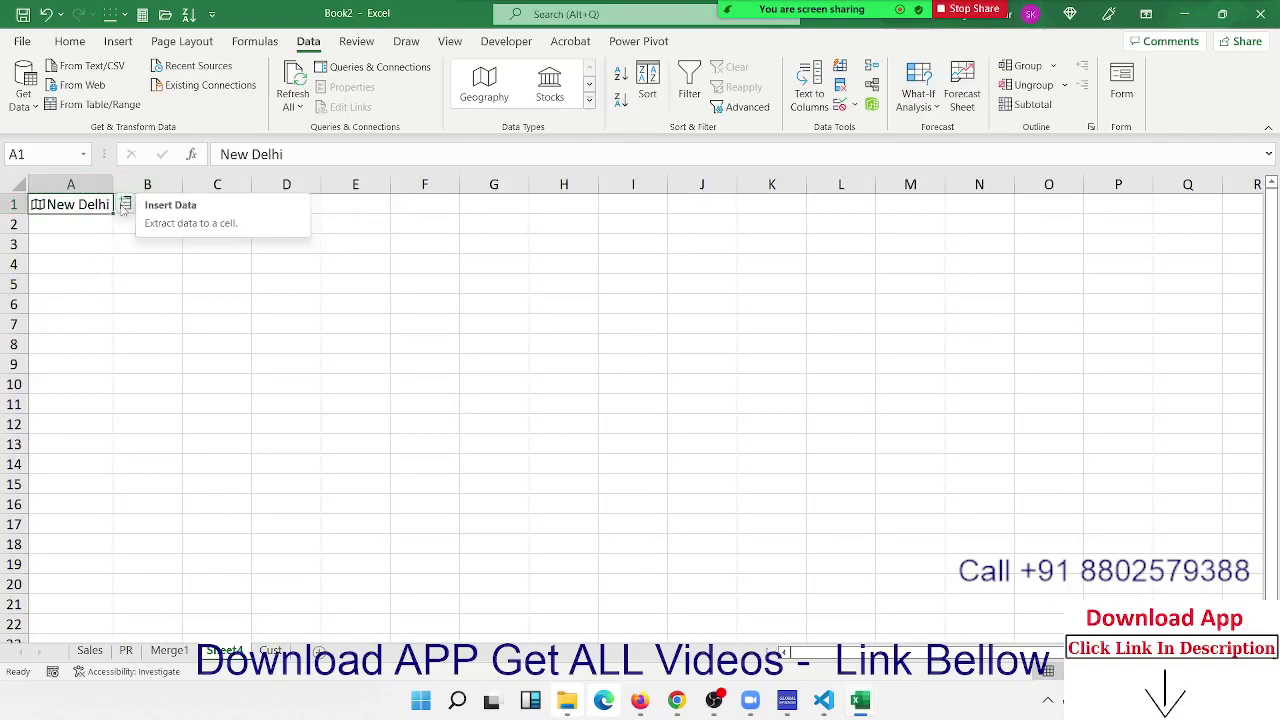
Add New Delhi's Area, Latitude, Longitude and Population fields beside it in row 1
click(124, 205)
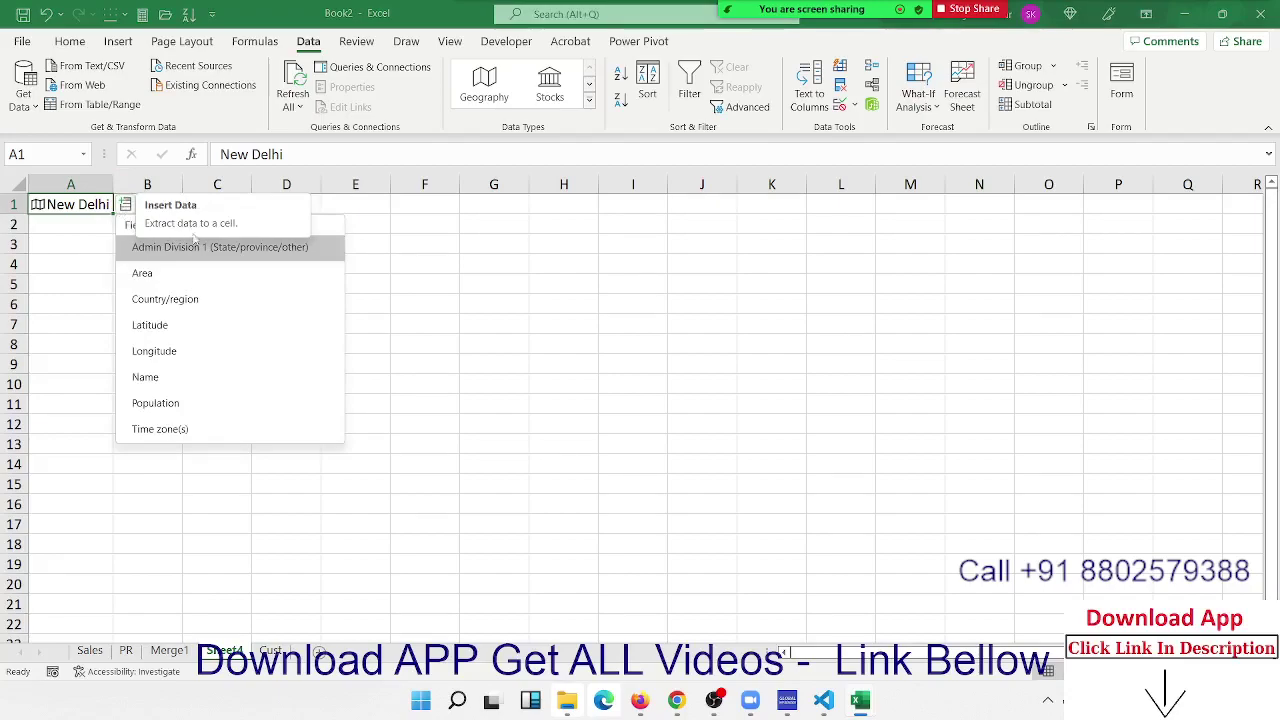
click(188, 276)
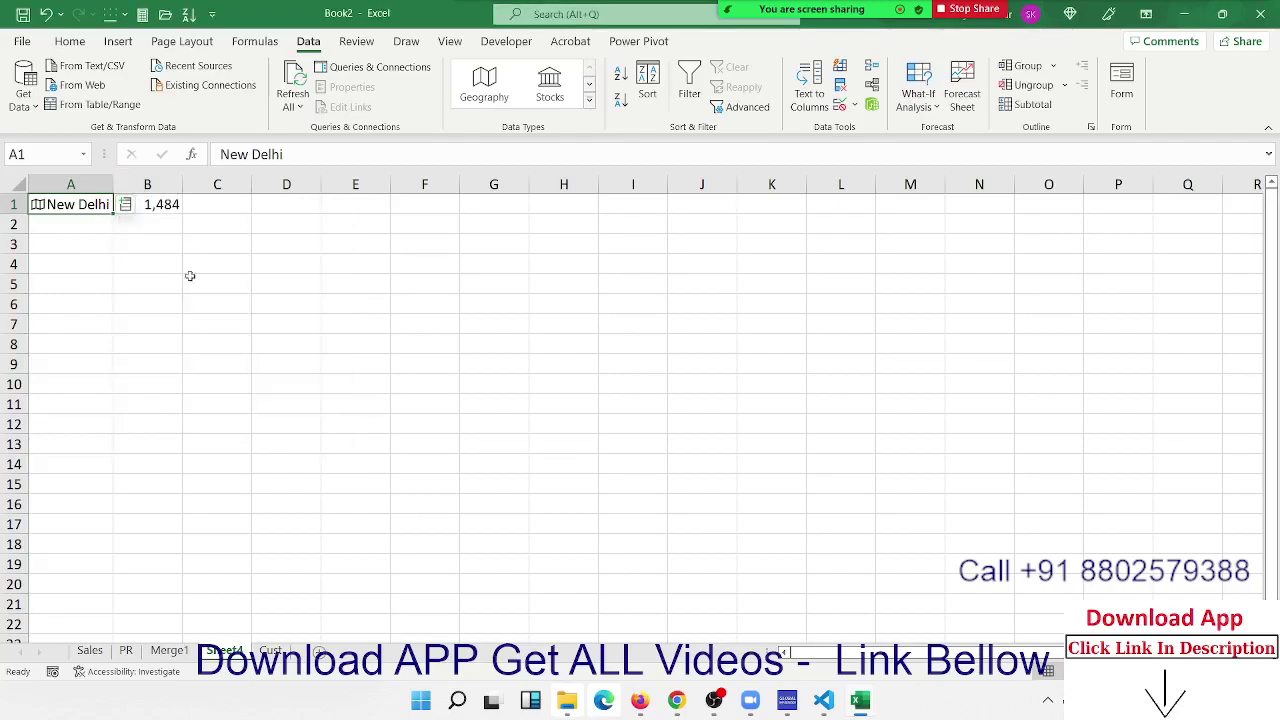
click(128, 211)
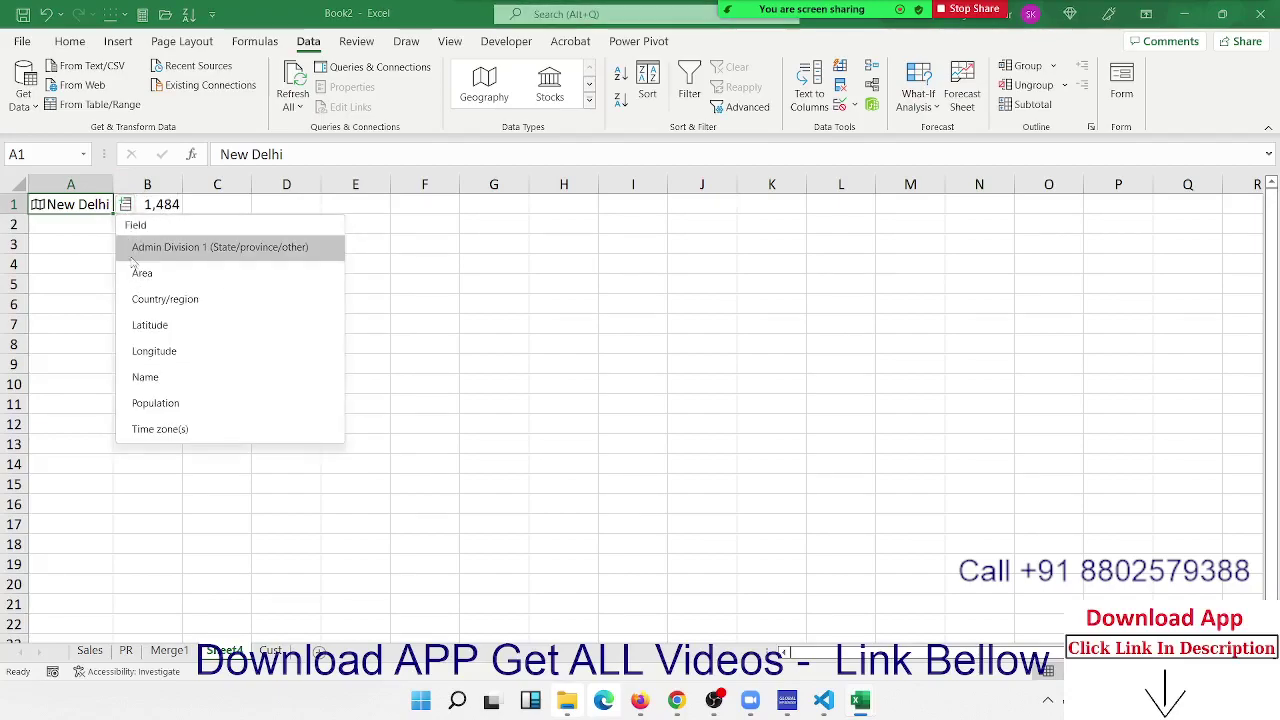
click(150, 325)
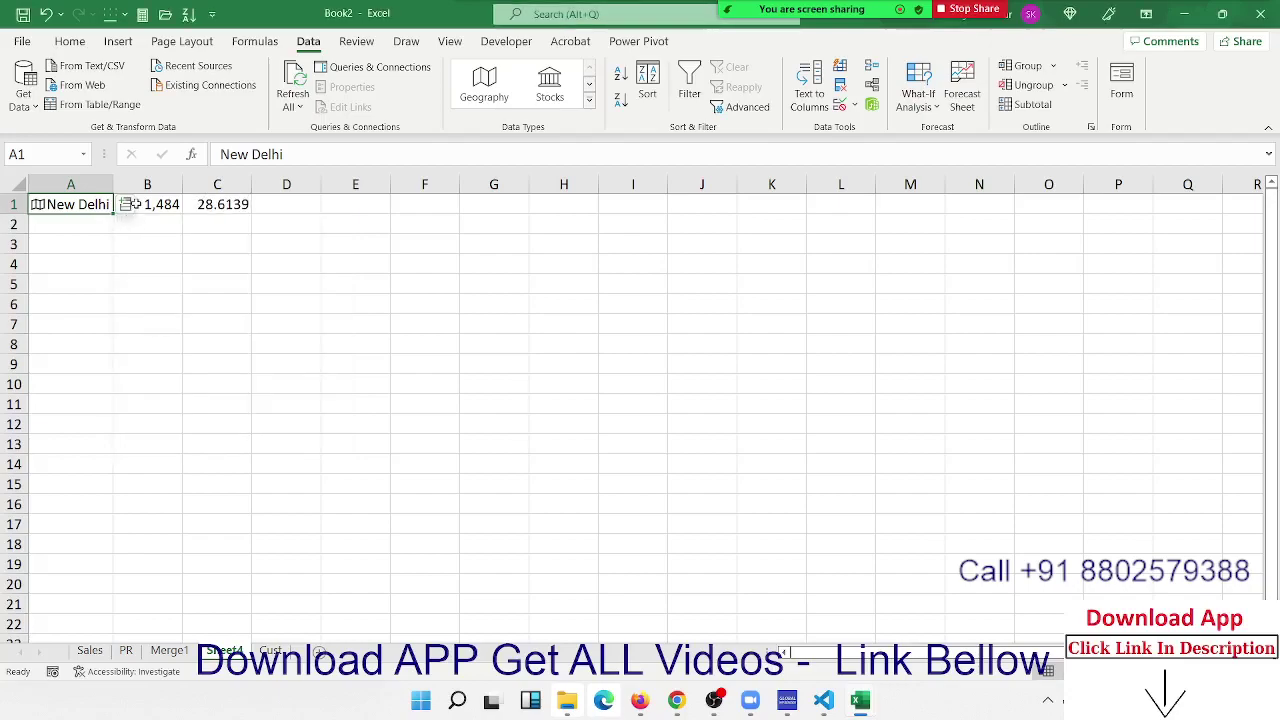
click(127, 205)
click(155, 352)
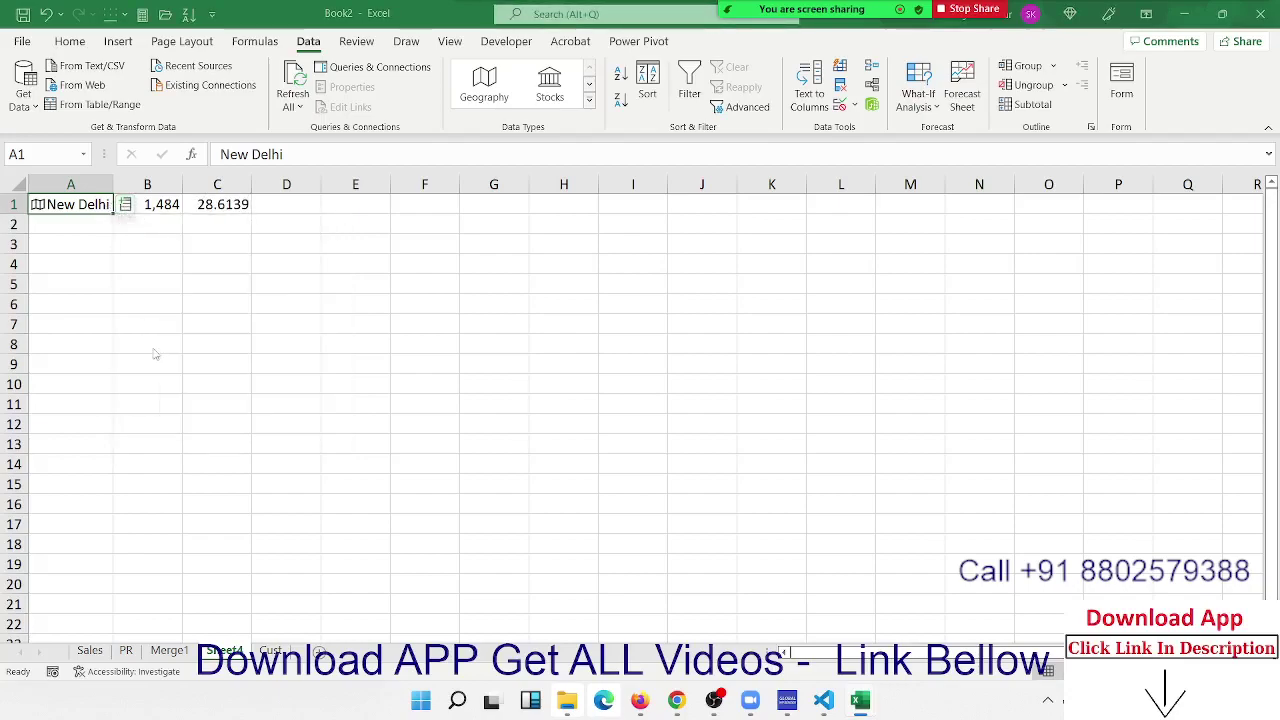
click(125, 205)
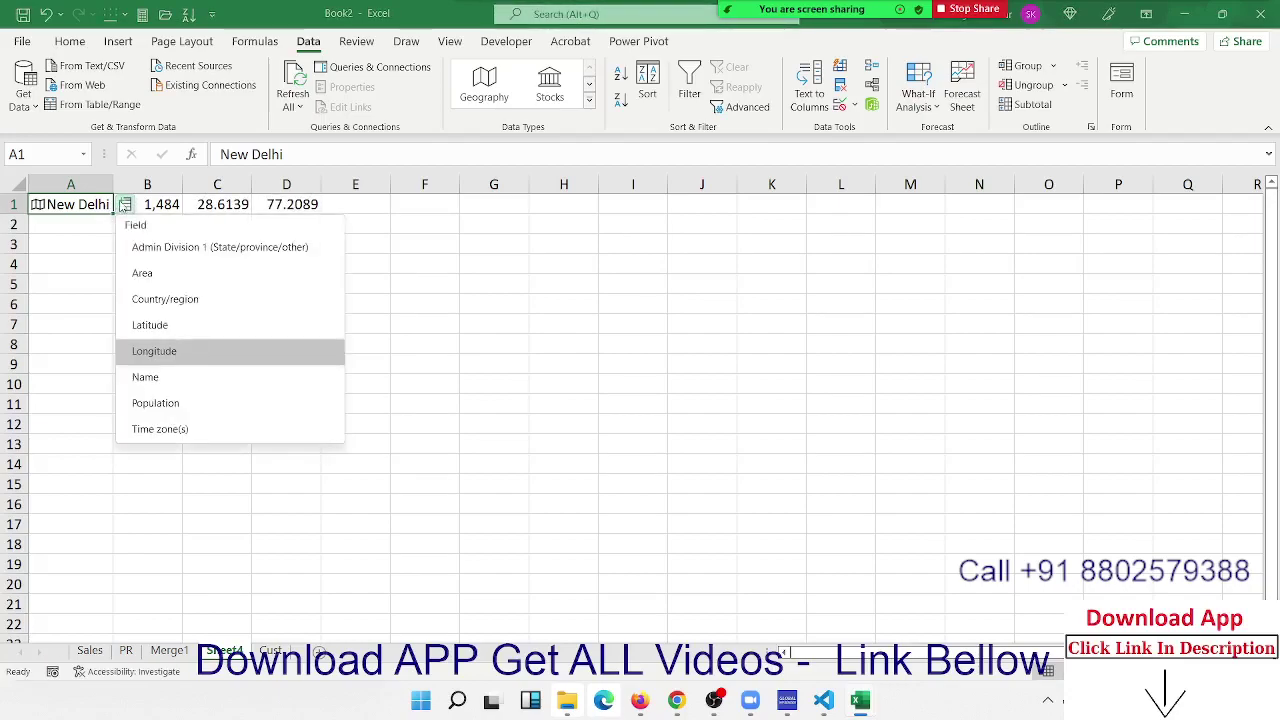
click(164, 405)
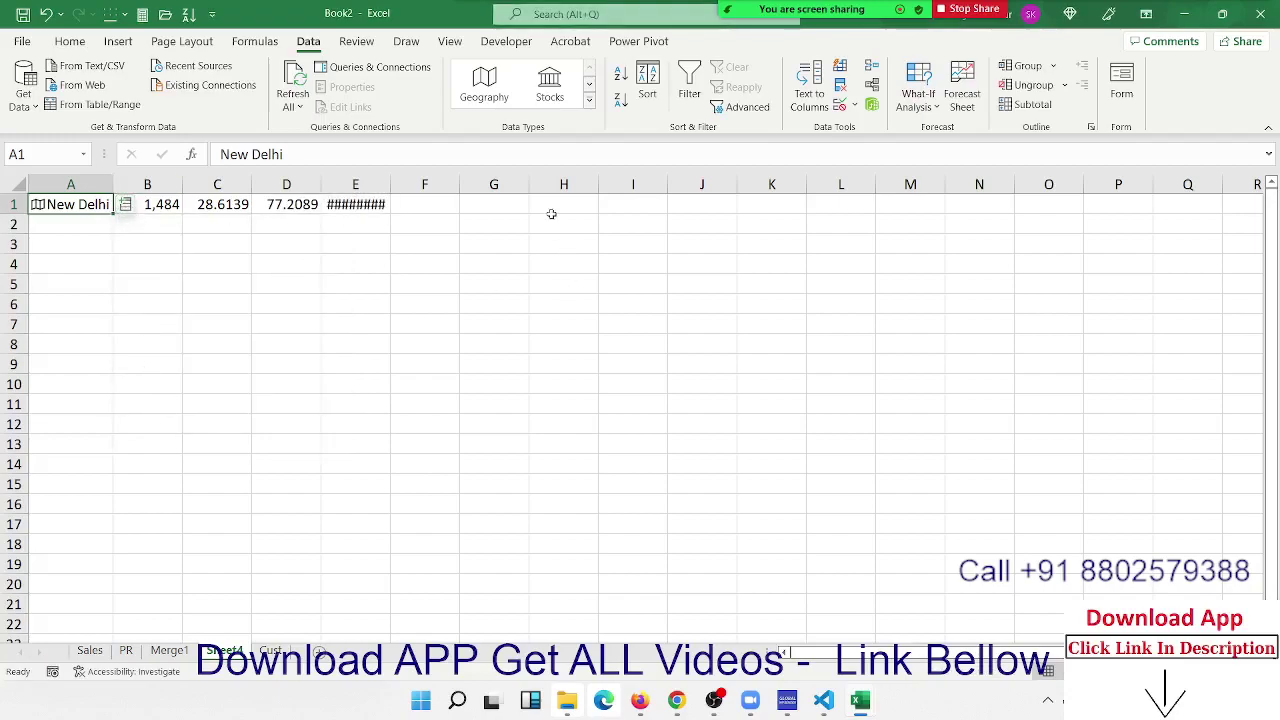
Autofit column E and add New Delhi's Time zone(s) field to row 1
double_click(390, 184)
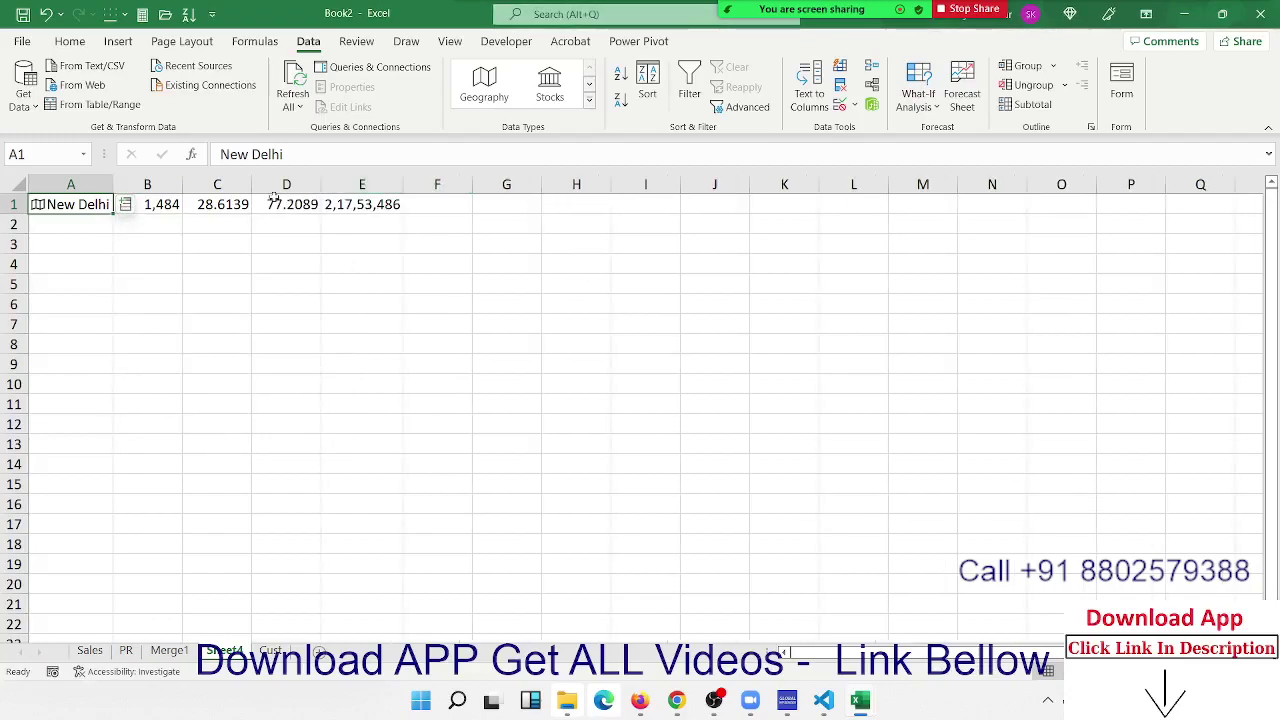
click(126, 205)
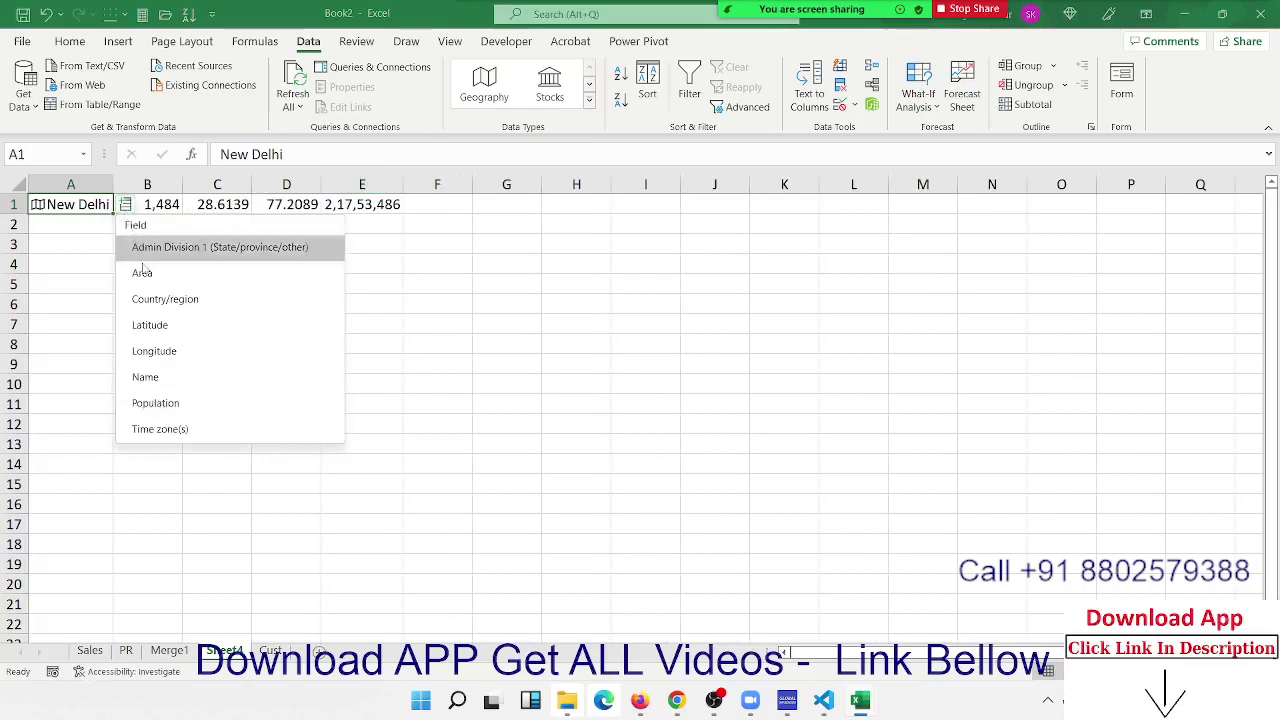
click(160, 429)
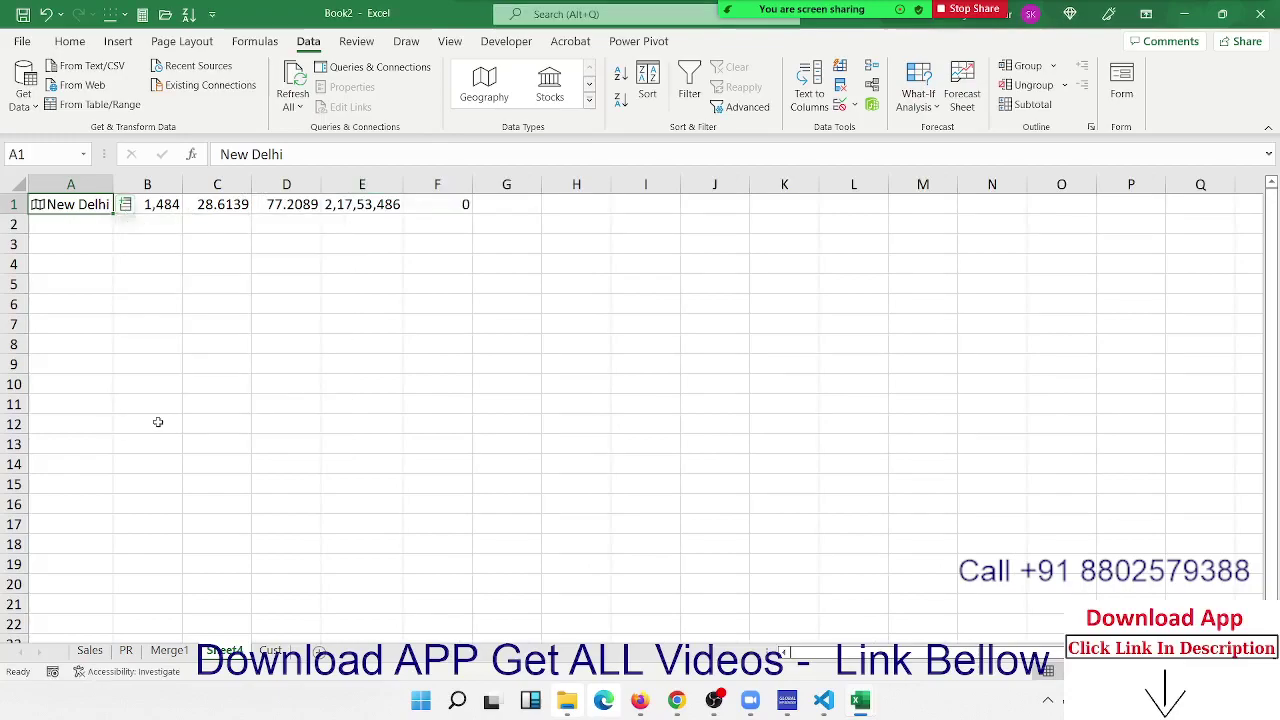
click(566, 263)
click(589, 100)
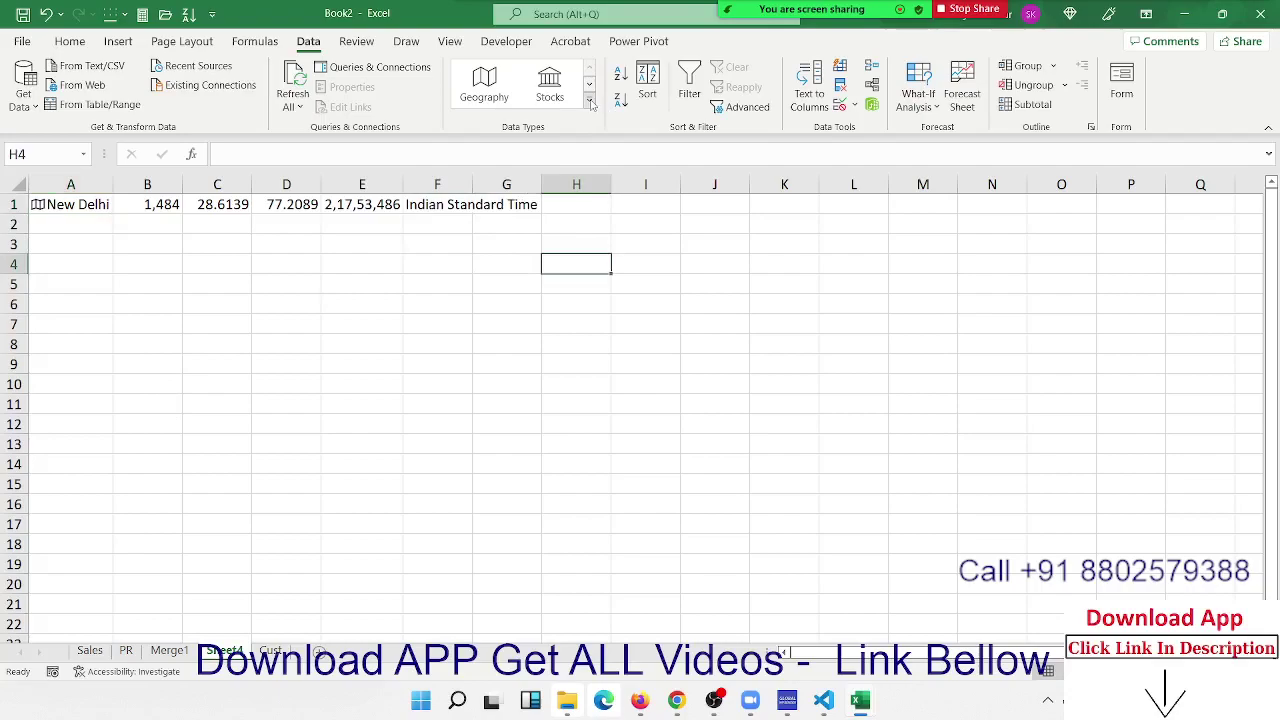
Check the formulas behind the population and time zone cells
click(250, 246)
click(362, 203)
click(425, 205)
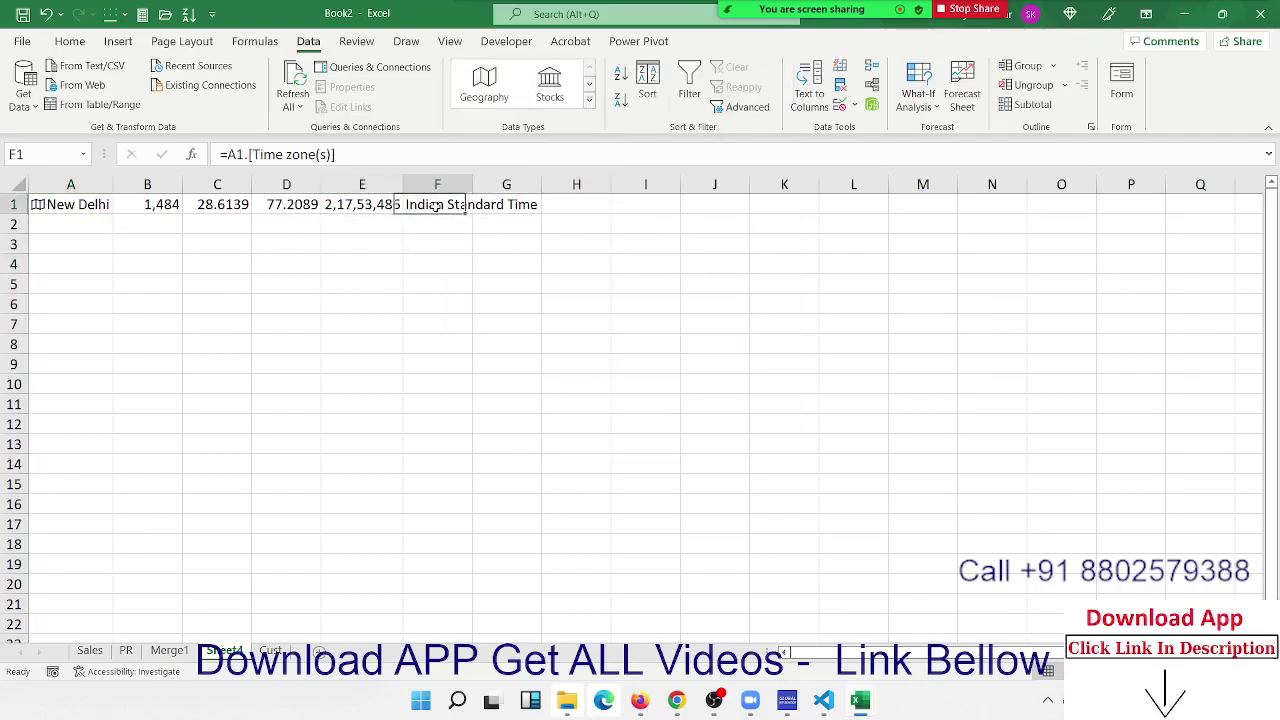
click(516, 205)
Enter INR in I4 and apply the Currencies data type
click(647, 262)
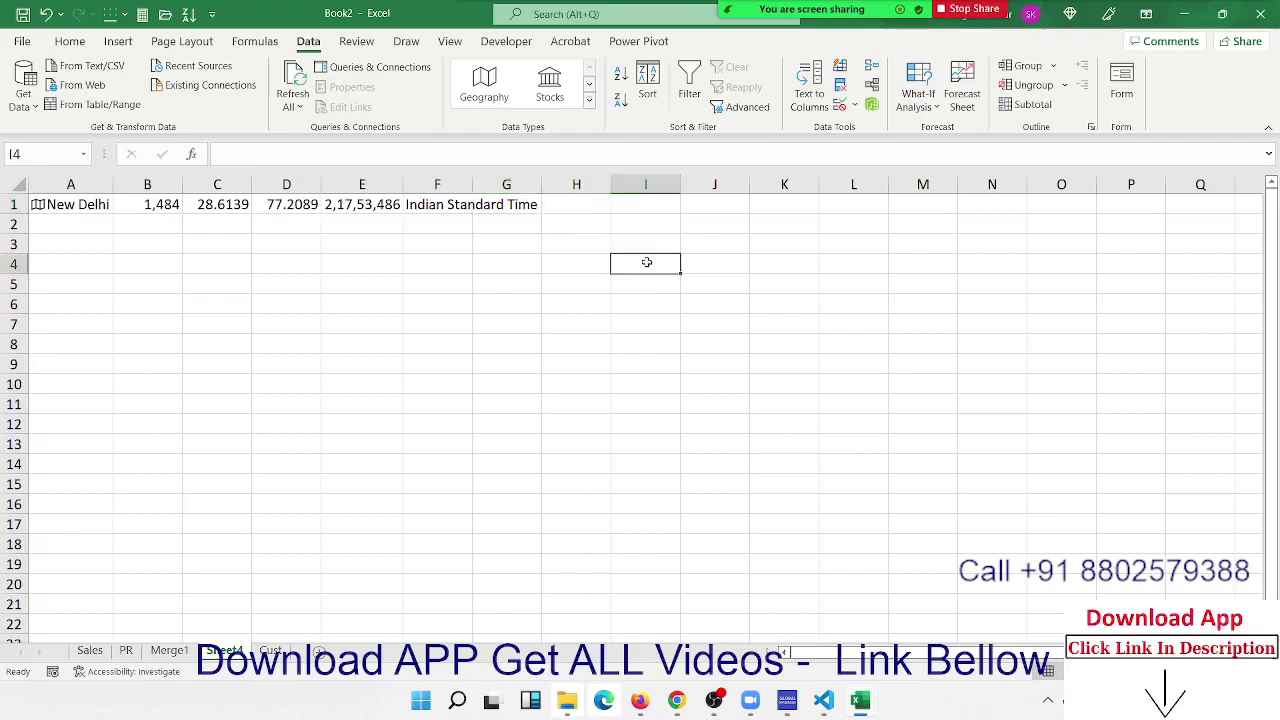
text(I)
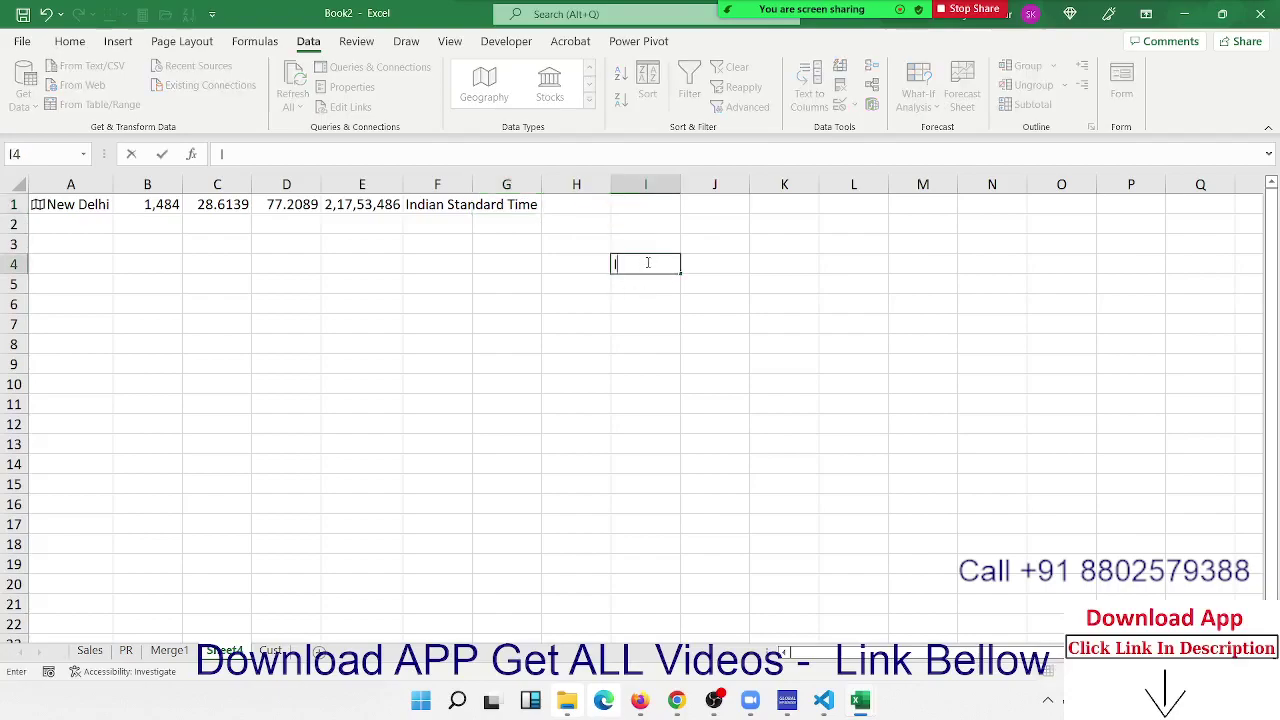
text(NR)
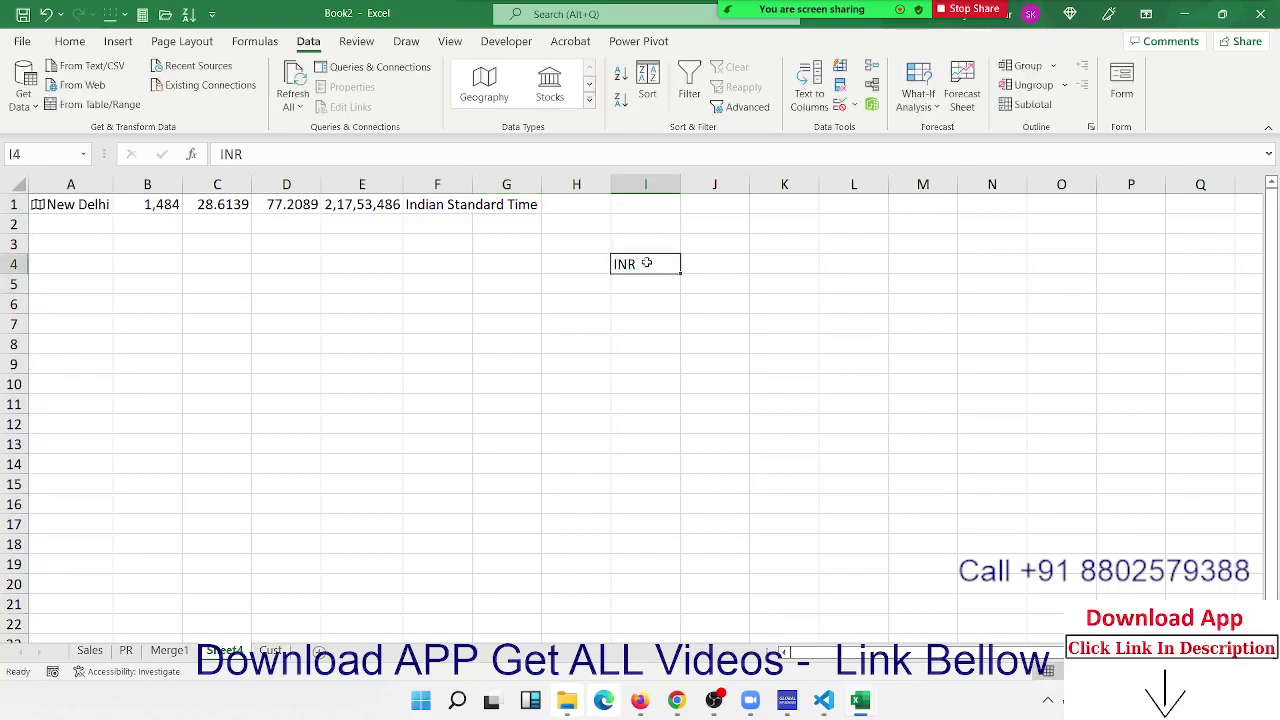
click(589, 100)
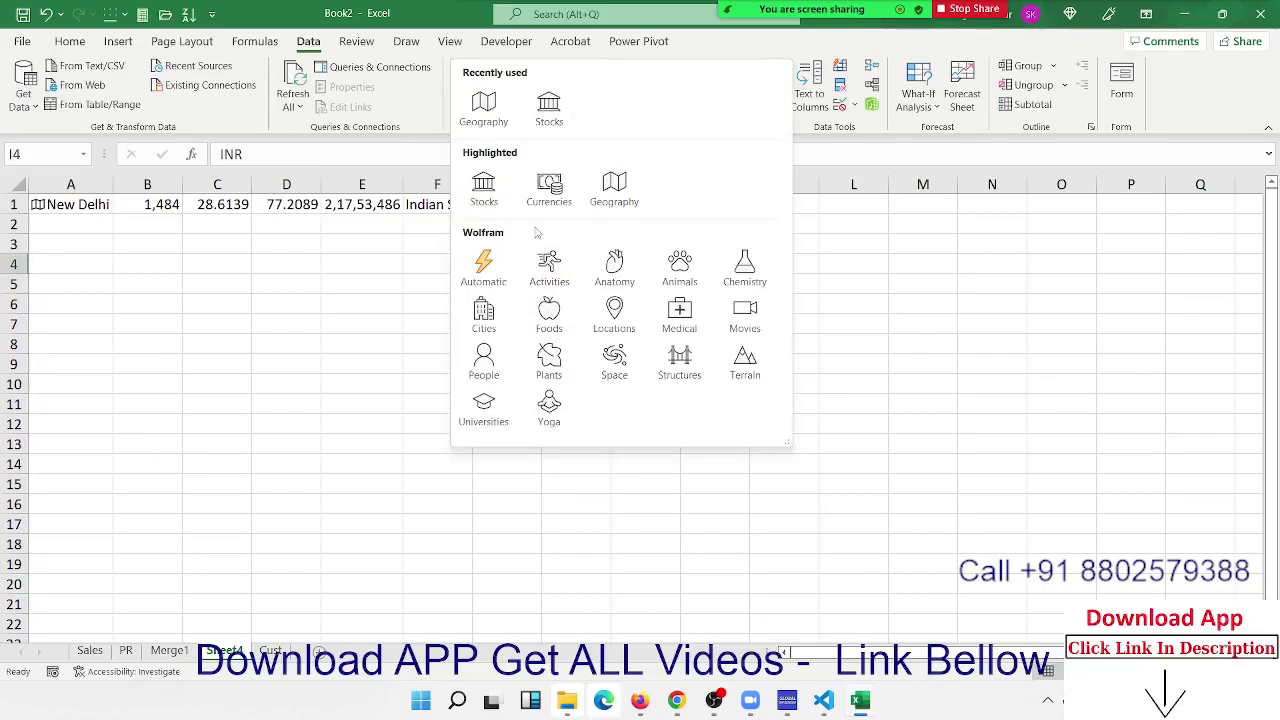
click(550, 188)
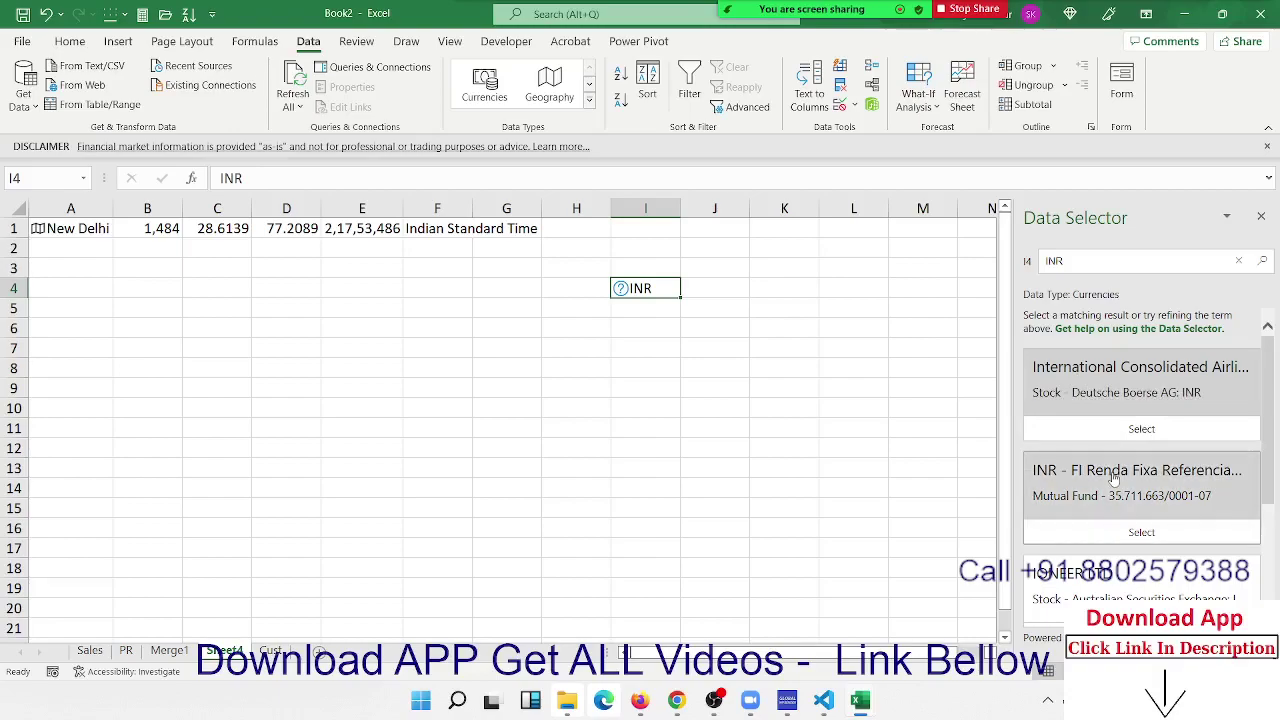
Browse and expand the INR currency matches, then close the panel without choosing one
scroll(1118, 548, down, 2)
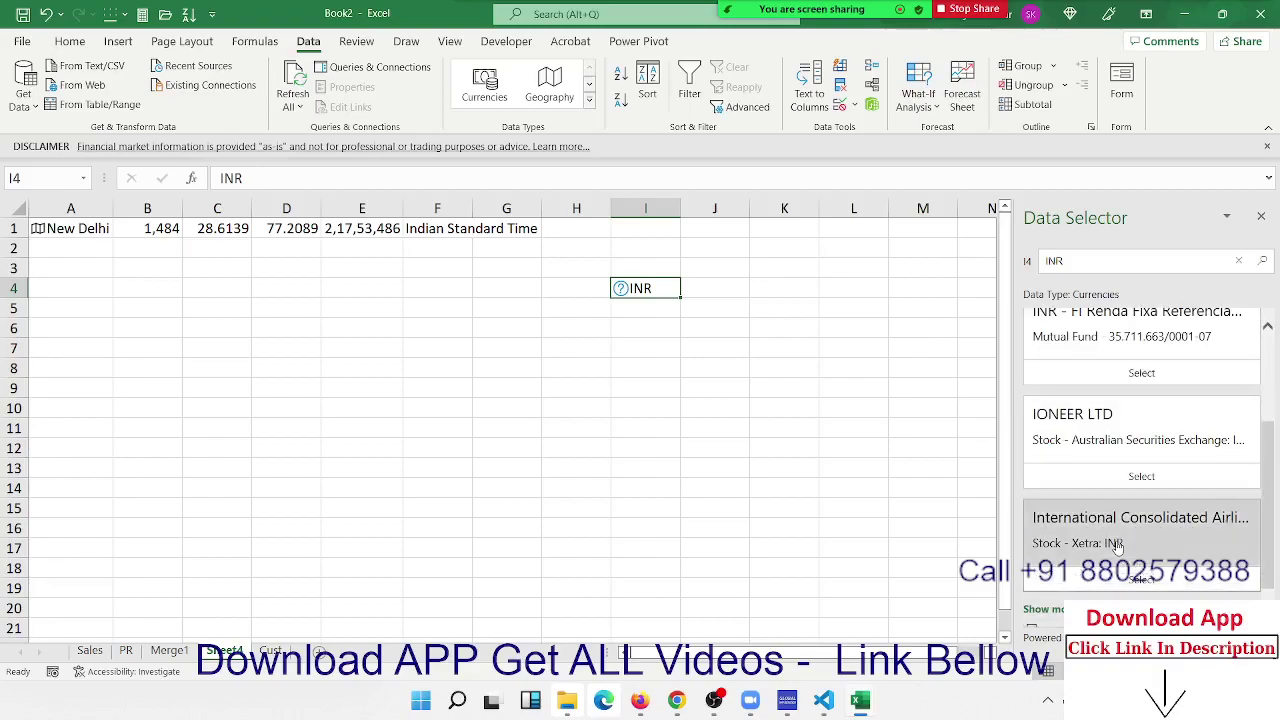
scroll(1128, 596, down, 1)
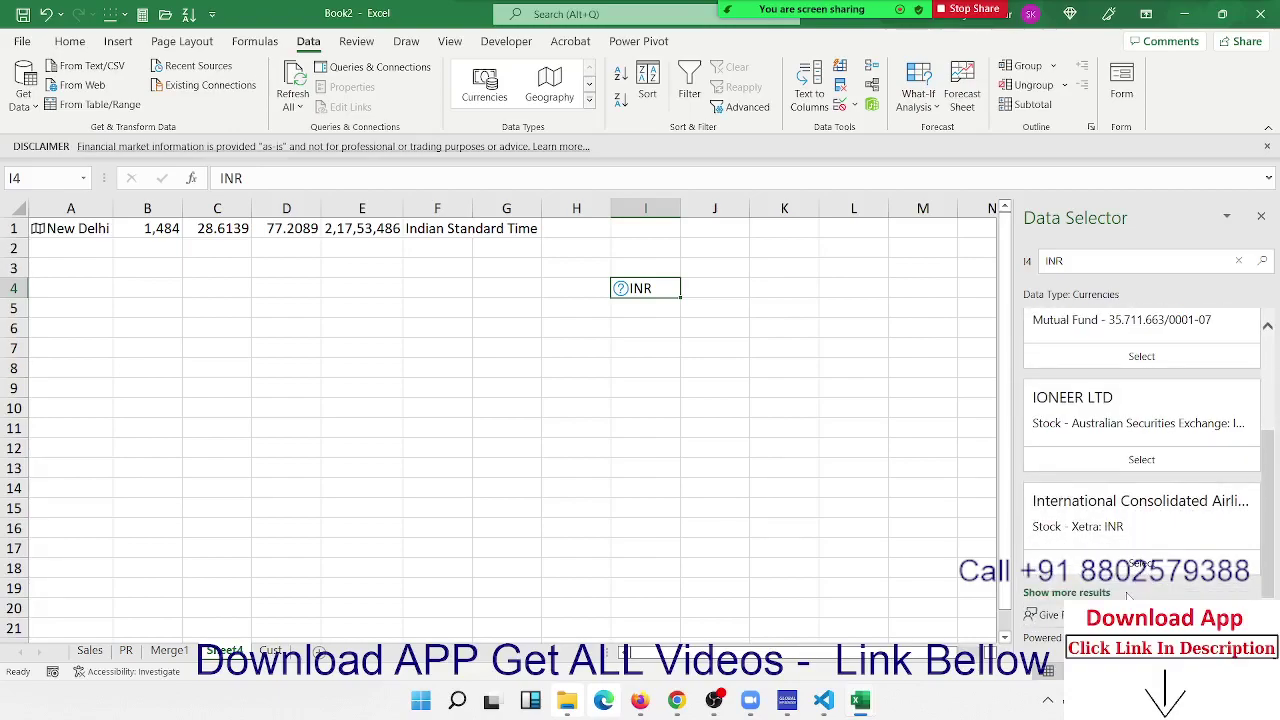
click(1128, 594)
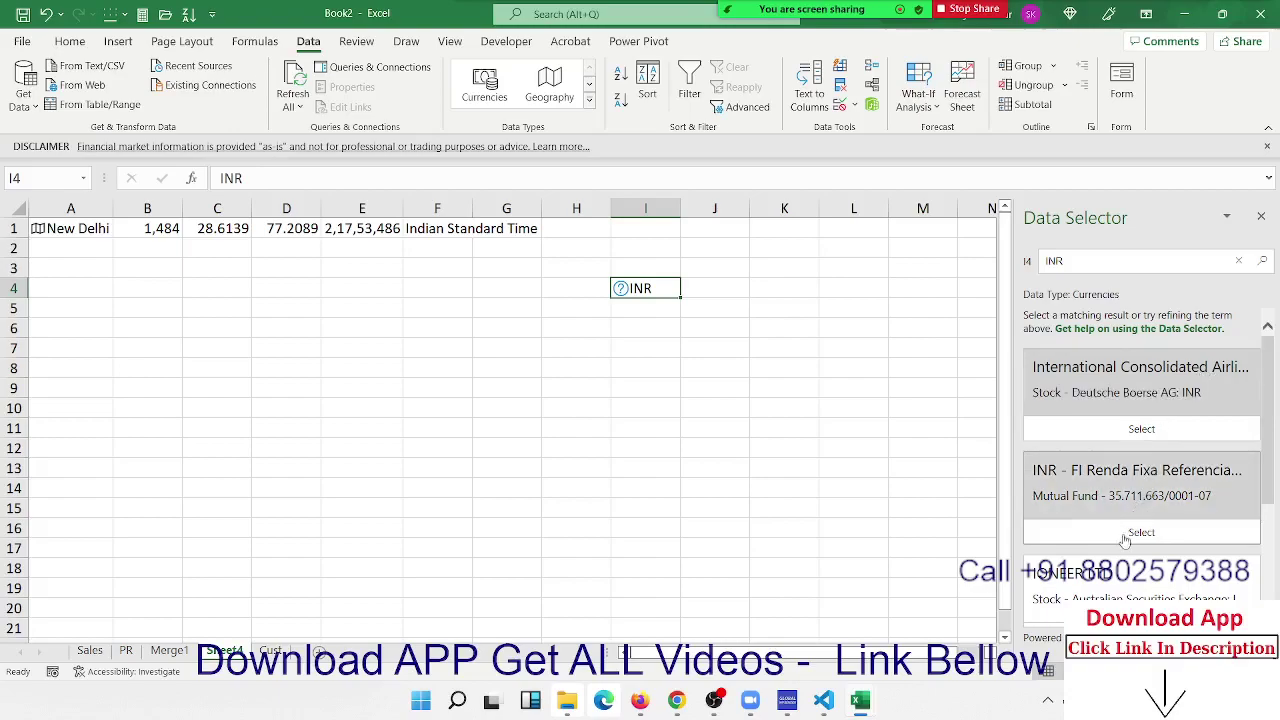
scroll(1125, 490, down, 1)
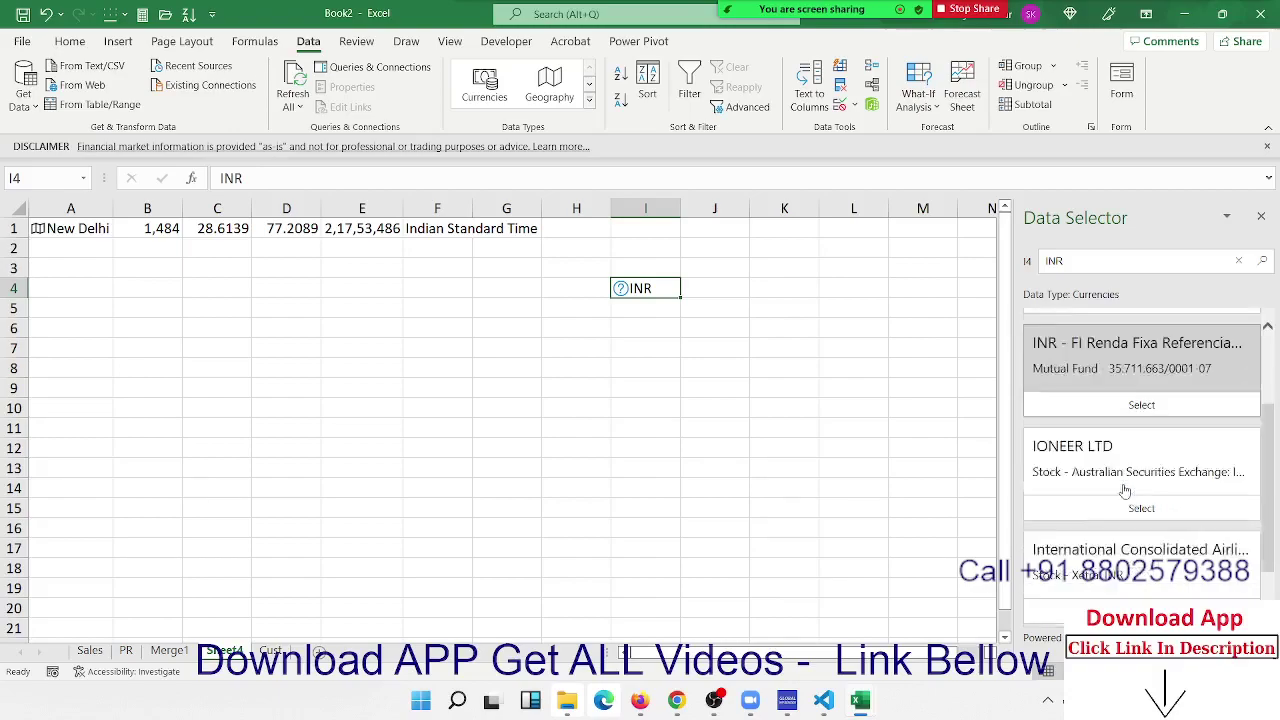
scroll(1125, 490, down, 1)
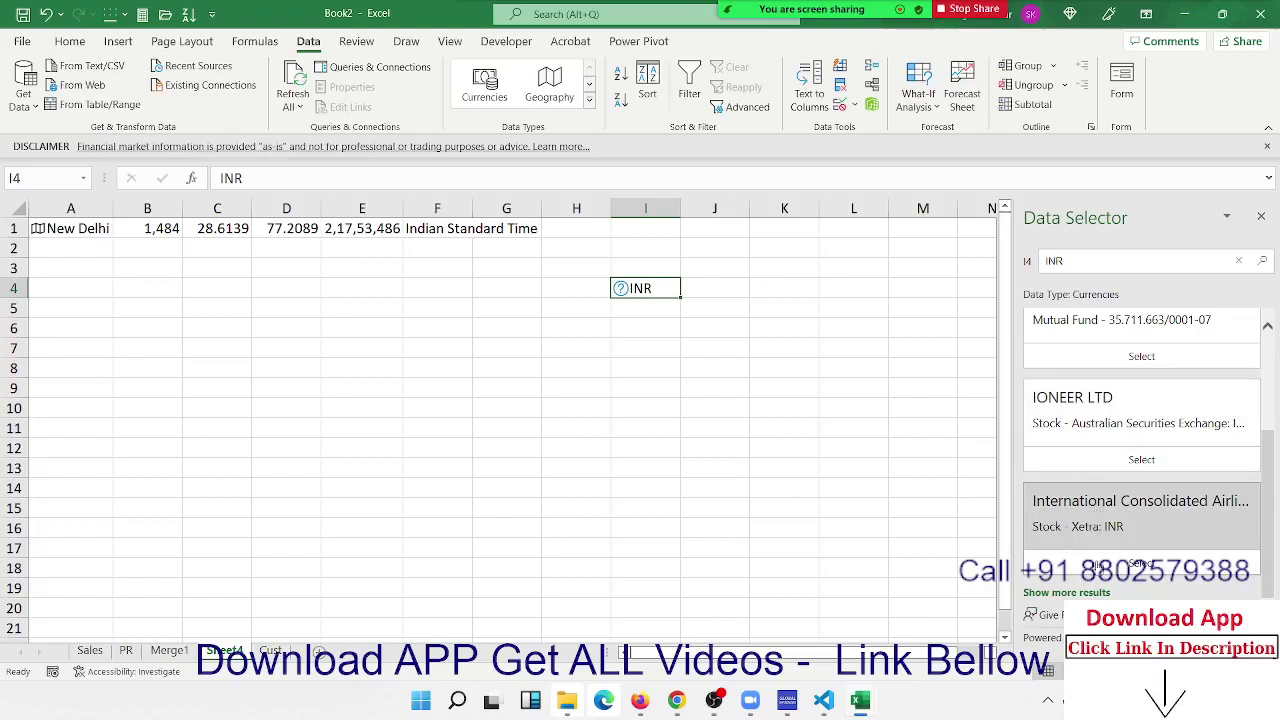
scroll(1093, 505, up, 2)
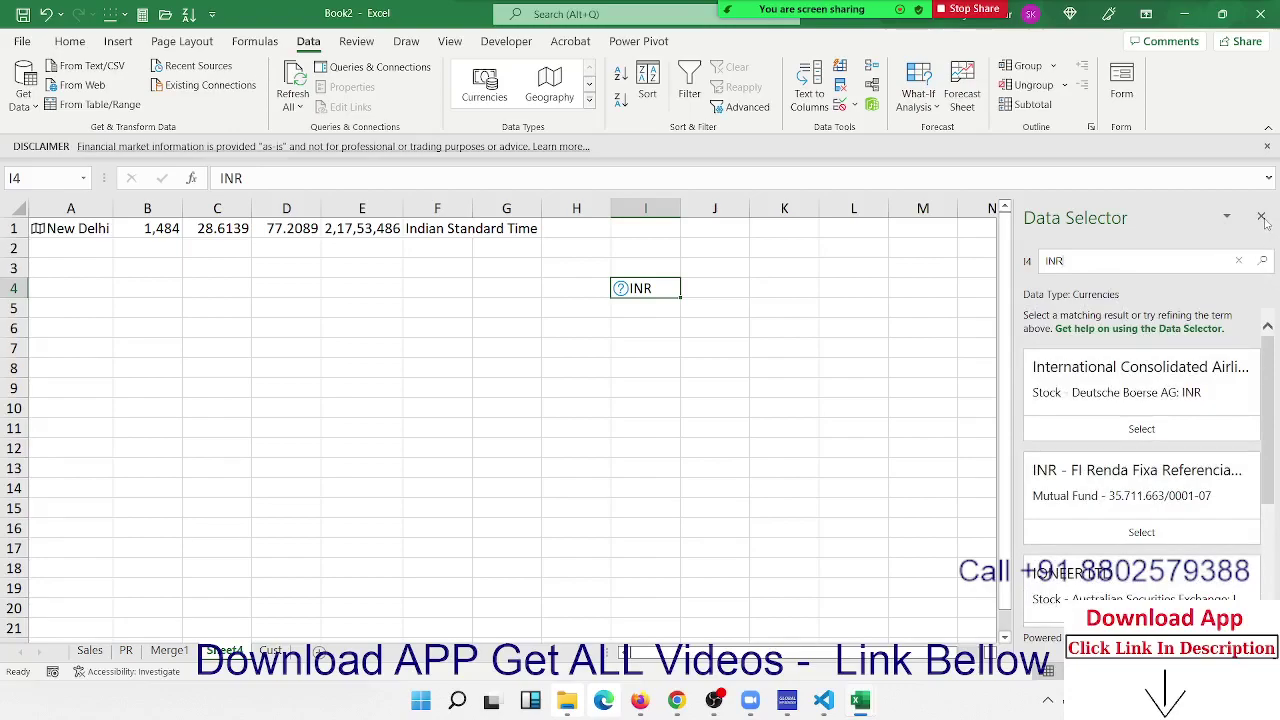
click(1262, 218)
key(Down)
Replace INR in I4 with 100
key(Up)
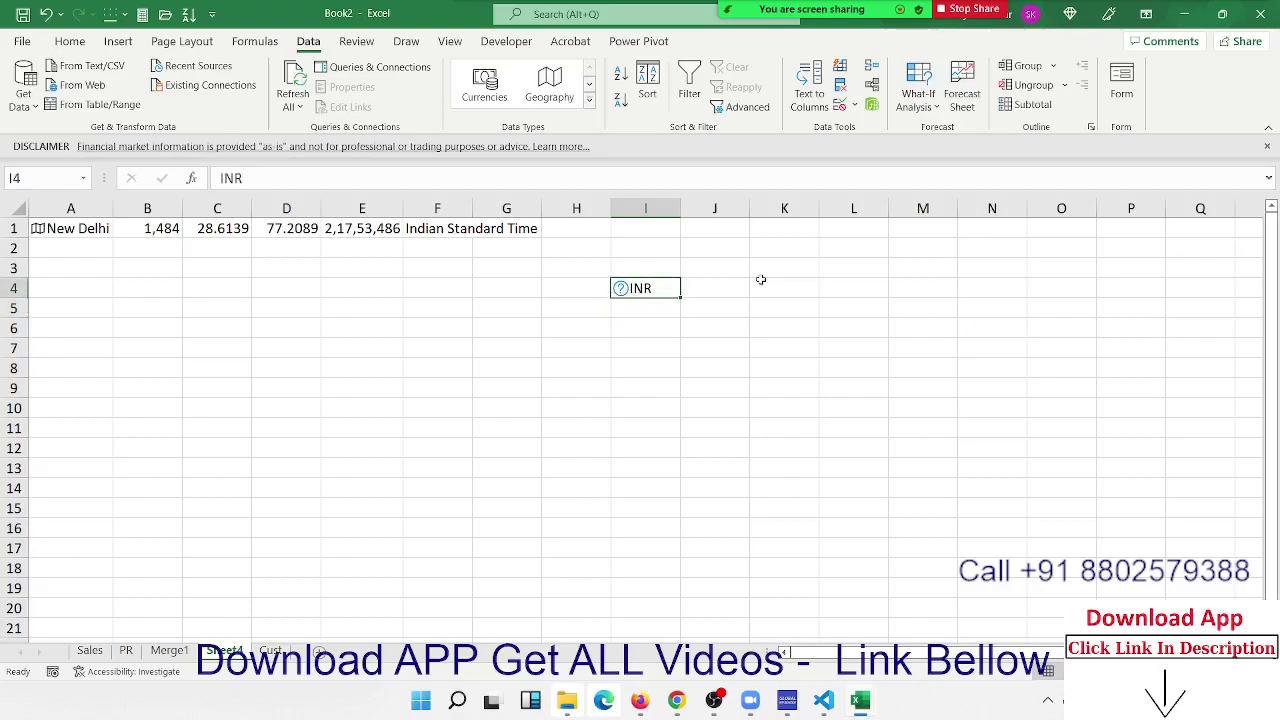
key(Delete)
key(Right)
key(Left)
text(1)
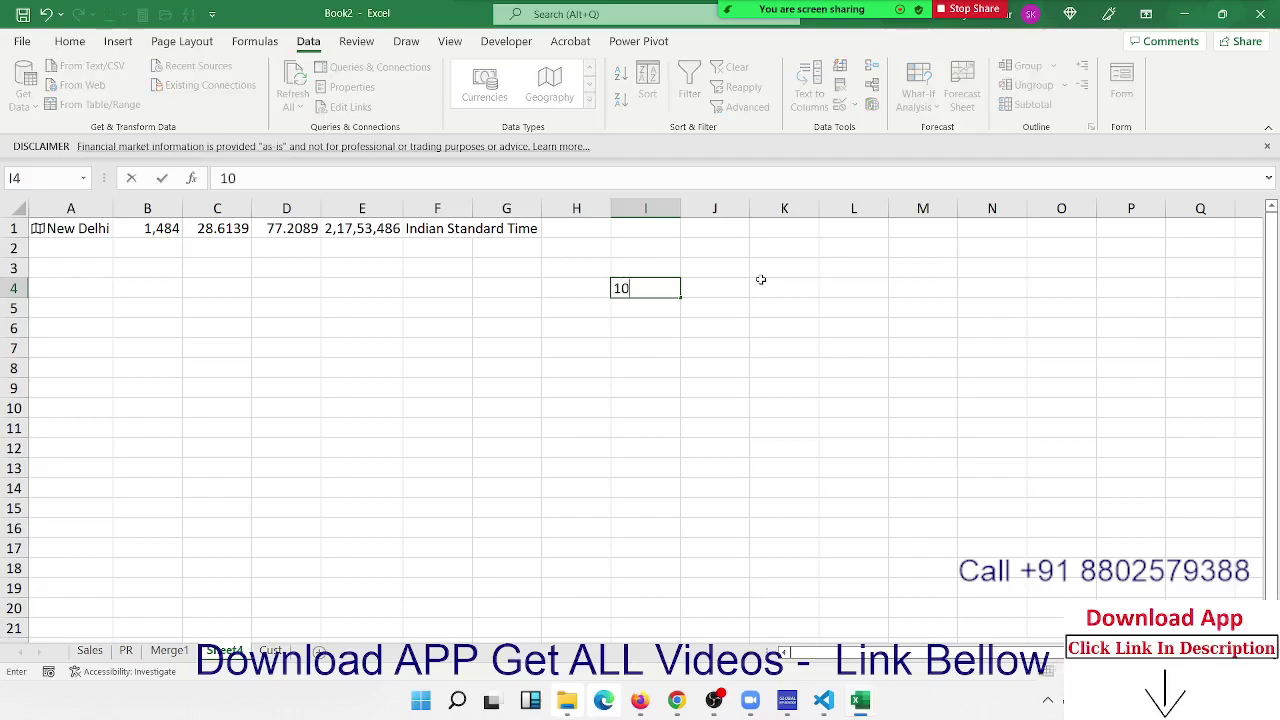
text(0)
key(Return)
key(Up)
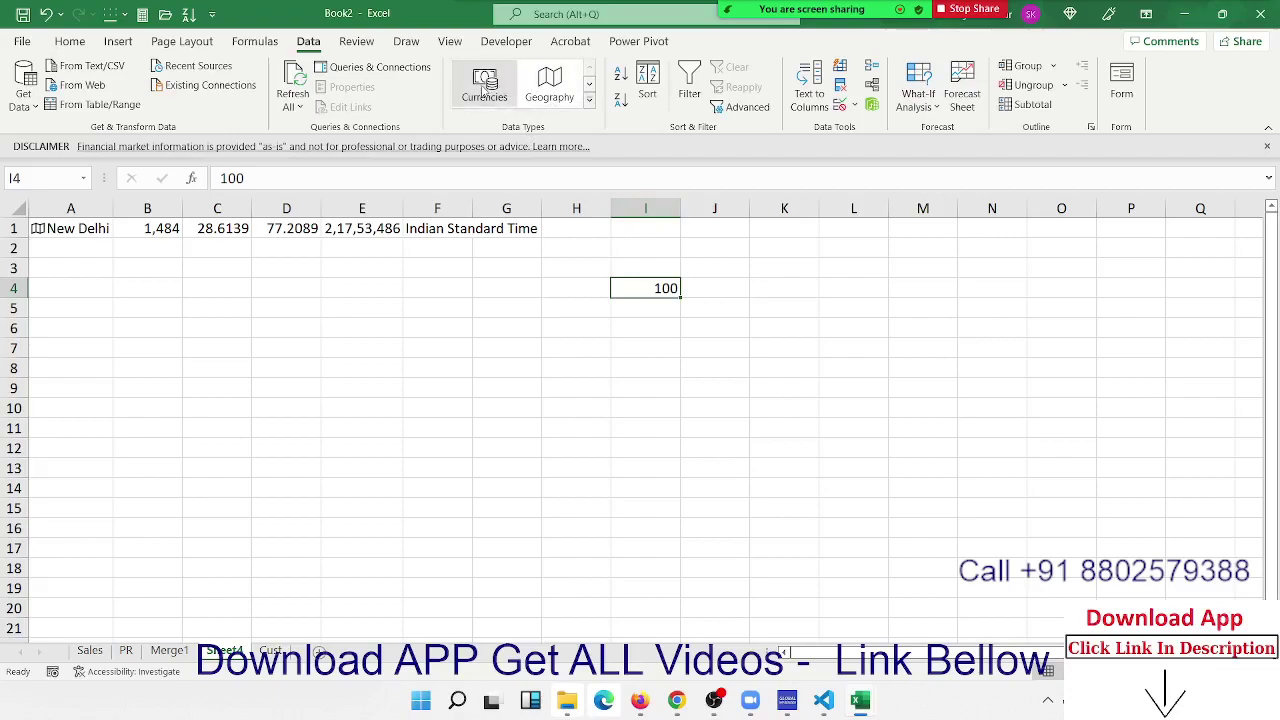
Search currencies for 'rupees', close the unmatched panel, and clear cells I3:I5
click(484, 90)
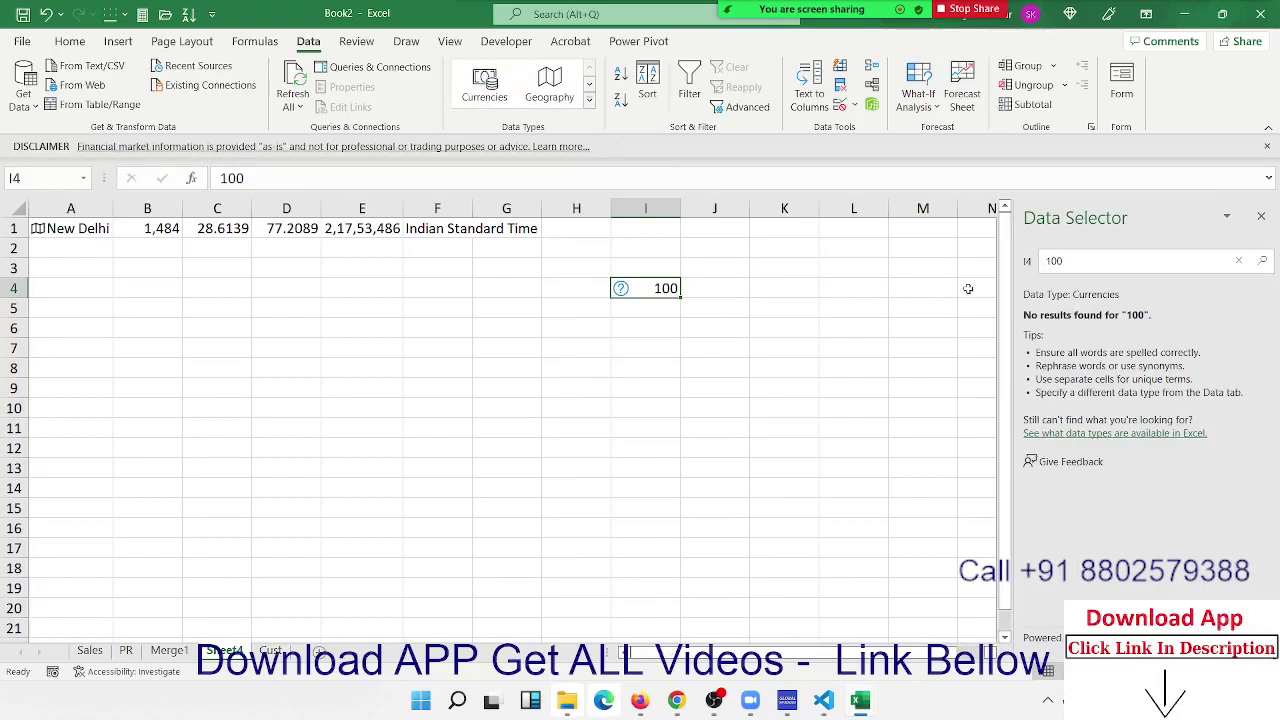
drag(1087, 263, 1030, 265)
text(rupees)
key(Return)
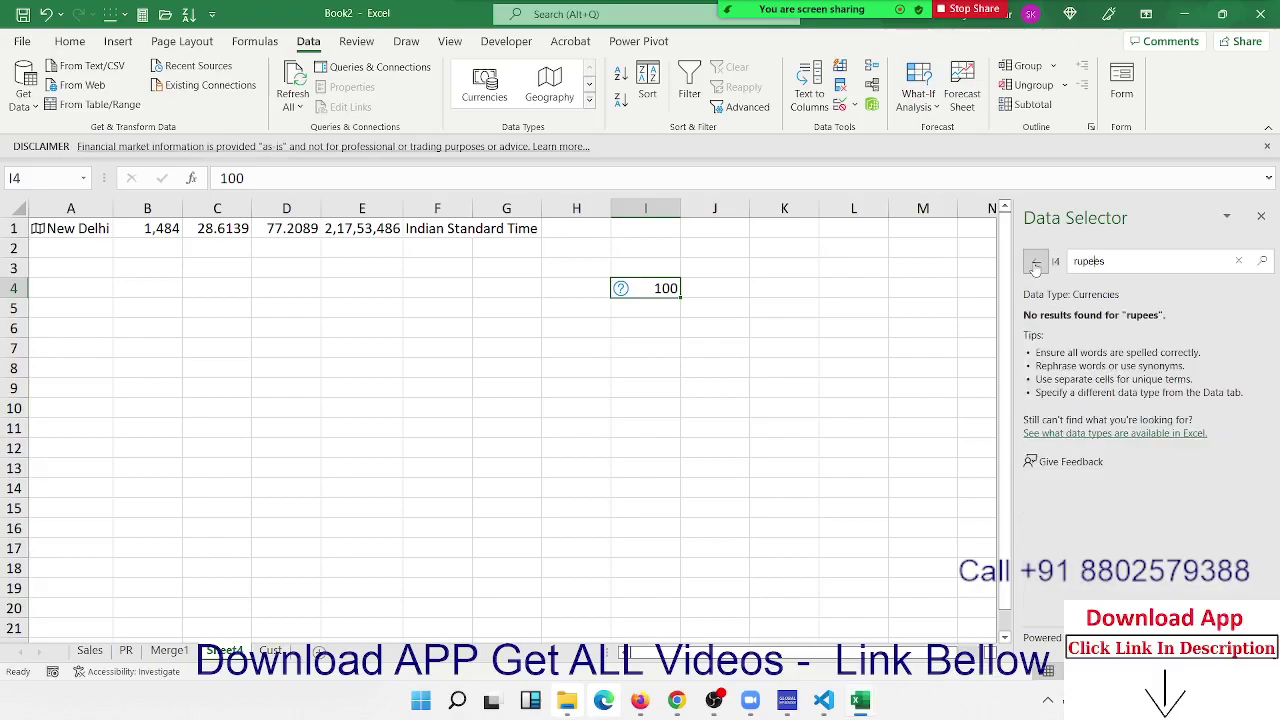
key(Return)
click(722, 306)
drag(662, 270, 659, 309)
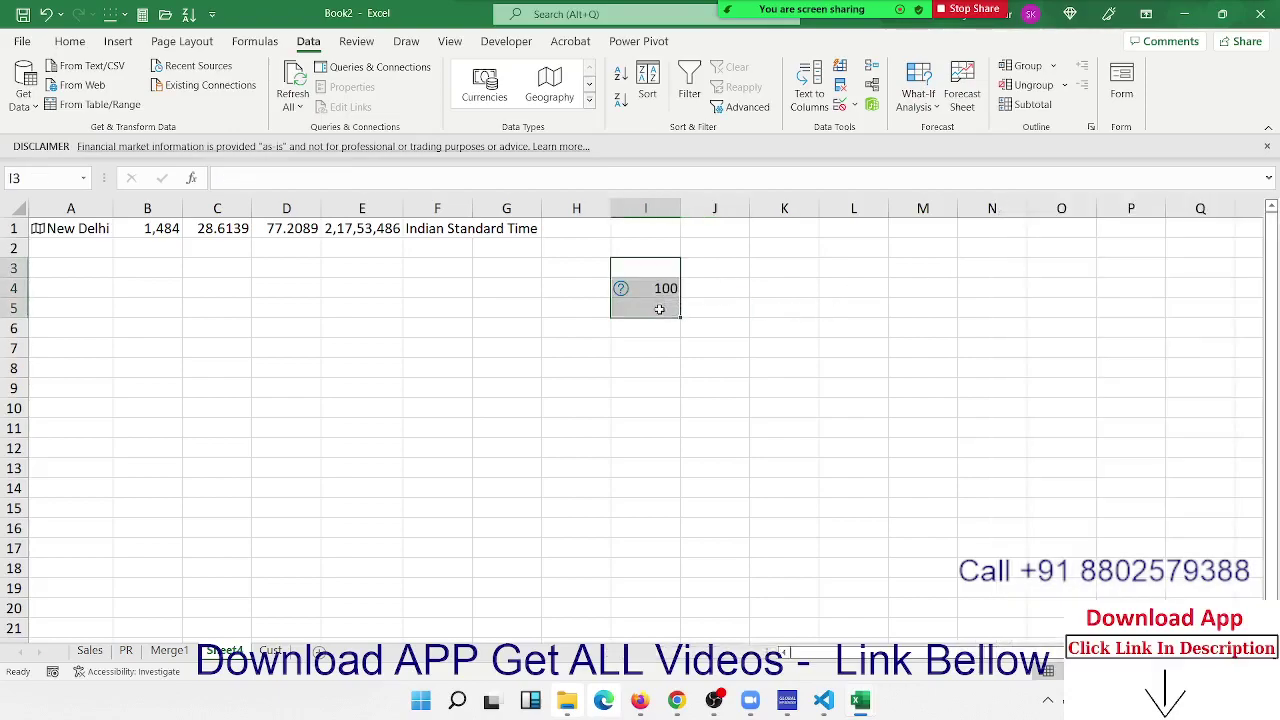
key(Delete)
Enter INR 100 in J4 and apply the Currencies data type
click(724, 287)
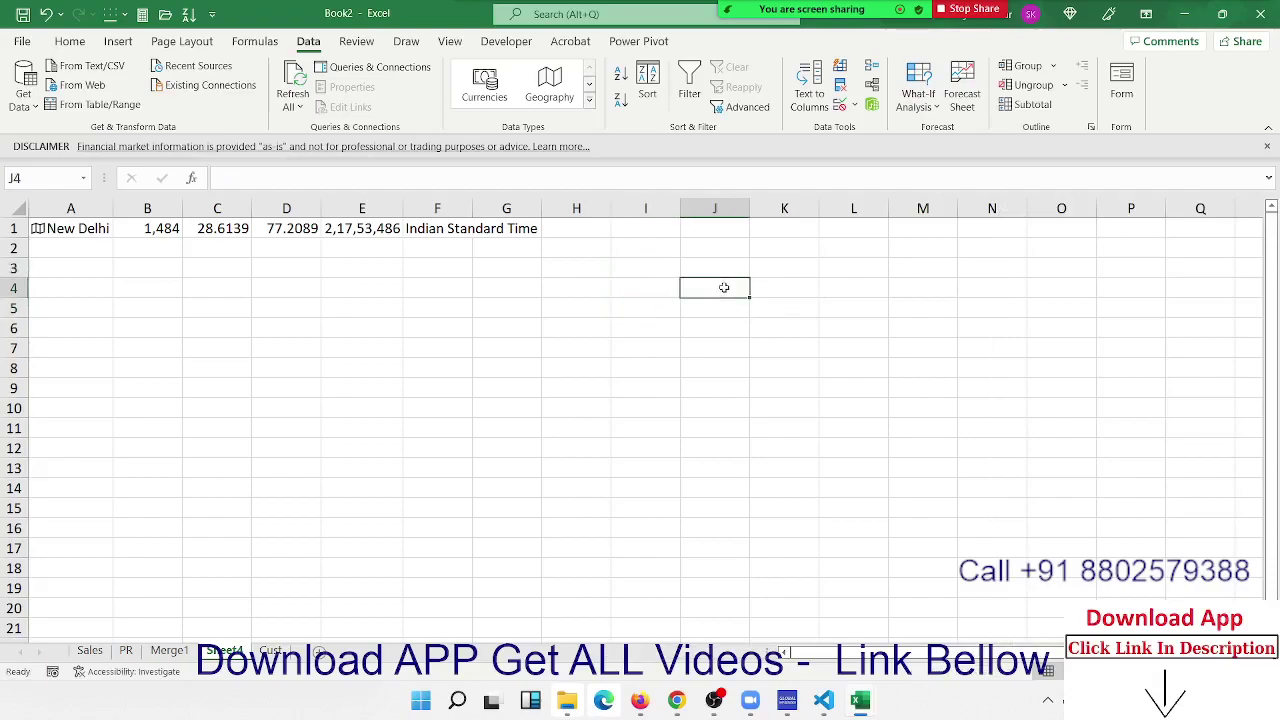
text(IN)
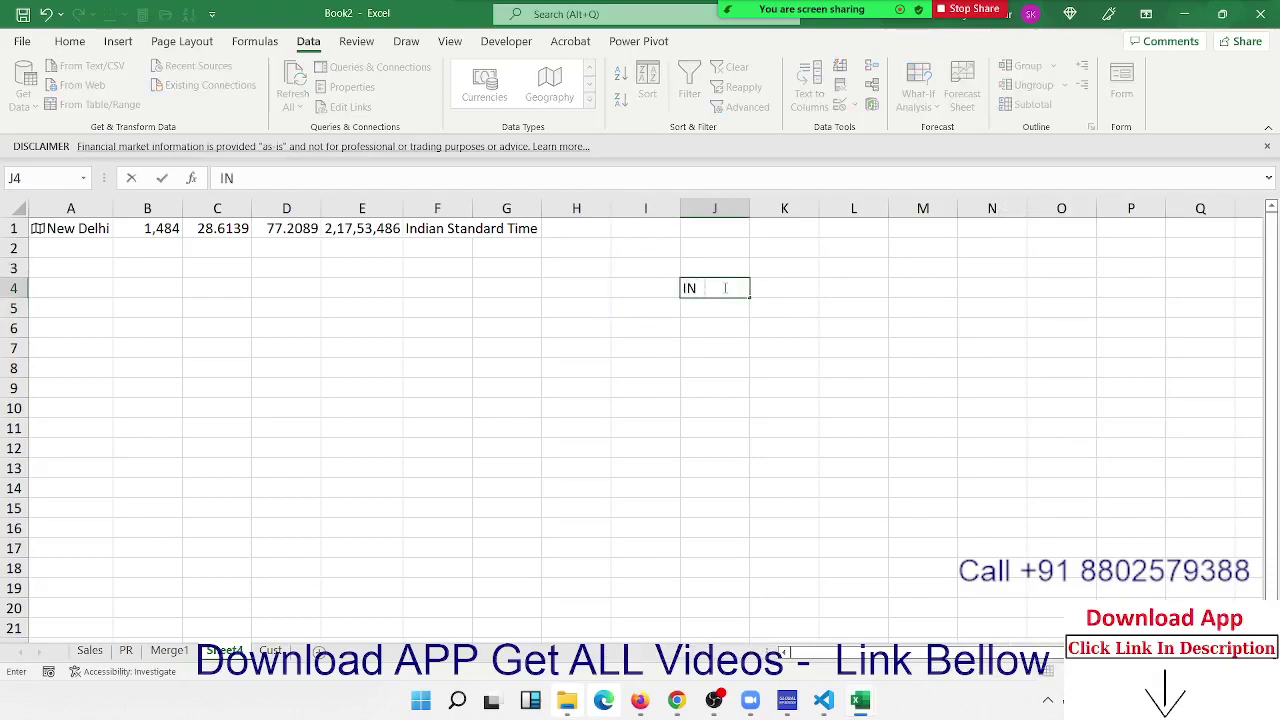
text(R 100)
key(Return)
click(724, 288)
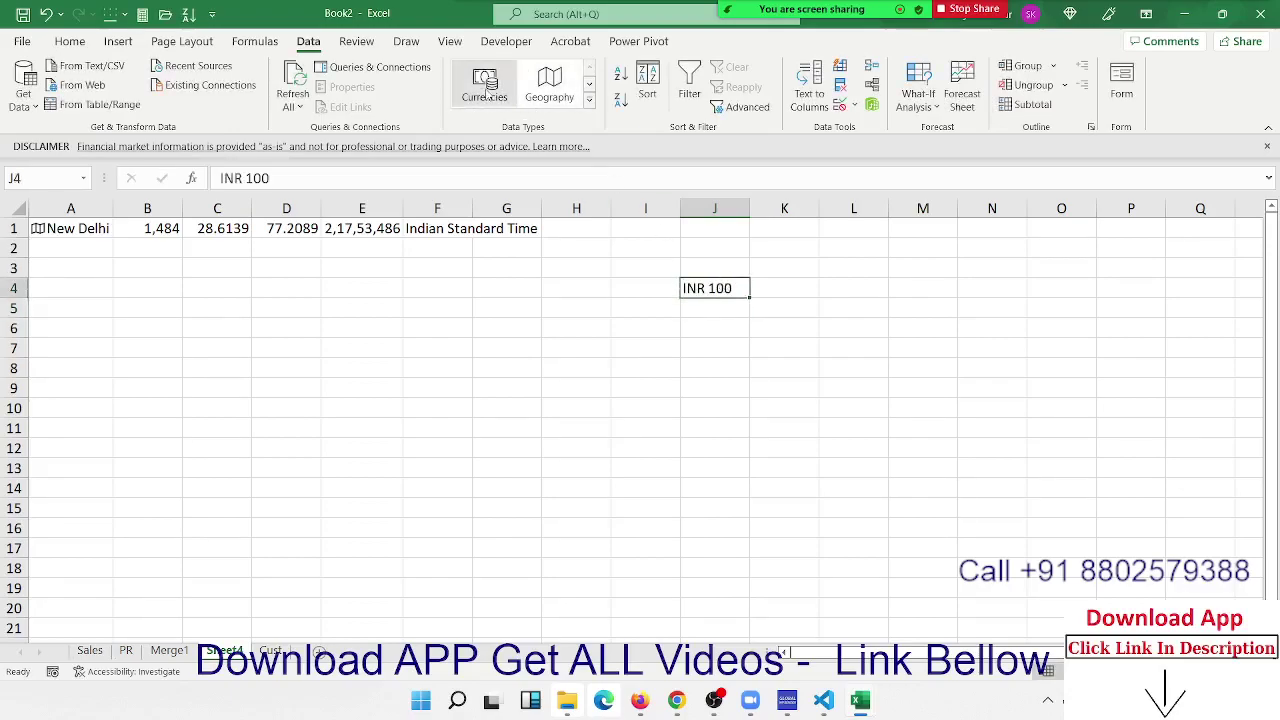
click(484, 86)
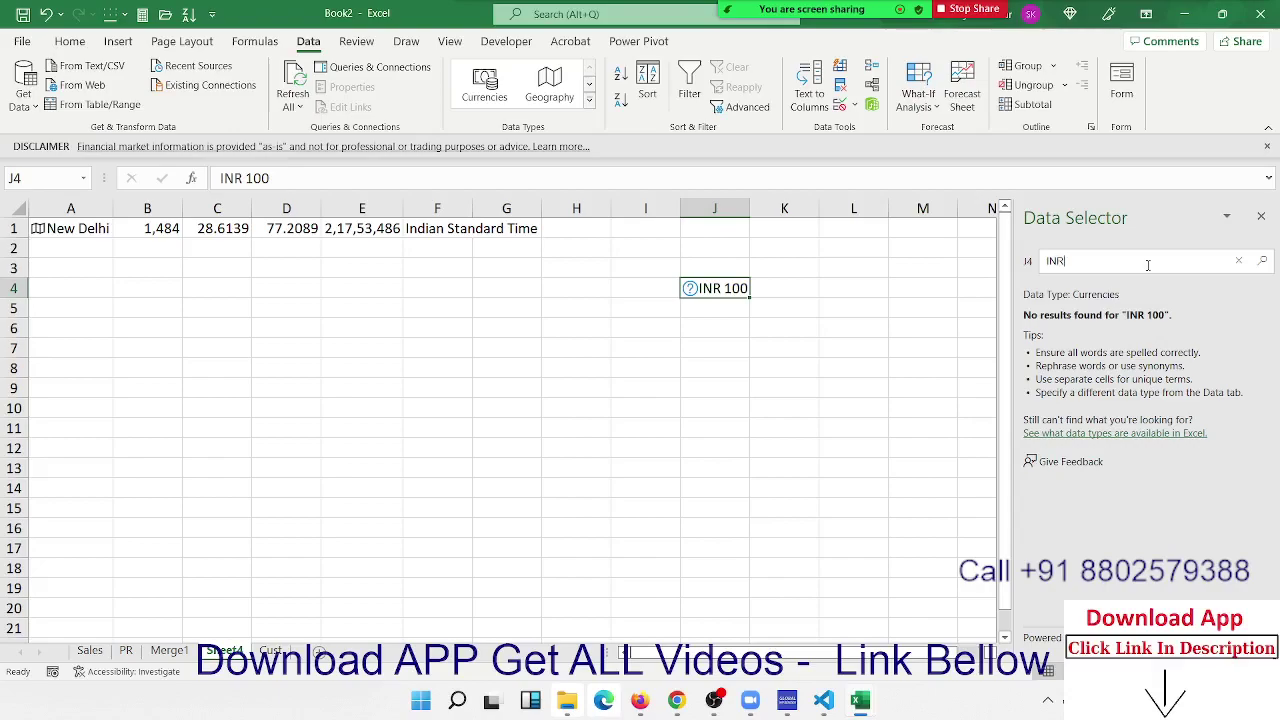
Search currency matches for INR and scroll to the Indian Rupee/US Dollar pair
key(Return)
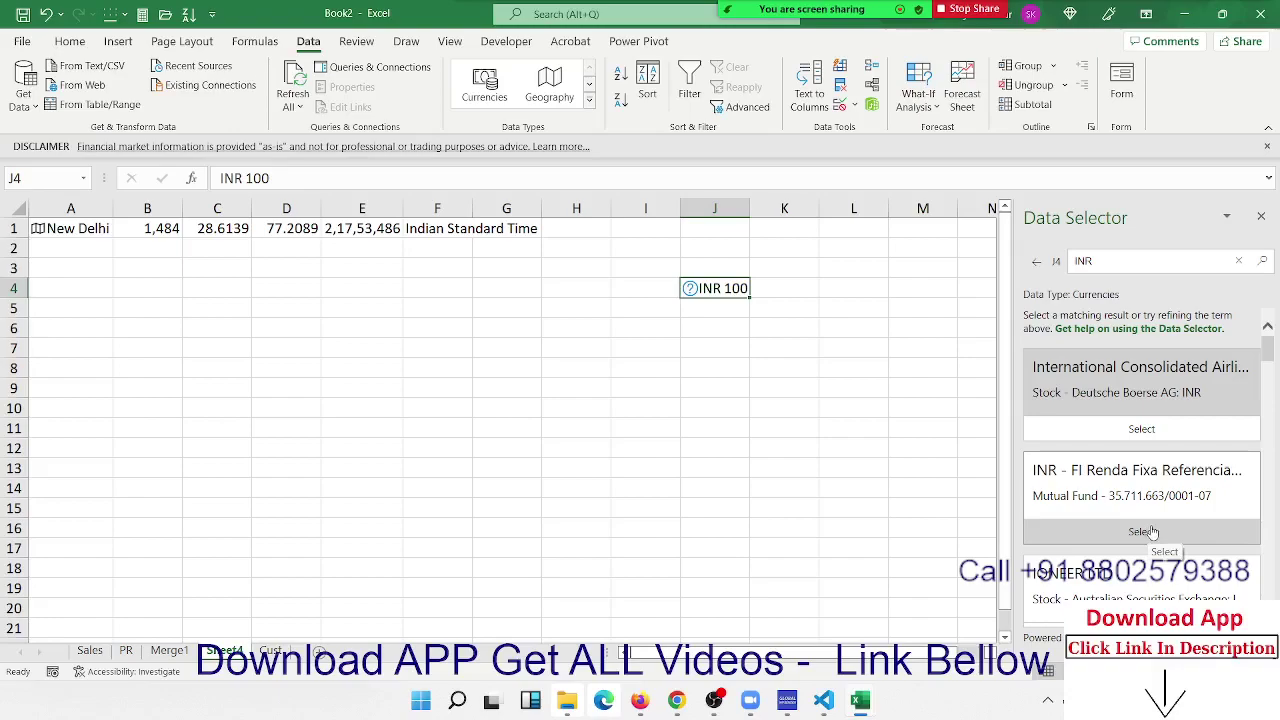
scroll(1152, 532, down, 2)
scroll(1152, 532, down, 1)
scroll(1152, 532, down, 3)
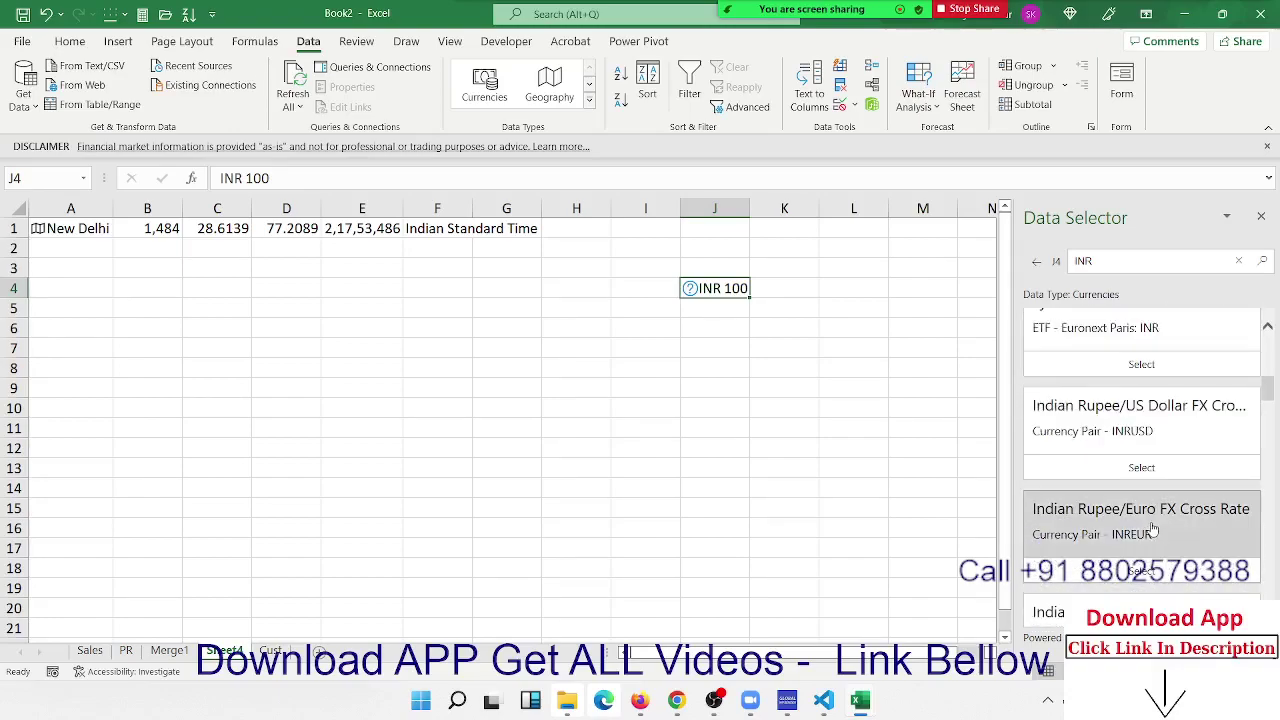
scroll(1140, 518, up, 2)
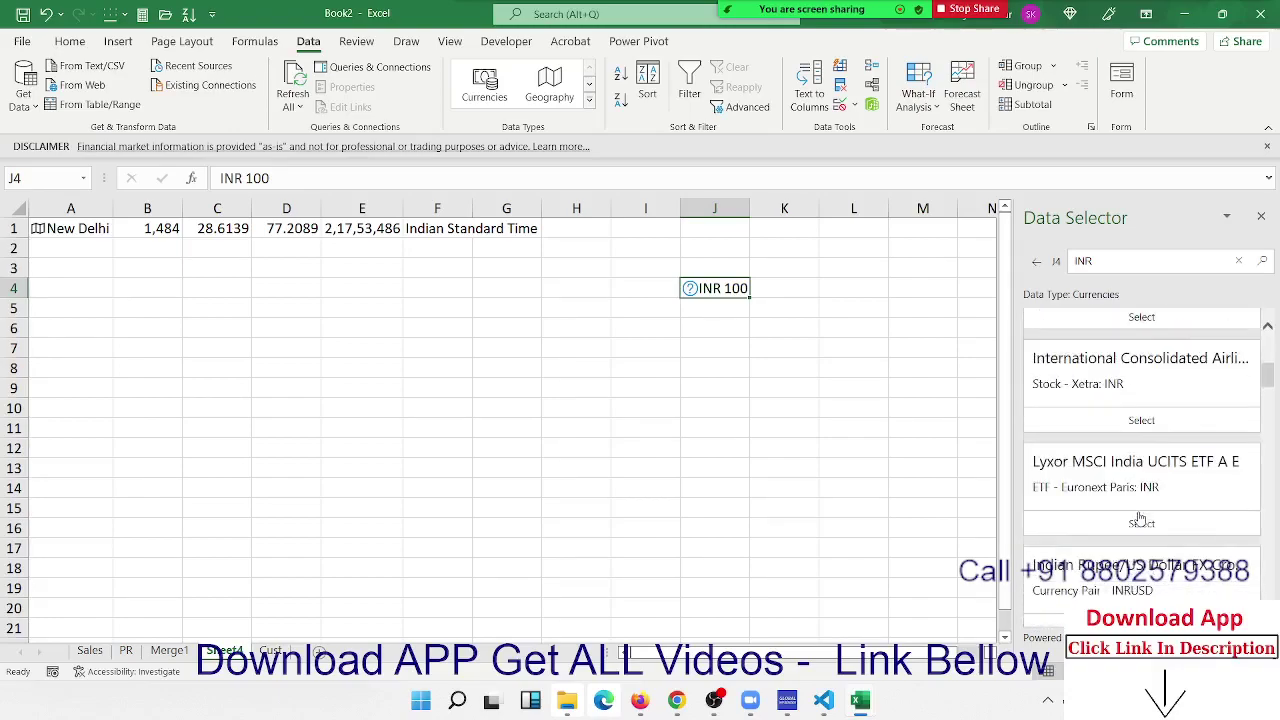
scroll(1140, 518, up, 2)
scroll(1140, 518, down, 2)
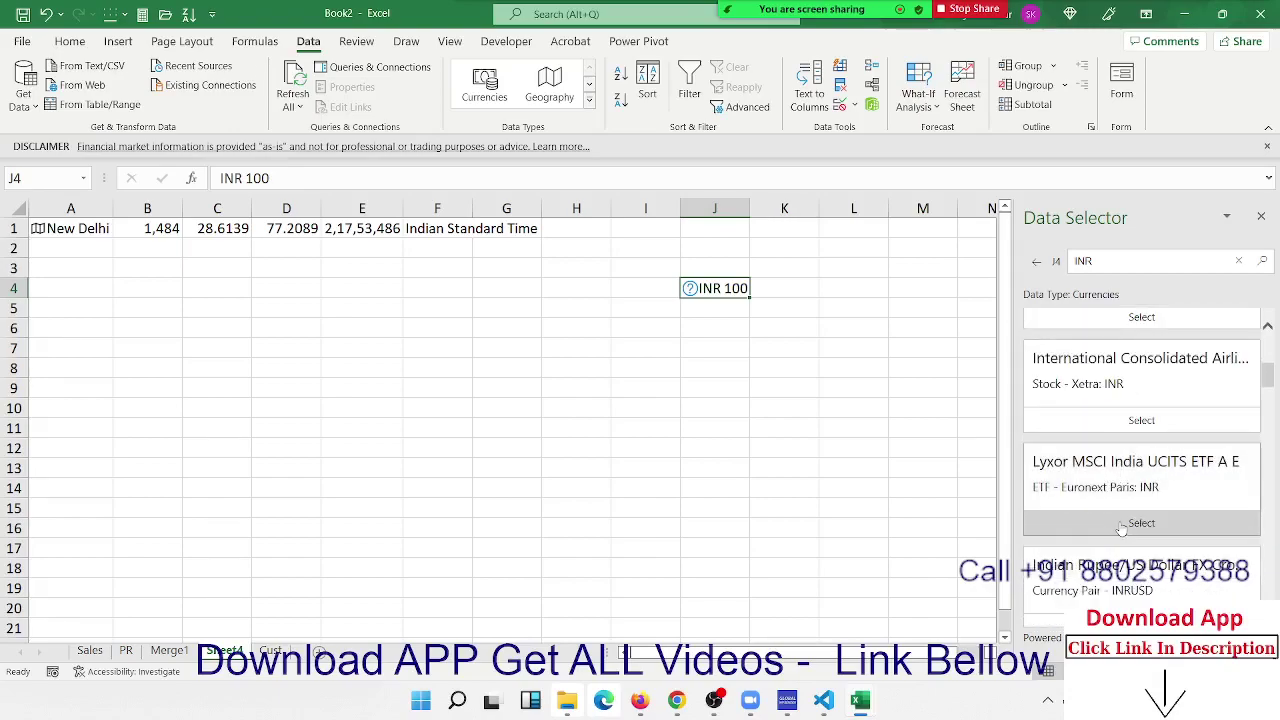
scroll(1122, 528, down, 2)
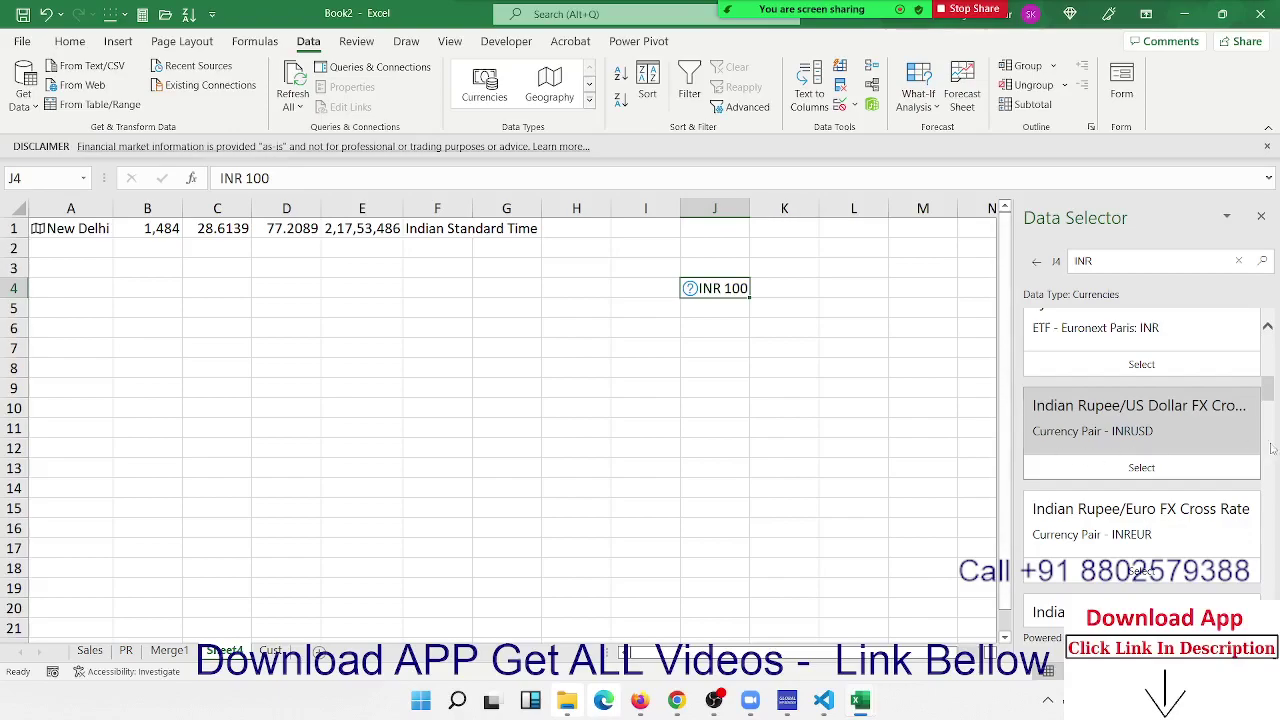
Link J4 to the Indian Rupee/US Dollar pair and autofit column J
click(1141, 467)
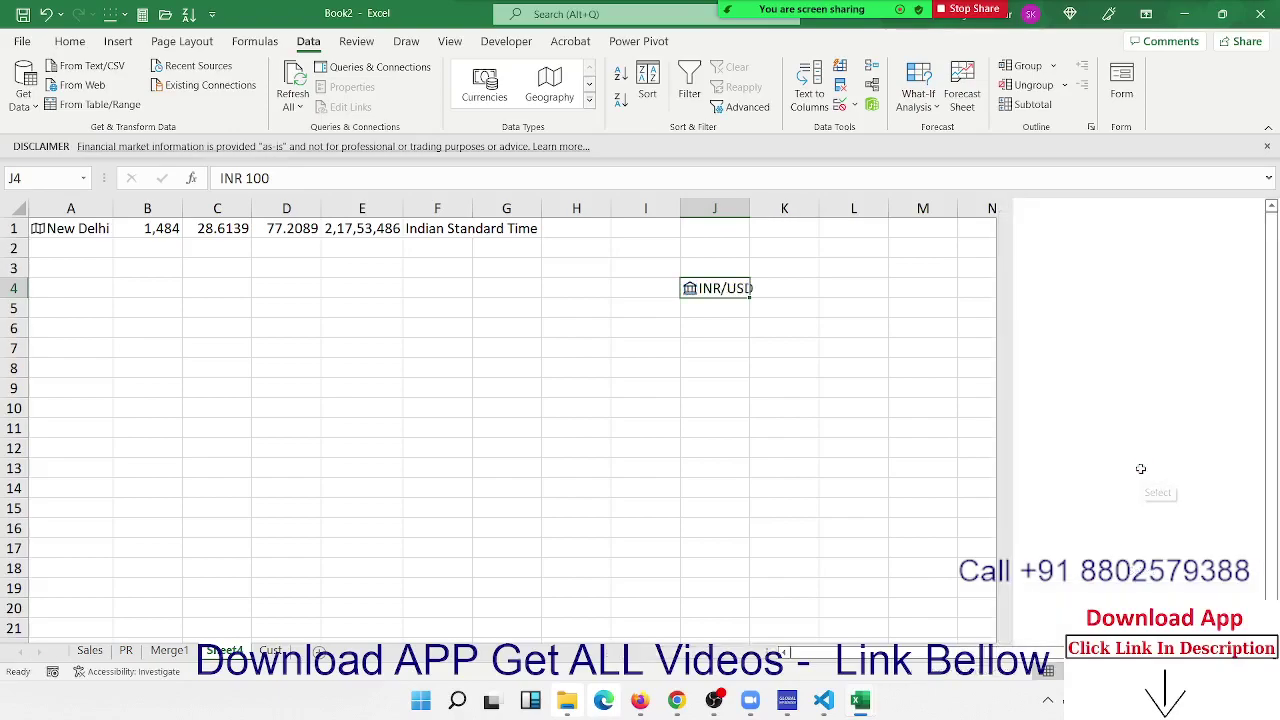
click(895, 381)
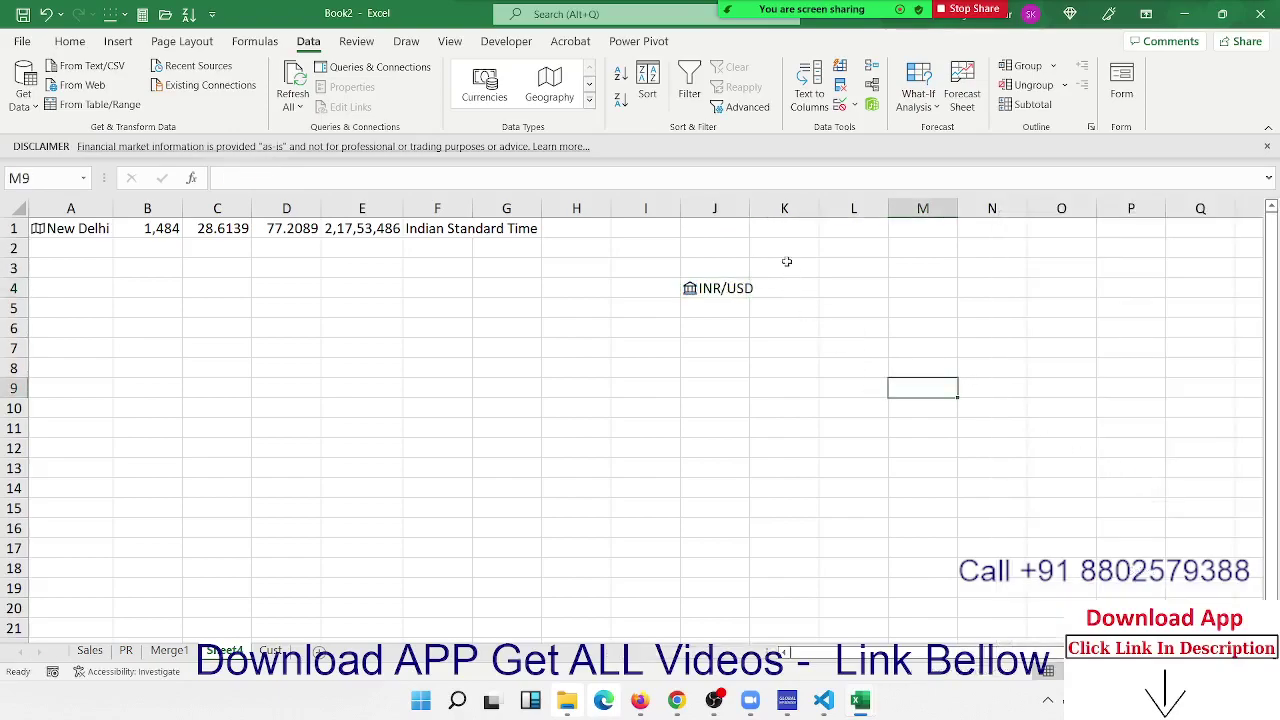
double_click(754, 211)
Insert the INR/USD pair's Price ($ 0.01) into K4
click(740, 288)
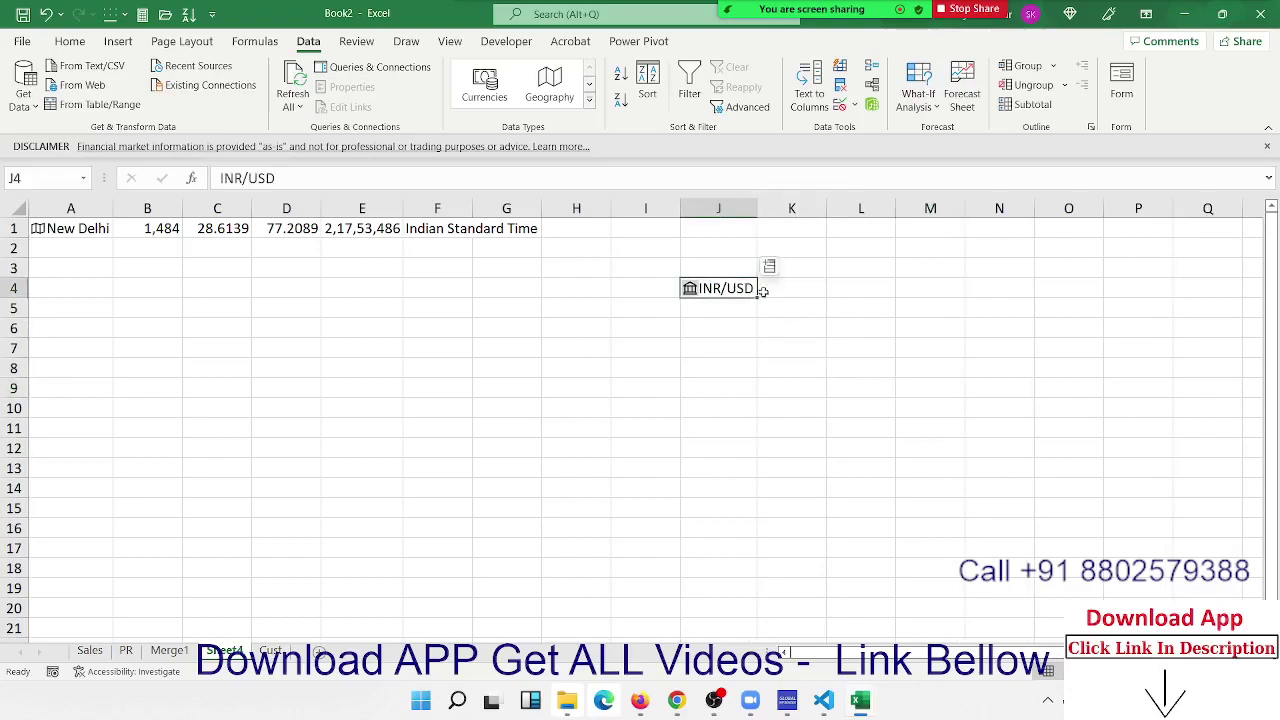
click(770, 271)
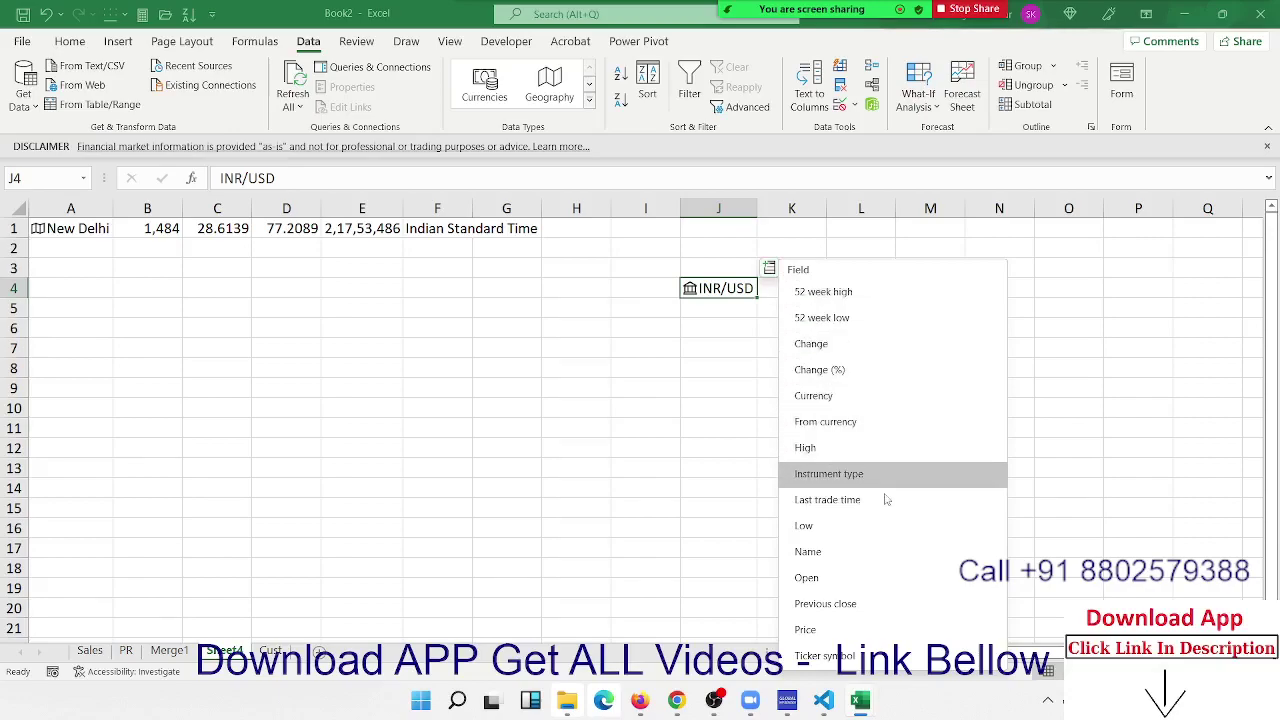
click(870, 637)
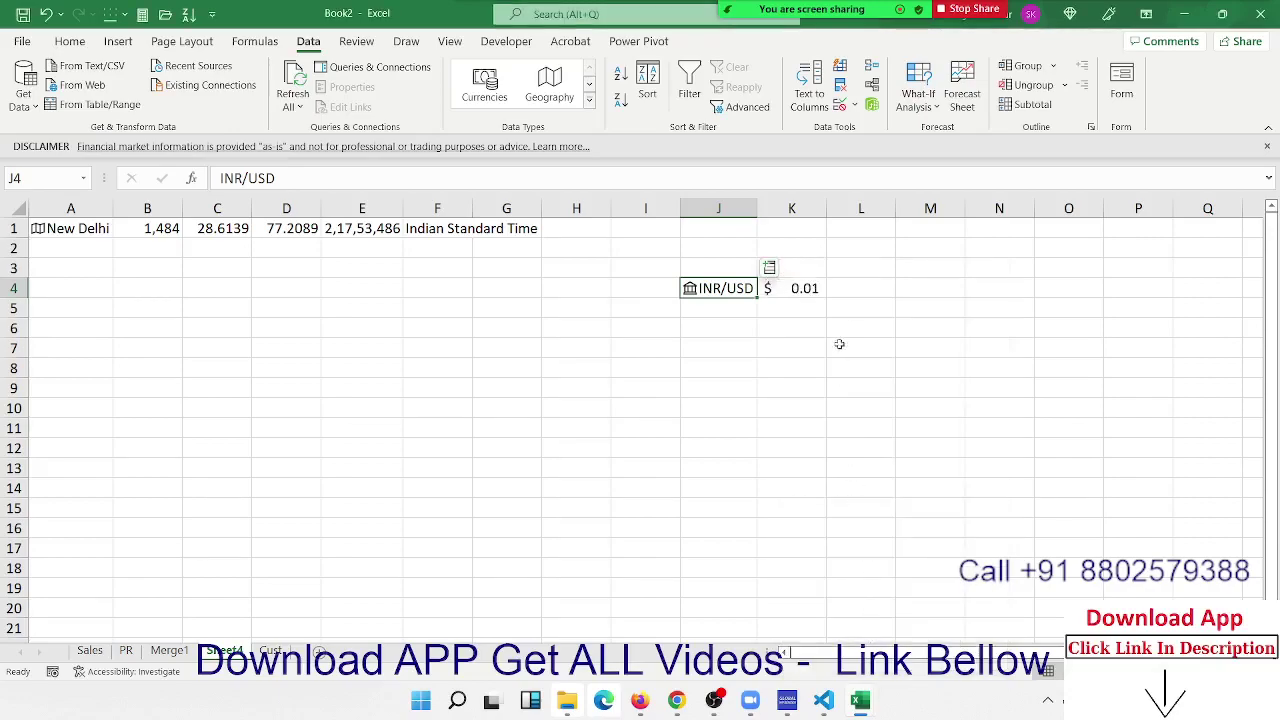
click(810, 288)
Enter 100 in J7 and =J7*K4 in K7 to convert it to $1.25
click(716, 345)
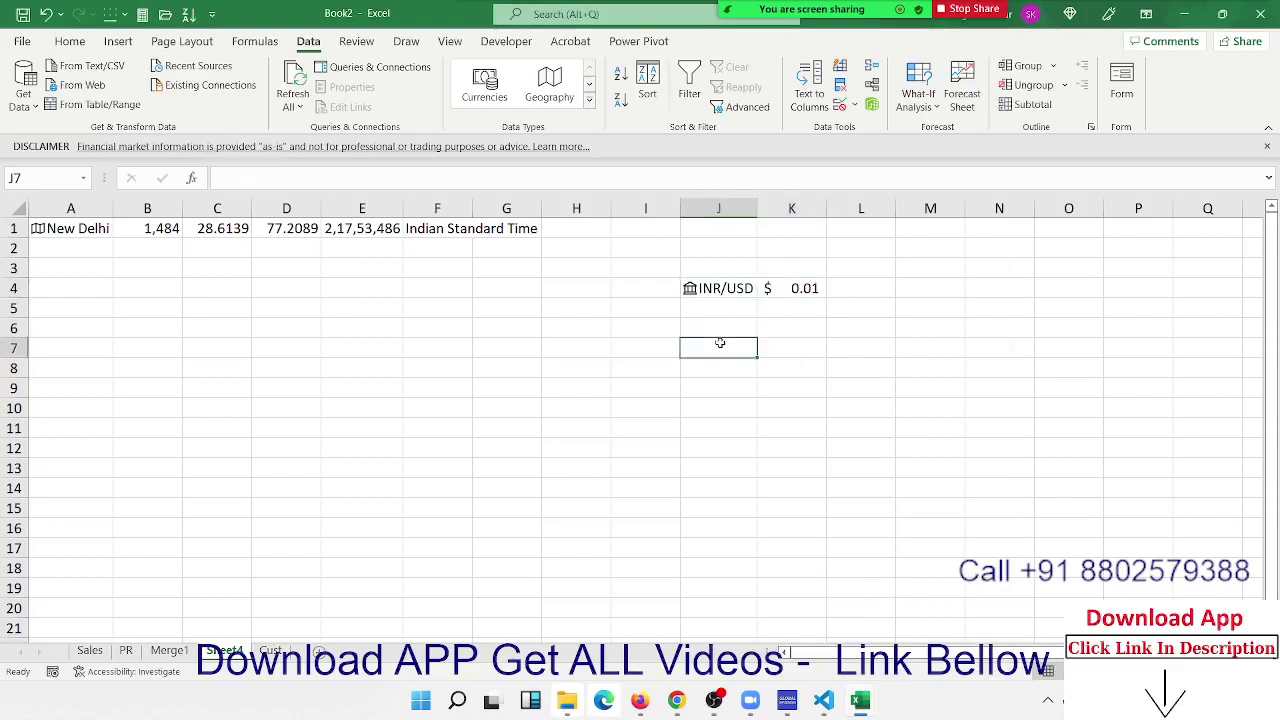
text(100)
key(Tab)
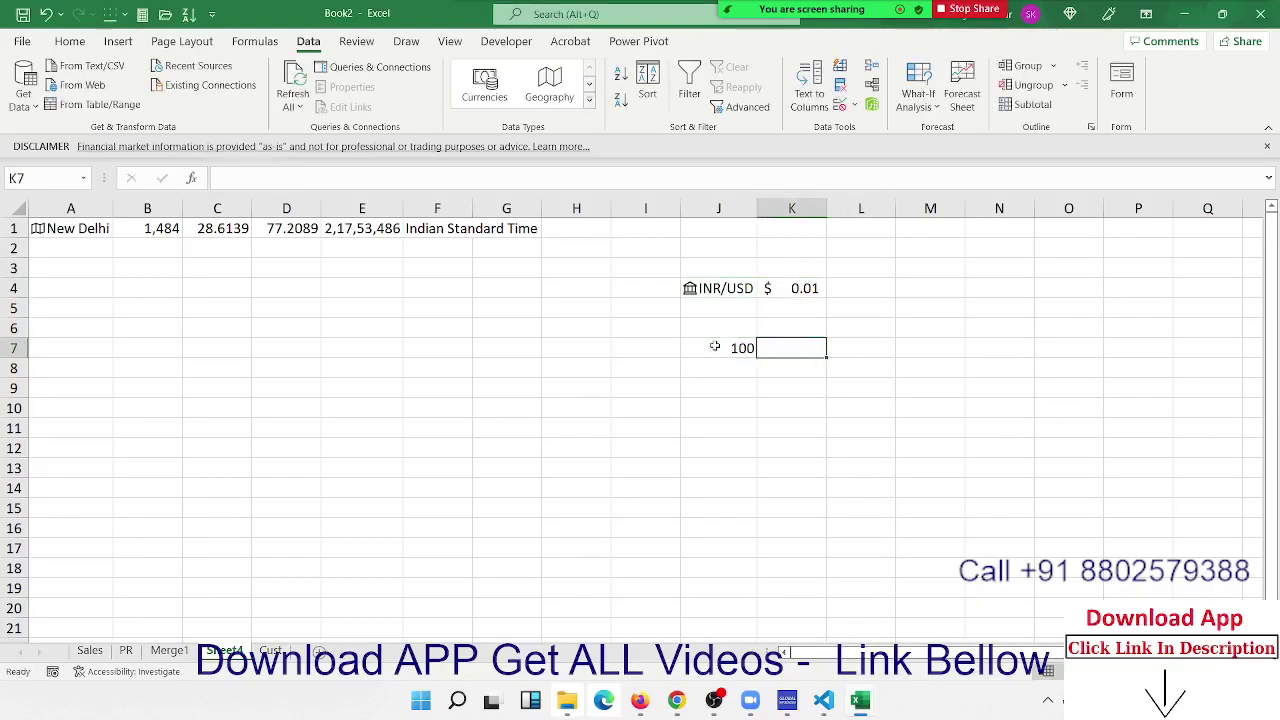
text(=)
click(715, 346)
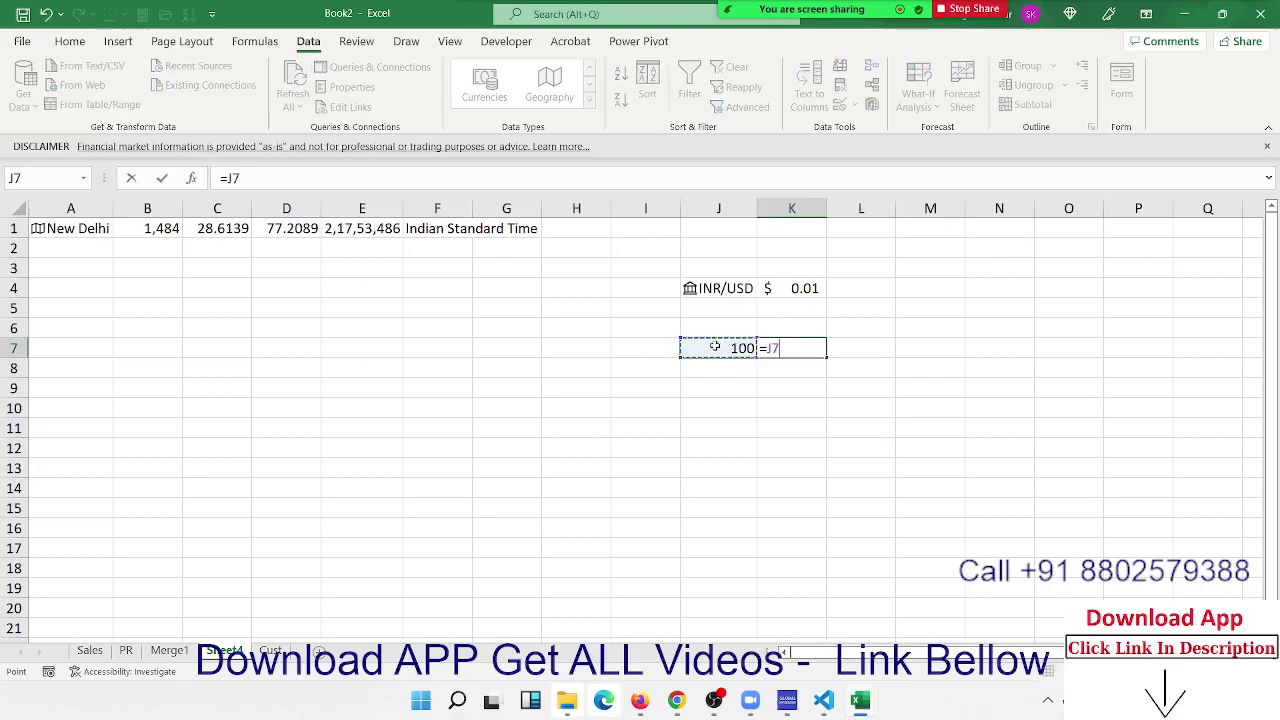
text(*)
key(Up)
key(Up)
key(Up)
key(Return)
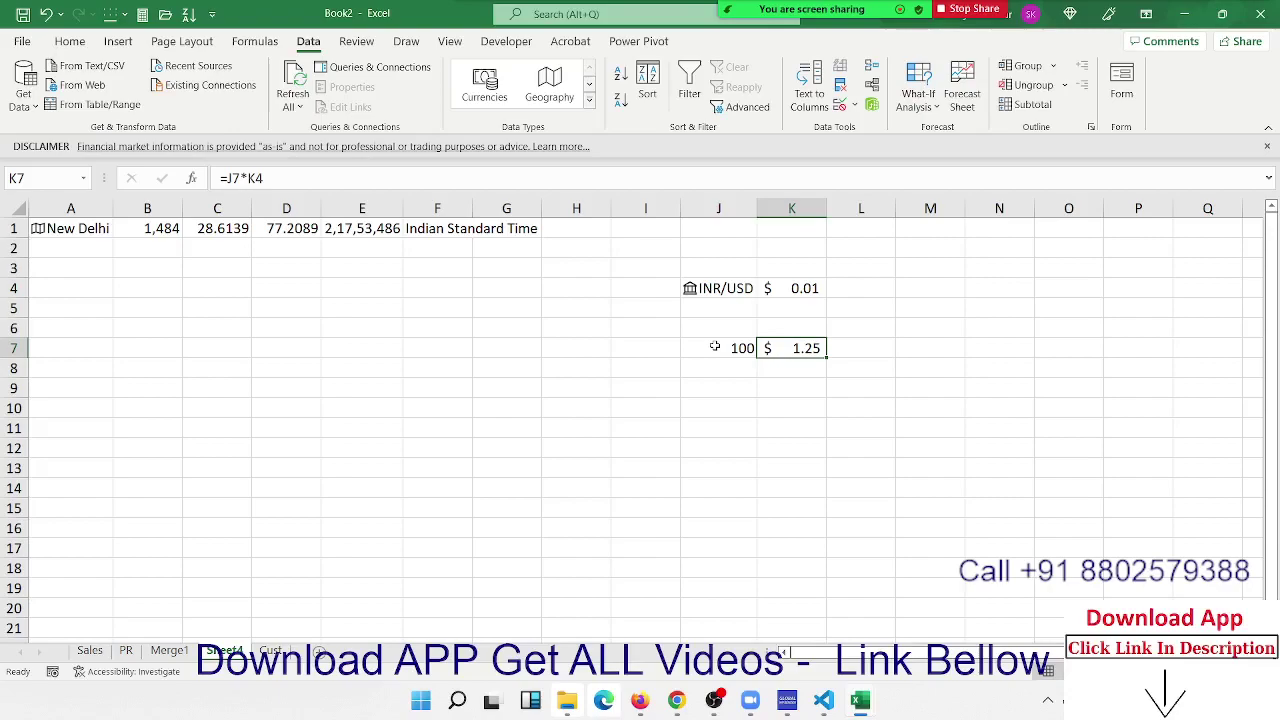
key(Up)
key(Up)
key(Up)
key(Right)
key(Right)
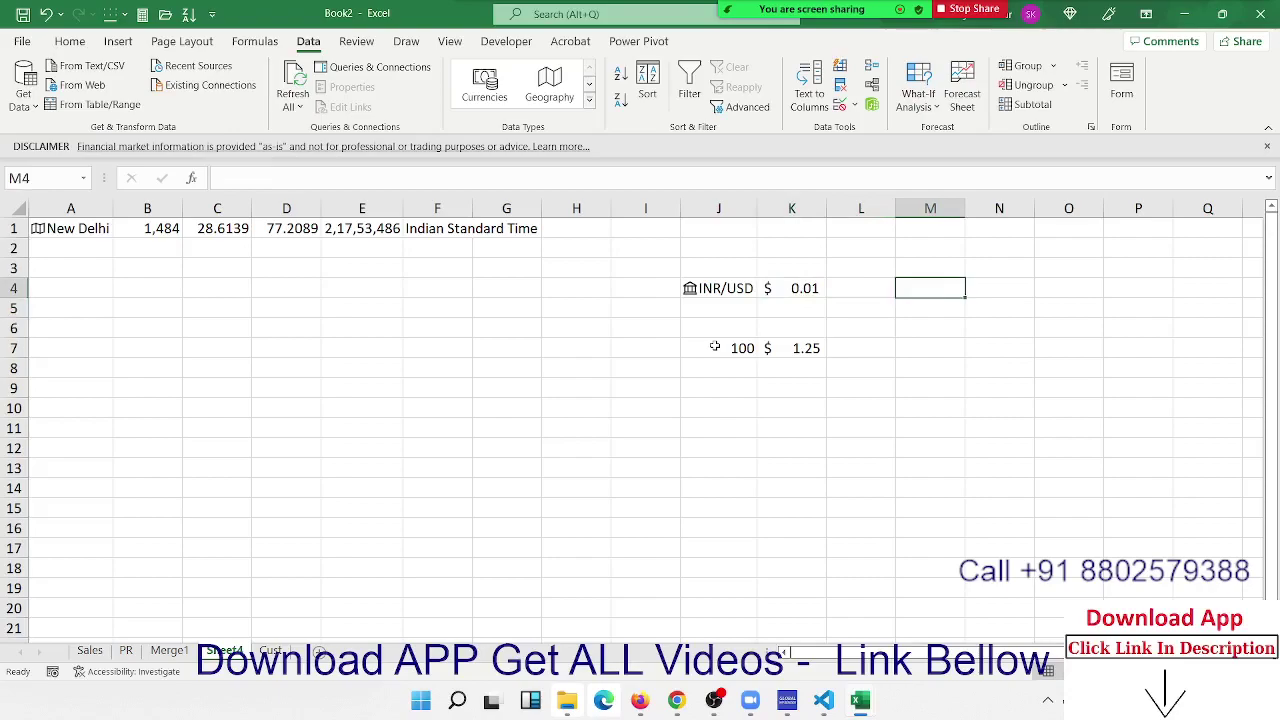
Enter USD/INR in M4 and convert it to a linked Currencies data type
text(USD/)
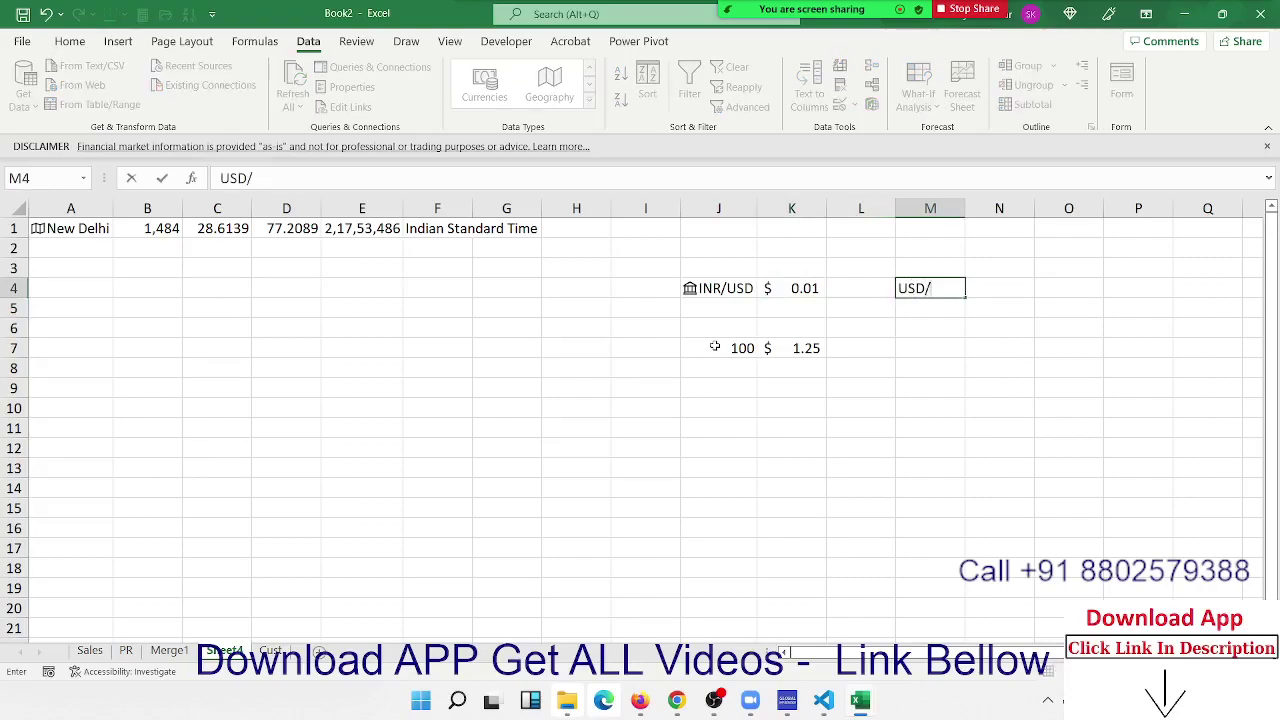
text(INR)
key(Return)
key(Up)
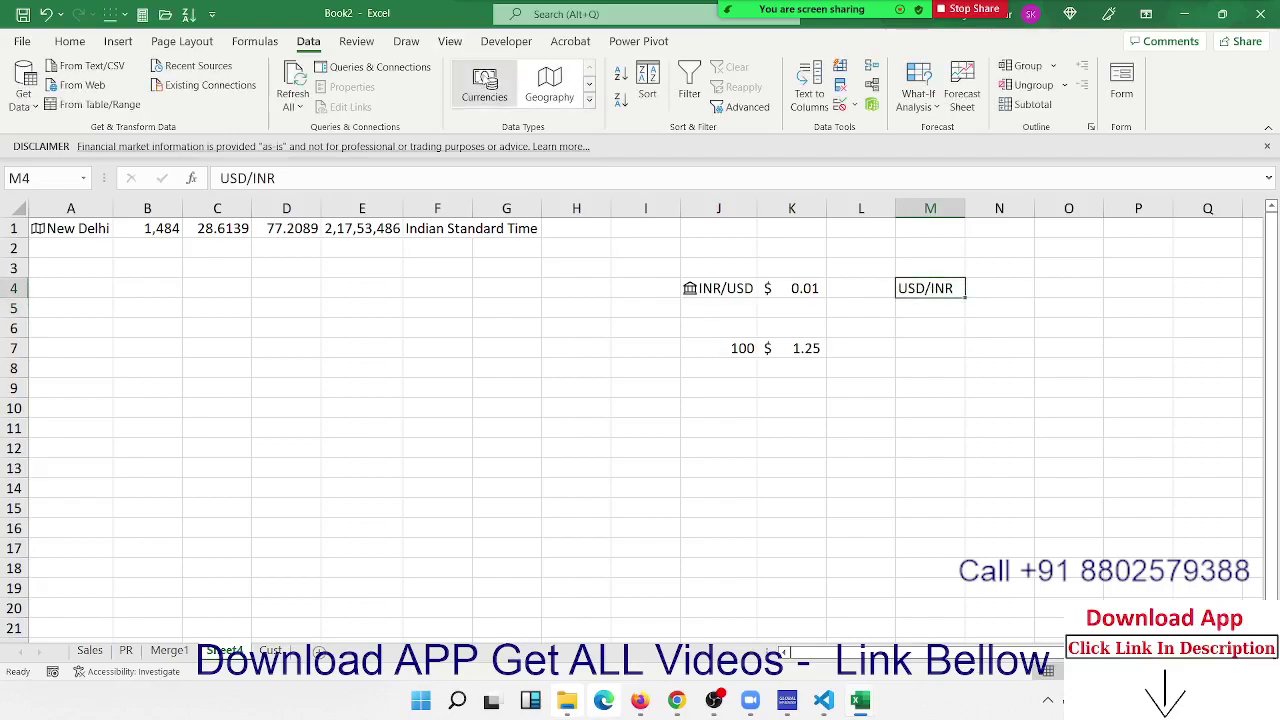
click(484, 84)
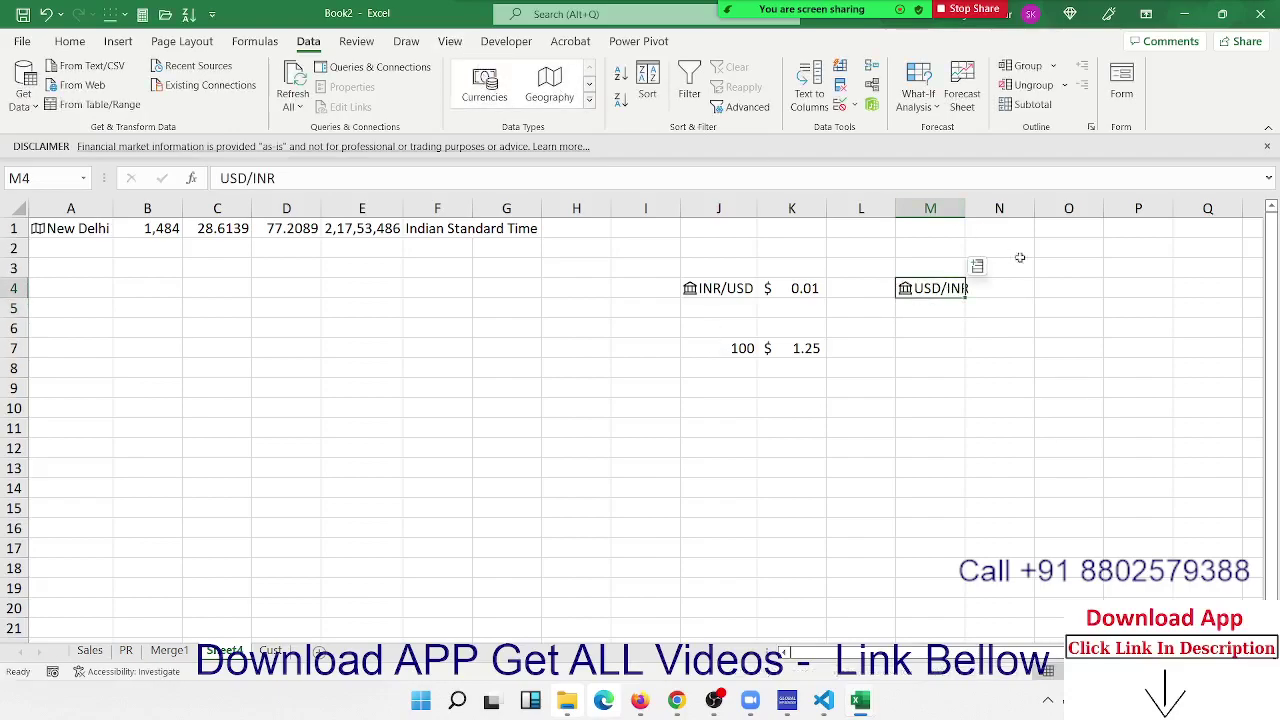
Widen column M and insert the USD/INR Price, ₹ 79.76, into N4
double_click(964, 209)
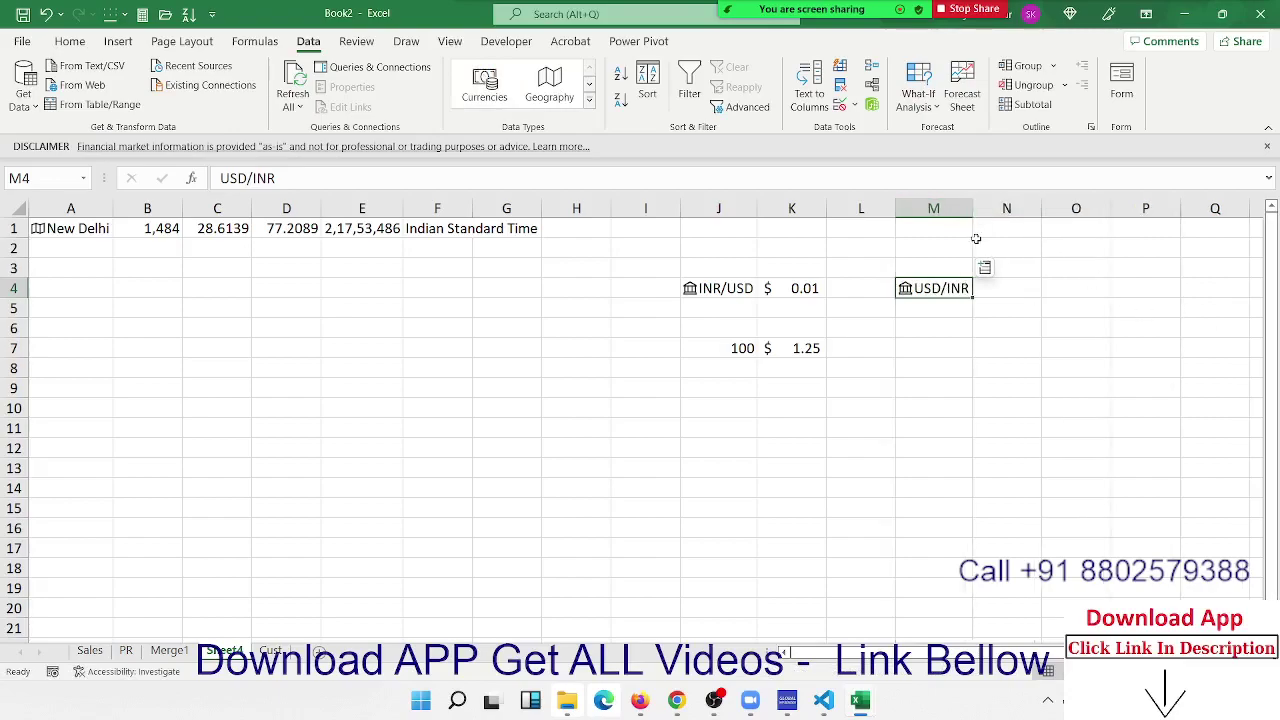
click(990, 330)
click(955, 292)
click(985, 269)
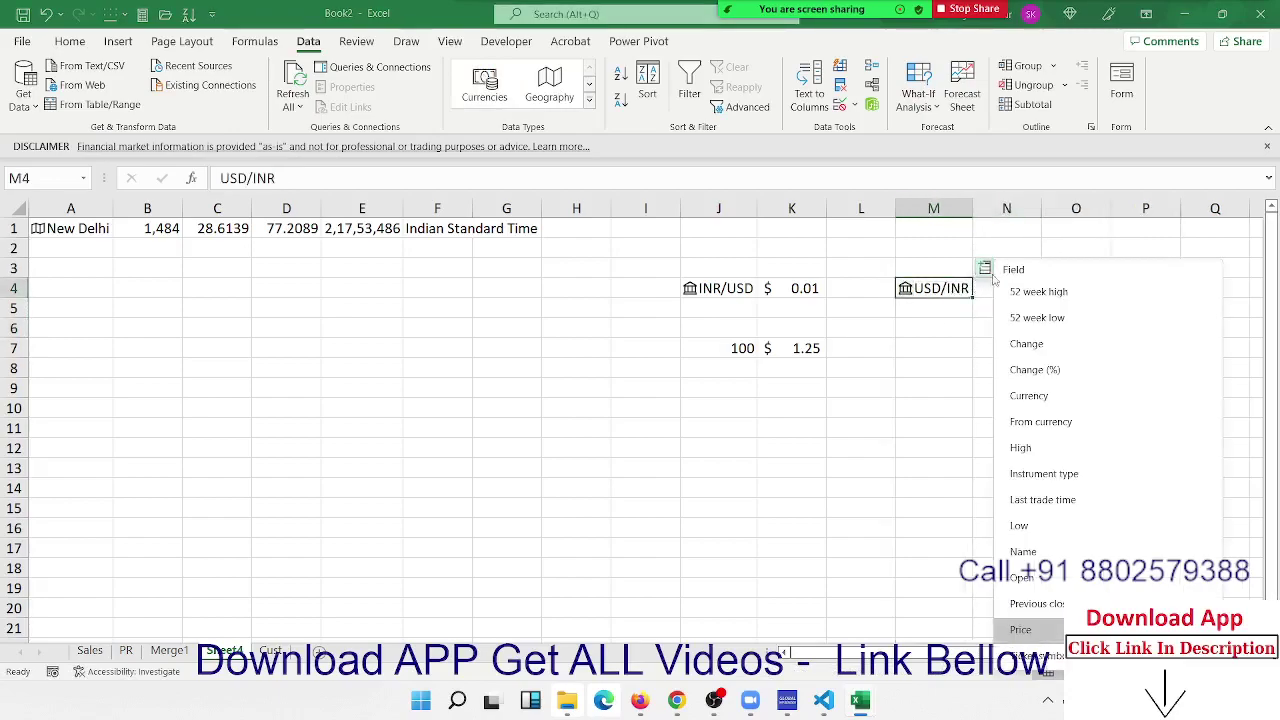
click(1036, 630)
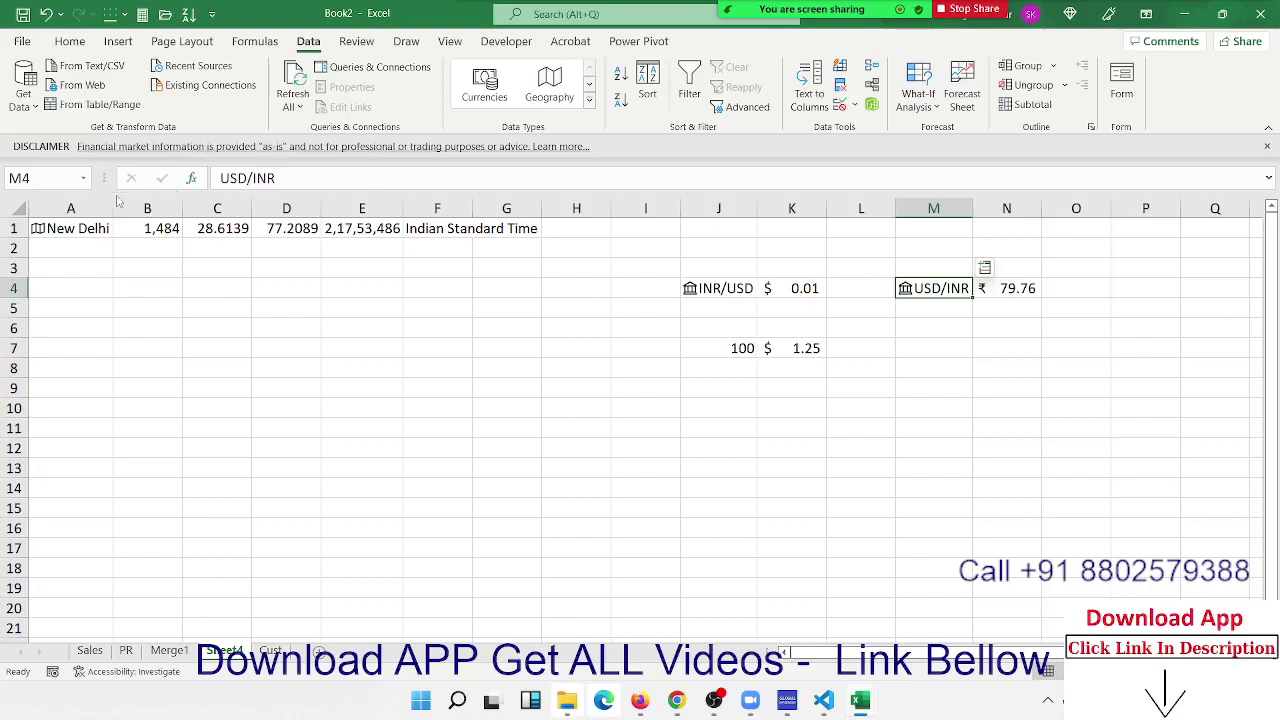
click(75, 228)
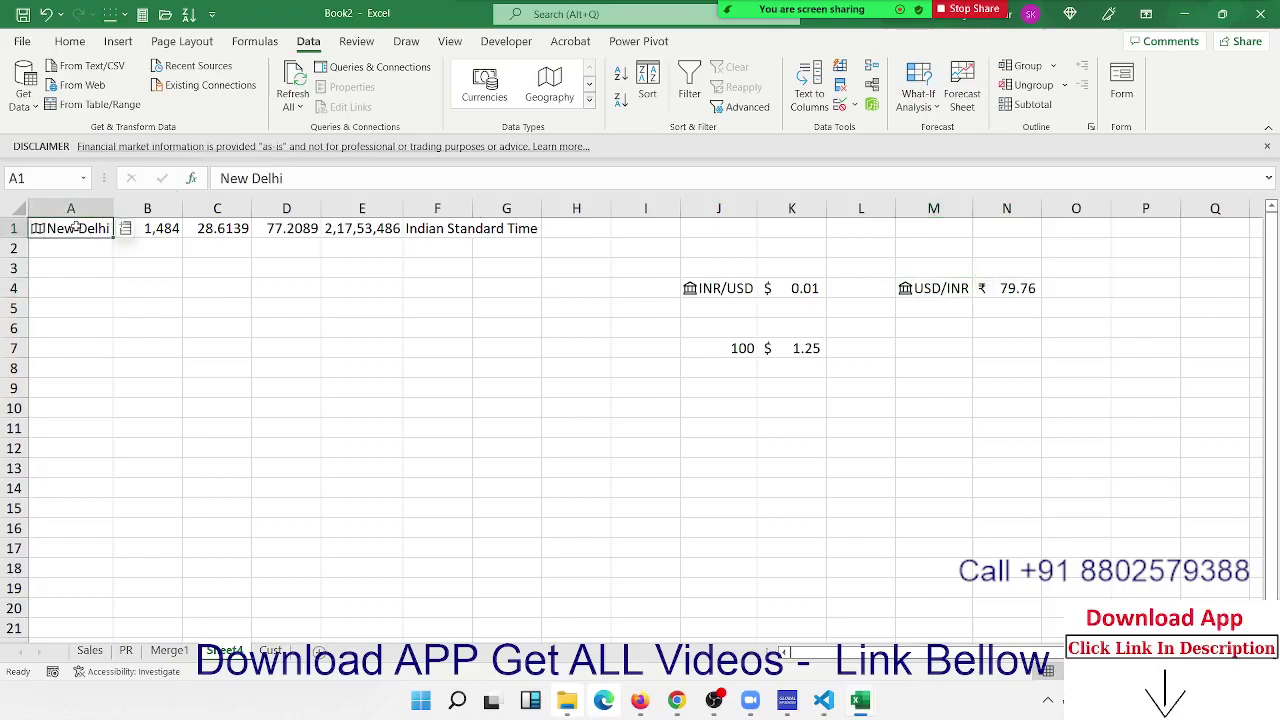
Enter SBI in cell F8
click(703, 288)
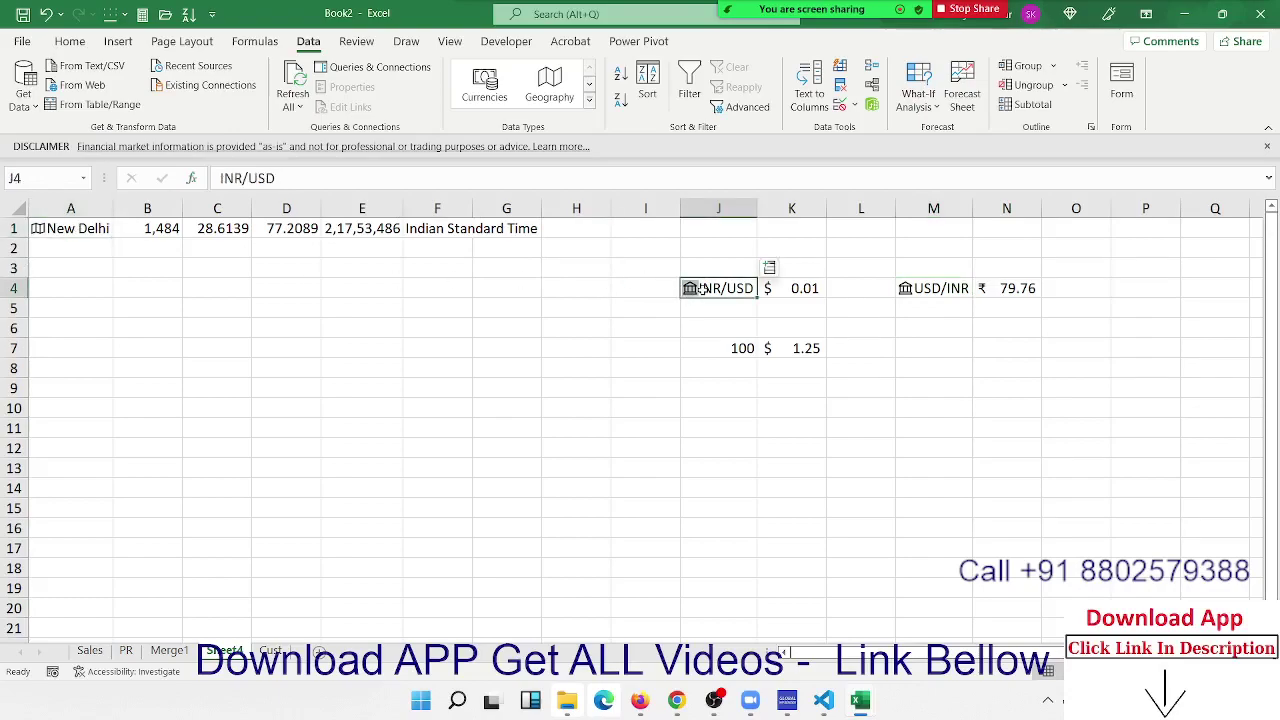
click(482, 362)
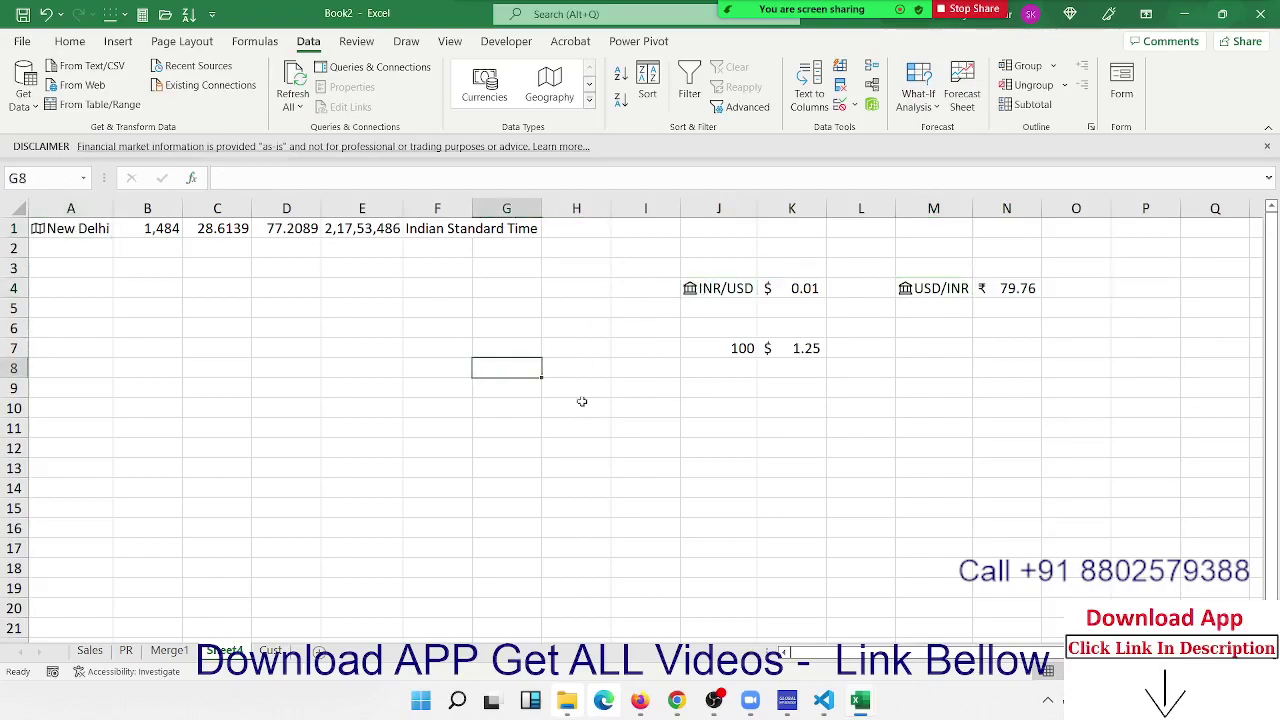
click(407, 368)
text(SBI)
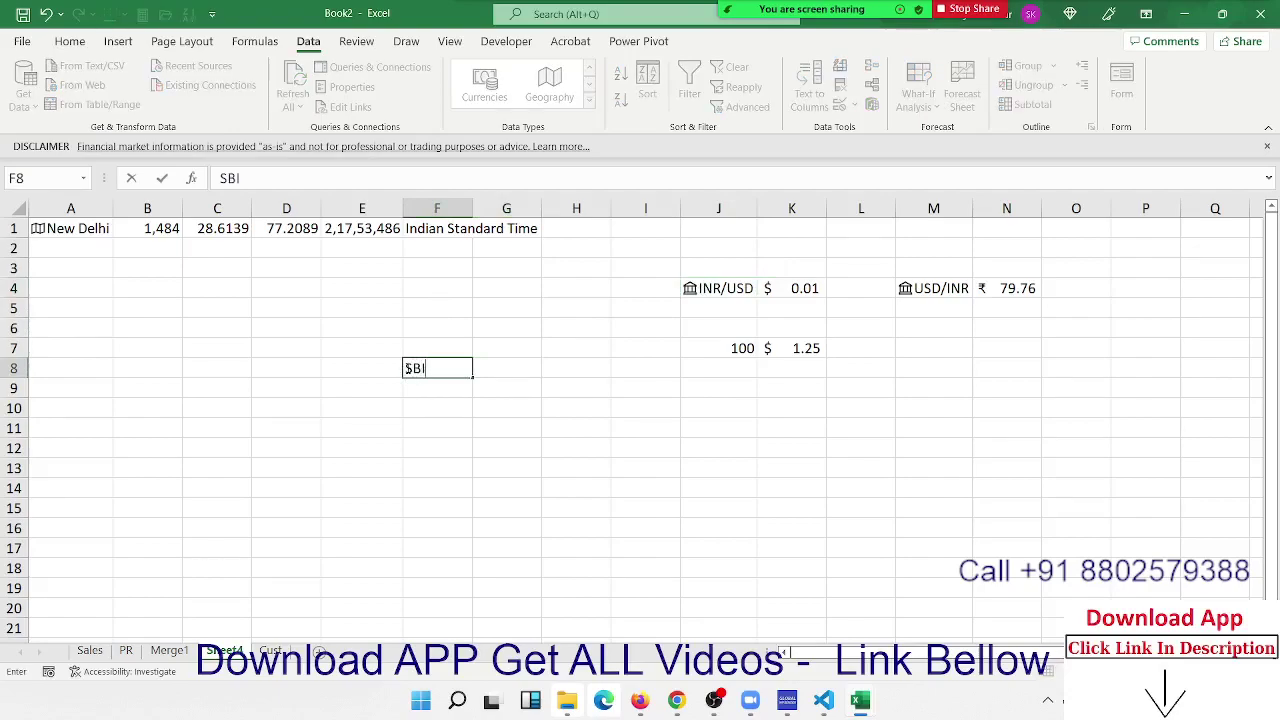
key(Return)
click(407, 368)
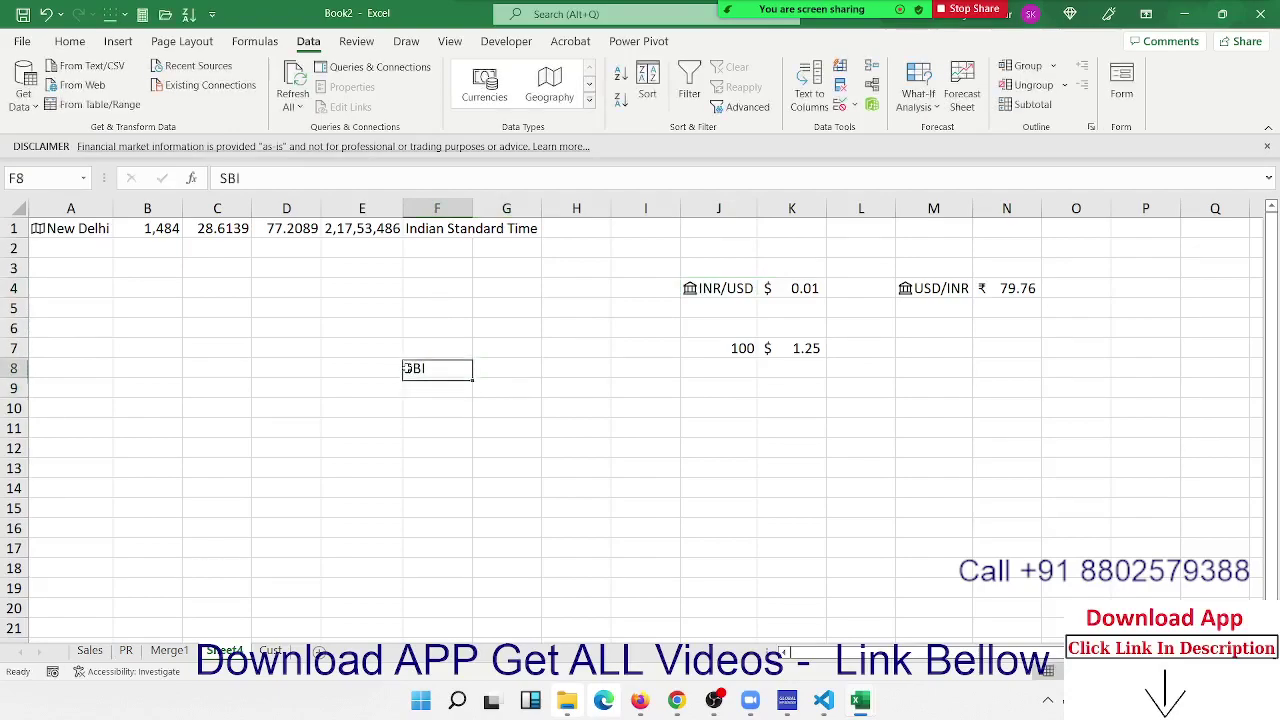
Convert SBI to a Stocks data type matched to SOURCEBIO INTERNATIONAL PLC (XLON:SBI)
click(589, 101)
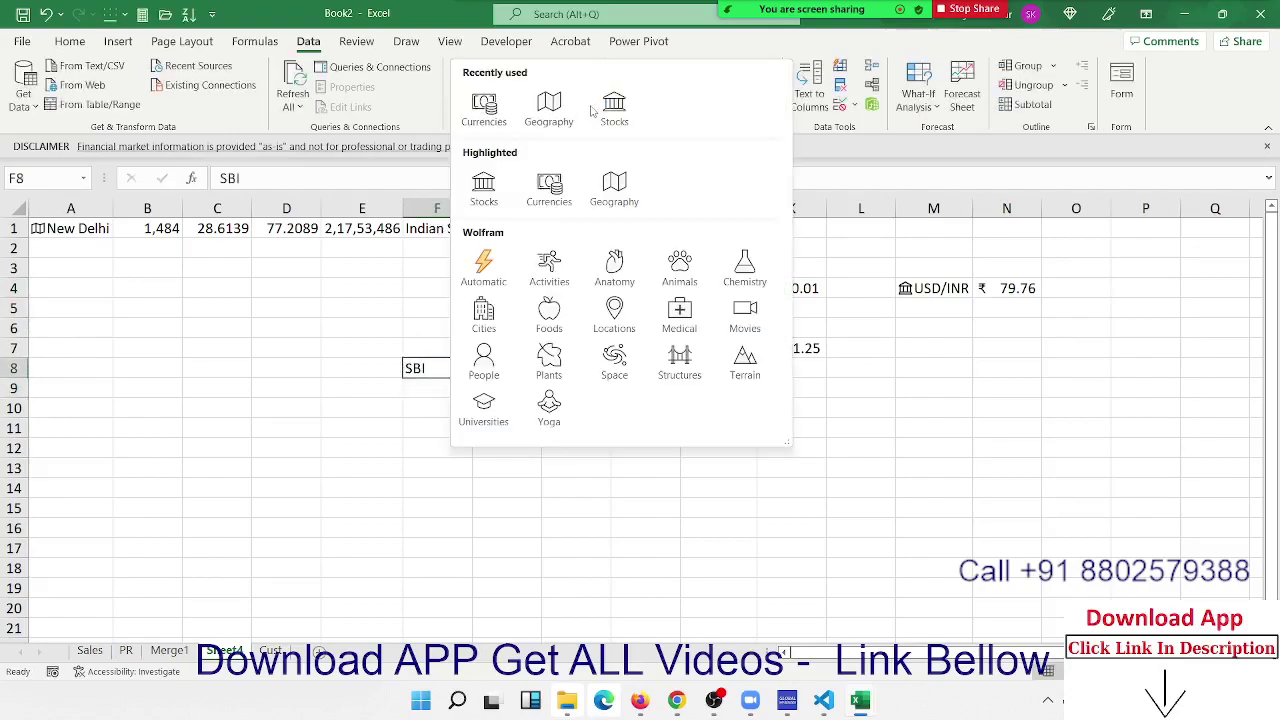
click(608, 112)
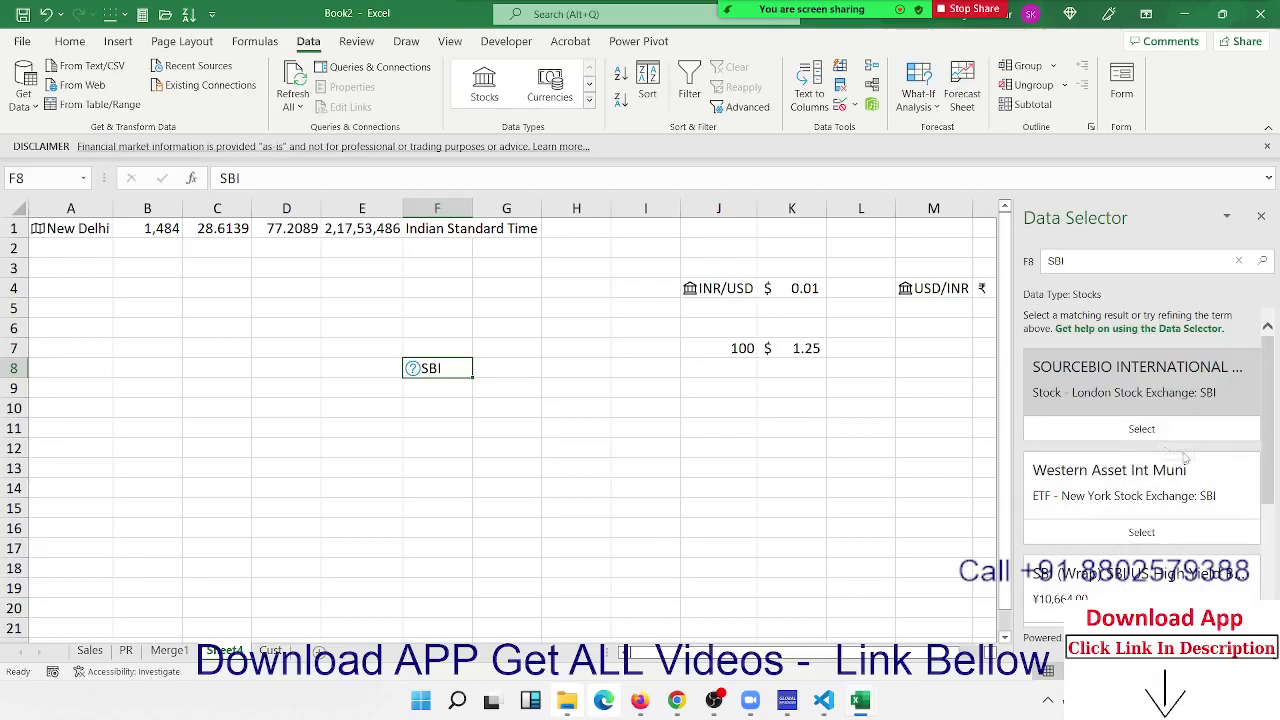
scroll(1152, 490, down, 2)
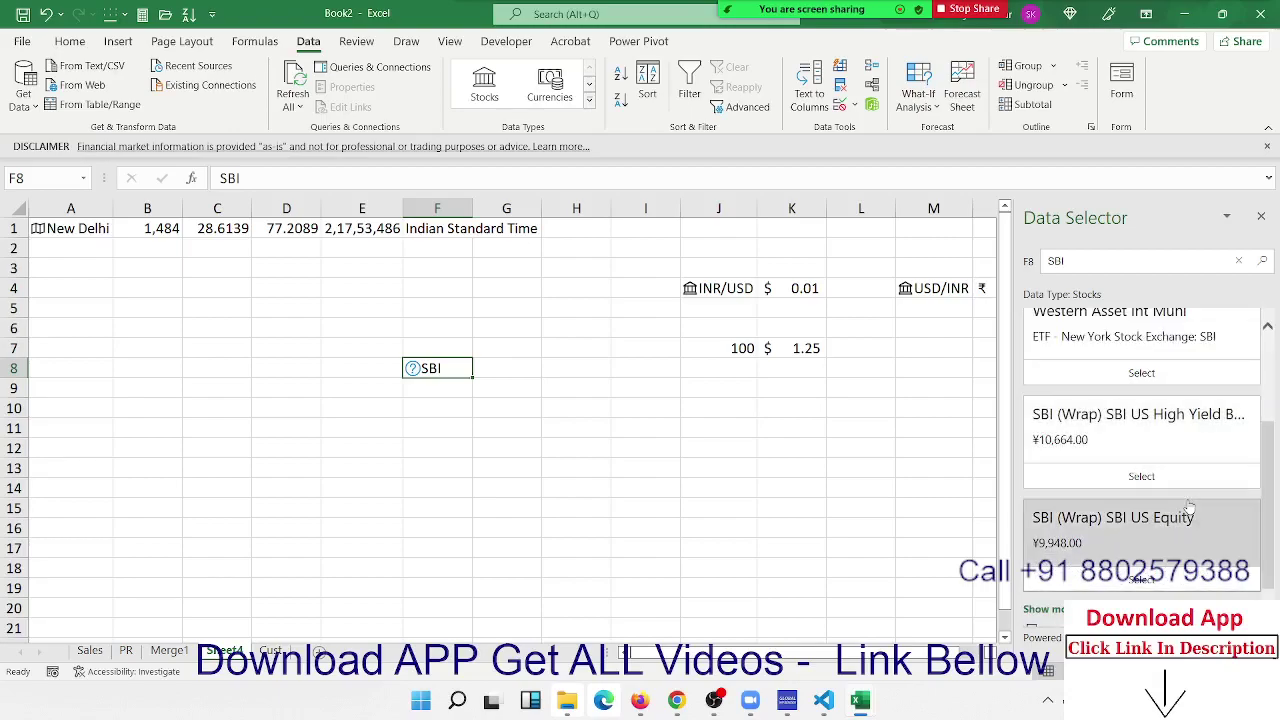
scroll(1185, 510, down, 1)
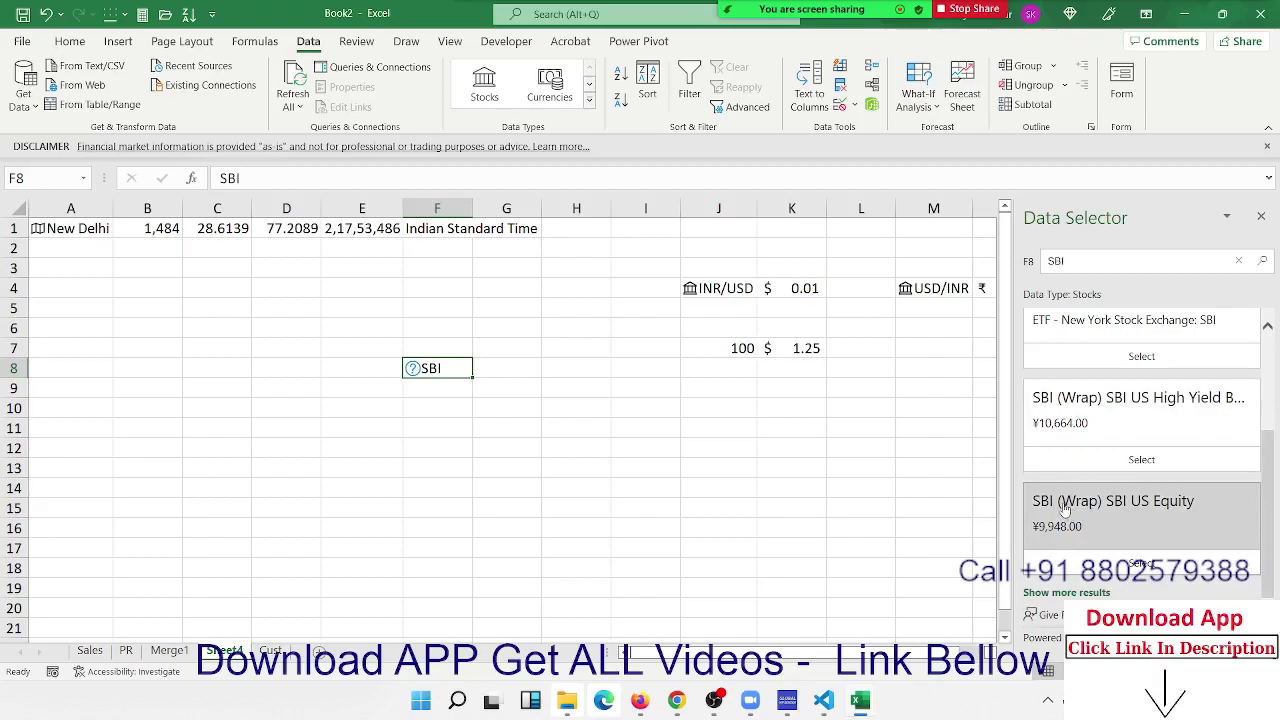
scroll(1125, 452, up, 3)
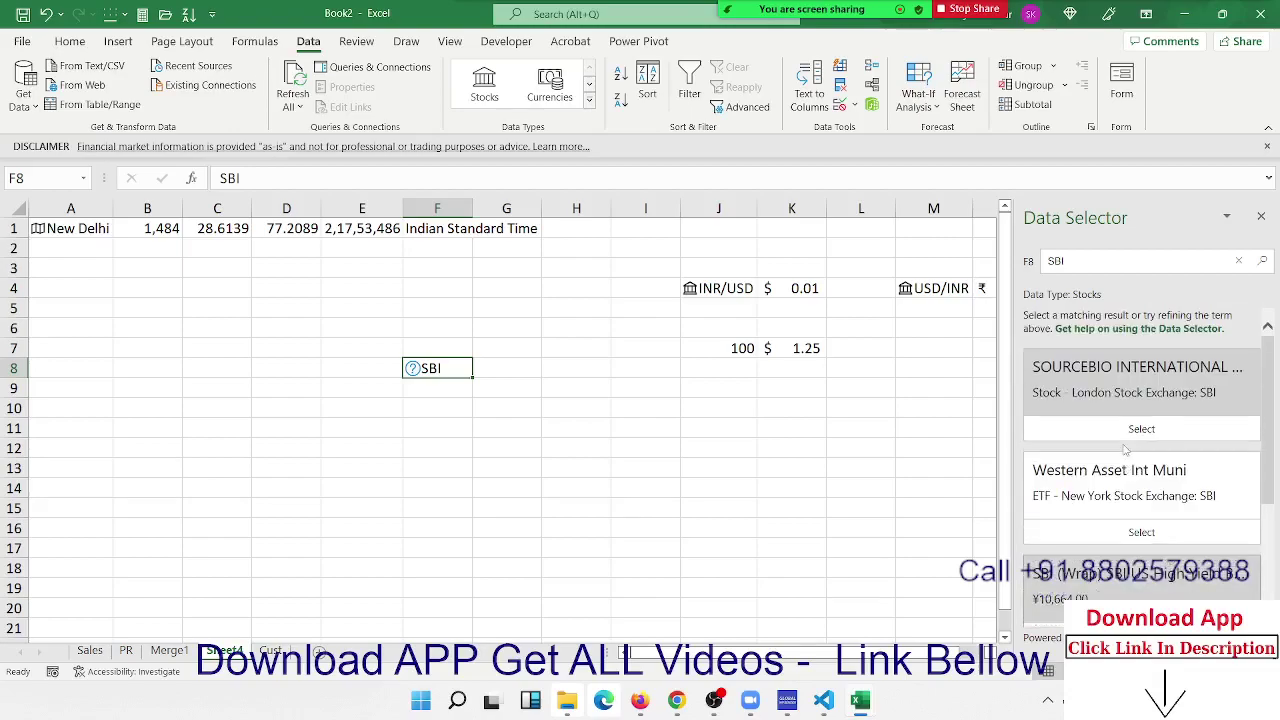
click(1128, 437)
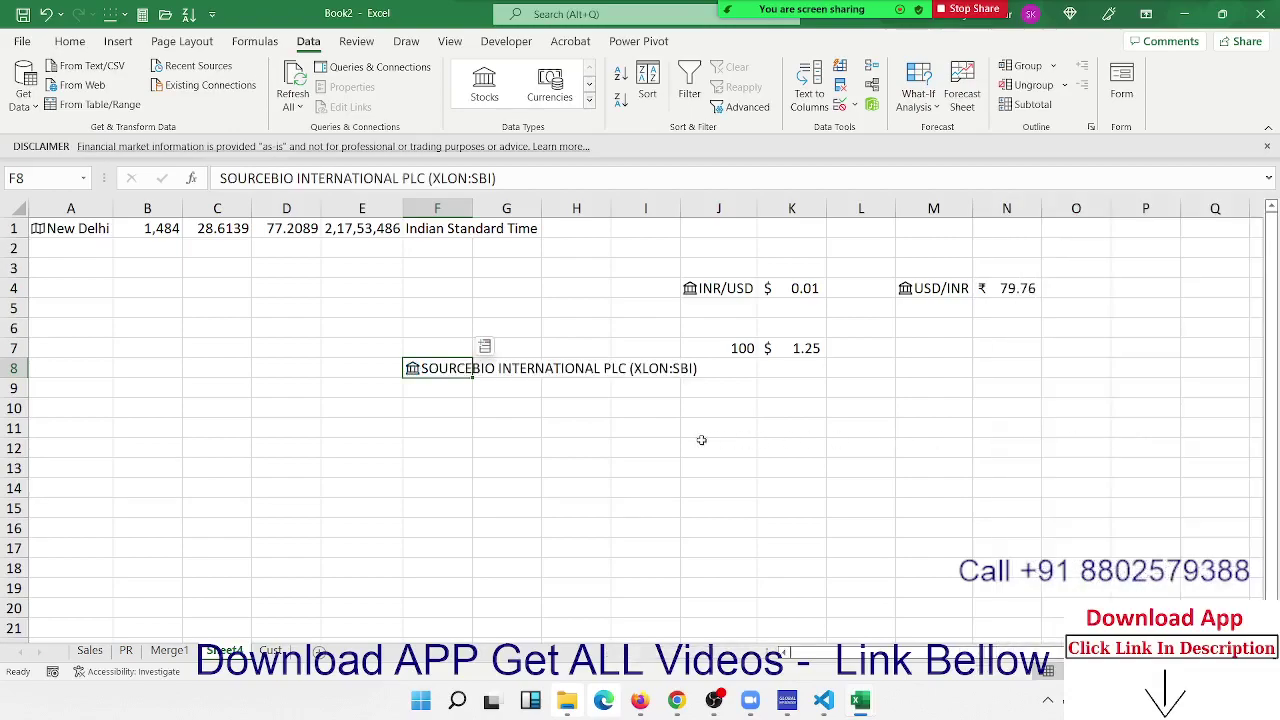
Insert the linked stock's Price, 122.50, into G8
click(471, 424)
click(456, 369)
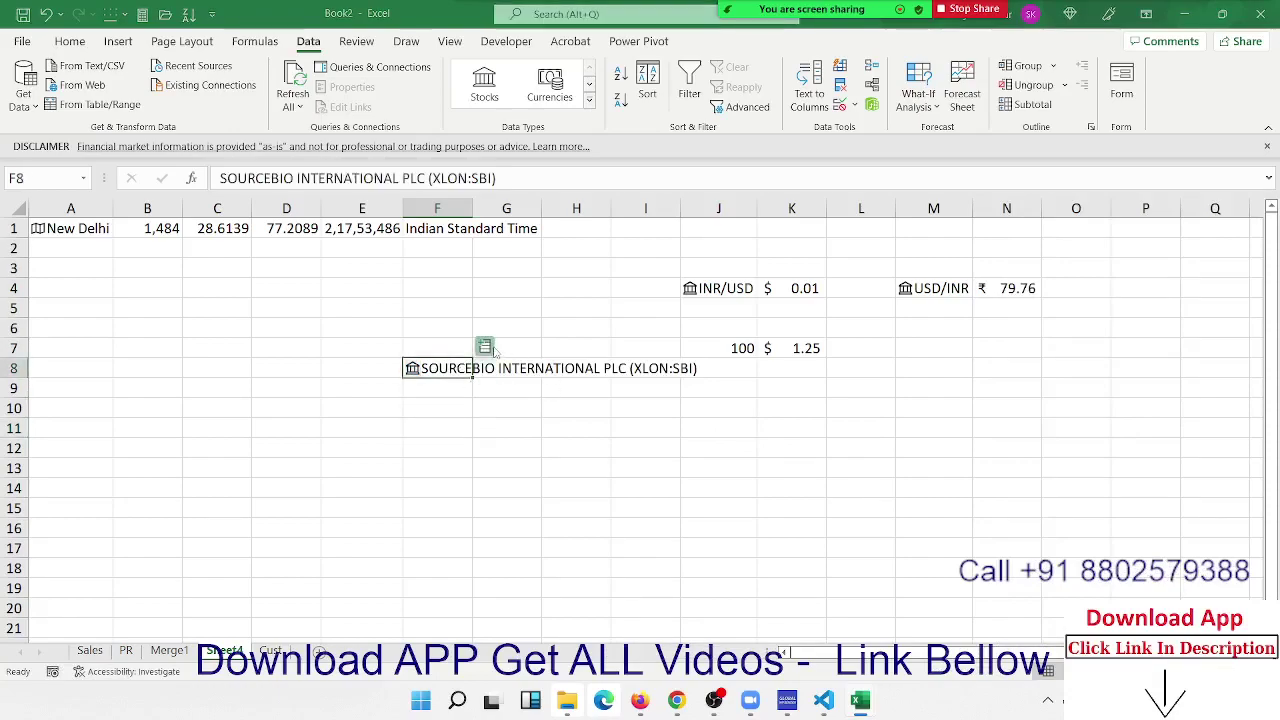
click(484, 346)
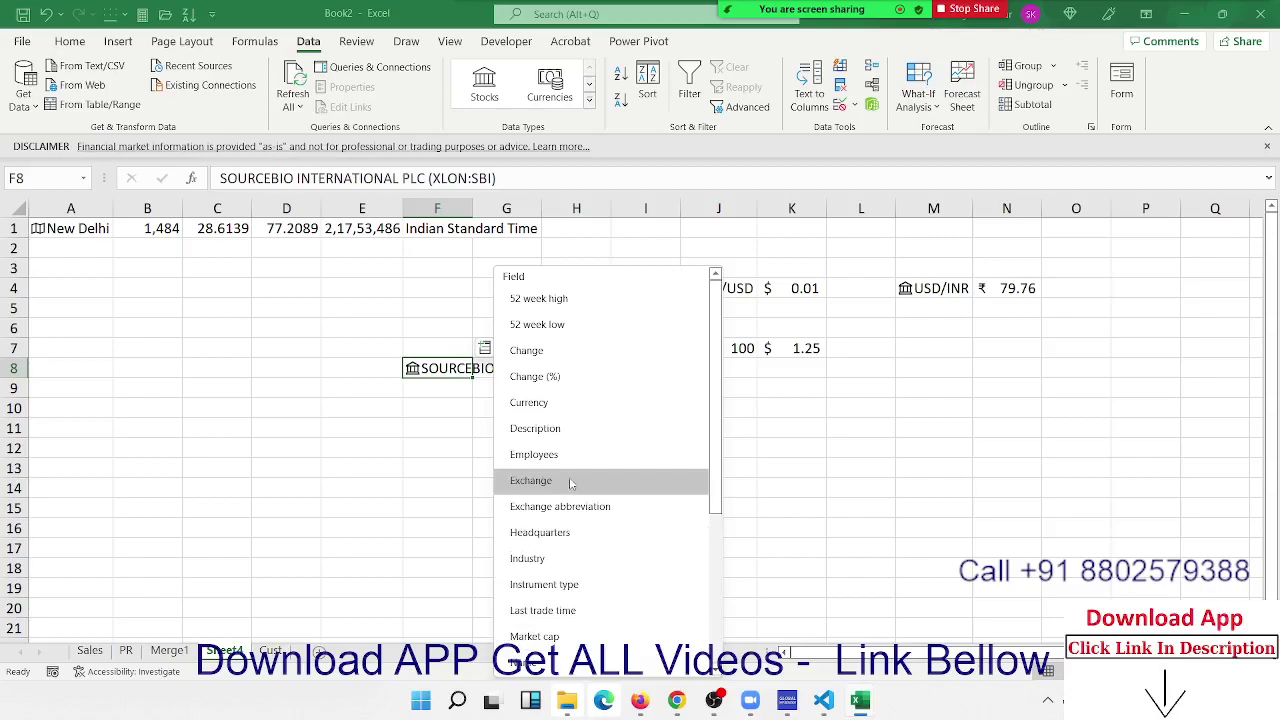
scroll(548, 480, down, 3)
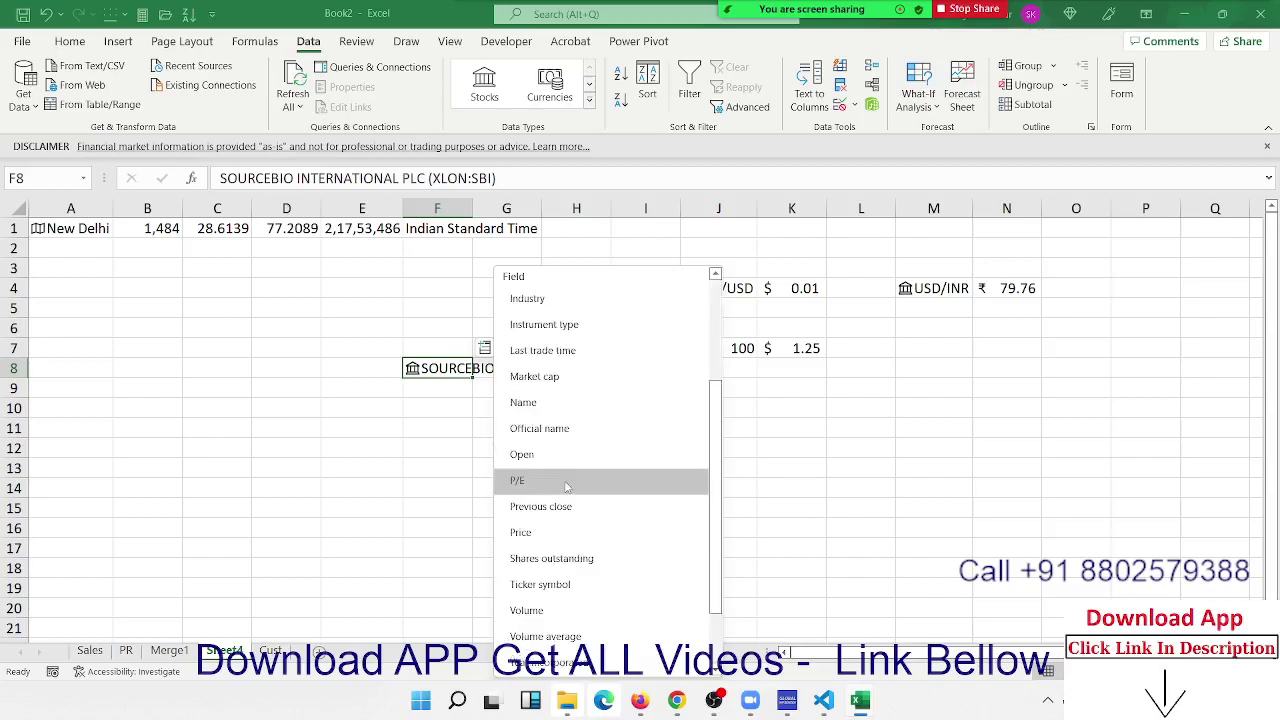
click(551, 533)
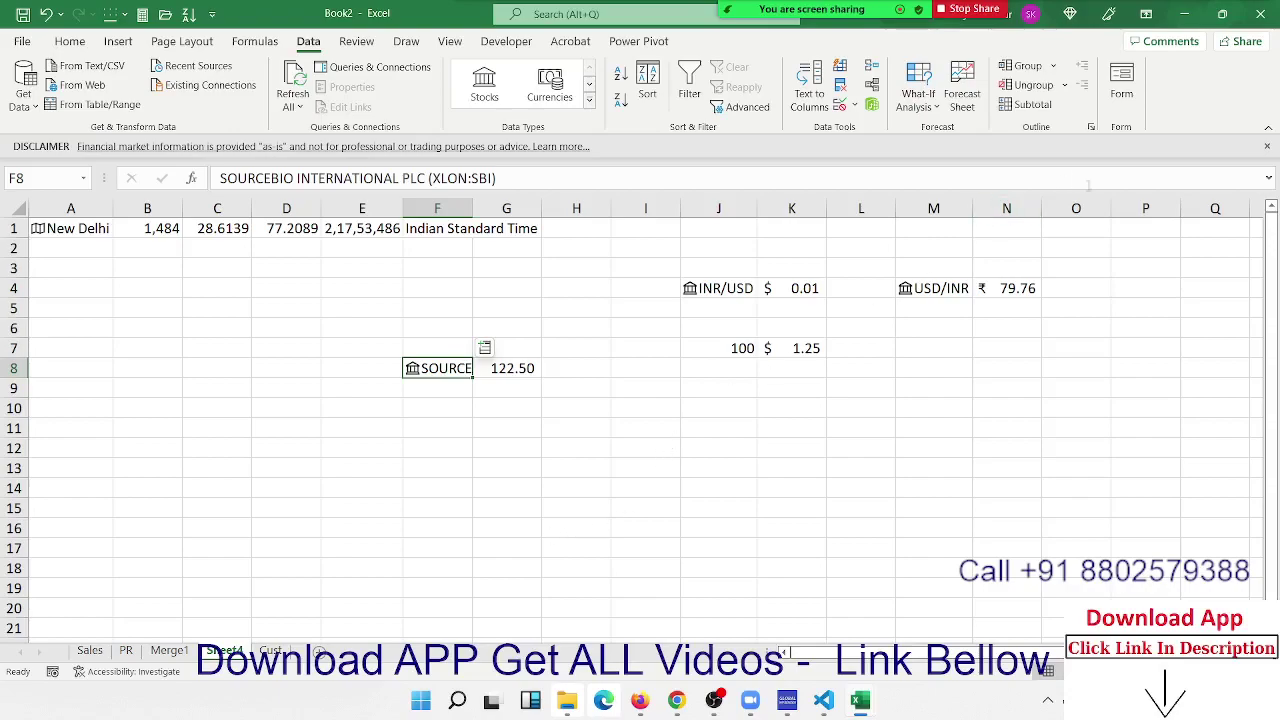
Select K7 and expand the Data Types gallery on the Data tab
click(1011, 288)
click(805, 348)
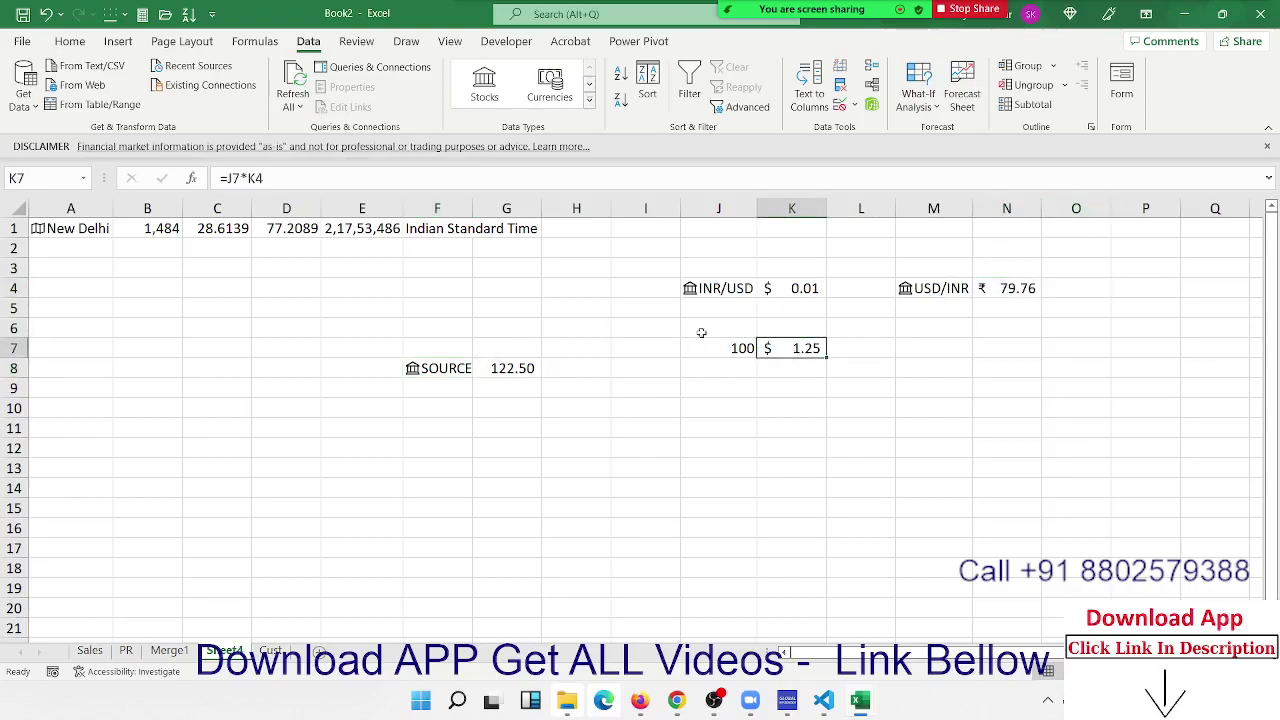
click(589, 100)
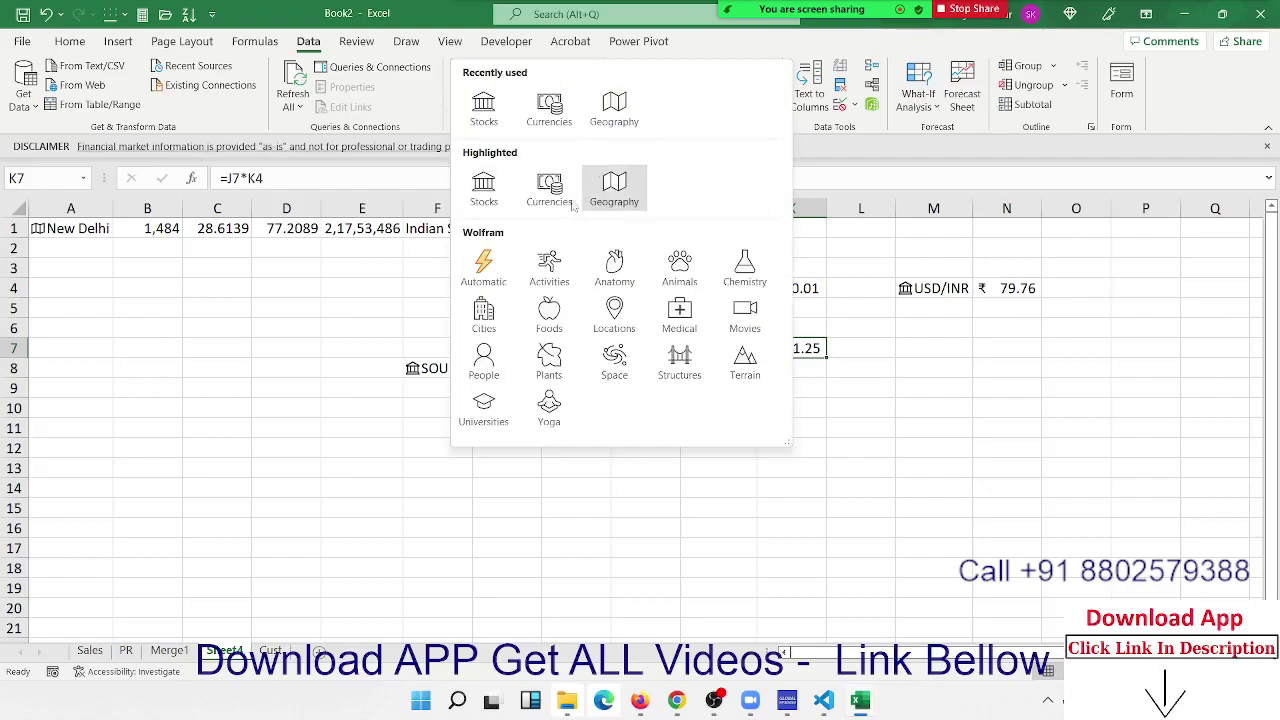
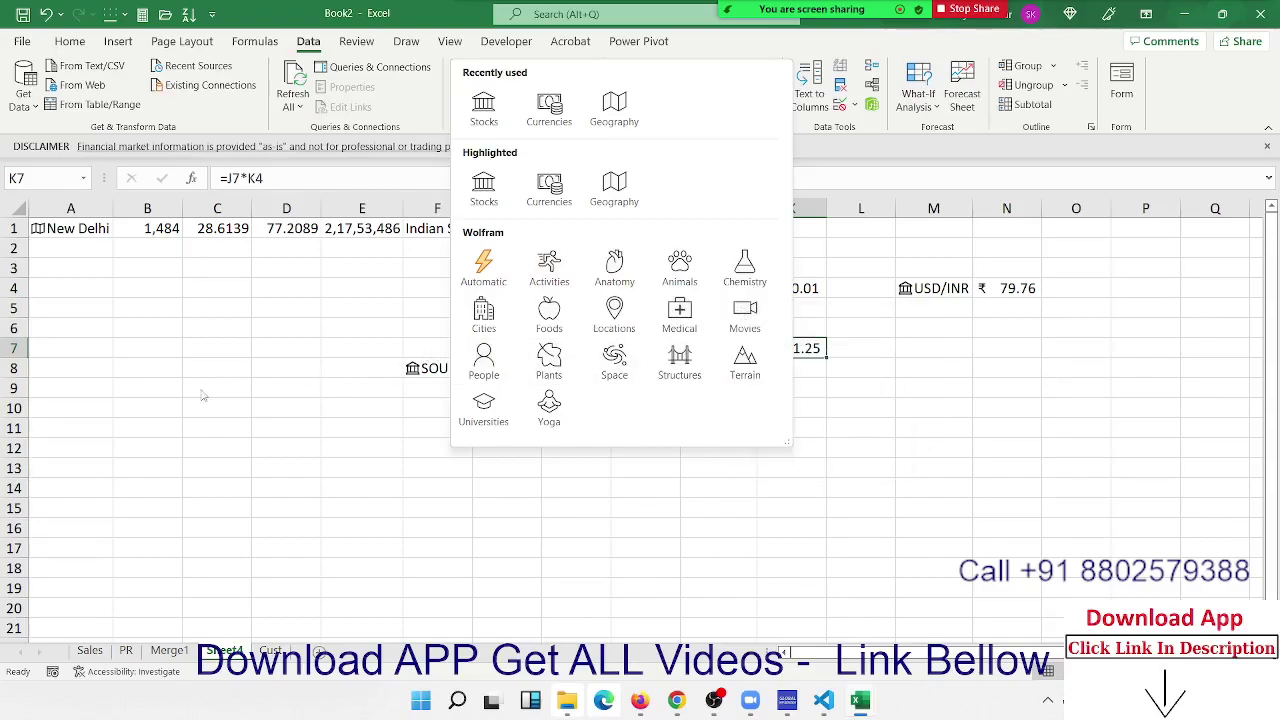
Enter H2O in A10 and convert it to the Chemistry data type for water
click(130, 410)
click(95, 410)
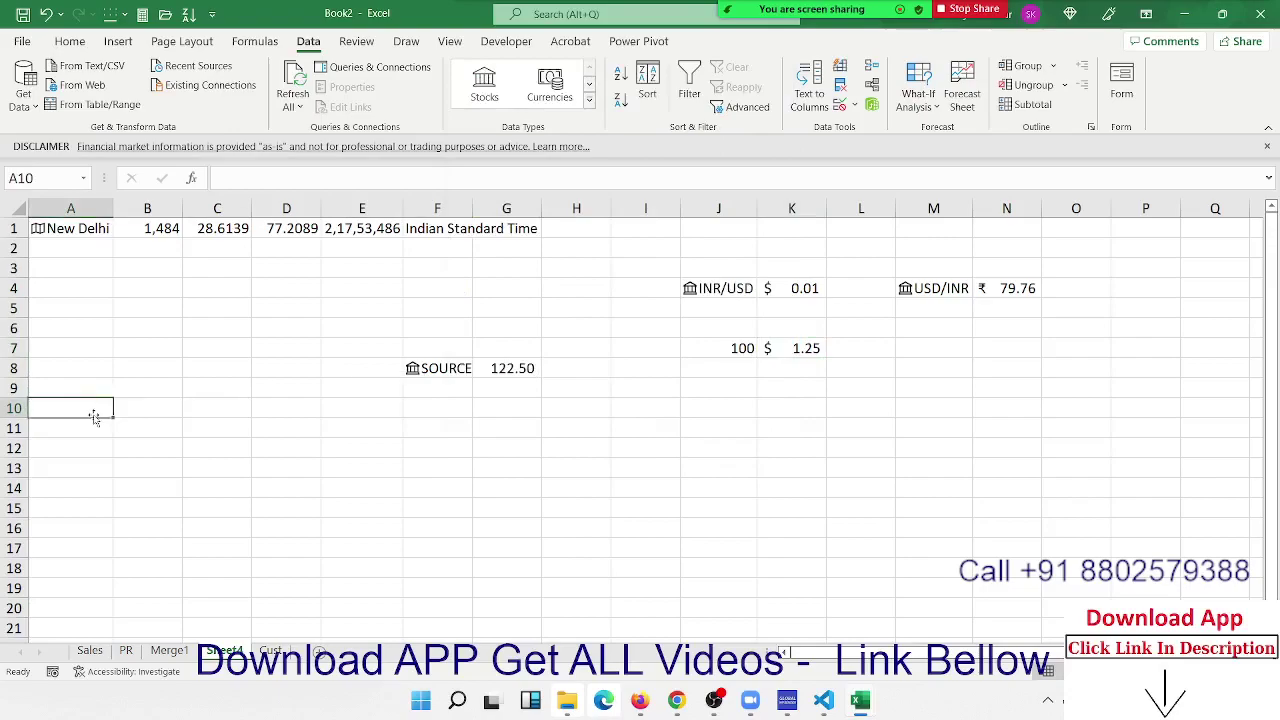
text(H2O)
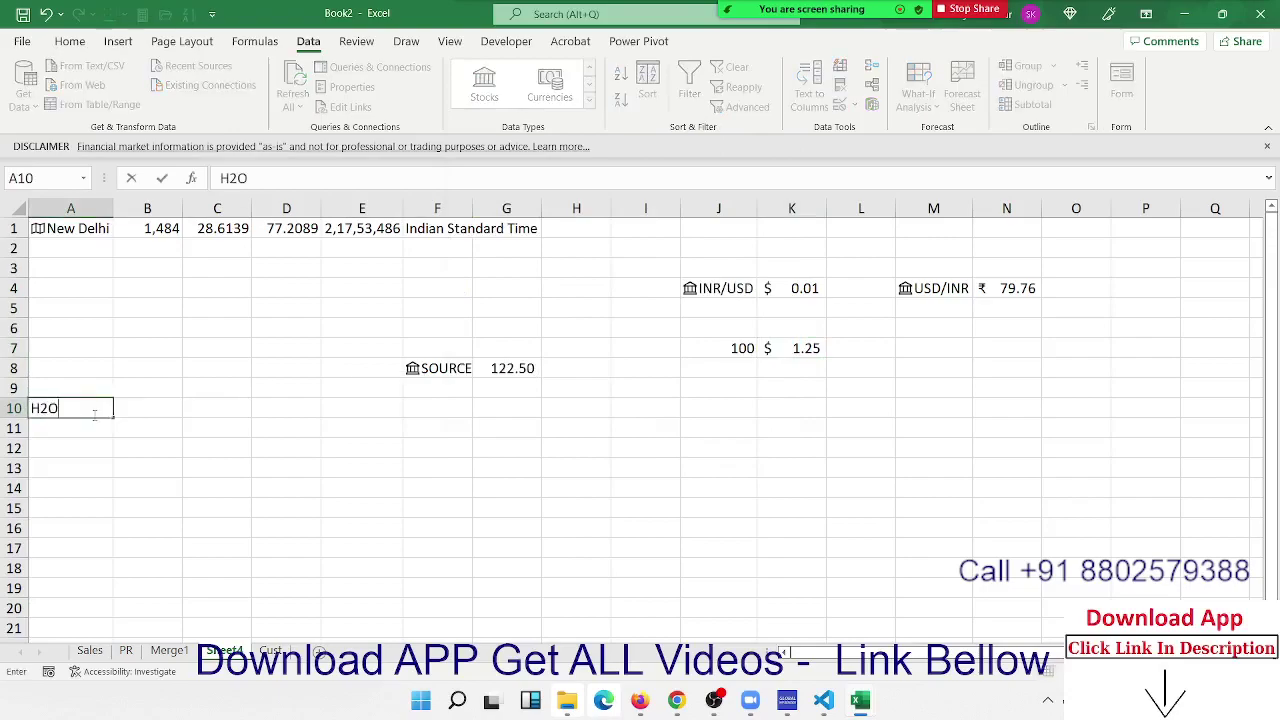
key(Return)
click(94, 412)
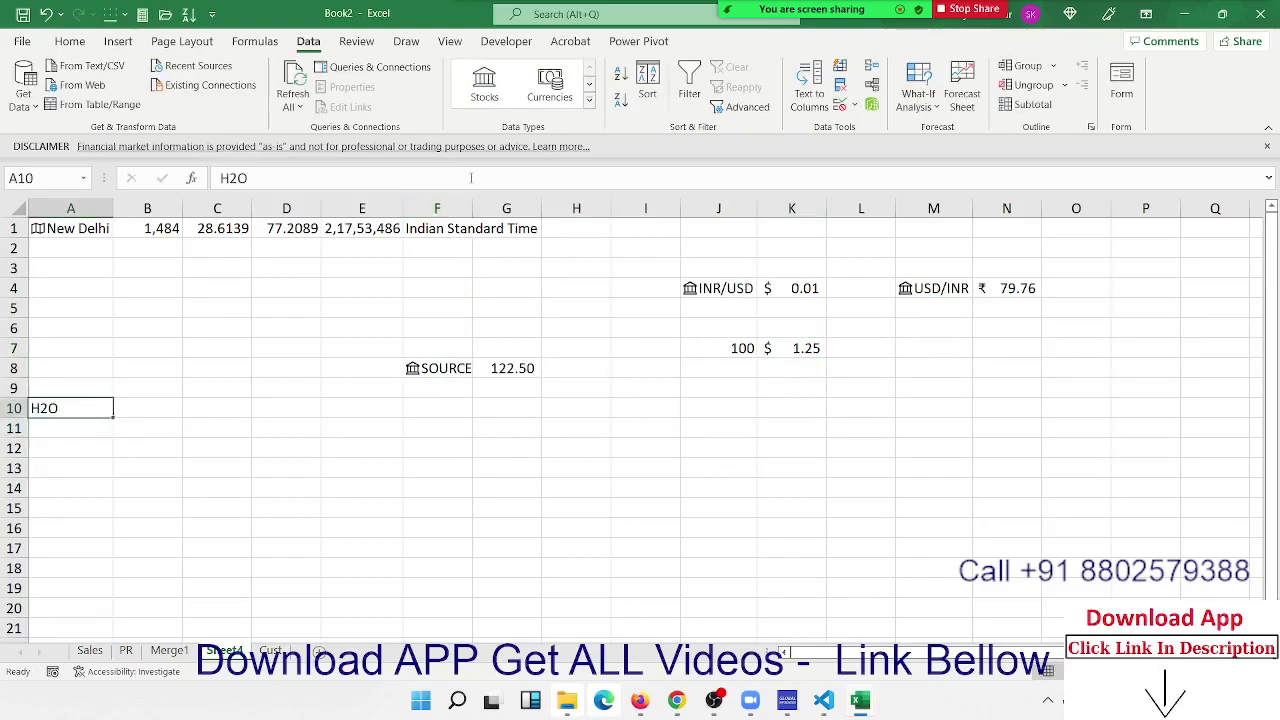
click(589, 99)
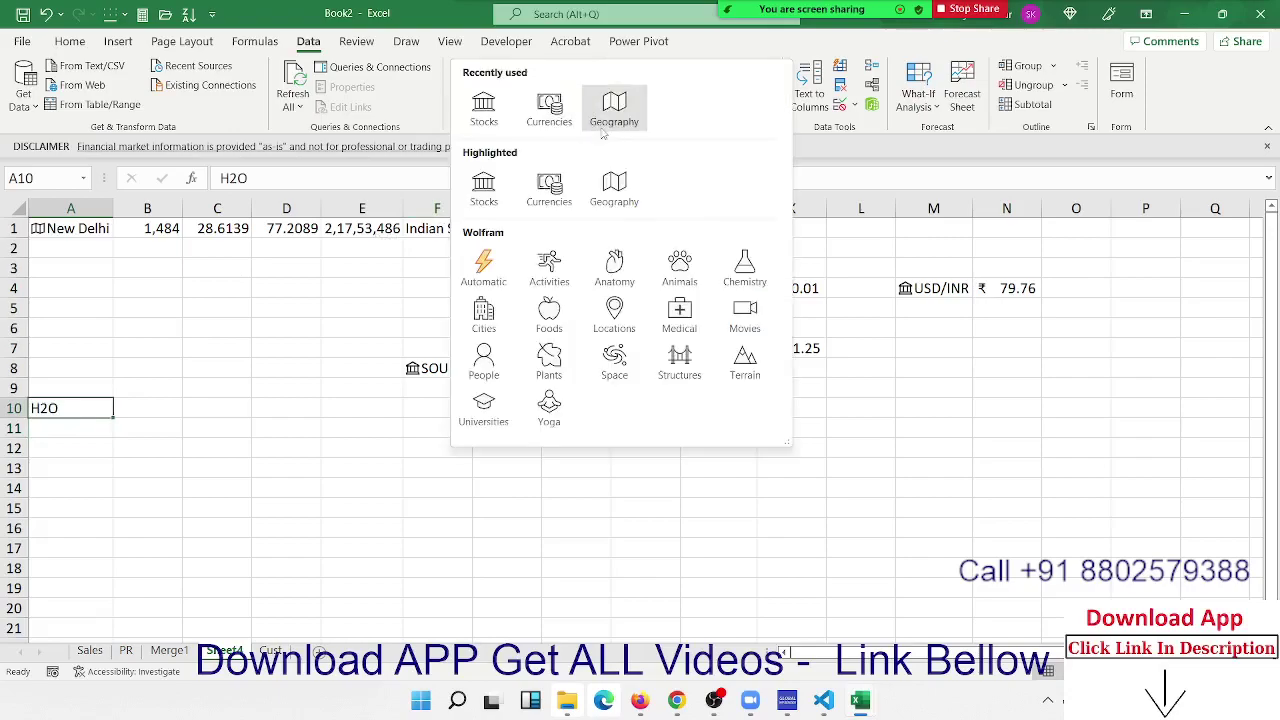
click(733, 269)
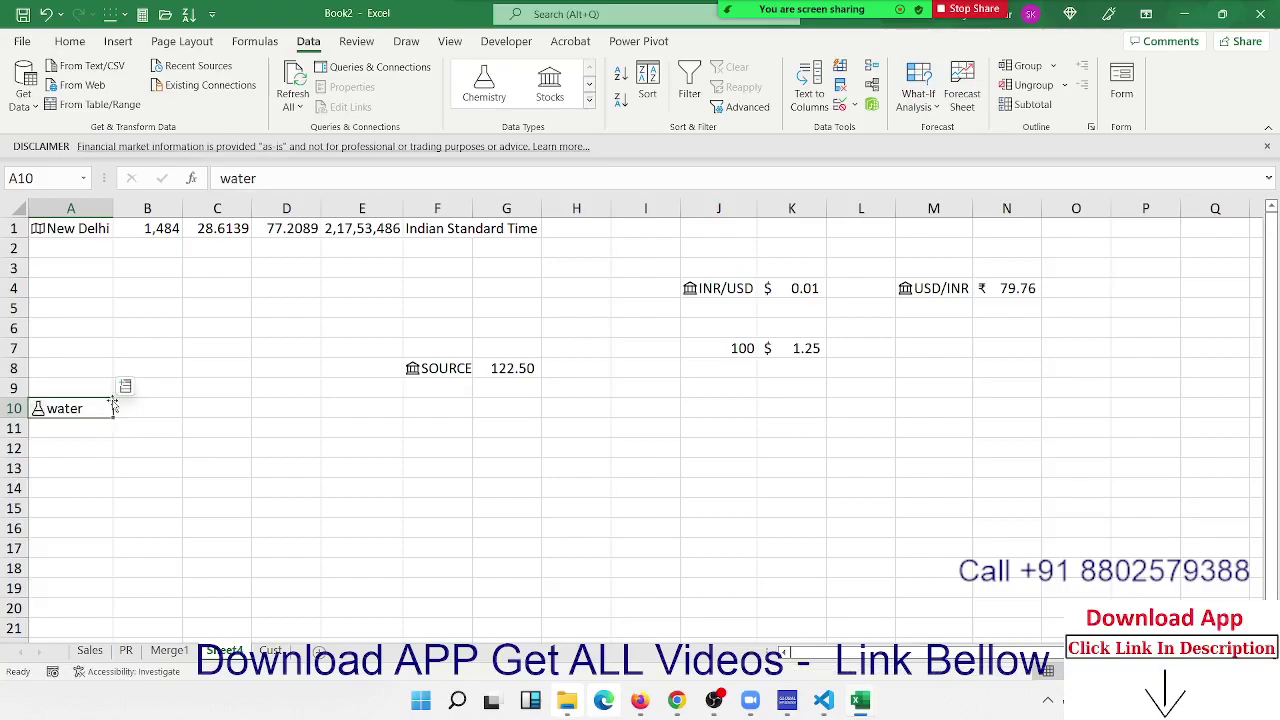
Insert water's 3d structure field into B10 as =A10.[3d structure]
click(125, 386)
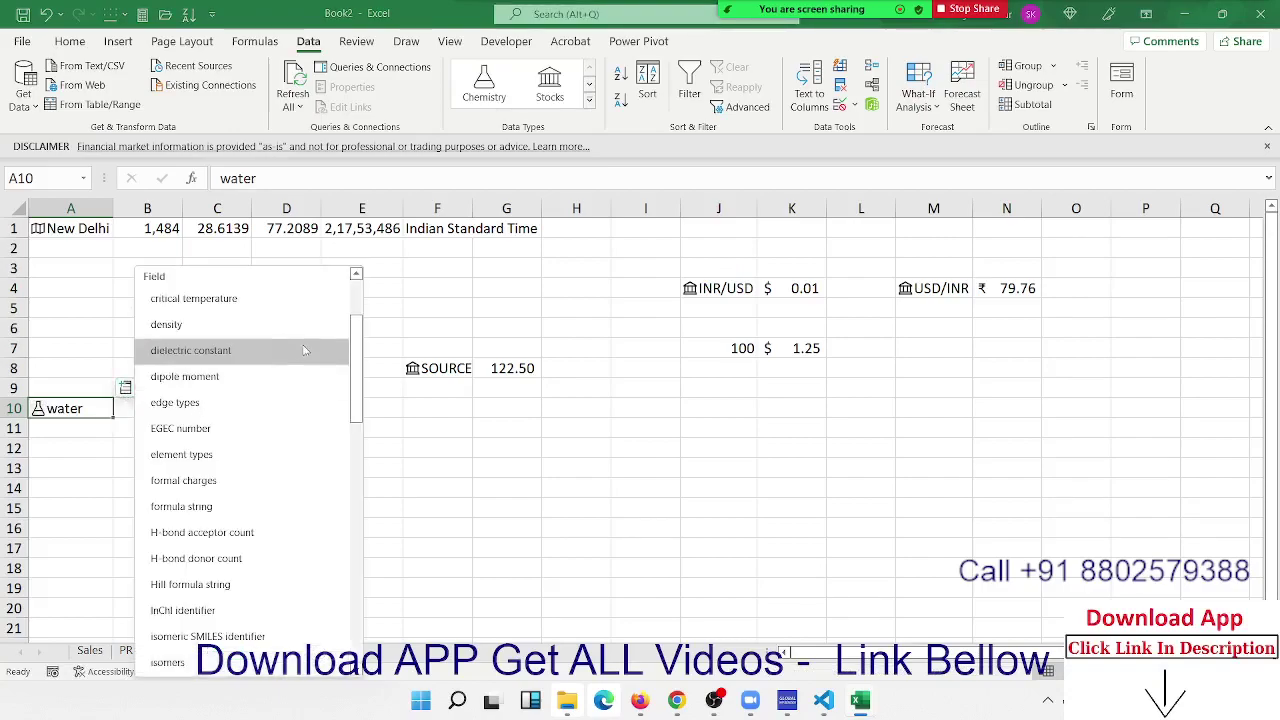
scroll(320, 460, down, 5)
scroll(343, 564, down, 4)
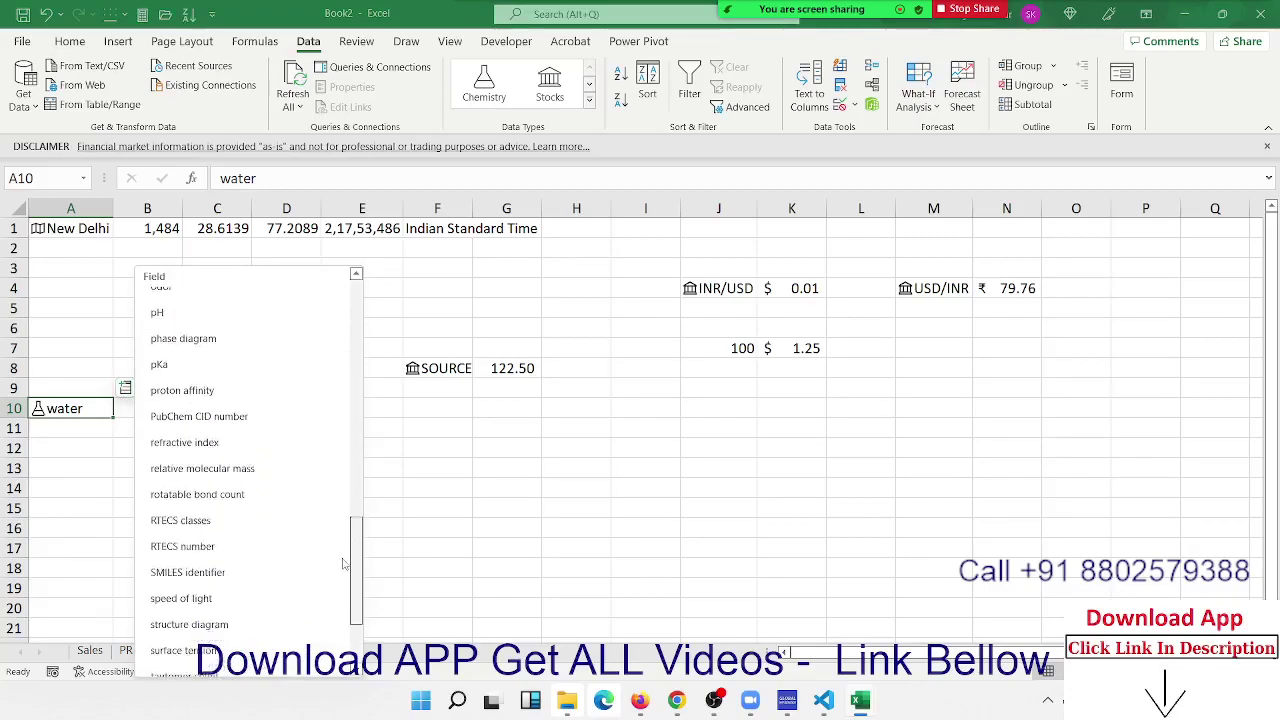
scroll(343, 564, down, 3)
scroll(339, 600, up, 10)
scroll(342, 400, up, 5)
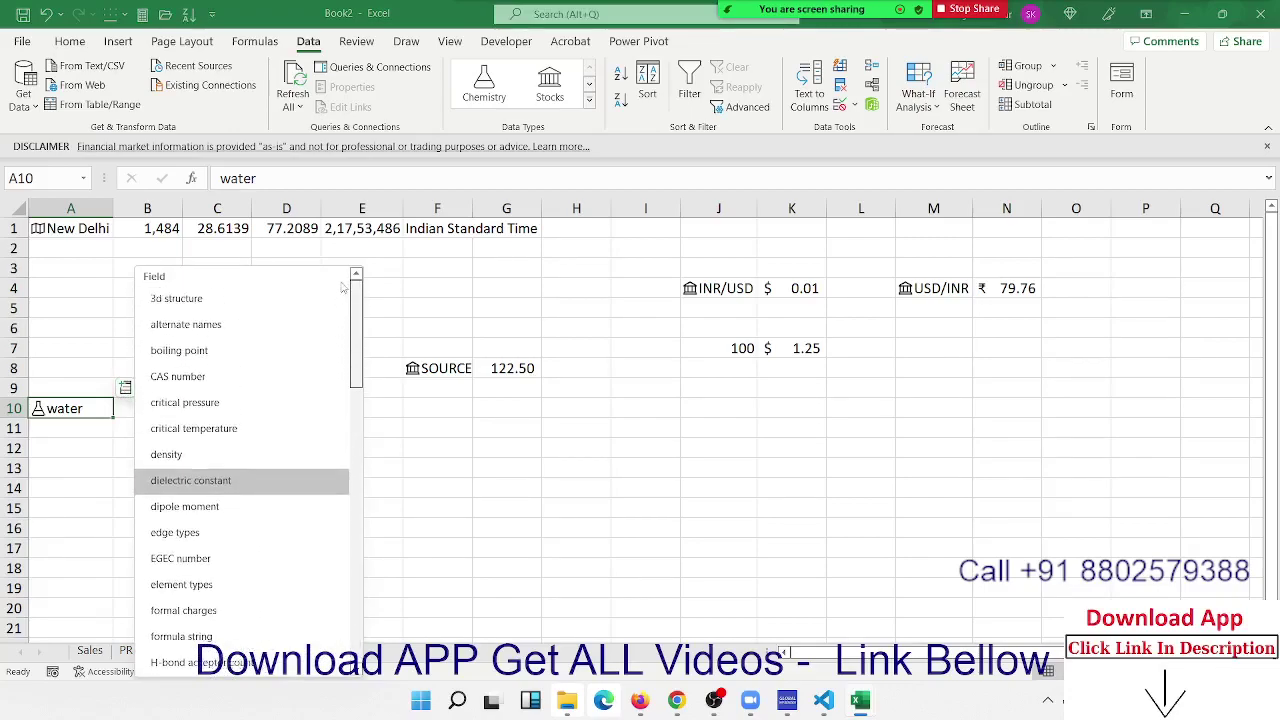
click(236, 298)
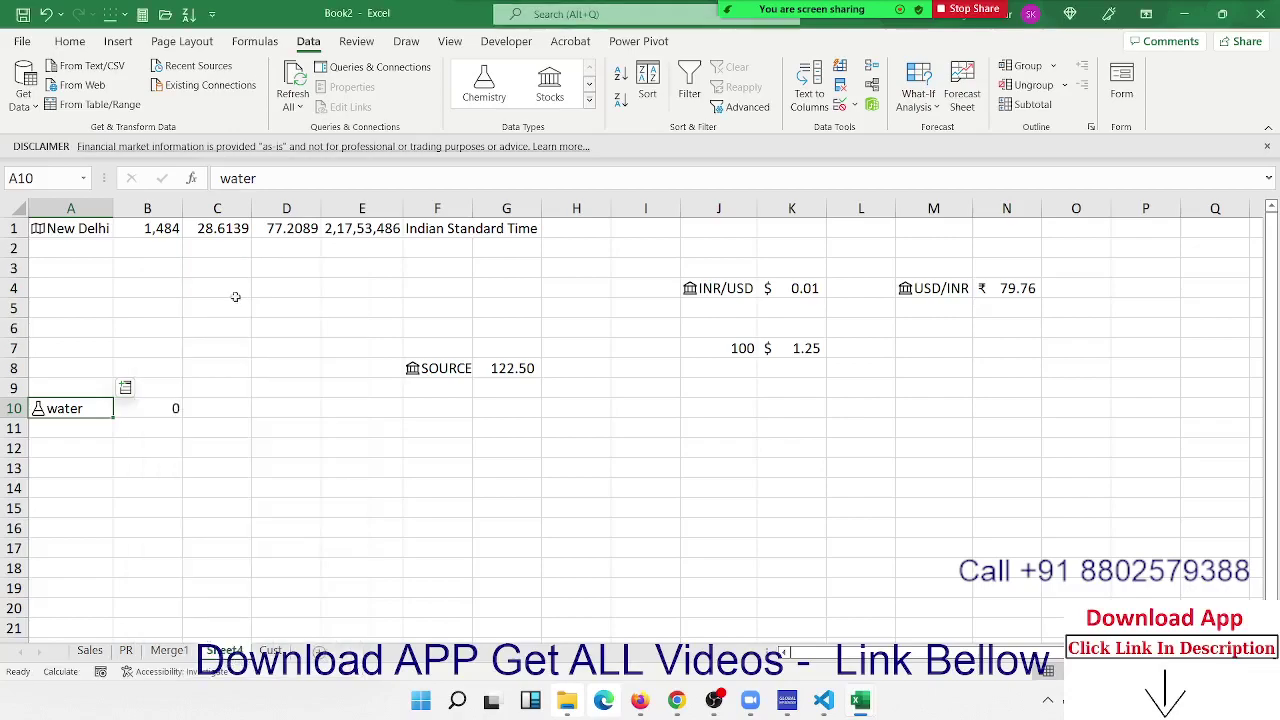
click(156, 401)
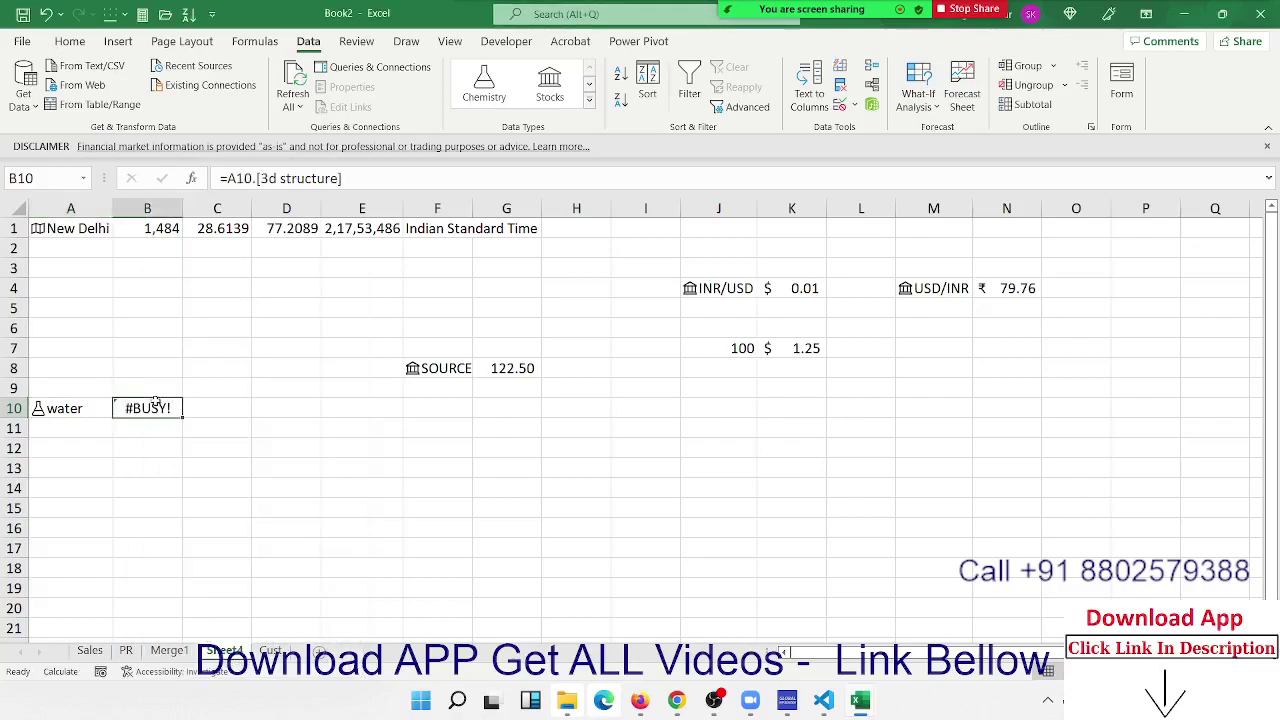
key(Down)
key(Down)
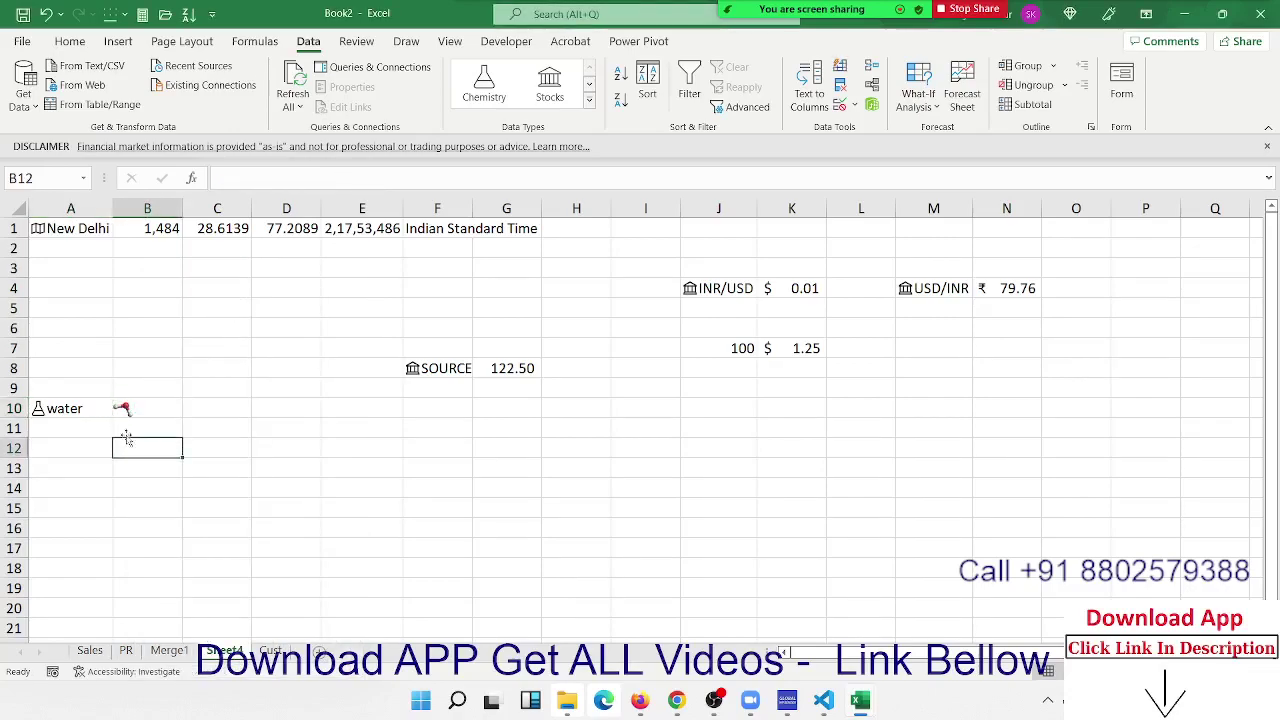
mouse_move(147, 408)
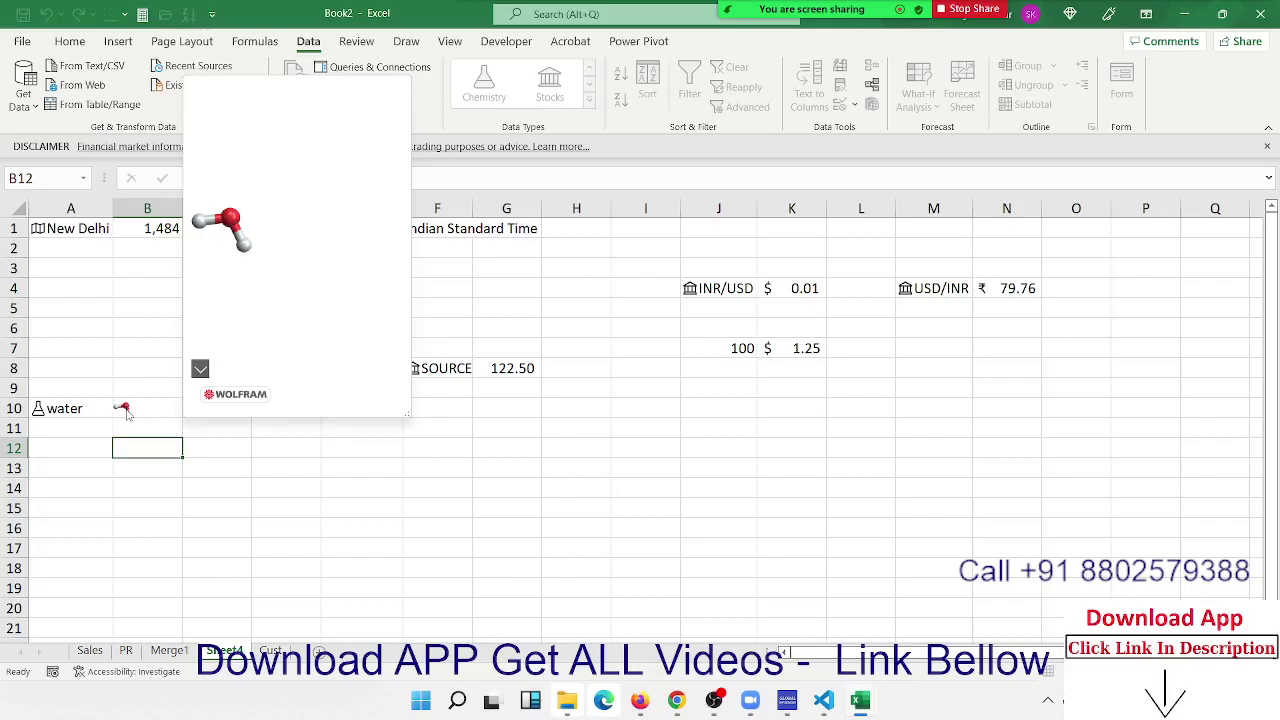
click(125, 450)
click(95, 437)
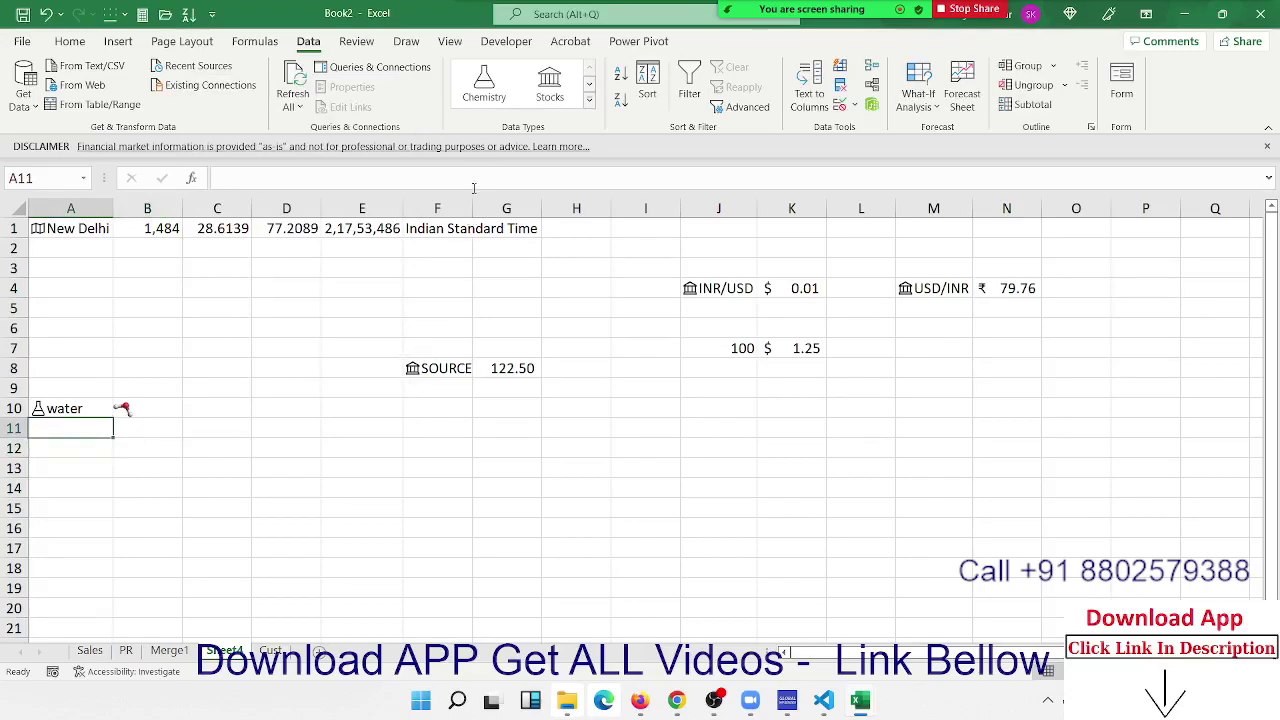
click(589, 104)
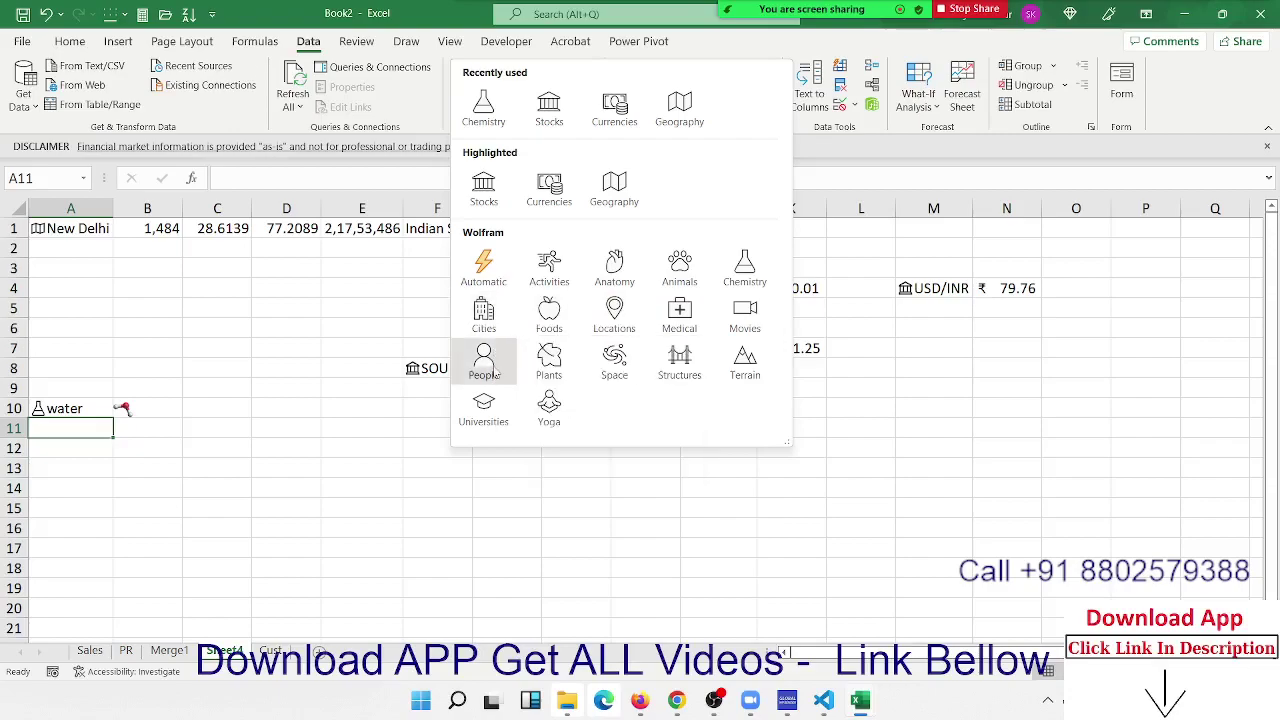
Type the person's short name in A12 and link it as a People data type to the matching person
click(62, 446)
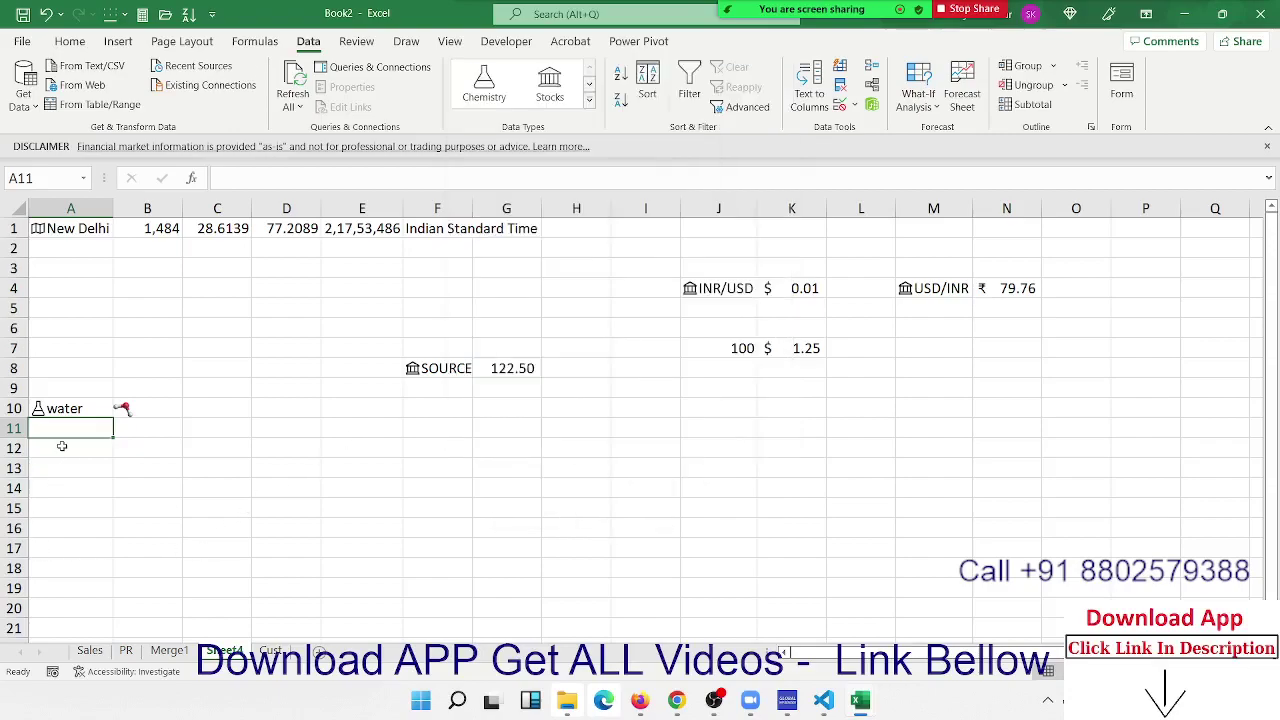
click(61, 446)
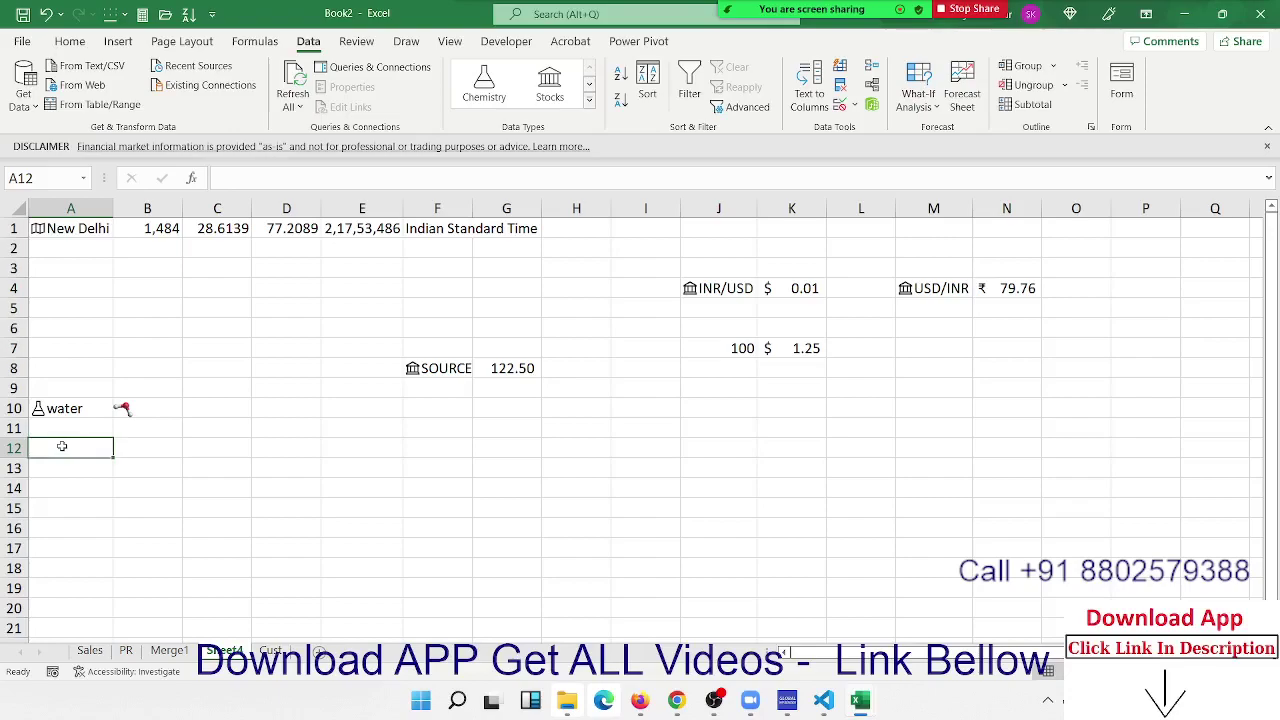
text(N Mo)
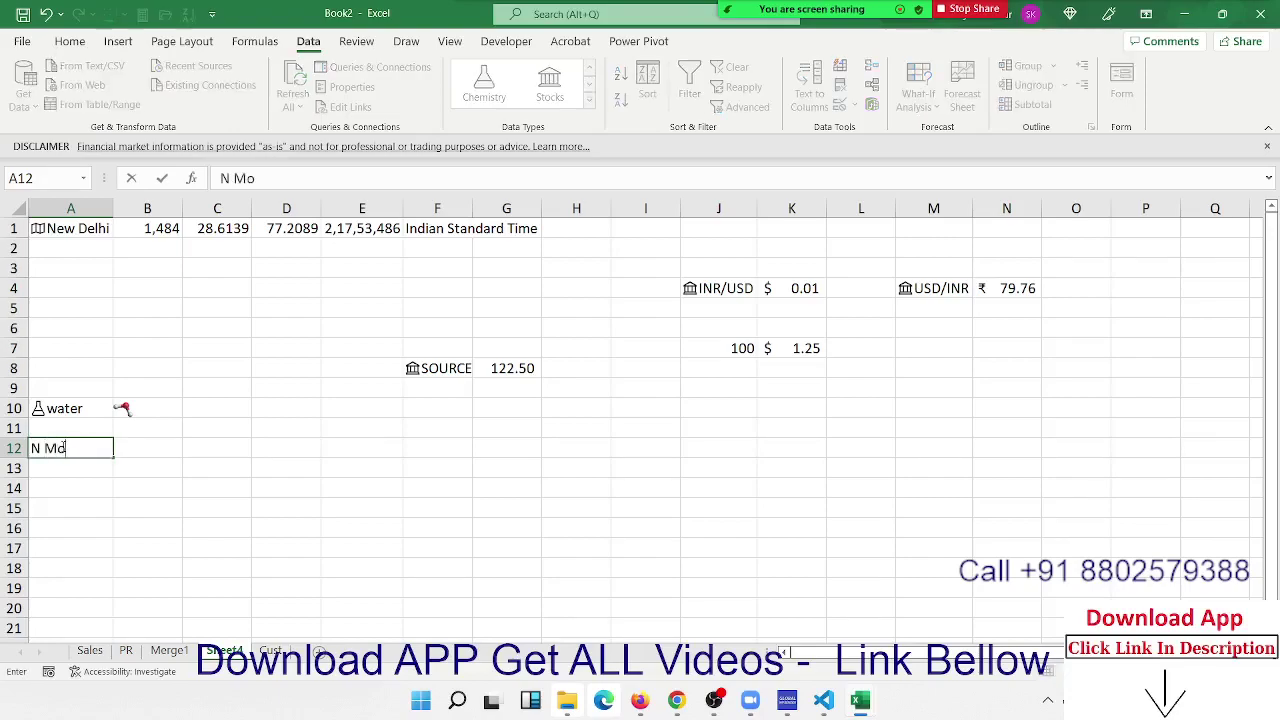
text(di)
key(Return)
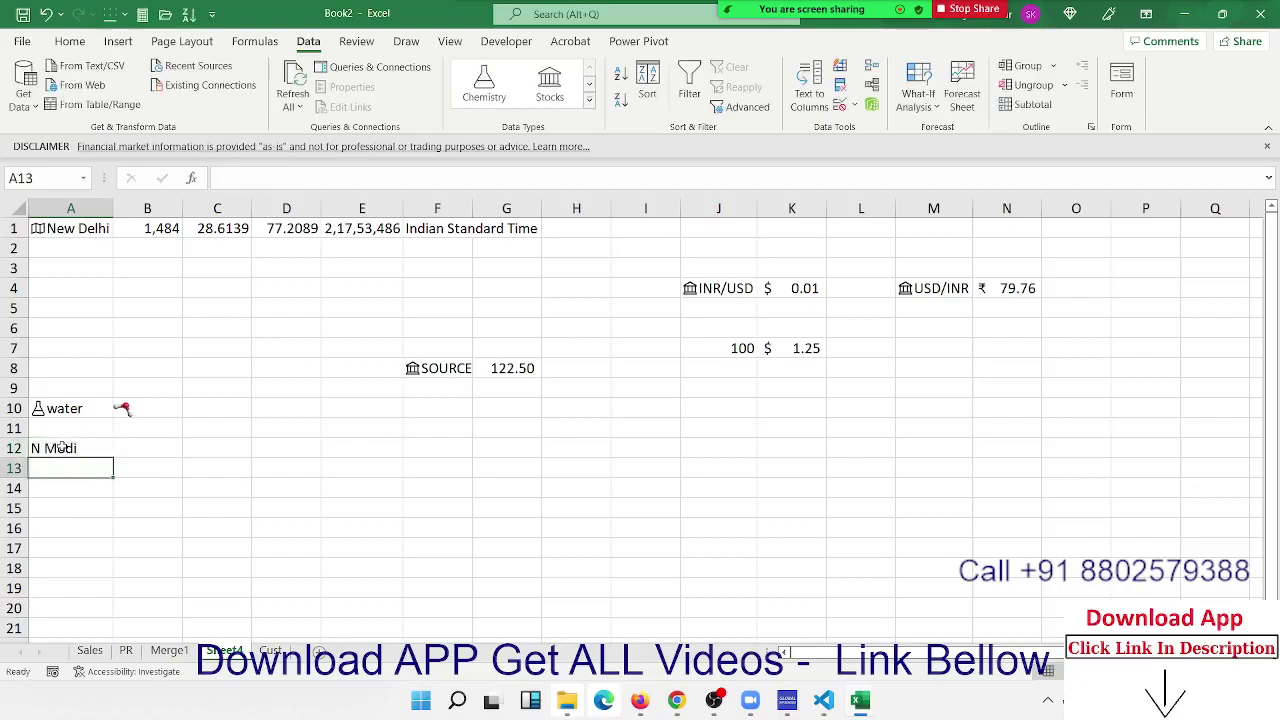
click(62, 447)
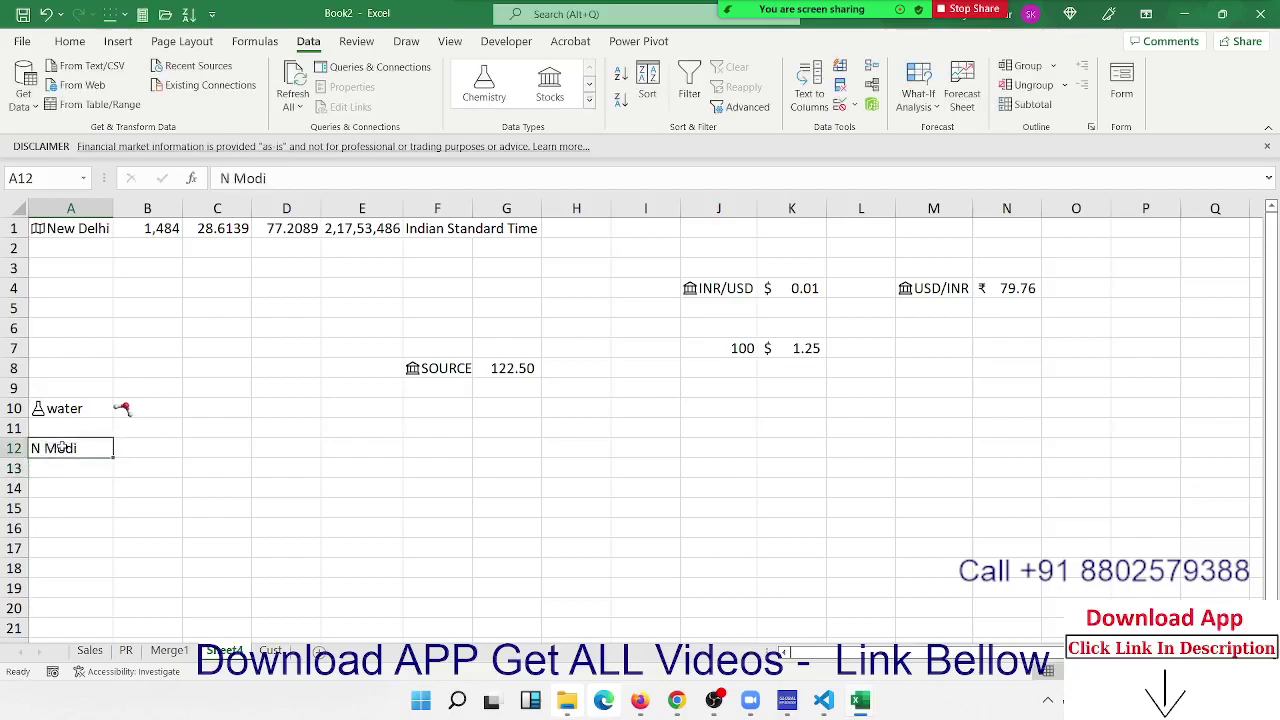
click(589, 100)
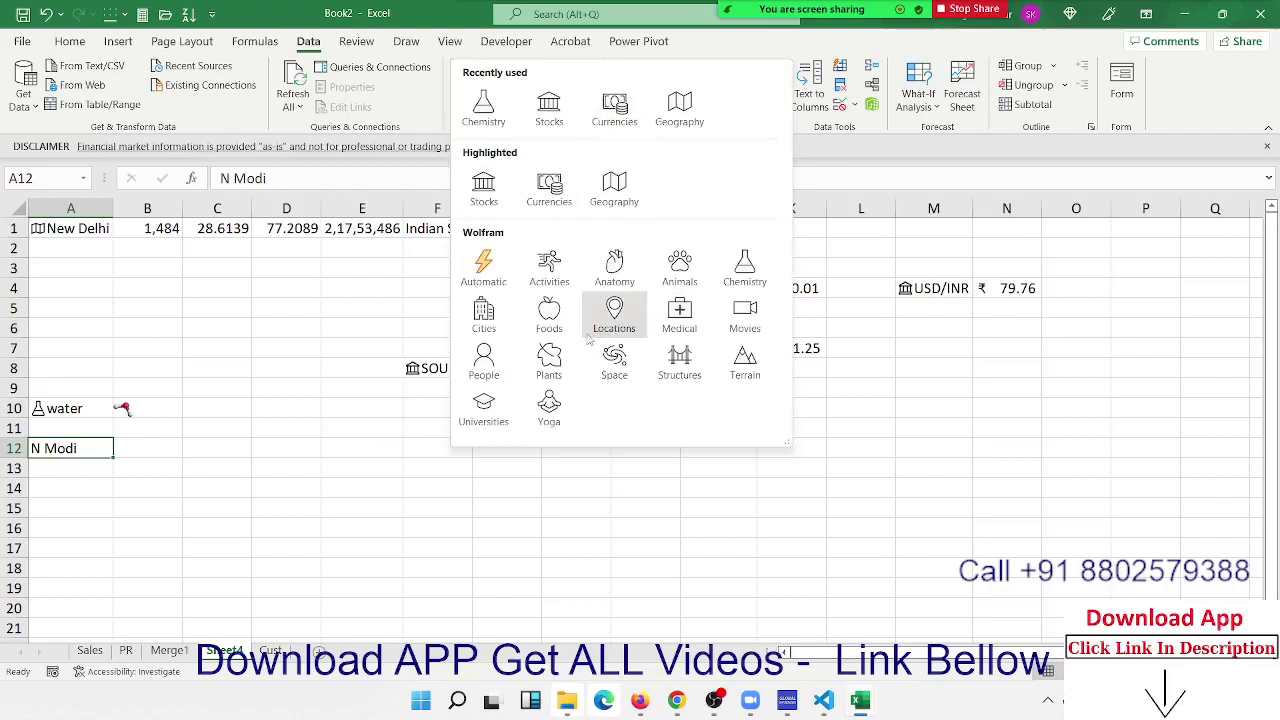
click(490, 363)
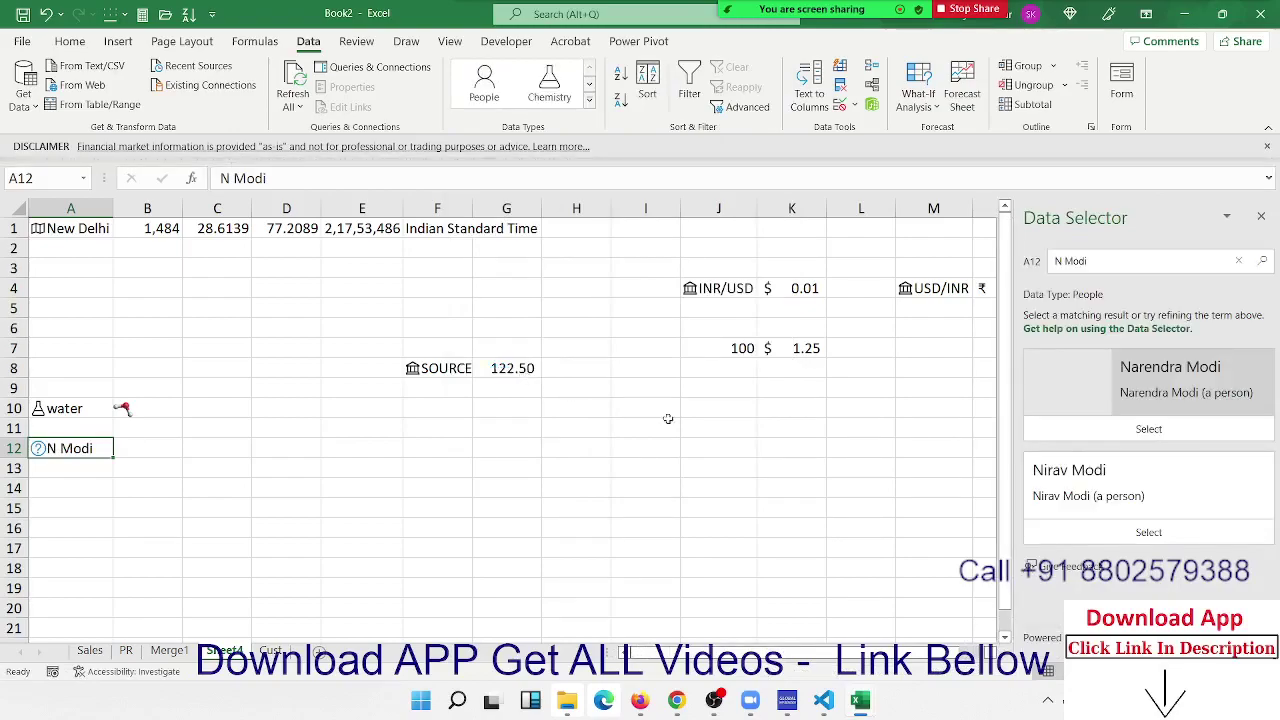
click(1142, 430)
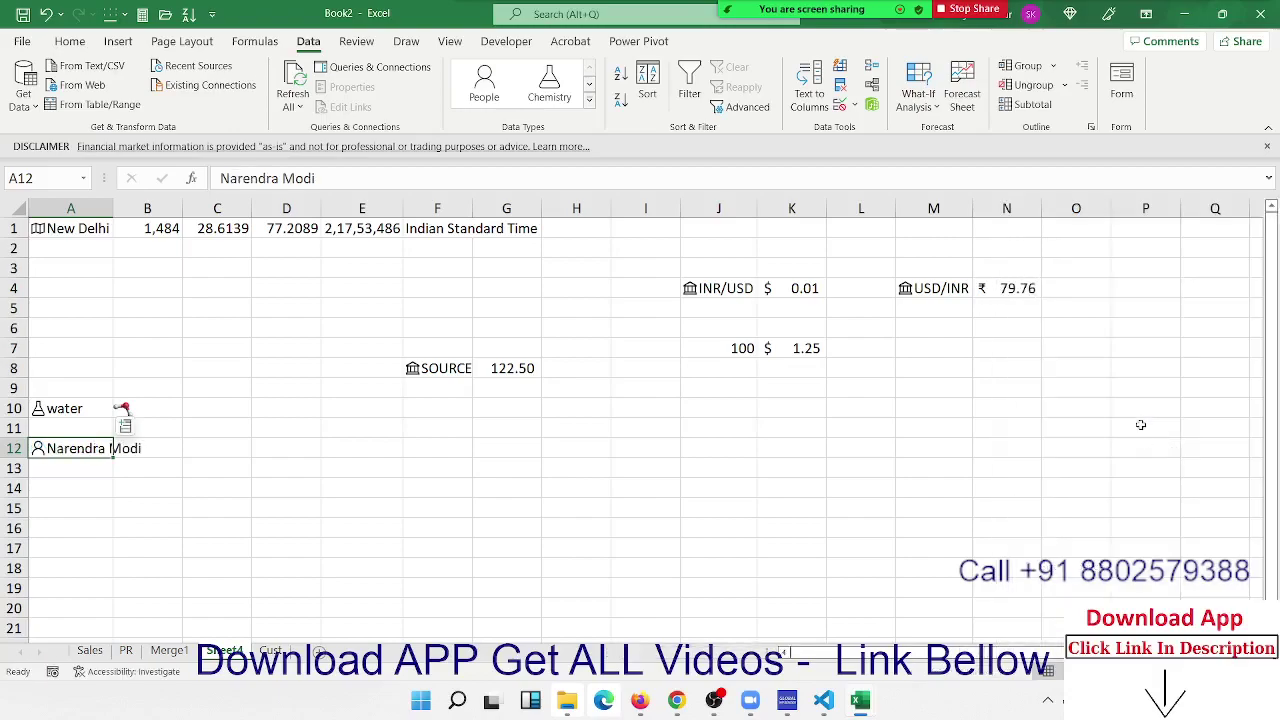
Add the person's full name, height and image fields into B12–D12
click(126, 428)
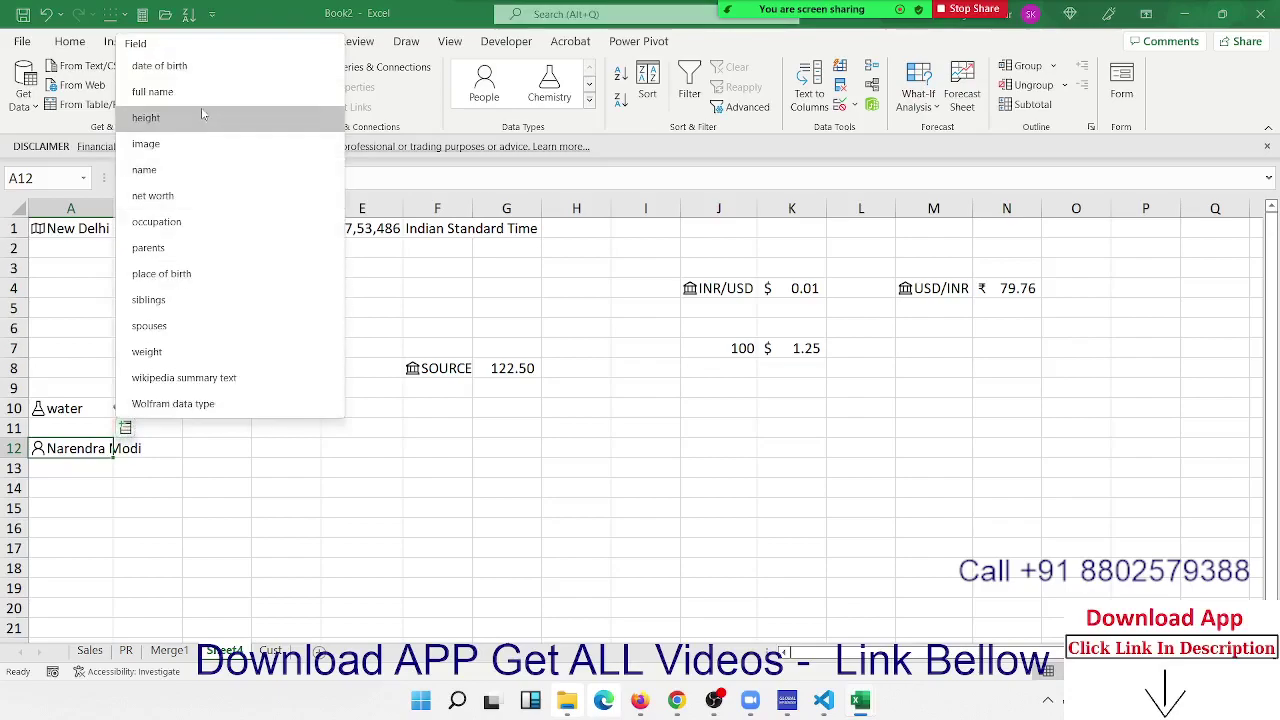
click(160, 92)
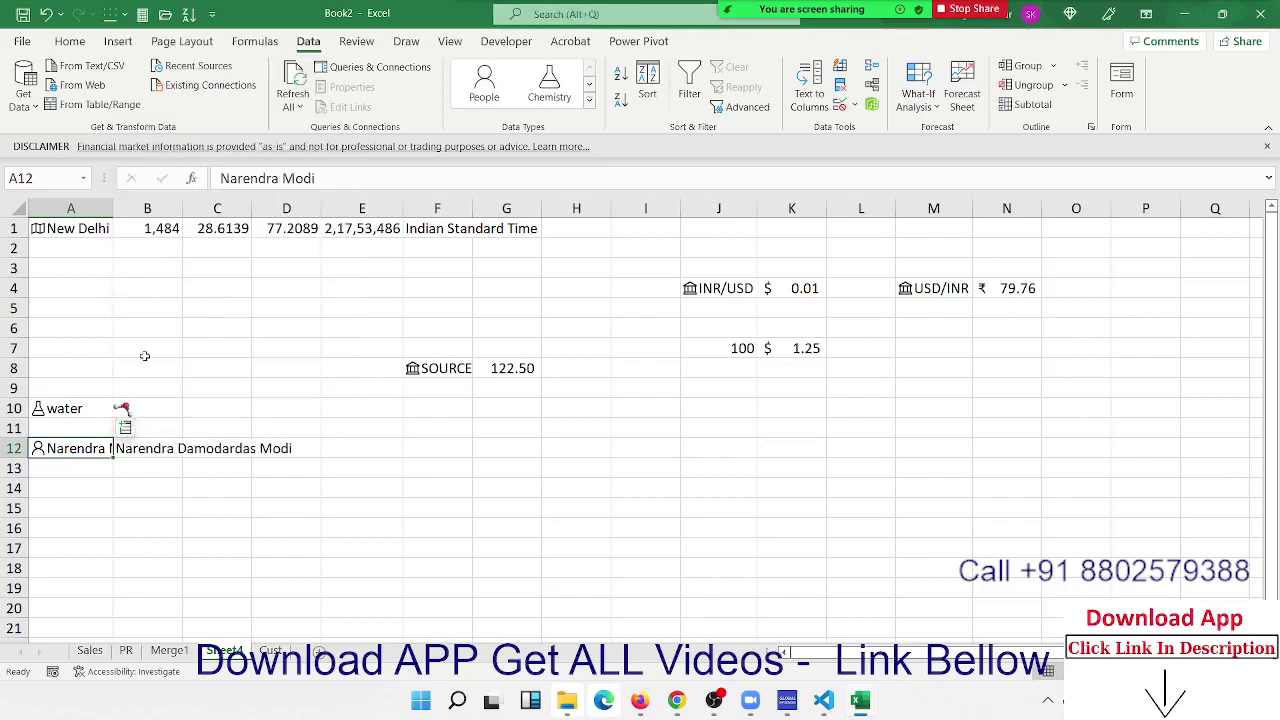
click(125, 428)
click(187, 119)
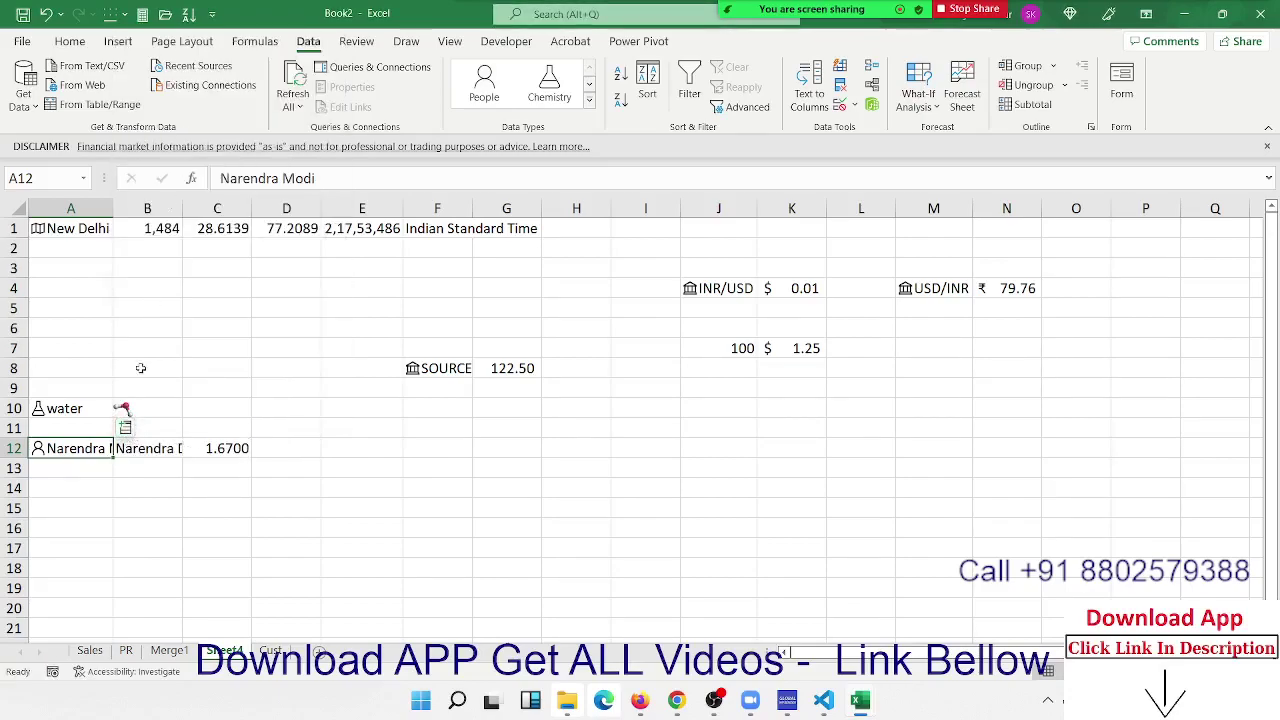
click(125, 428)
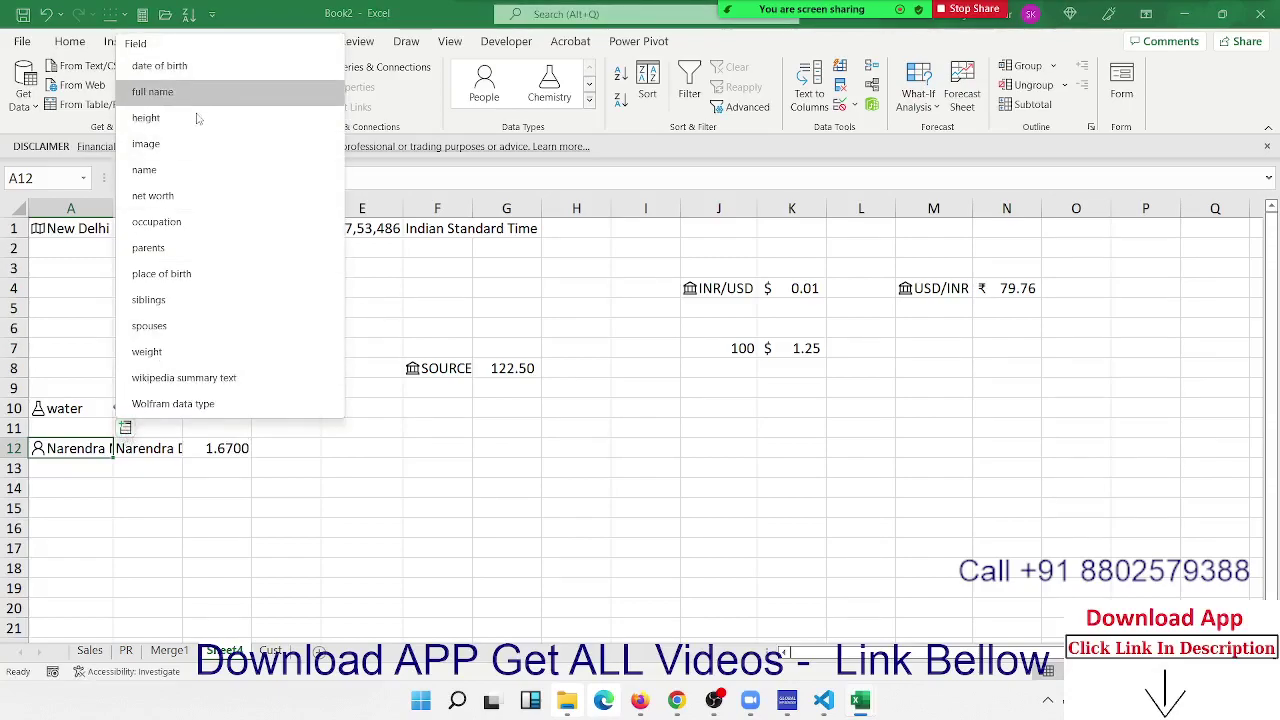
click(188, 146)
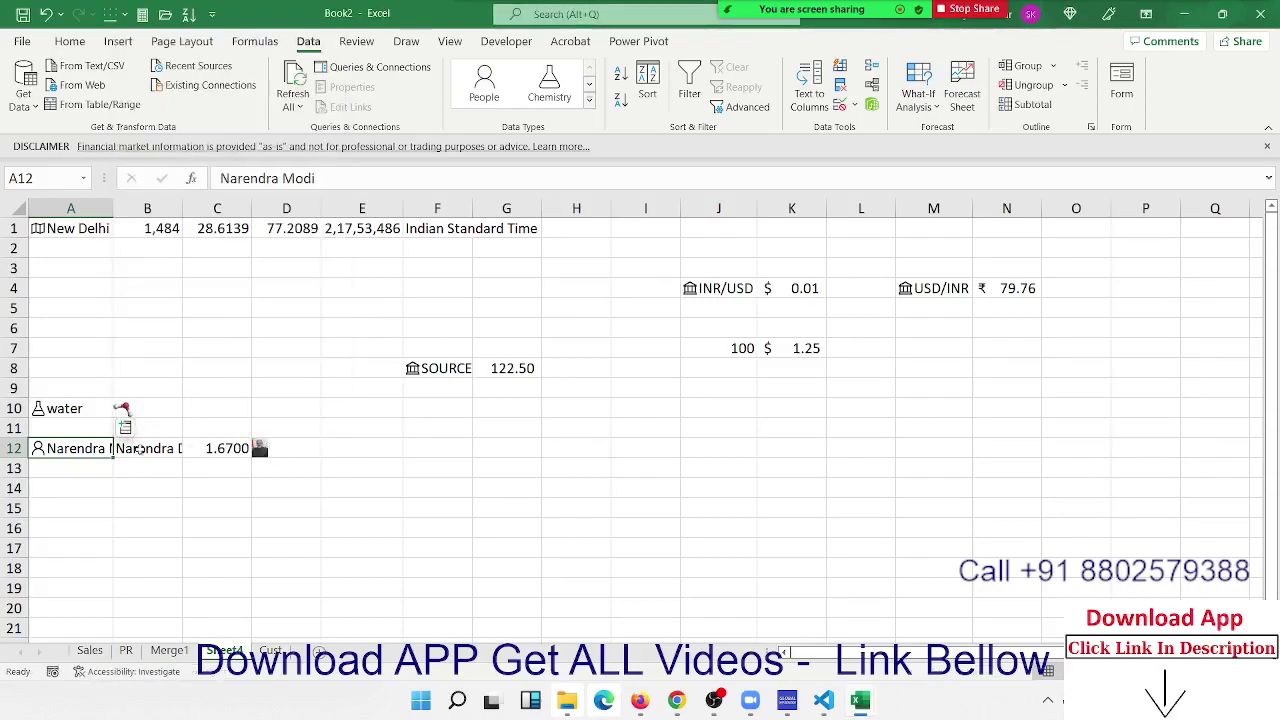
View the enlarged photo in D12, add net worth to E12, and autofit column E
click(262, 450)
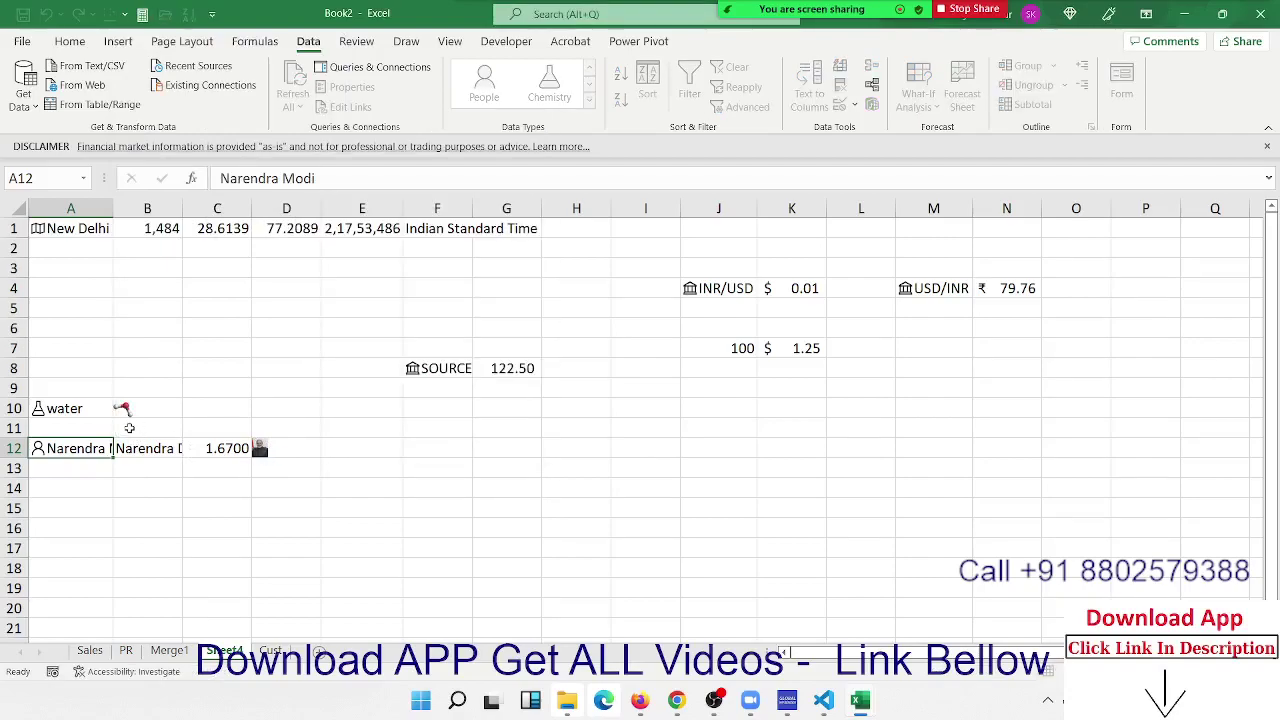
click(260, 449)
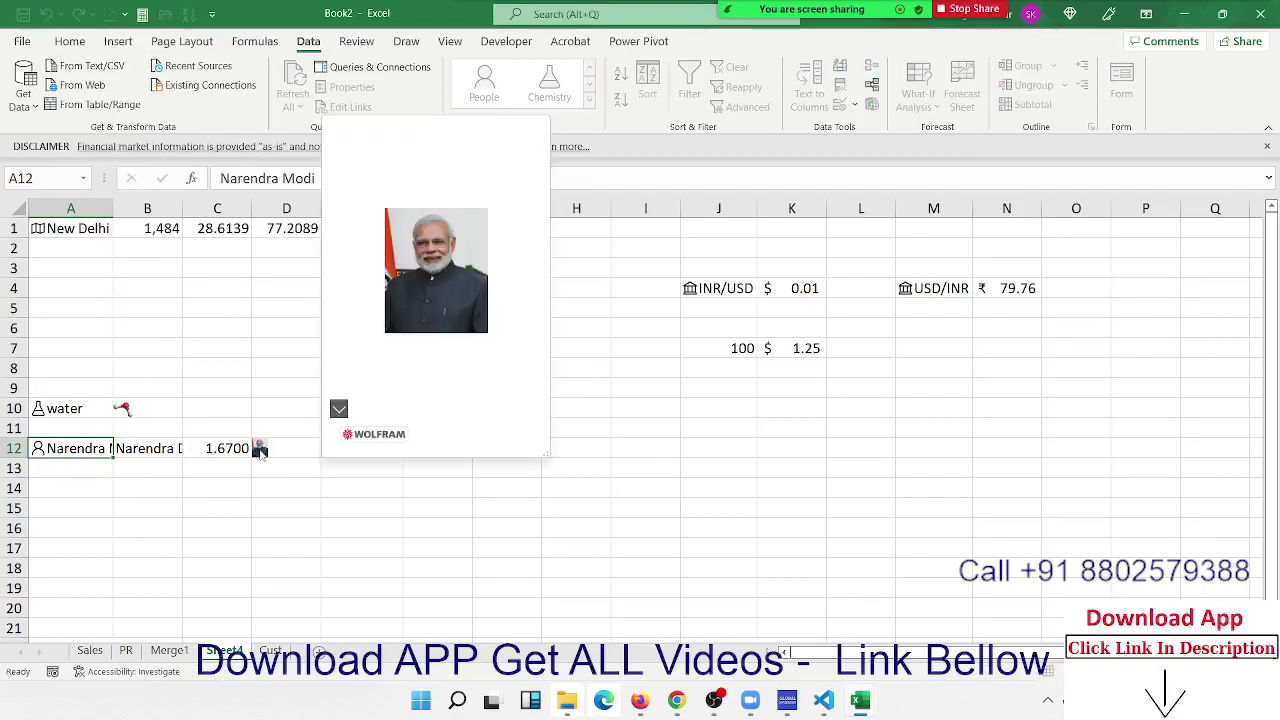
click(125, 428)
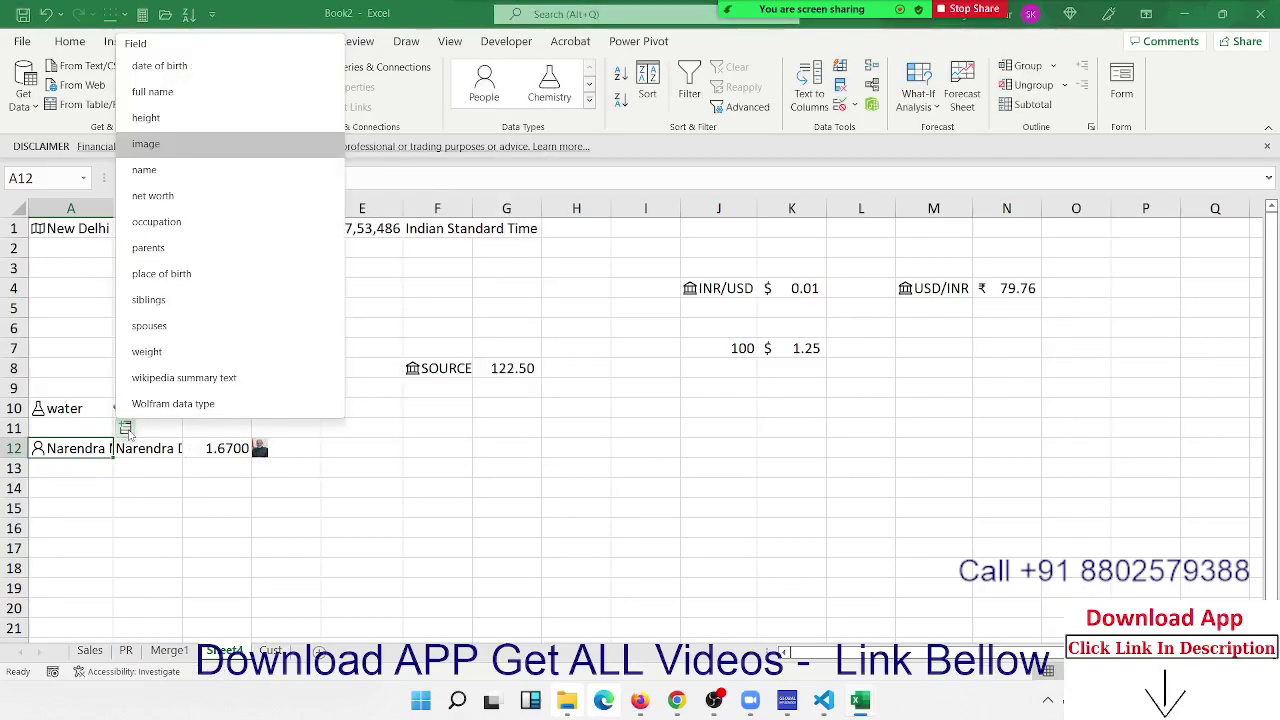
click(155, 195)
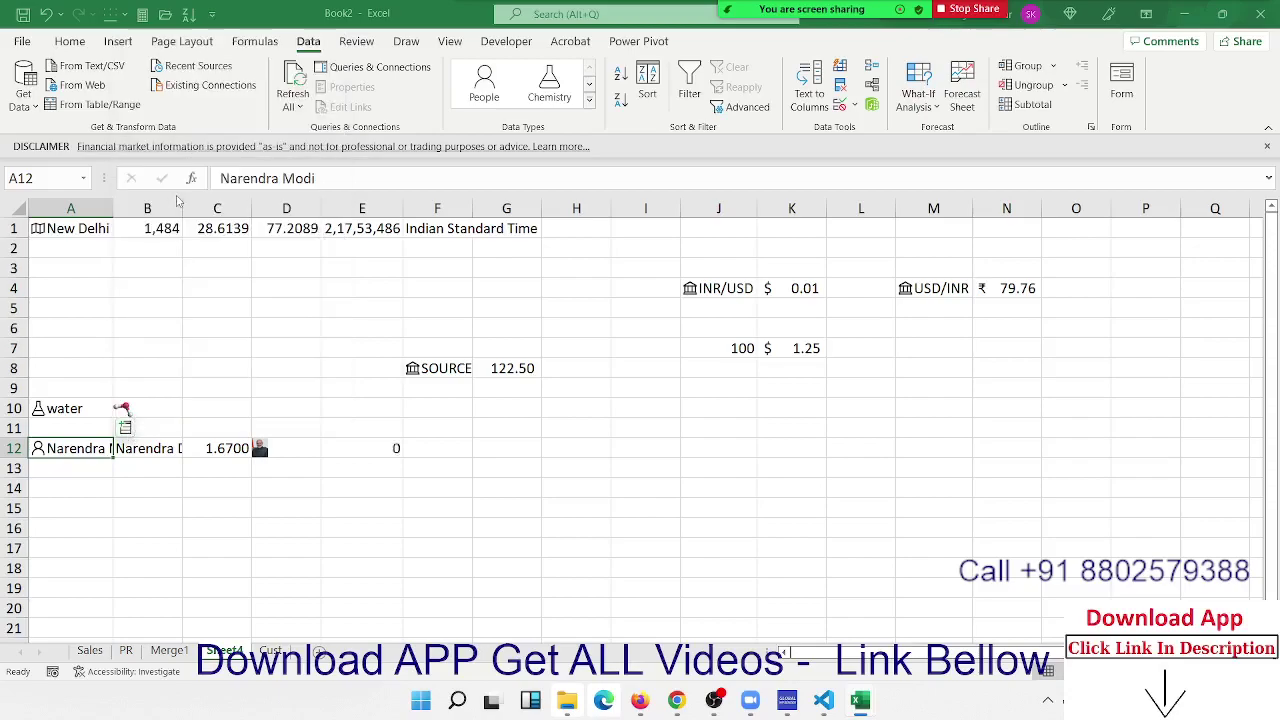
double_click(403, 208)
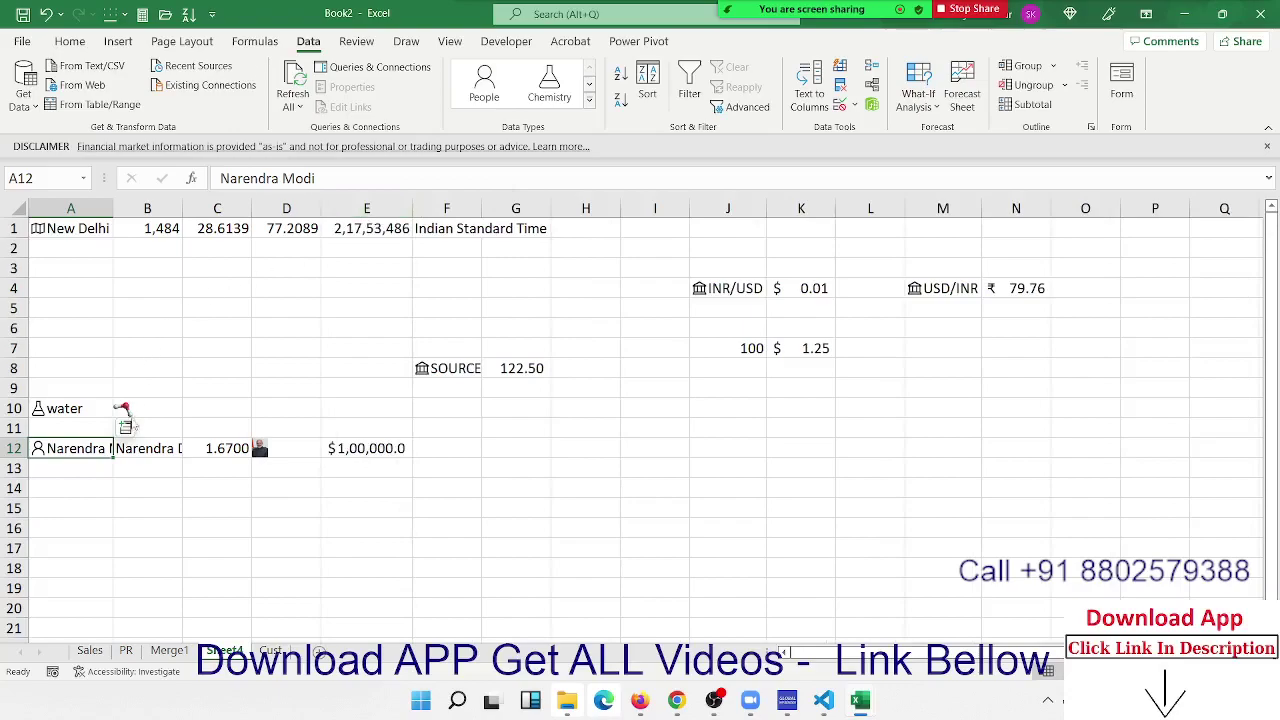
Add occupation, parents and place of birth fields into F12–H12
click(126, 427)
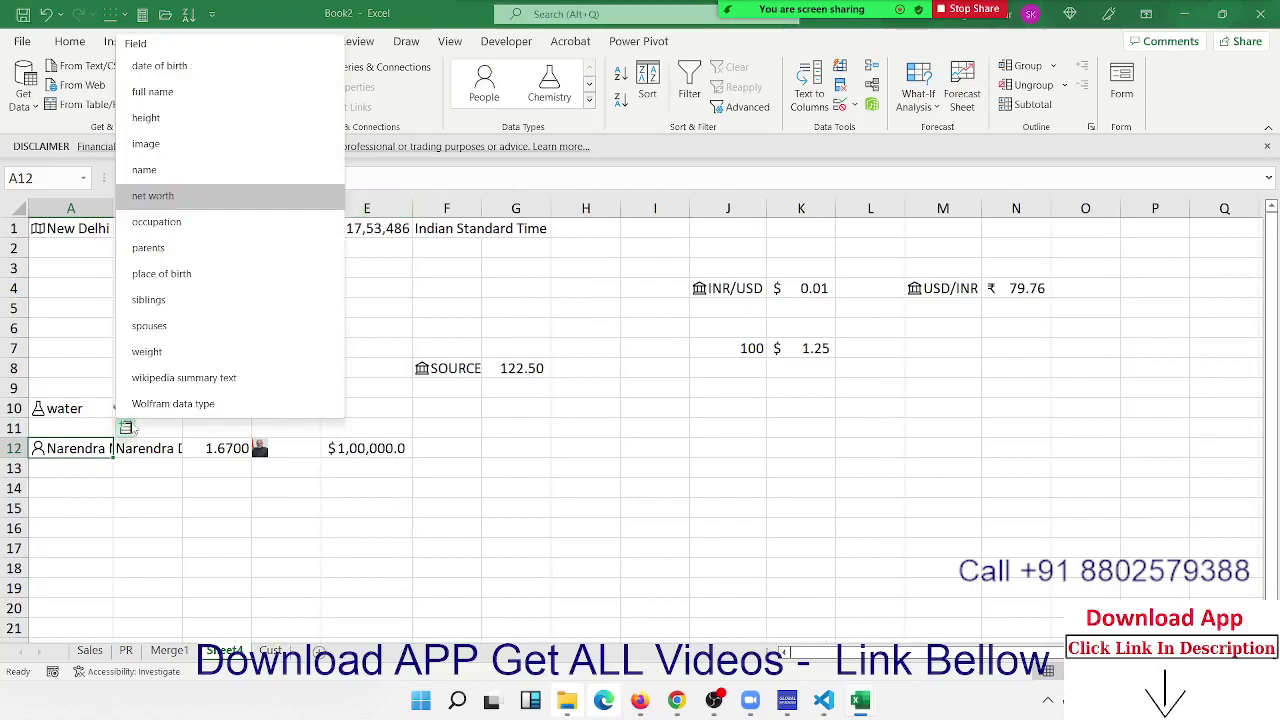
click(196, 224)
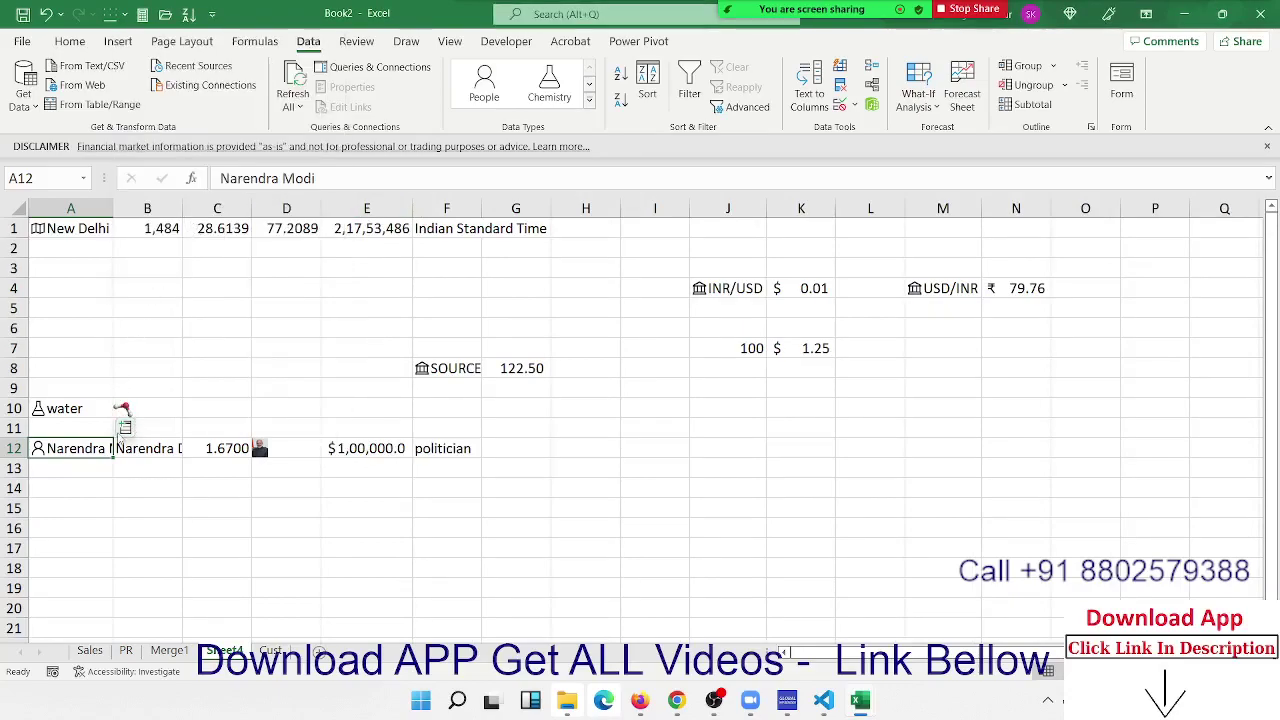
click(125, 428)
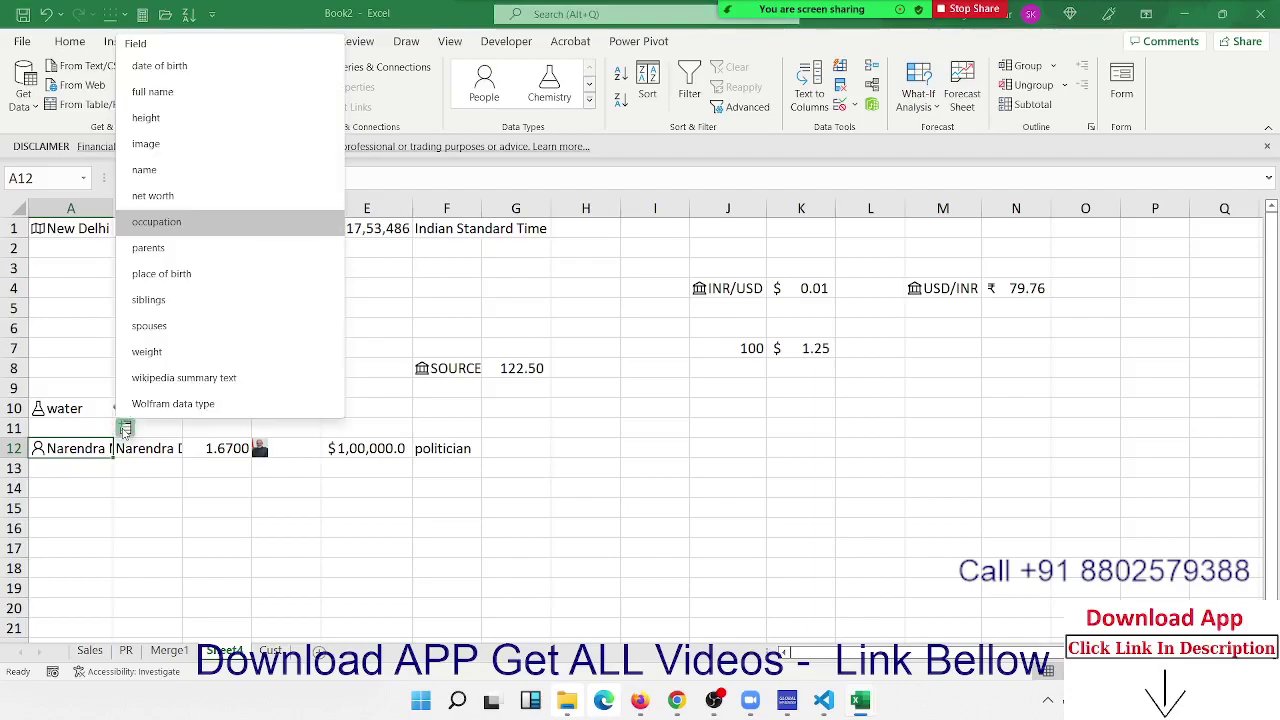
click(150, 248)
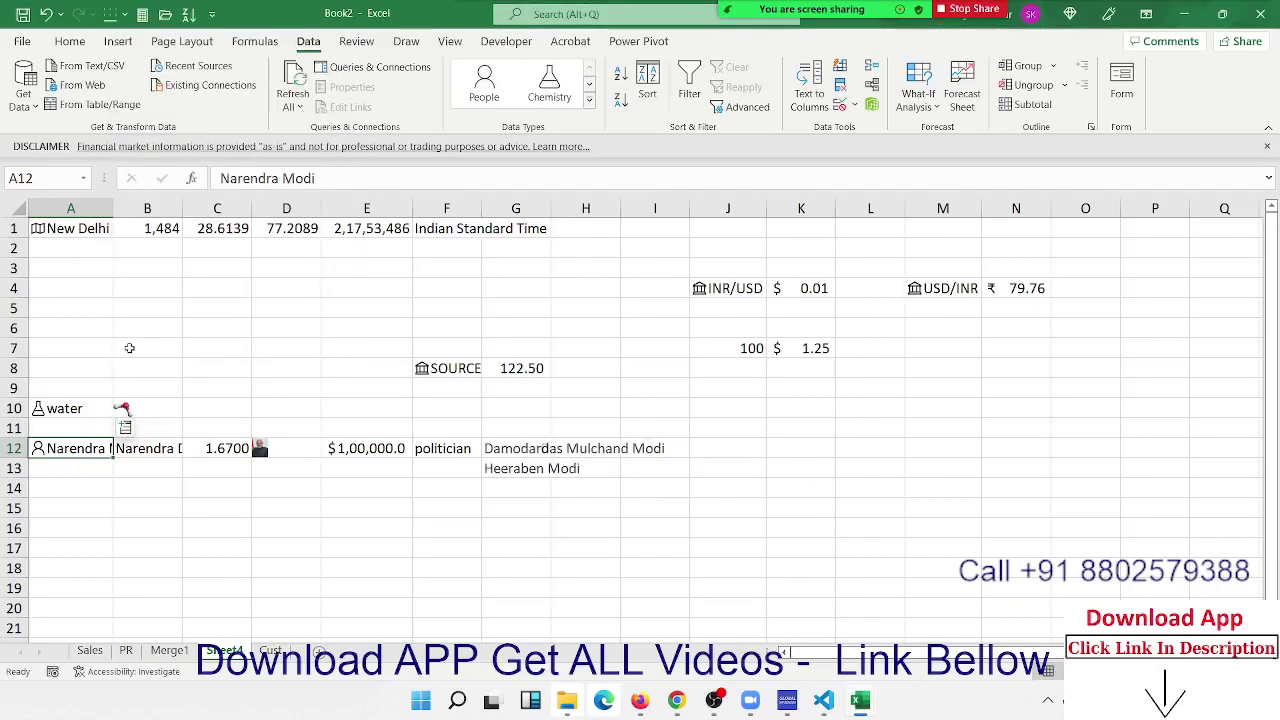
click(125, 428)
click(172, 285)
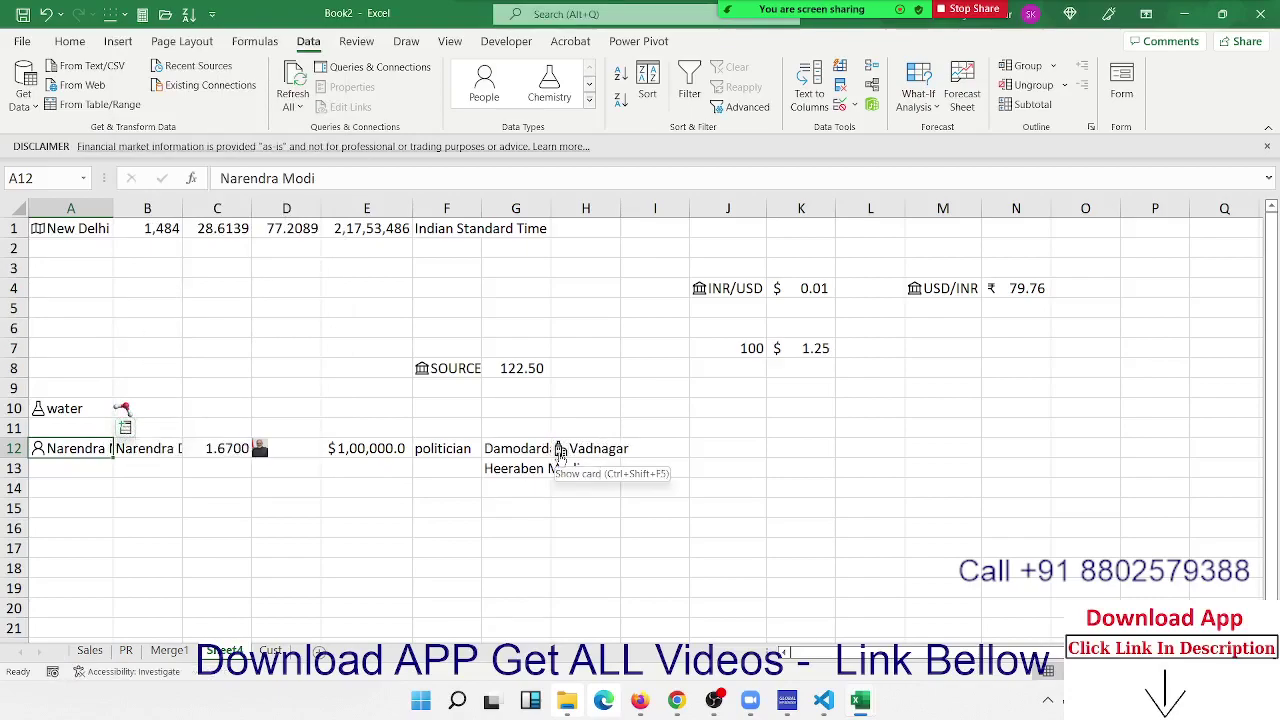
View the Vadnagar details card from H12, then close it
click(560, 450)
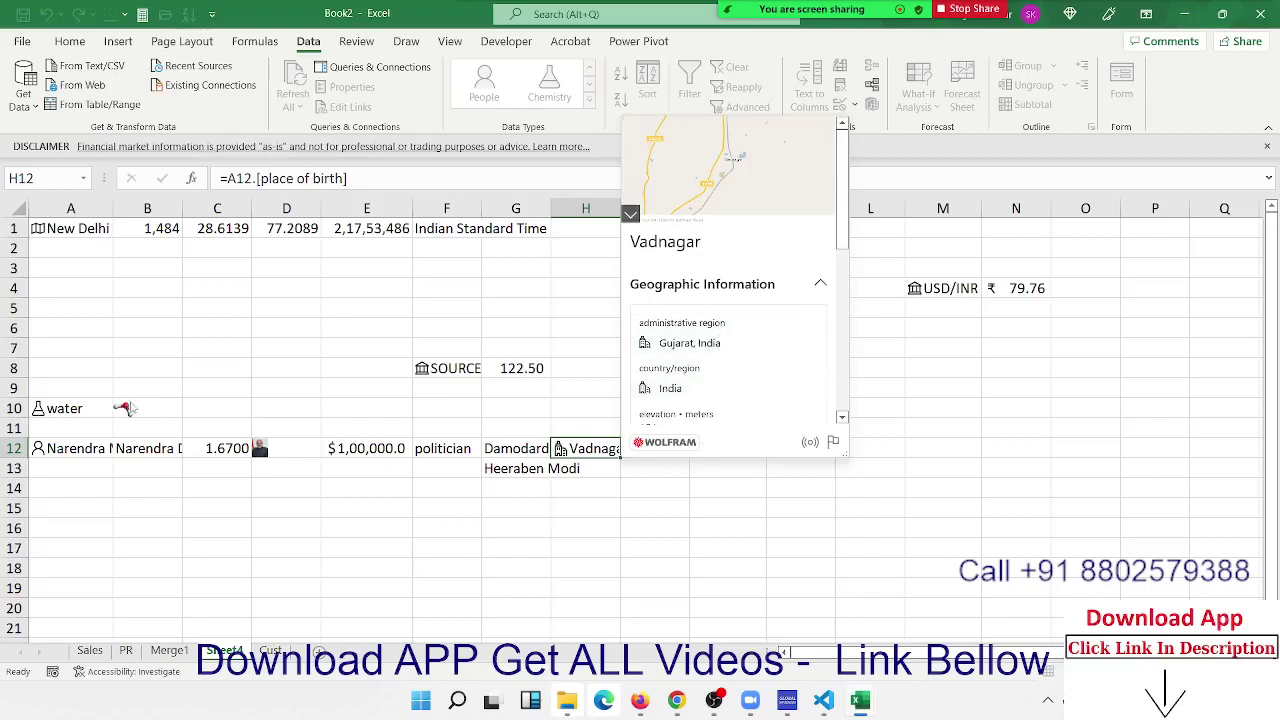
click(75, 506)
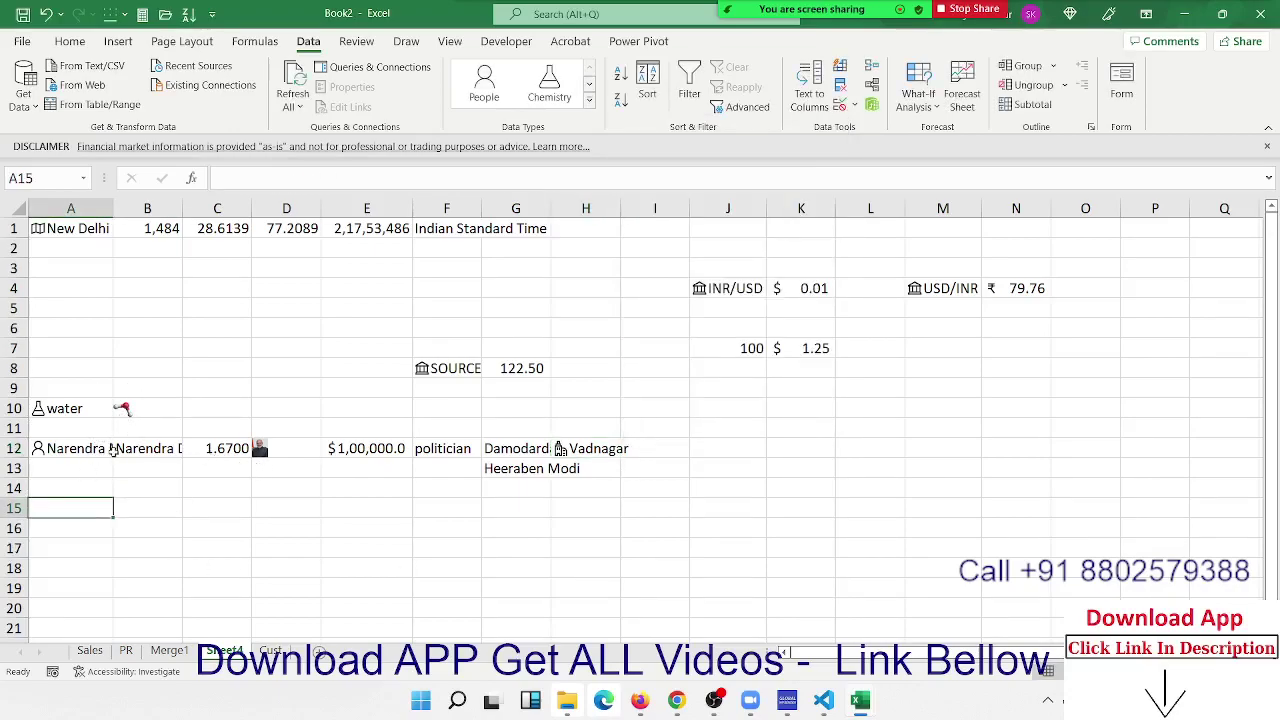
click(110, 448)
click(234, 528)
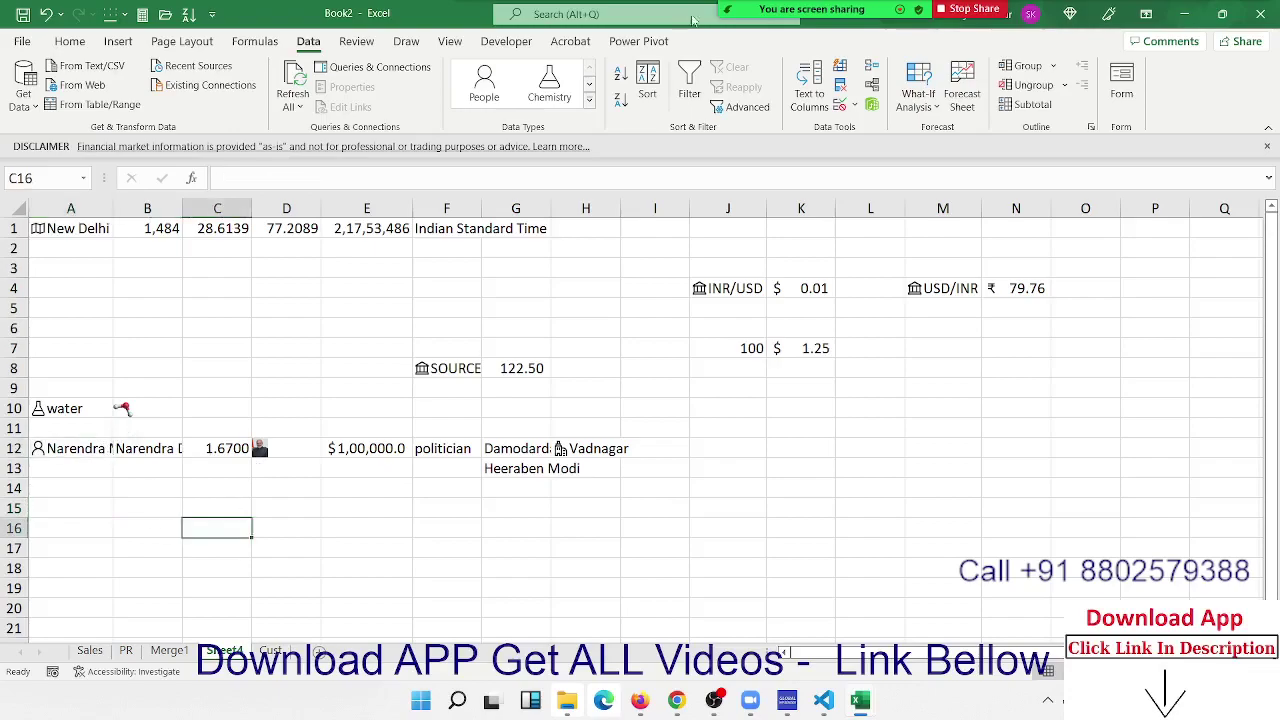
click(590, 100)
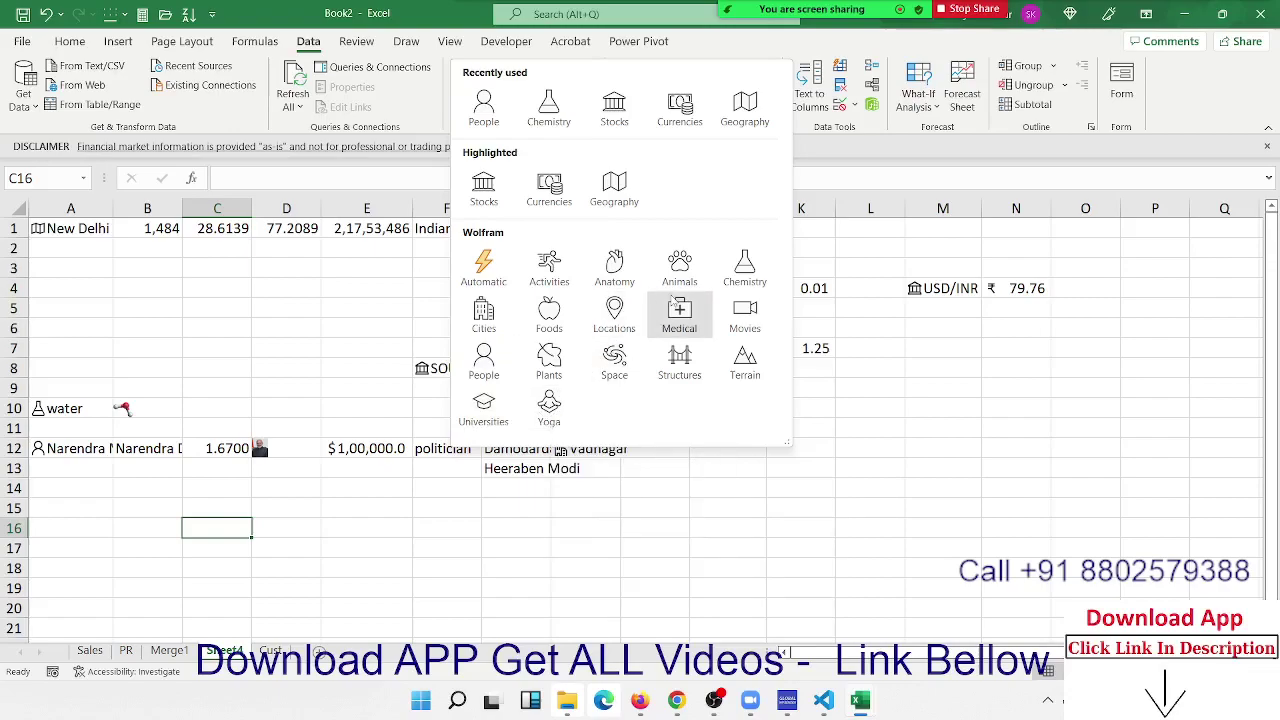
click(589, 537)
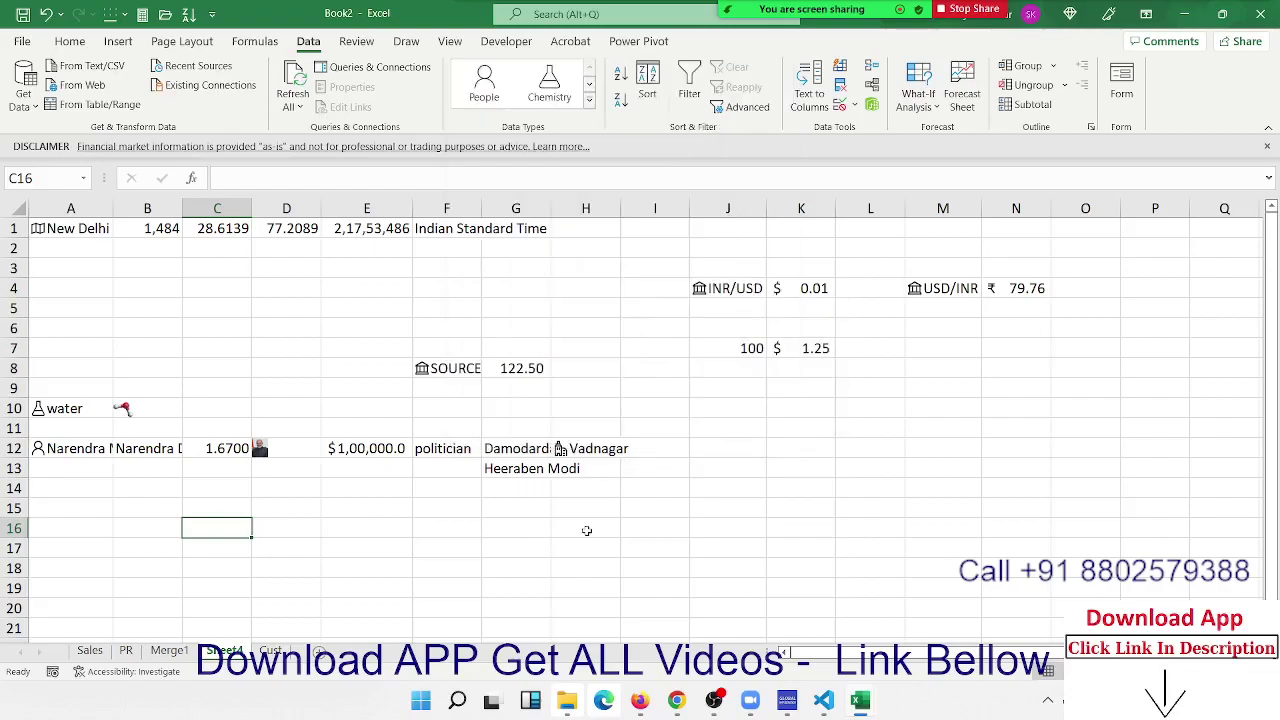
click(589, 101)
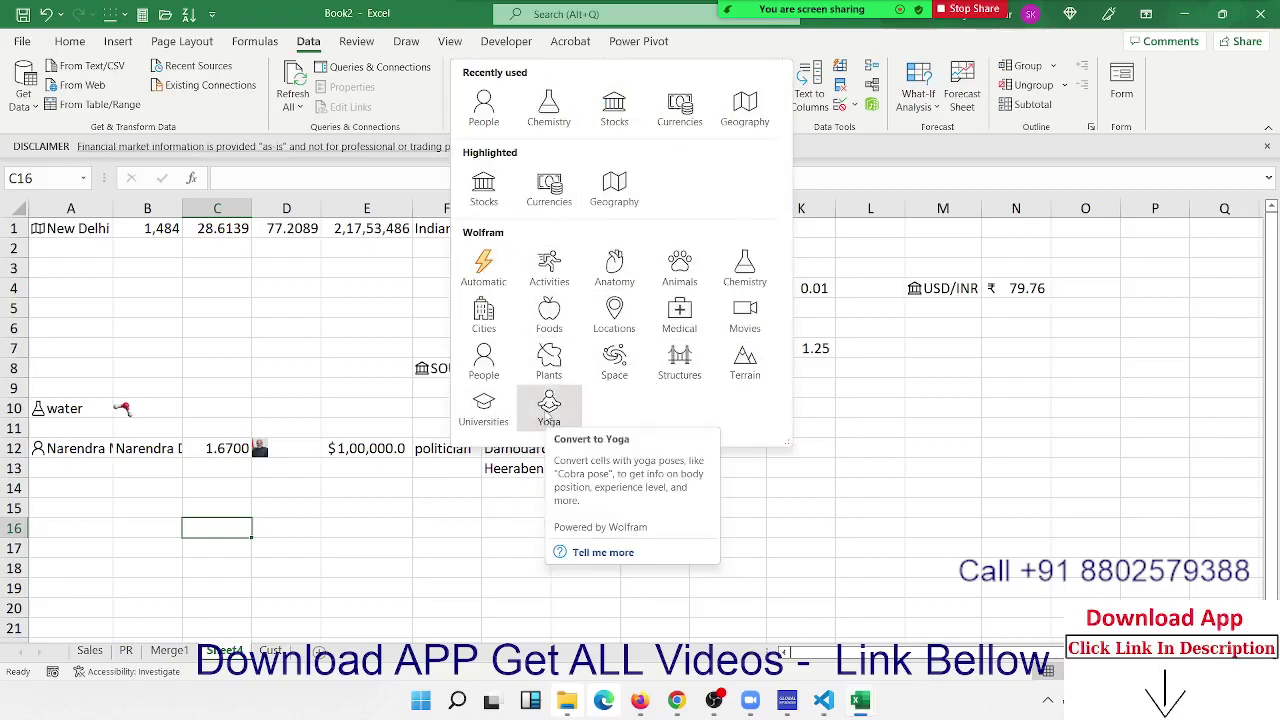
click(810, 501)
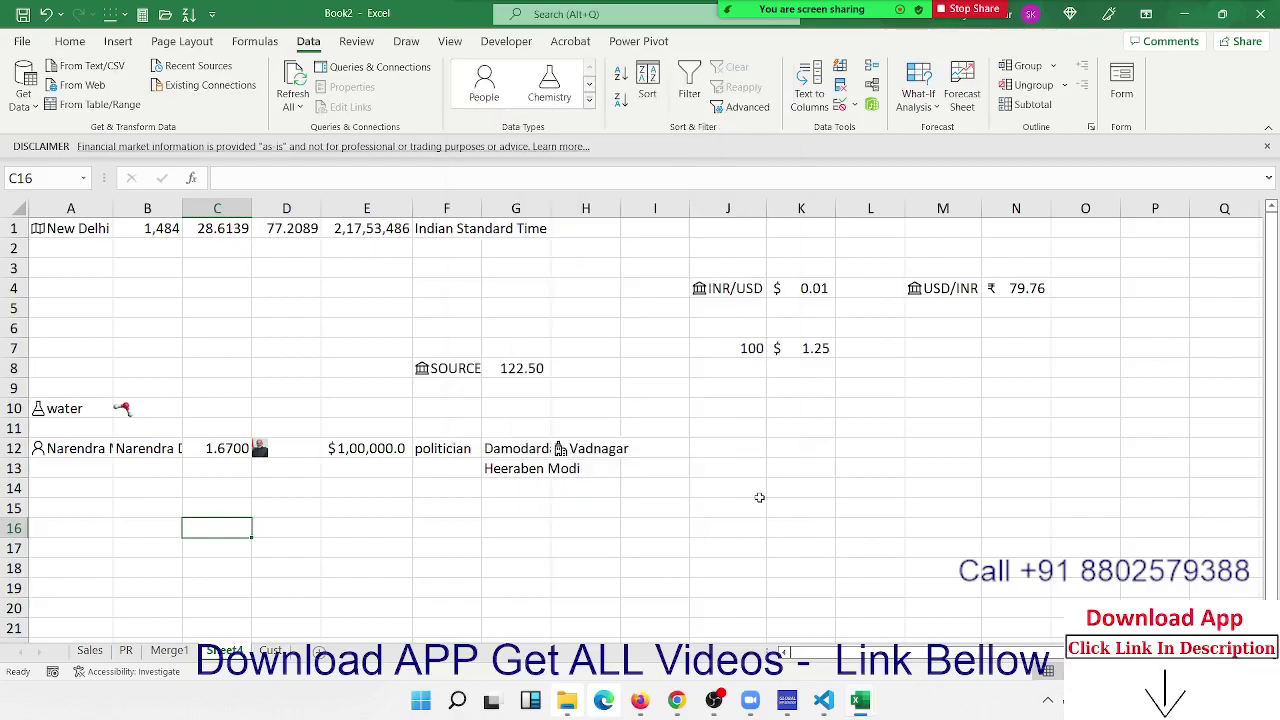